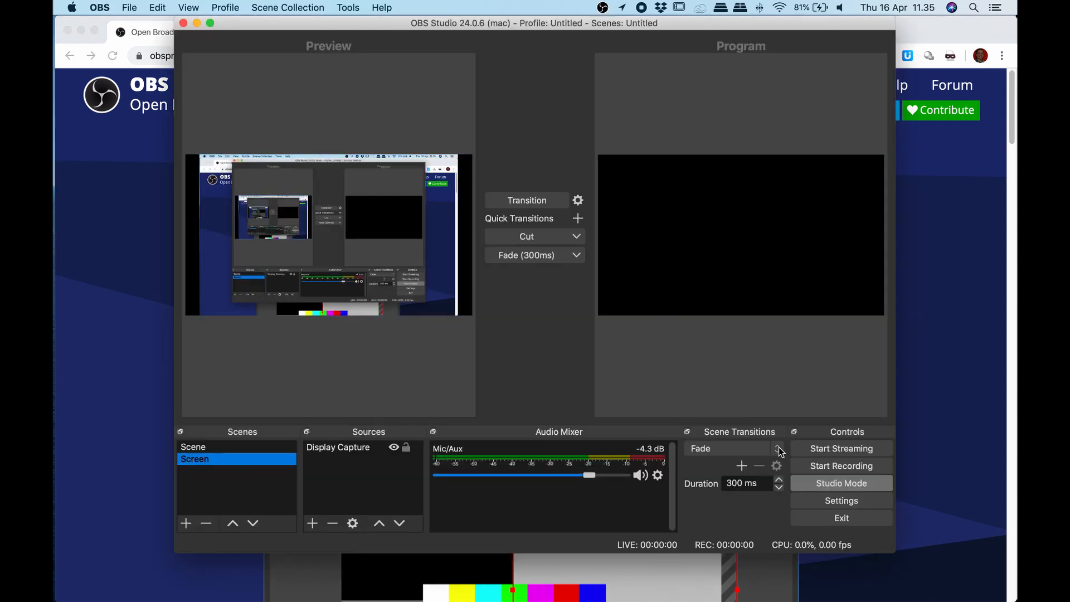
# Quit OBS Studio and launch Terminal through Spotlight
pyautogui.click(808, 518)
pyautogui.press('super+space')
pyautogui.write('terminal')
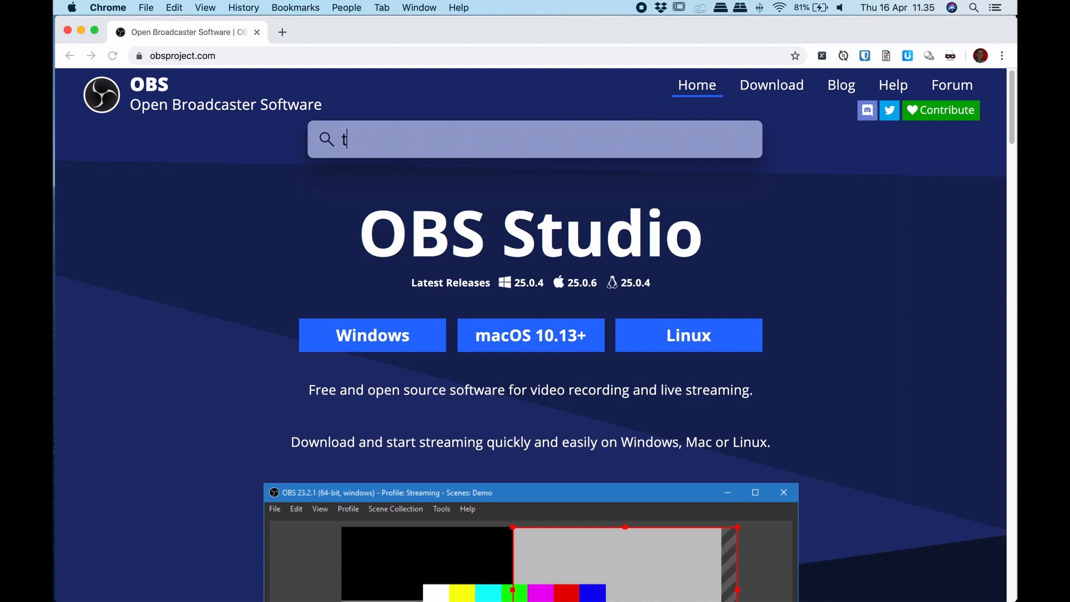
pyautogui.press('Return')
# Delete the OBS config folder with rm -rf Library/Application\ Support/obs-studio
pyautogui.write('rm -fr')
pyautogui.press('BackSpace')
pyautogui.press('BackSpace')
pyautogui.press('BackSpace')
pyautogui.write('fr')
pyautogui.press('BackSpace')
pyautogui.press('BackSpace')
pyautogui.press('BackSpace')
pyautogui.write('fr')
pyautogui.press('BackSpace')
pyautogui.press('BackSpace')
pyautogui.write('rf Li')
pyautogui.press('Tab')
pyautogui.write('Ap')
pyautogui.press('Tab')
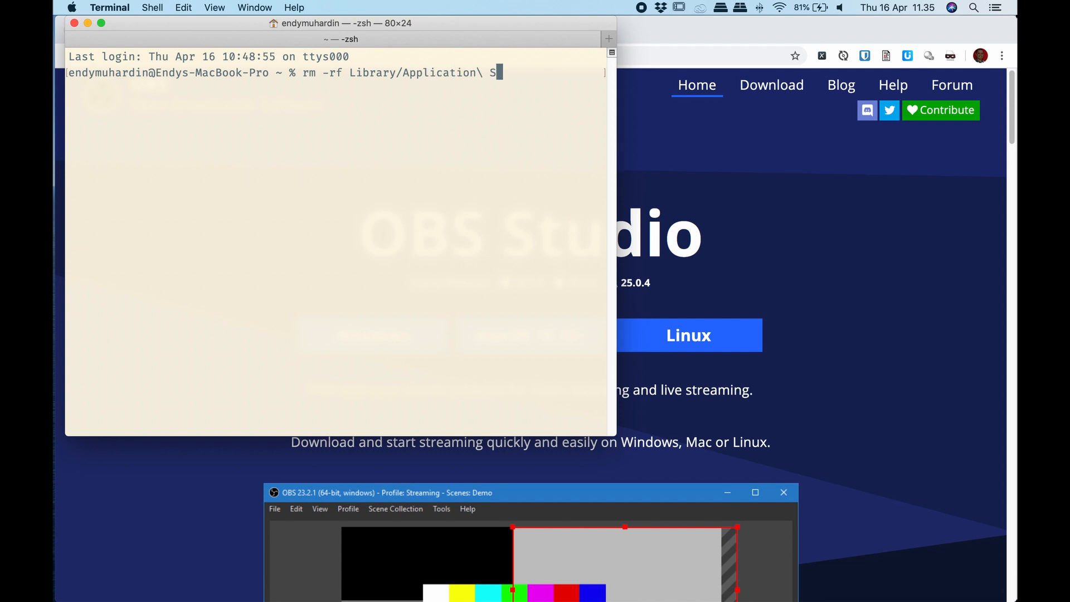
pyautogui.write('u')
pyautogui.press('Tab')
pyautogui.write('ob')
pyautogui.press('BackSpace')
pyautogui.press('BackSpace')
pyautogui.write('ob')
pyautogui.press('Tab')
pyautogui.press('Return')
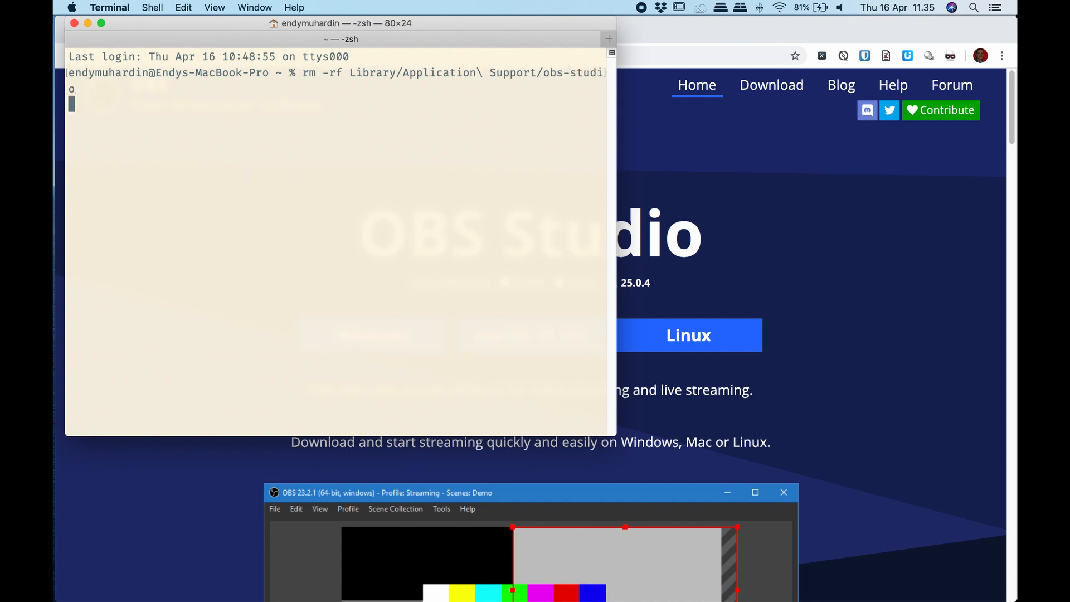
# Clear the Terminal screen and relaunch OBS Studio from Spotlight
pyautogui.write('clear')
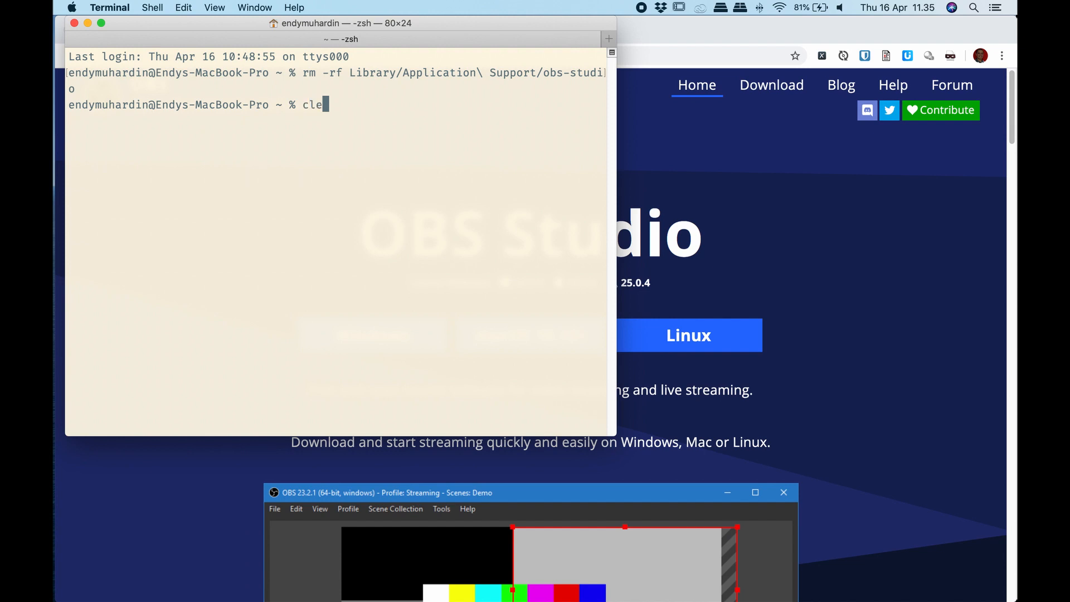
pyautogui.press('Return')
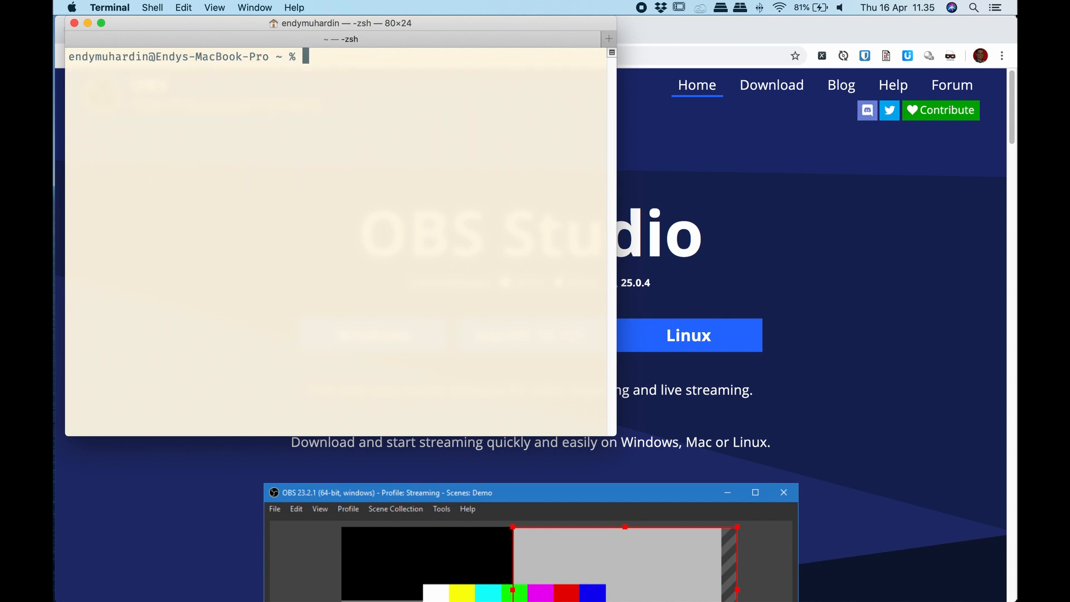
pyautogui.press('super+space')
pyautogui.write('o')
pyautogui.press('Return')
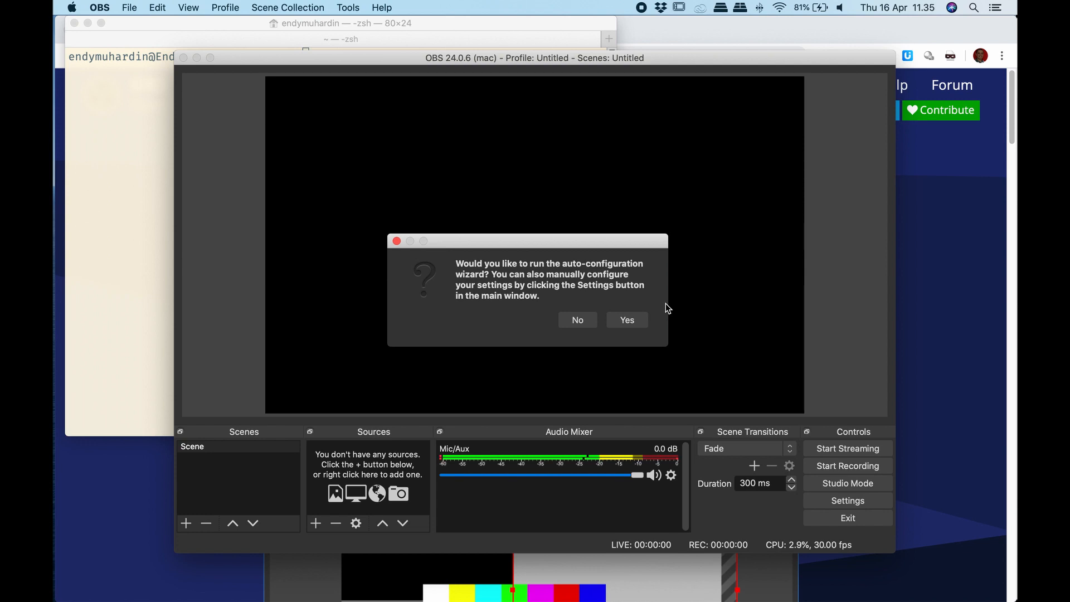
# Decline the auto-configuration wizard, dismiss its reminder, and zoom the empty OBS window full-screen
pyautogui.click(578, 320)
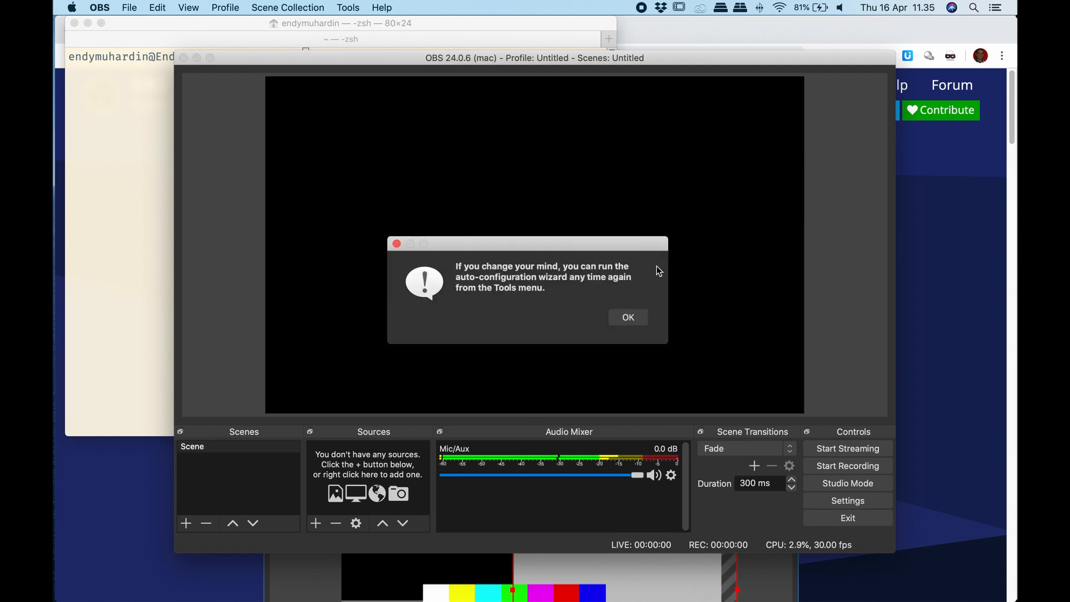
pyautogui.click(633, 316)
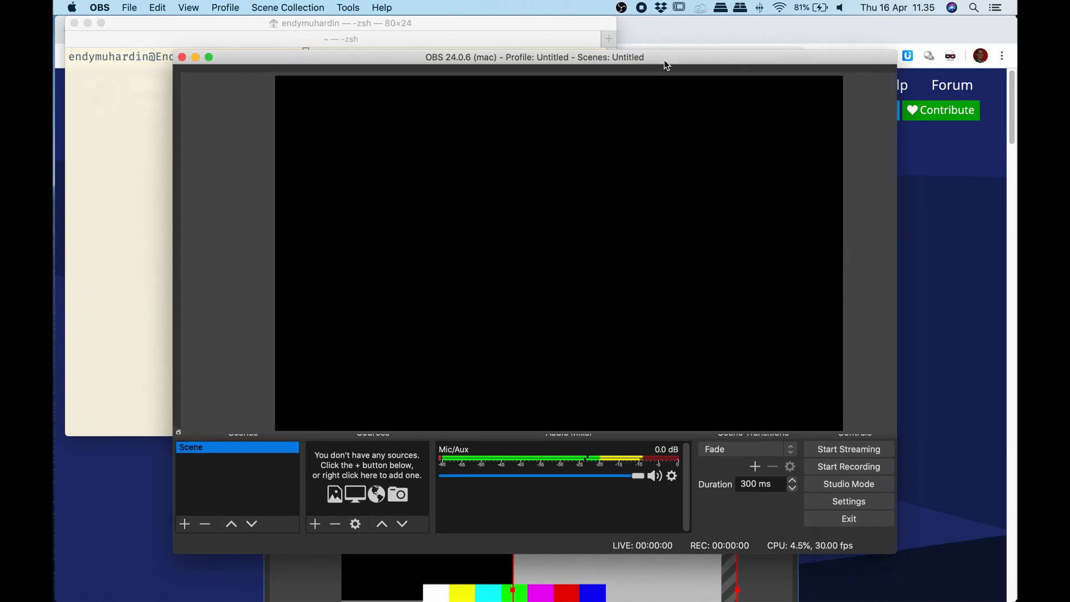
pyautogui.doubleClick(664, 59)
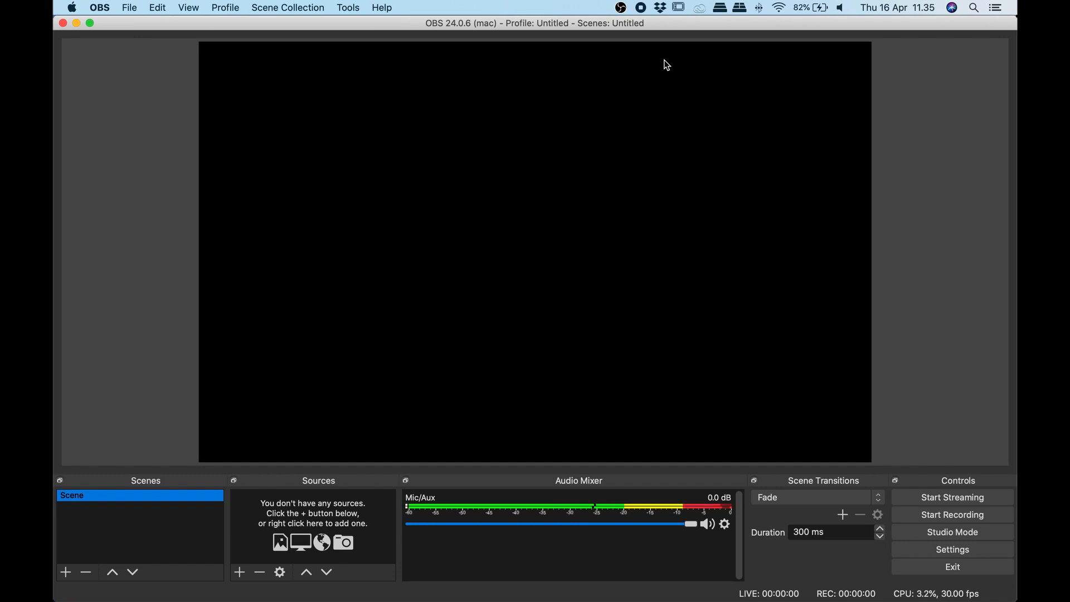
pyautogui.click(965, 552)
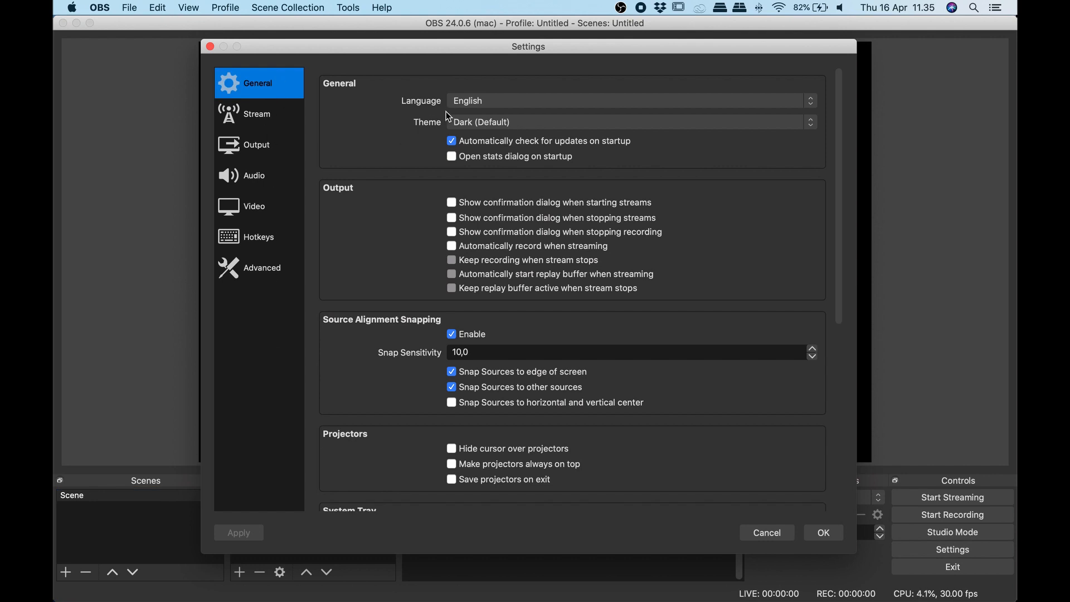
# On the Stream settings page, try YouTube / YouTube Gaming, then Facebook Live as the service
pyautogui.scroll(-2, 671, 408)
pyautogui.scroll(-10, 671, 408)
pyautogui.scroll(10, 577, 299)
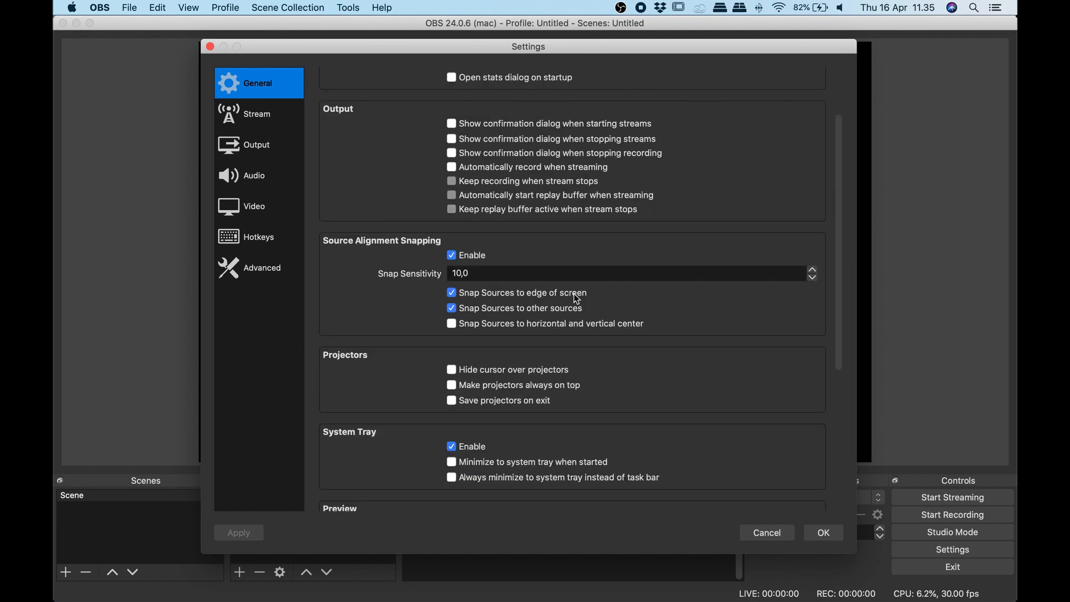
pyautogui.click(270, 126)
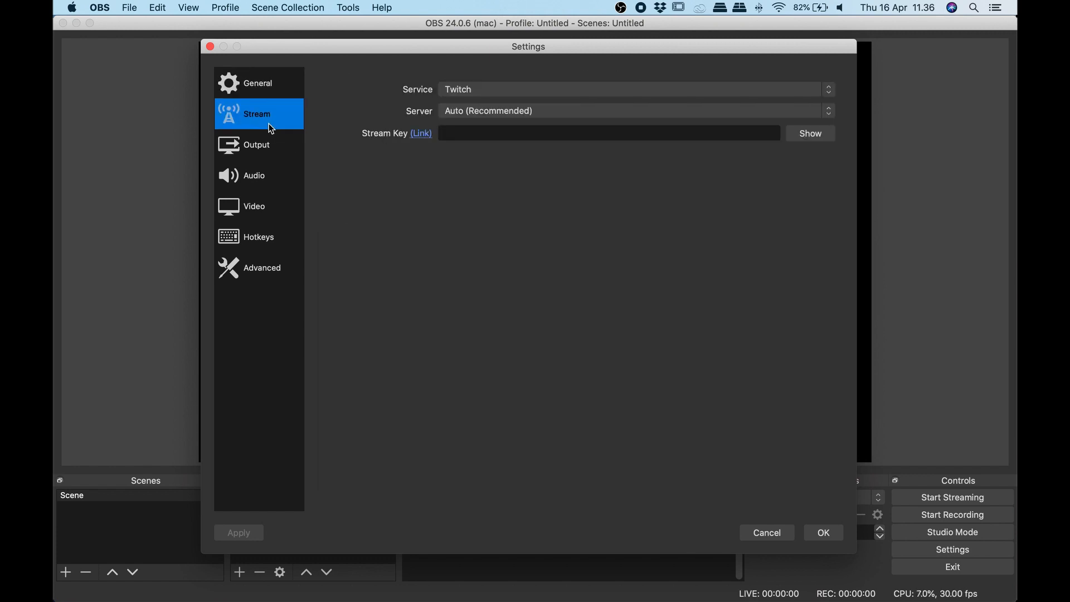
pyautogui.click(526, 92)
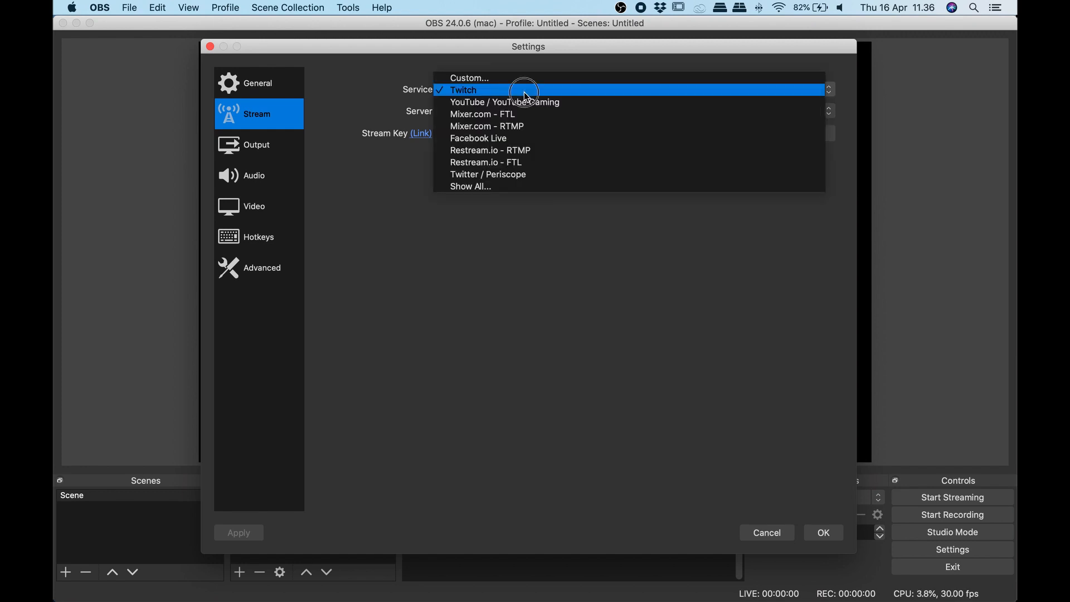
pyautogui.click(631, 104)
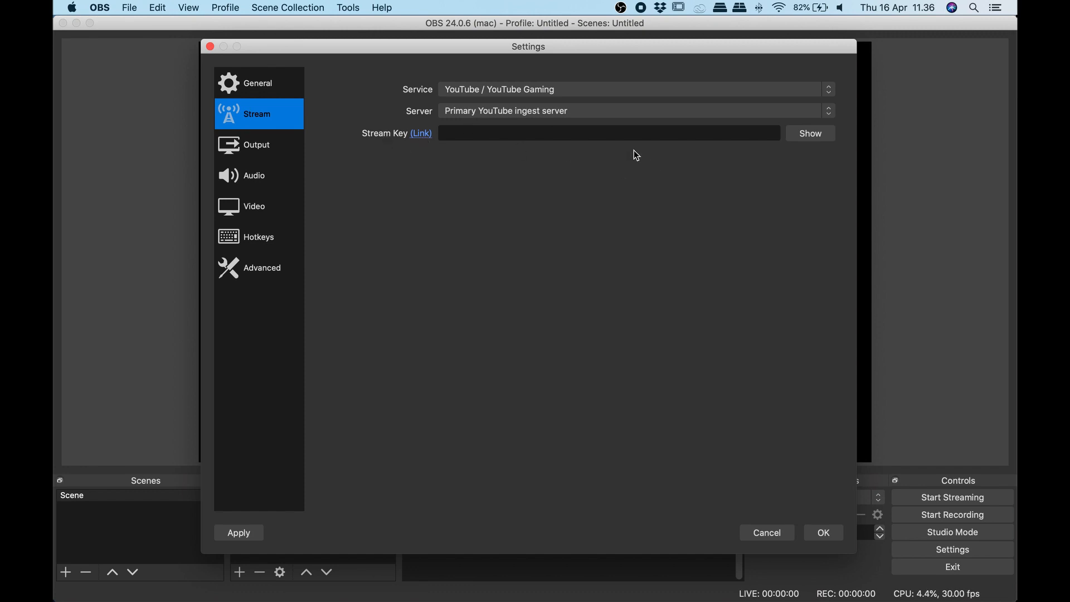
pyautogui.click(640, 133)
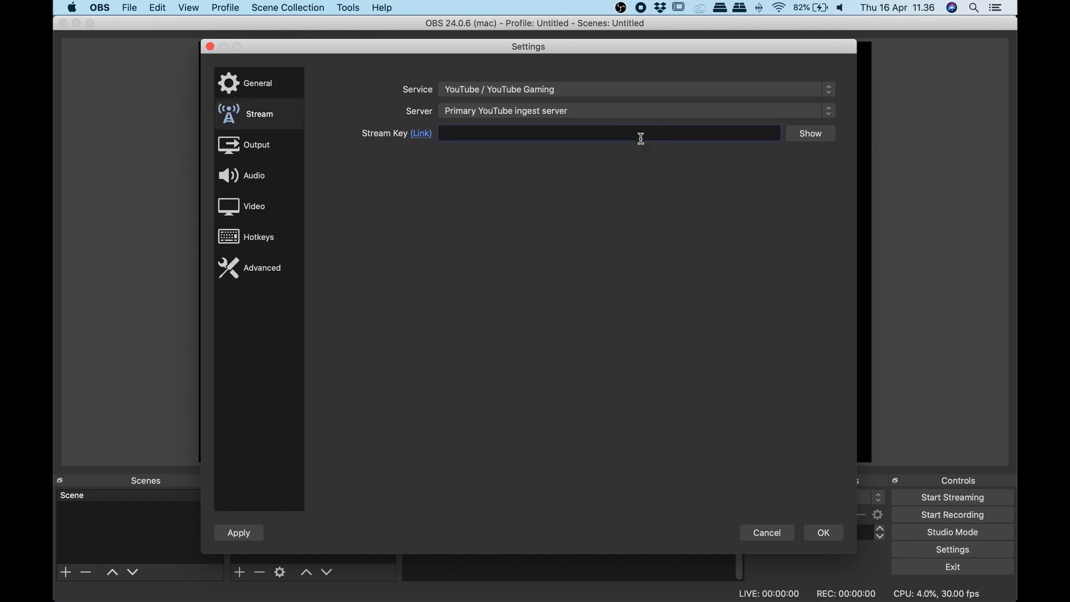
pyautogui.click(717, 92)
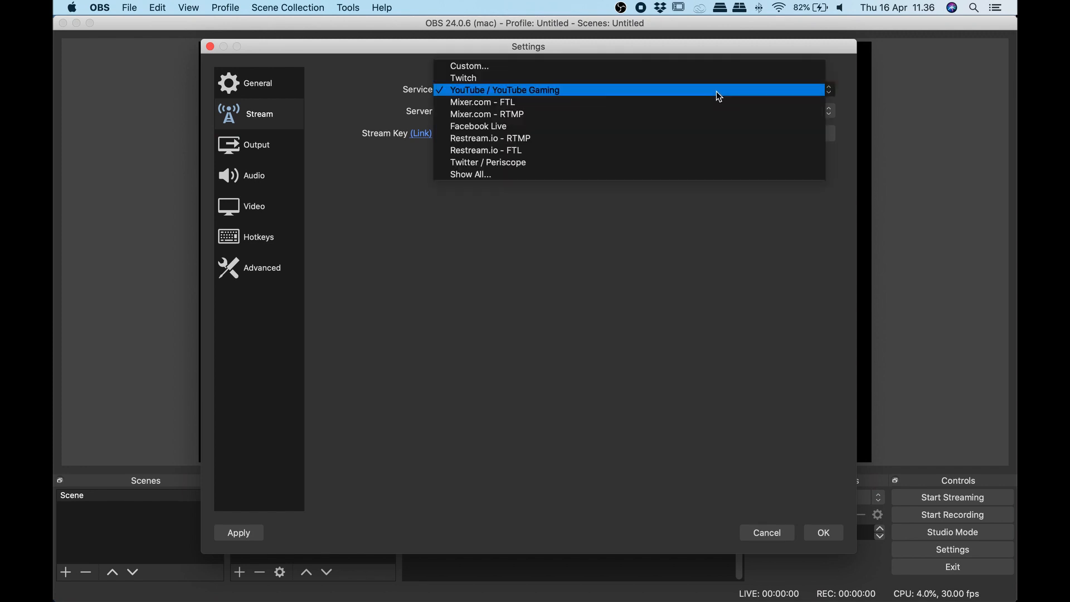
pyautogui.click(523, 126)
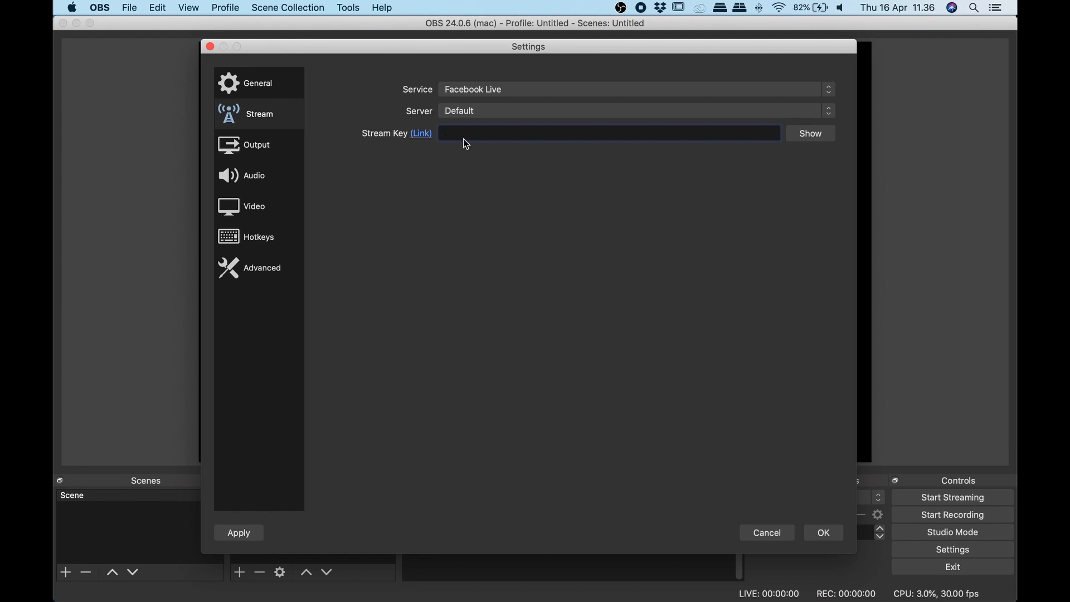
# Set the streaming service to Custom… and place the caret in the empty Server field
pyautogui.click(522, 89)
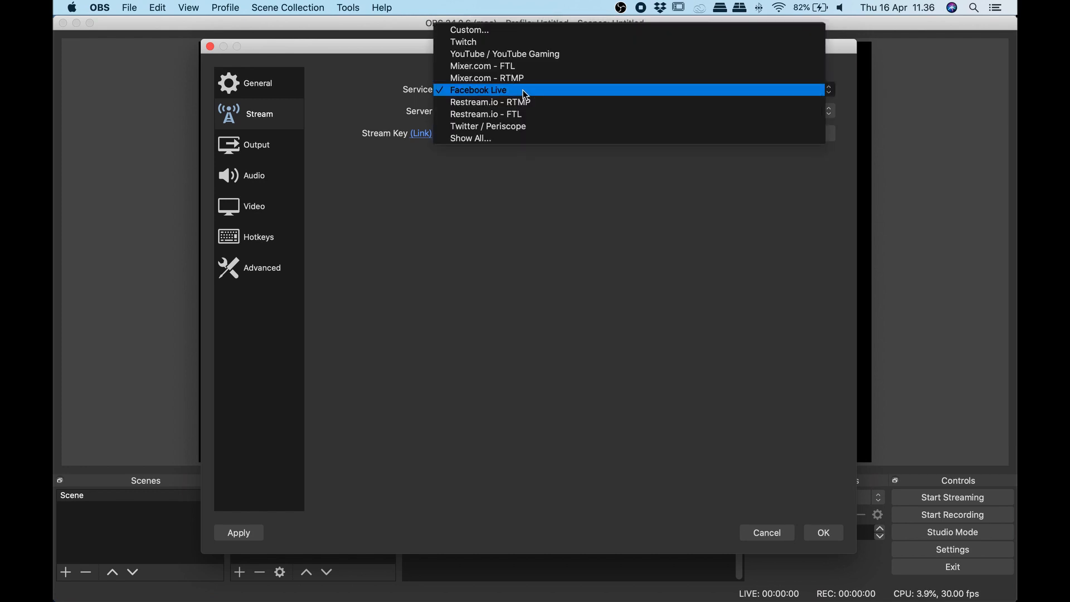
pyautogui.click(533, 30)
pyautogui.click(594, 114)
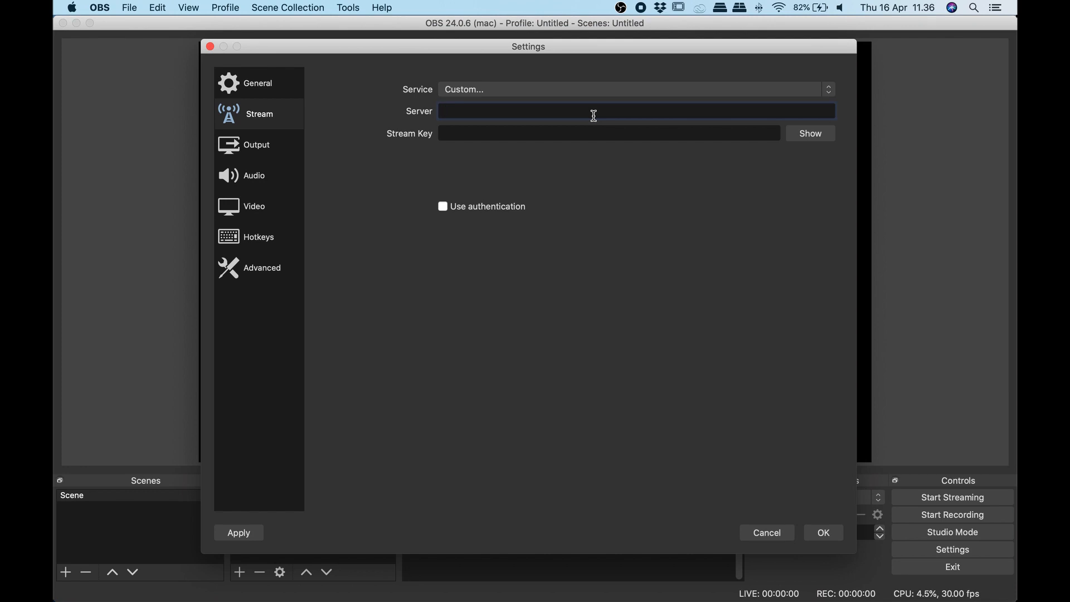
# Set the server to rtmp://exam.tazkia.ac.id/live, enter the stream key, and reveal it to check
pyautogui.write('rtmp://')
pyautogui.write('exam.tazkia')
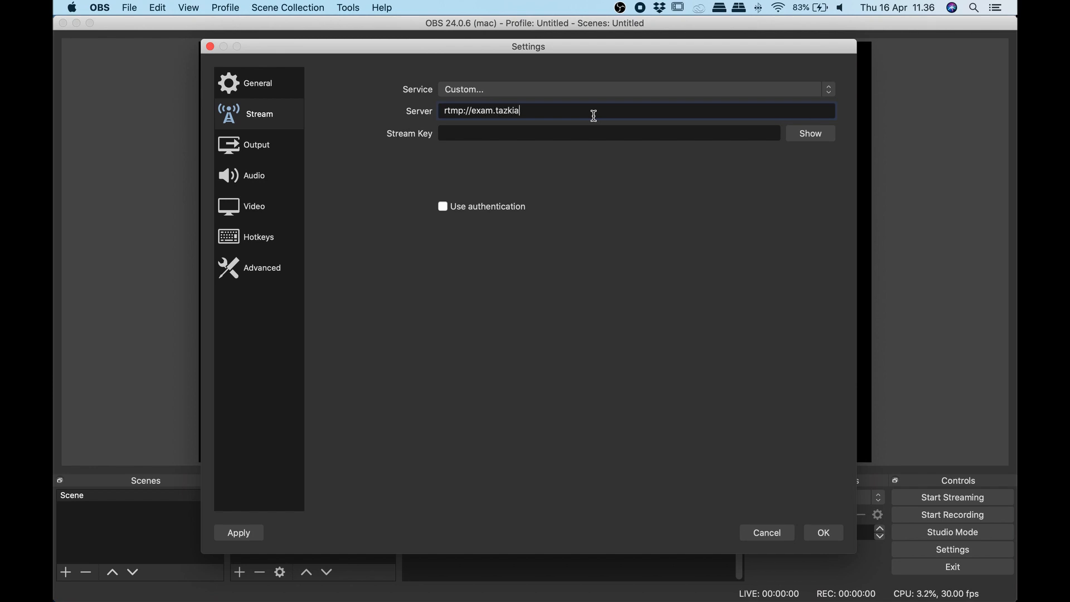
pyautogui.write('.ac.id/live')
pyautogui.write('•••••••••••••')
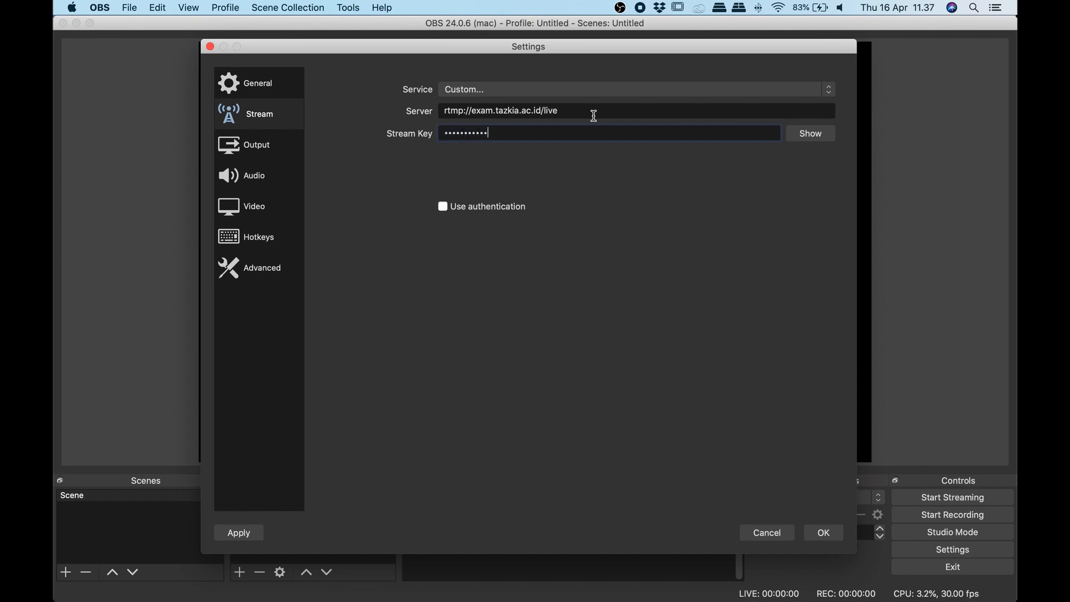
pyautogui.click(797, 134)
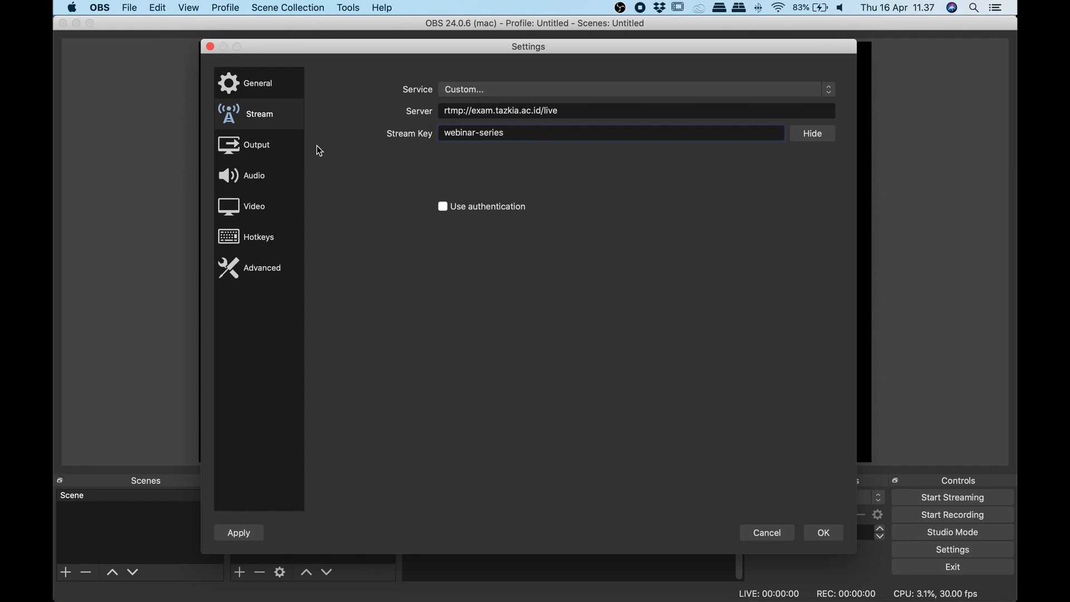
pyautogui.click(269, 147)
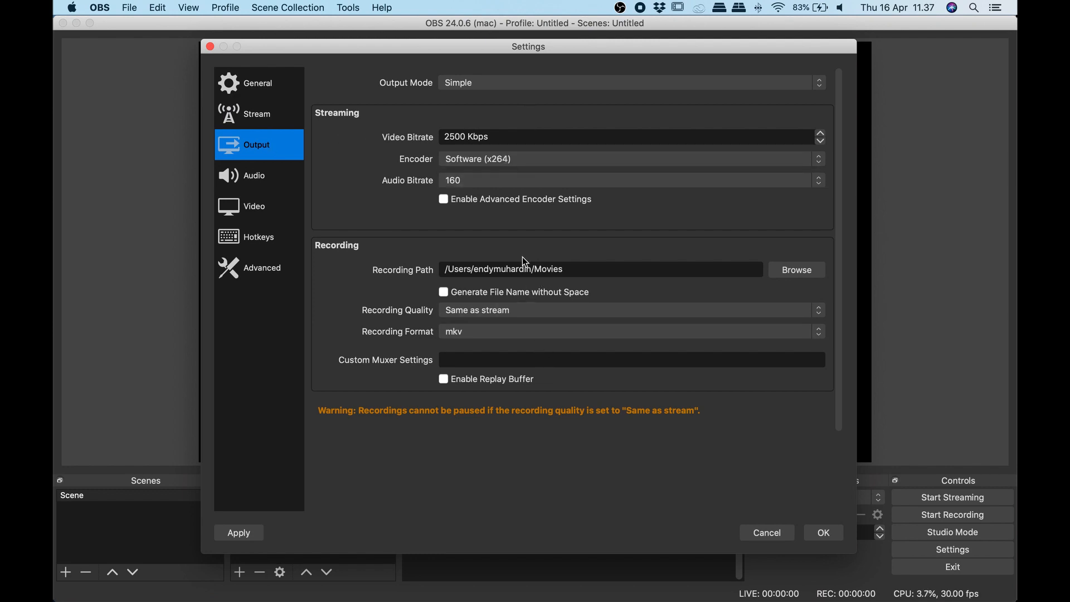
# Switch output mode to Advanced and browse the streaming encoder list, keeping x264 selected
pyautogui.click(556, 85)
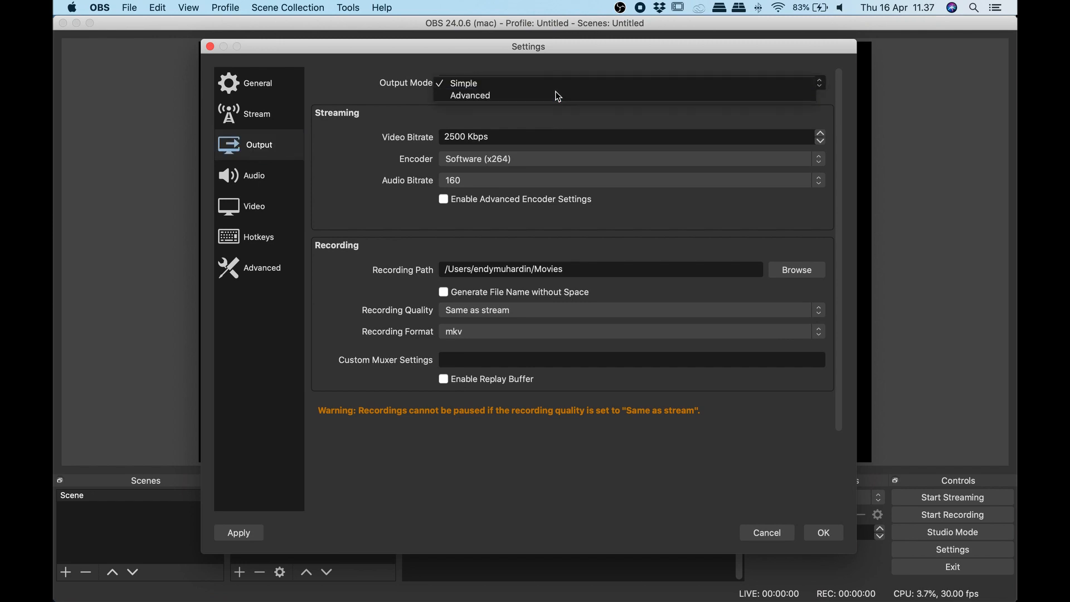
pyautogui.click(559, 96)
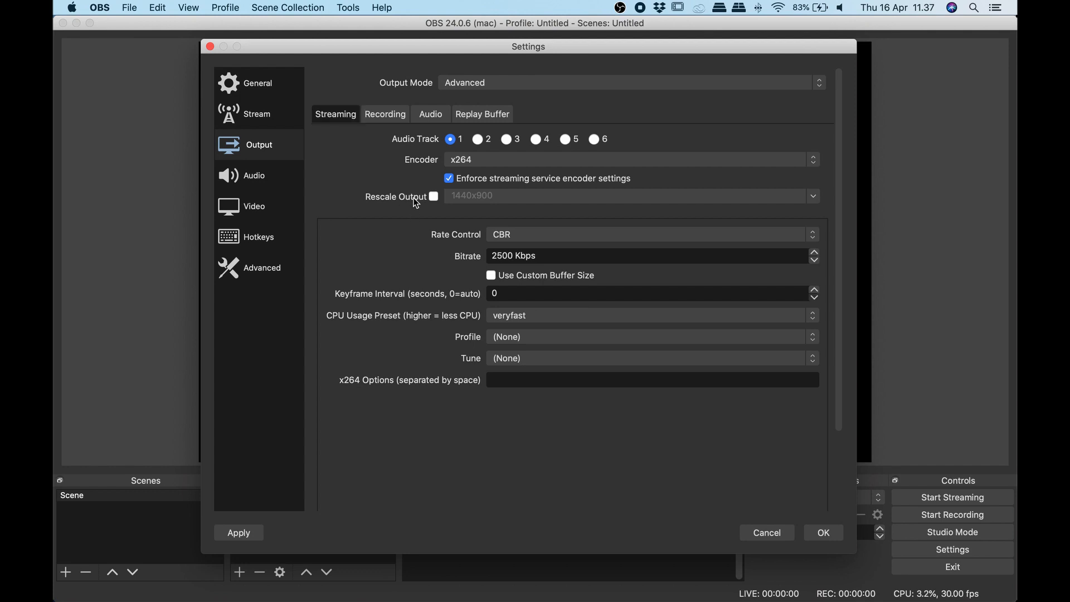
pyautogui.click(600, 161)
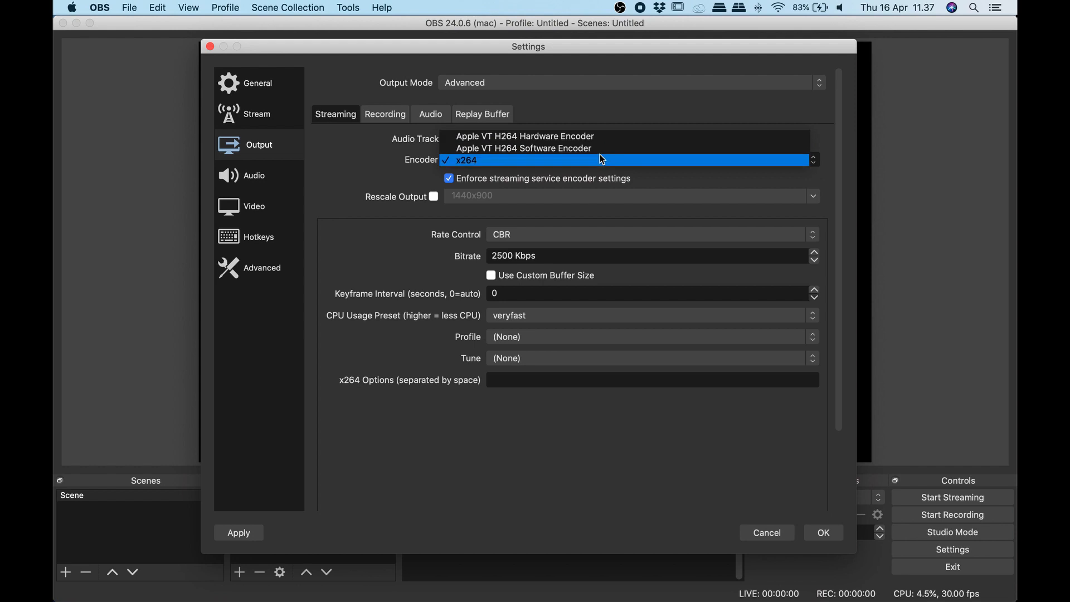
pyautogui.click(604, 116)
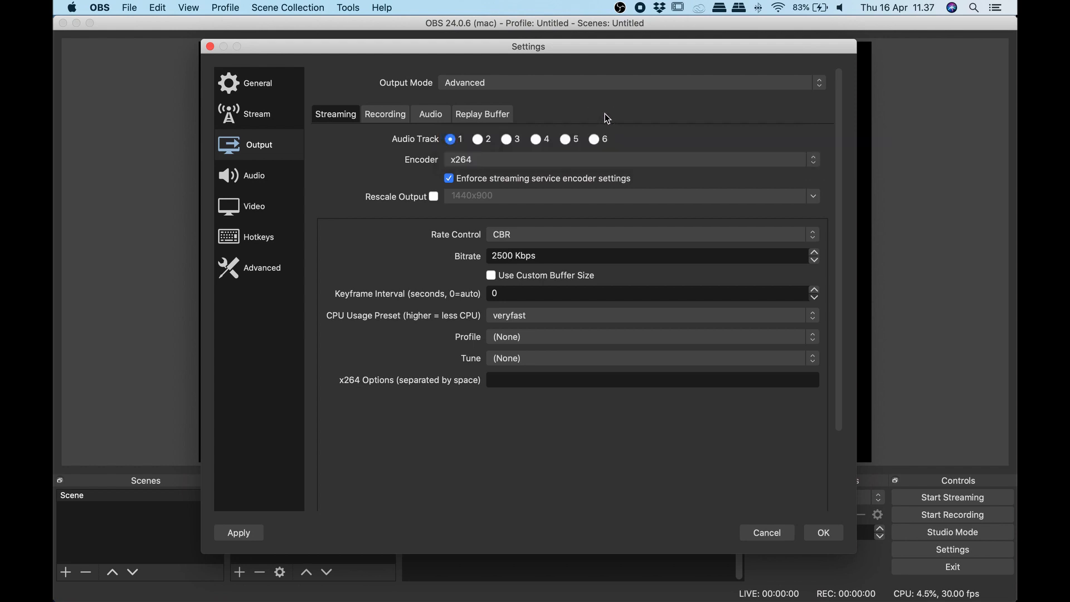
pyautogui.click(491, 162)
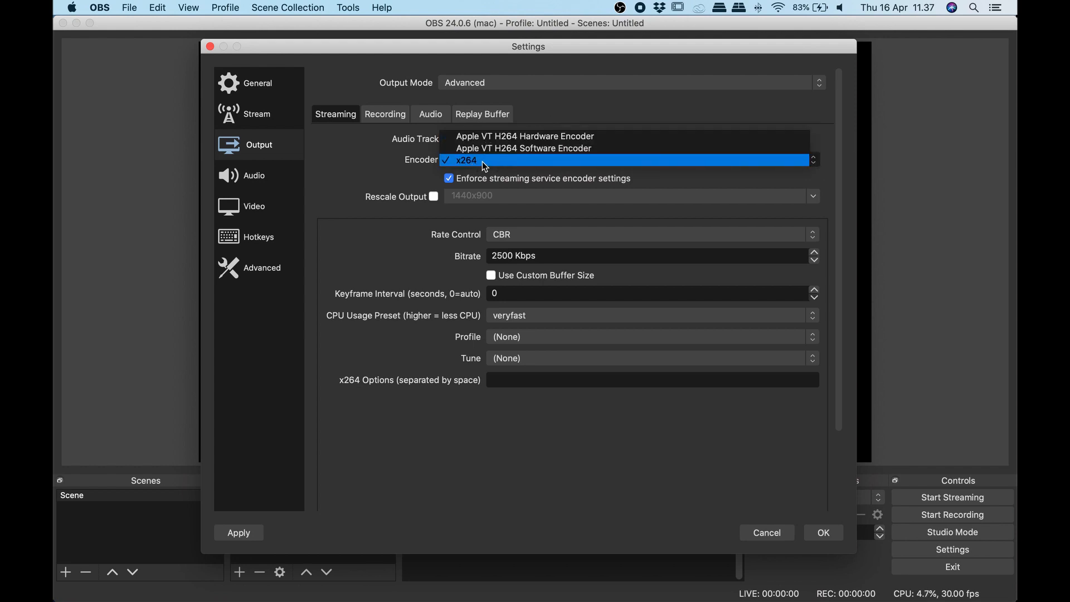
pyautogui.click(483, 162)
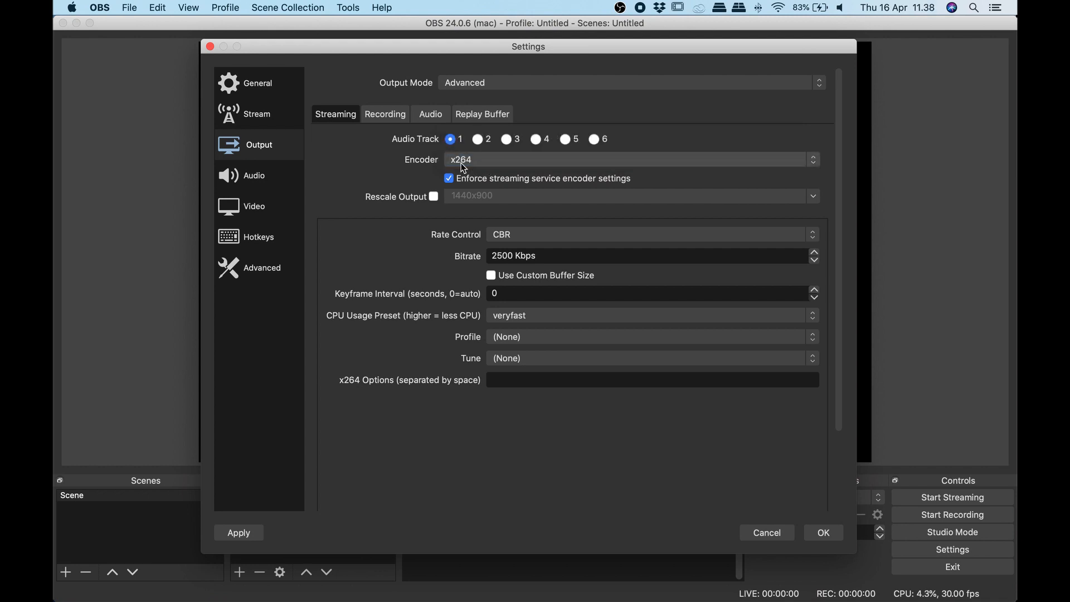
pyautogui.click(483, 164)
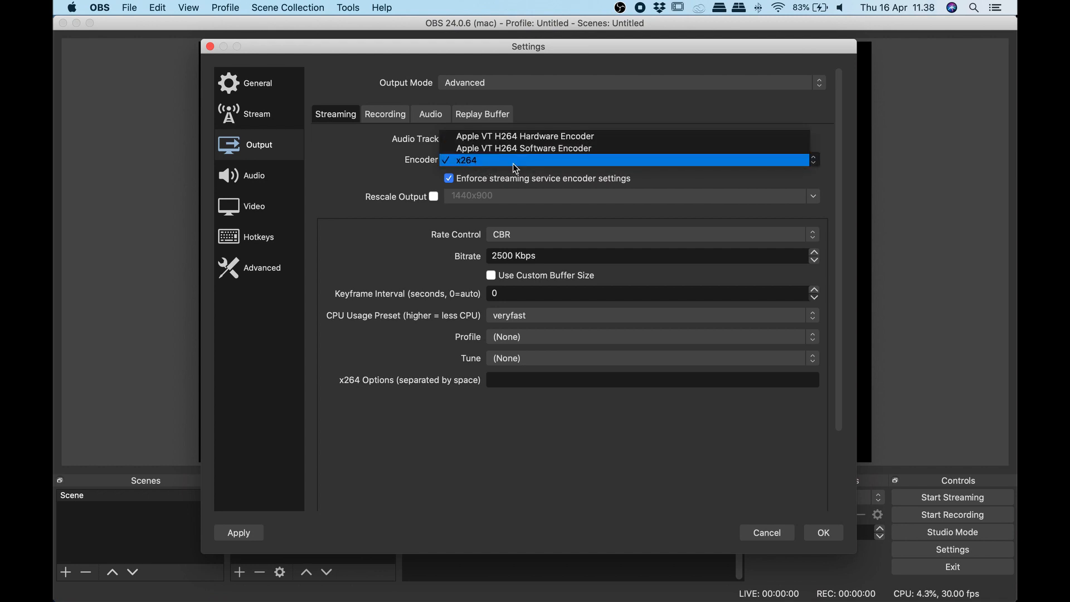
pyautogui.click(523, 160)
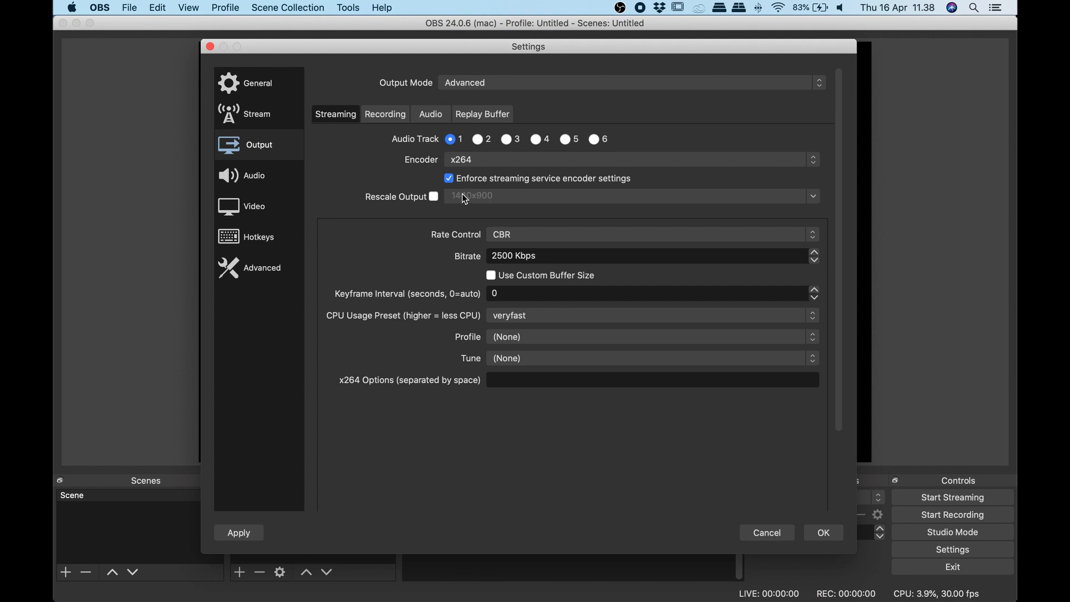
pyautogui.press('super+Tab')
pyautogui.press('super+Tab')
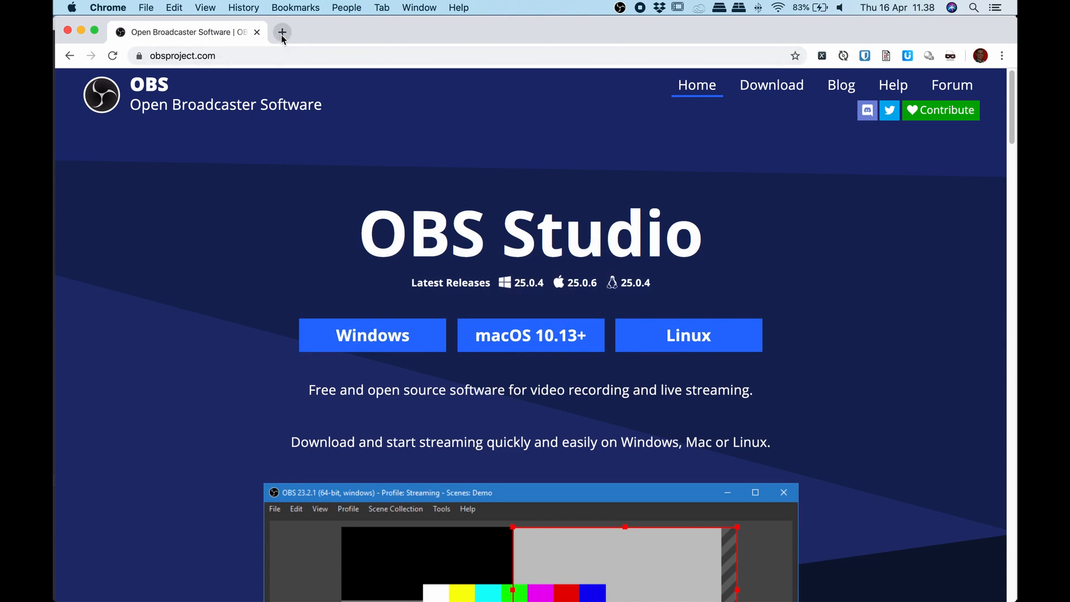
# Google 'youtube live streaming bitrate' in a new tab and open the live encoder settings help article
pyautogui.click(282, 32)
pyautogui.write('youtube ')
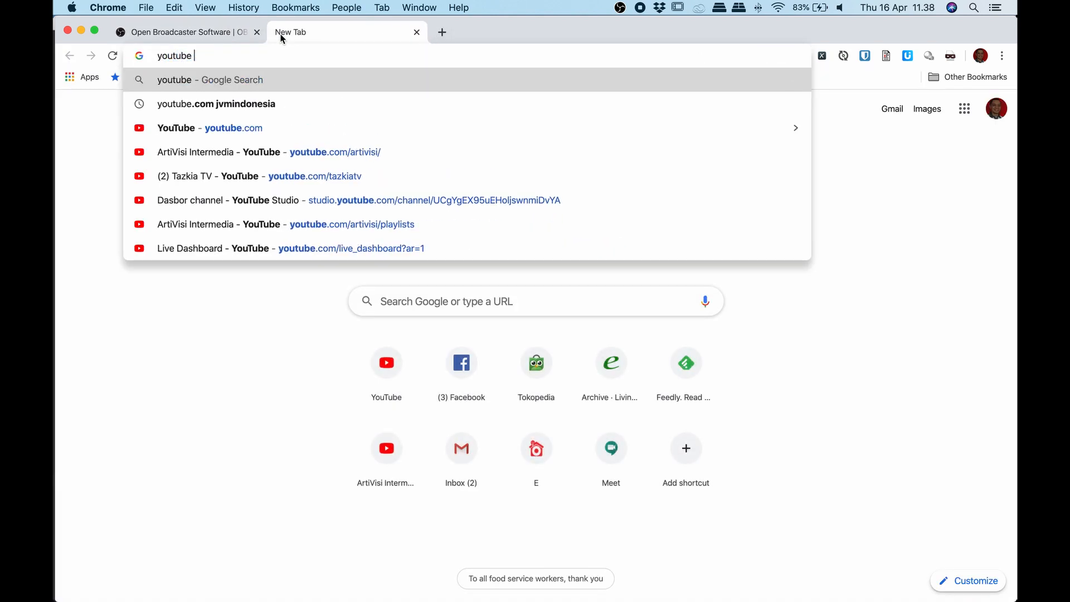
pyautogui.write('live streaming')
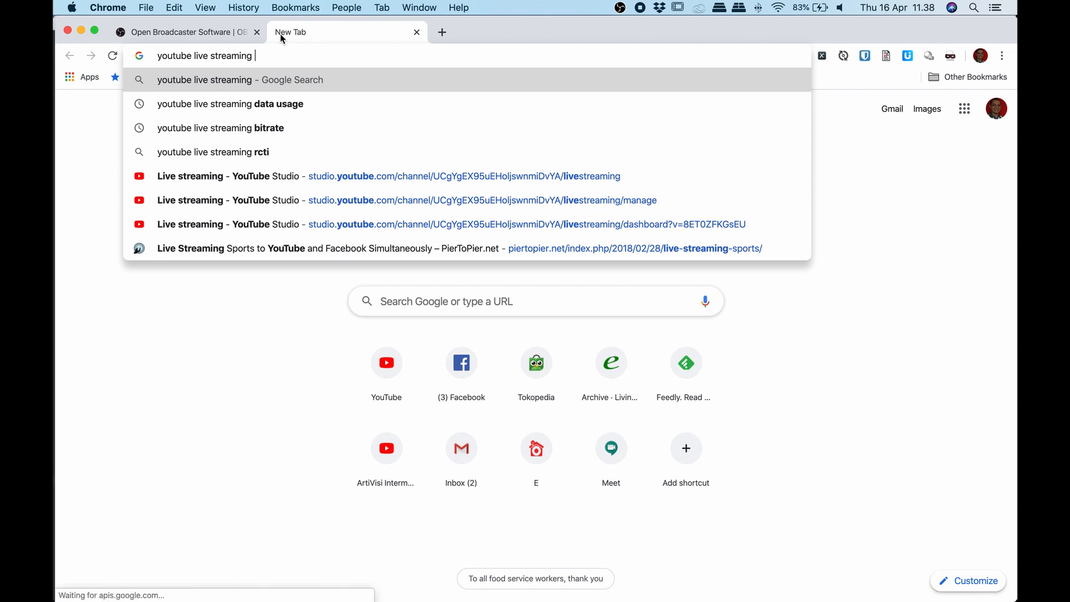
pyautogui.press('Down')
pyautogui.press('Down')
pyautogui.press('Down')
pyautogui.click(257, 126)
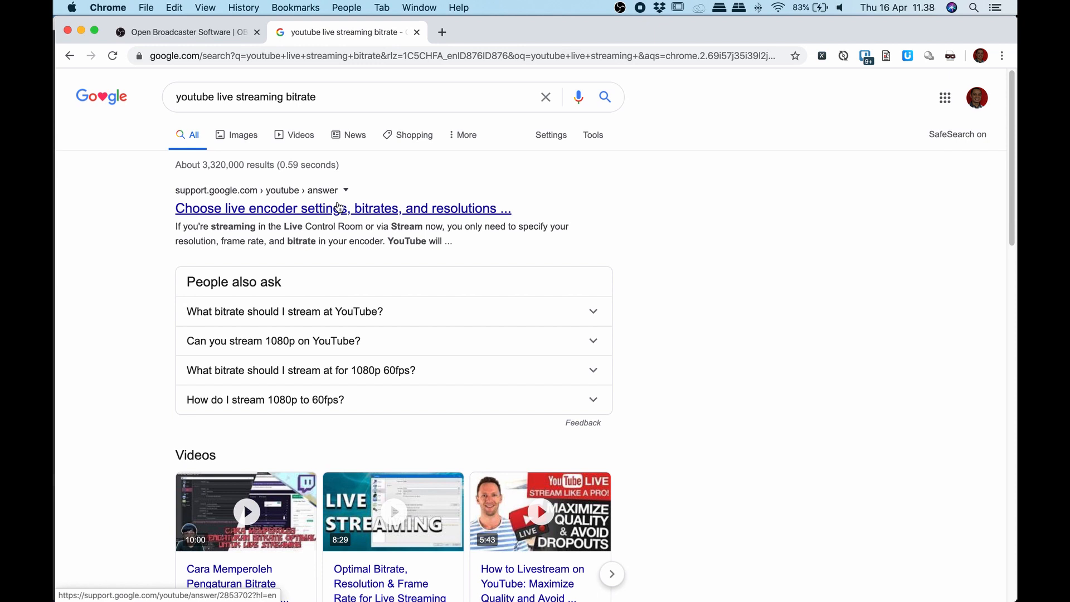
pyautogui.click(362, 210)
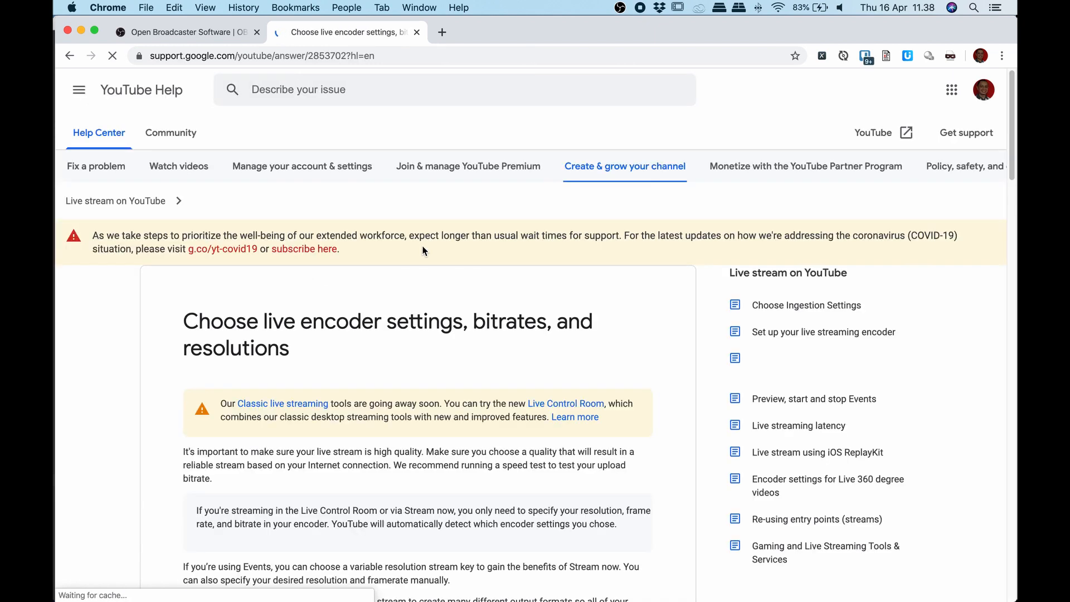
# Scroll the help article down to the resolution list from 4k/2160p to 240p
pyautogui.scroll(-2, 635, 383)
pyautogui.scroll(-8, 497, 411)
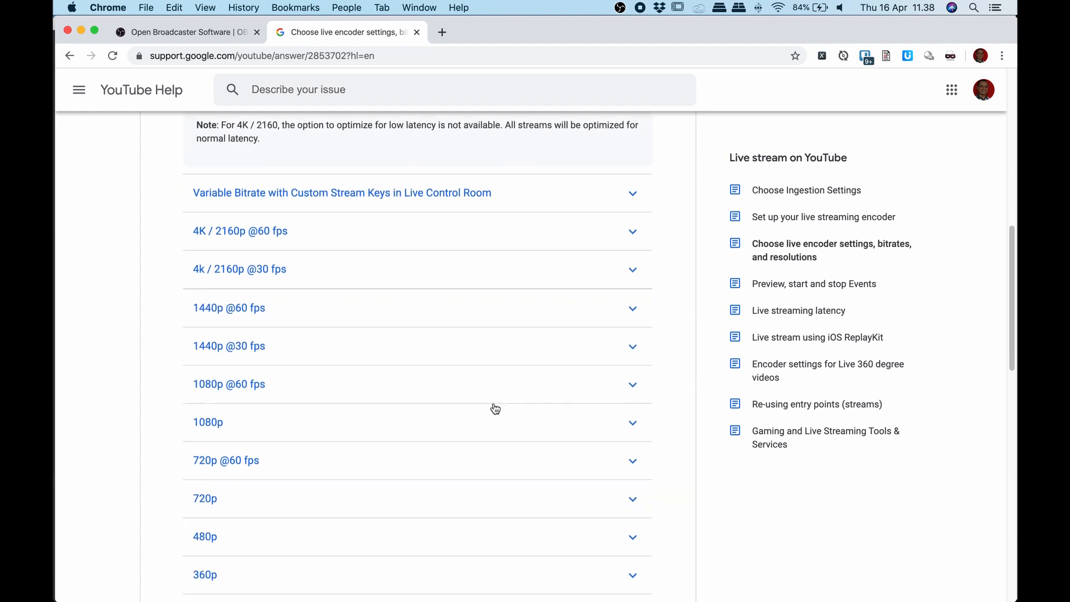
pyautogui.scroll(-1, 303, 393)
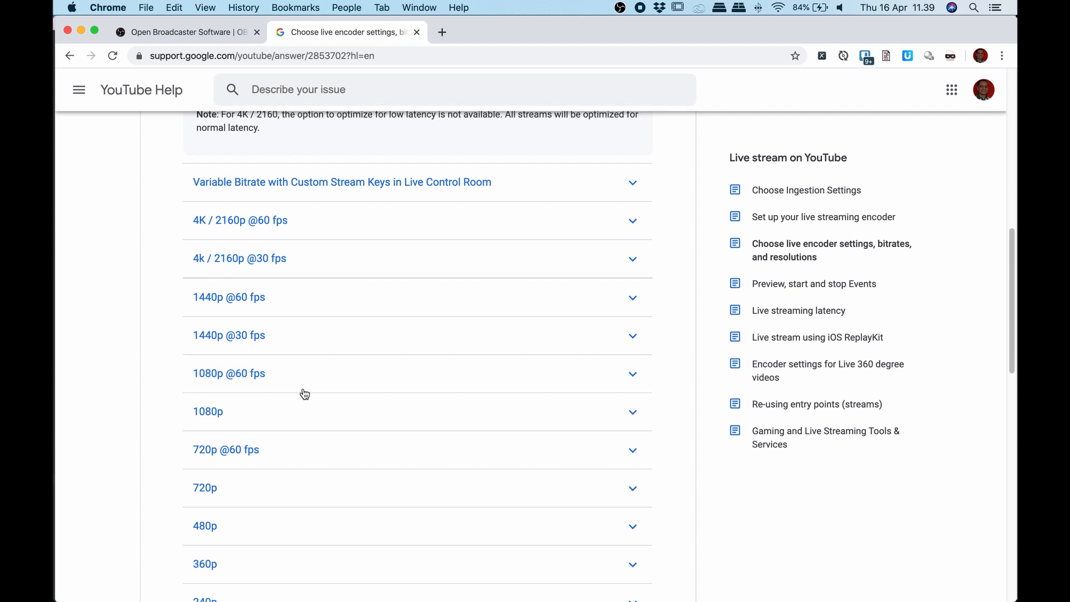
pyautogui.scroll(-2, 853, 440)
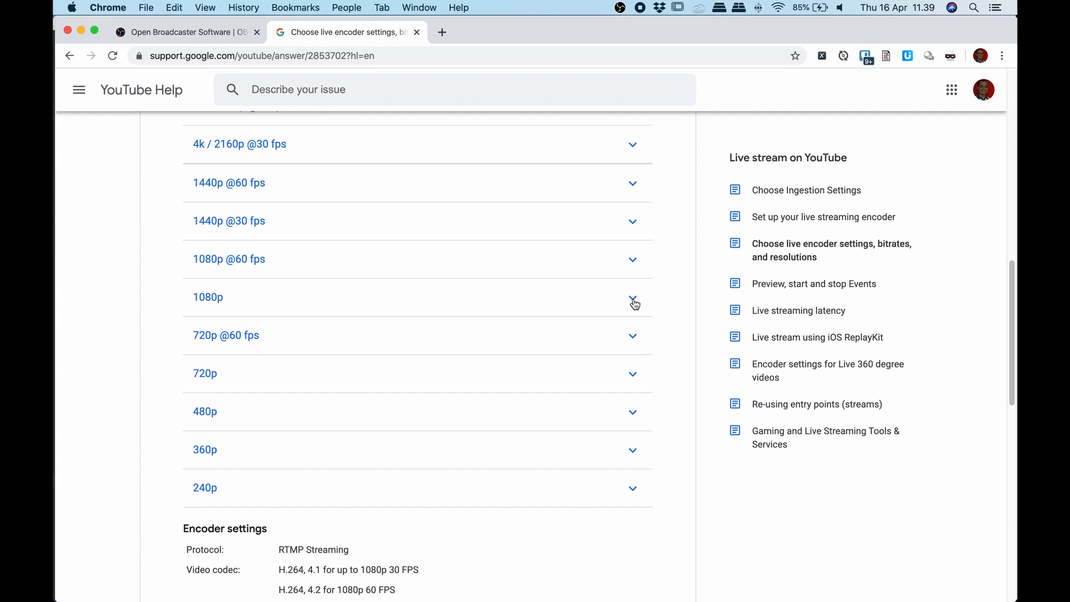
# Expand the 1080p section (1920x1080, 3,000–6,000 Kbps) and calculate 6000/8 in Spotlight
pyautogui.click(634, 304)
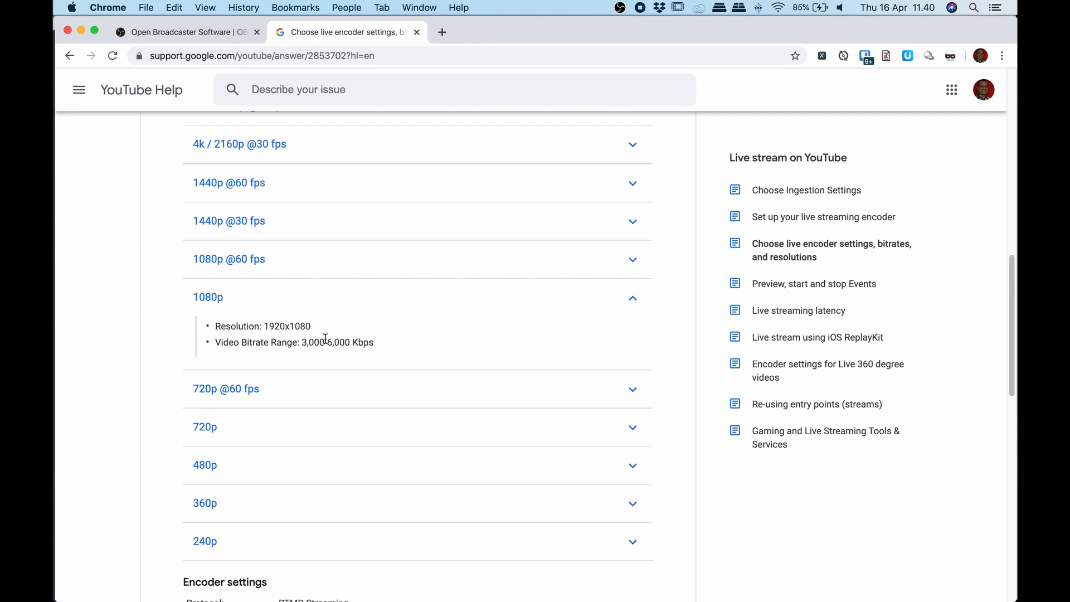
pyautogui.moveTo(328, 341); pyautogui.dragTo(353, 342)
pyautogui.press('super+space')
pyautogui.write('6000')
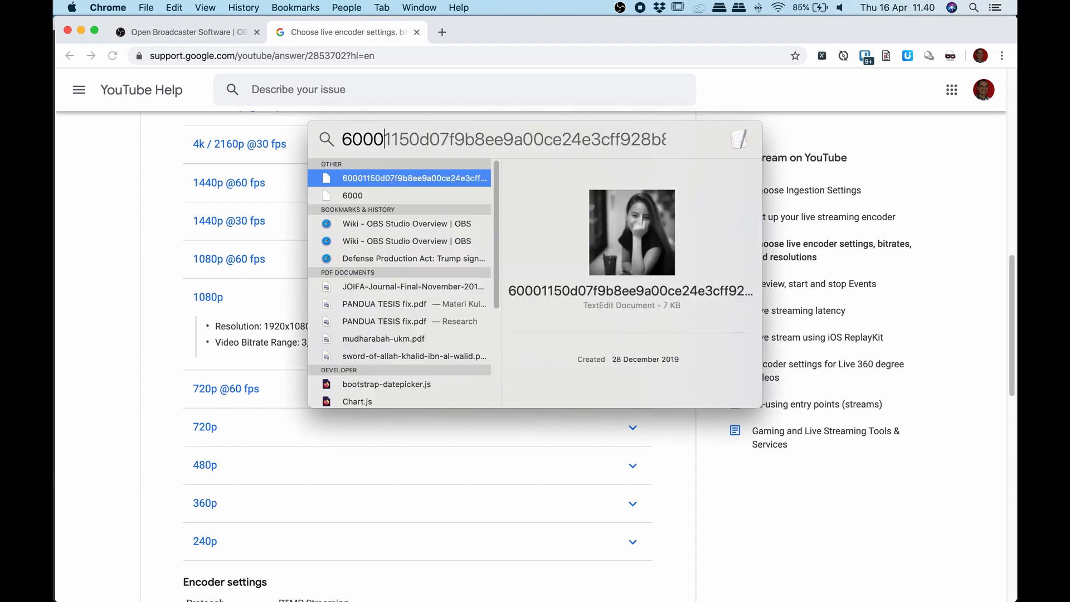
pyautogui.press('BackSpace')
pyautogui.press('BackSpace')
pyautogui.press('BackSpace')
pyautogui.press('BackSpace')
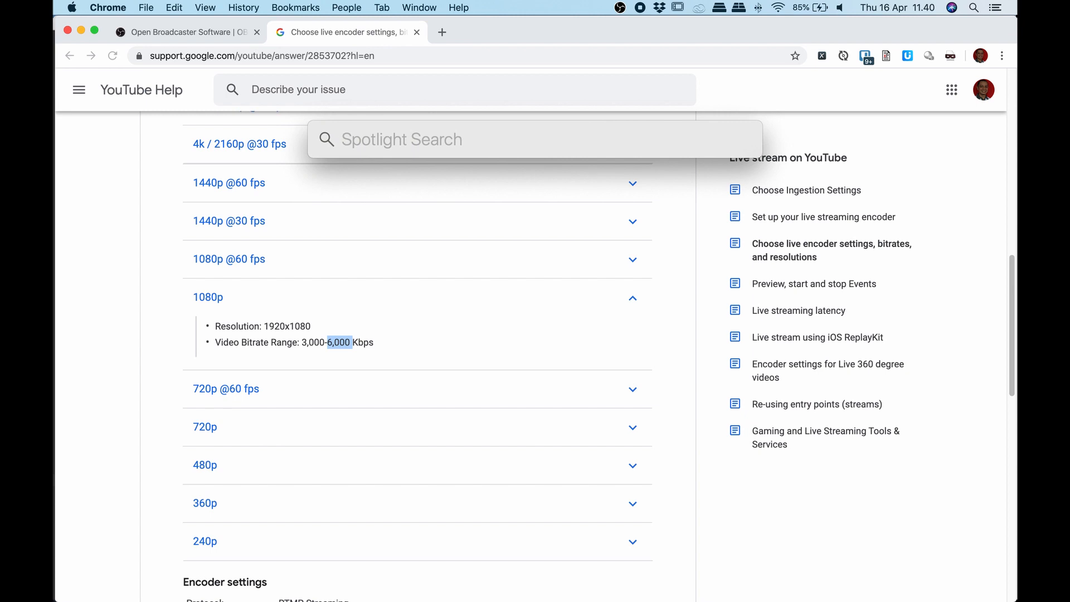
pyautogui.write('6000/')
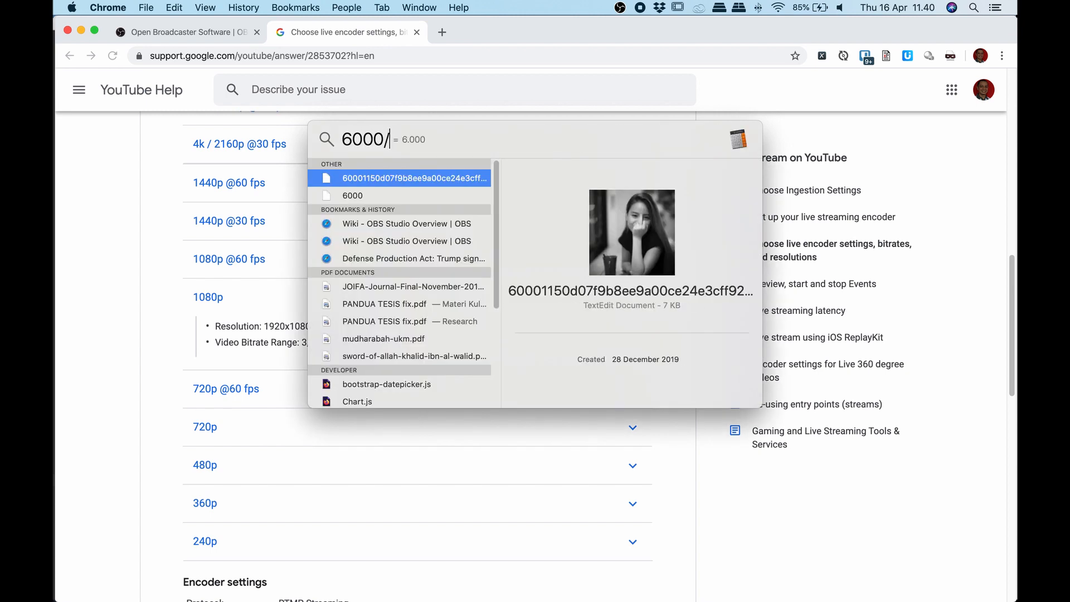
pyautogui.write('8')
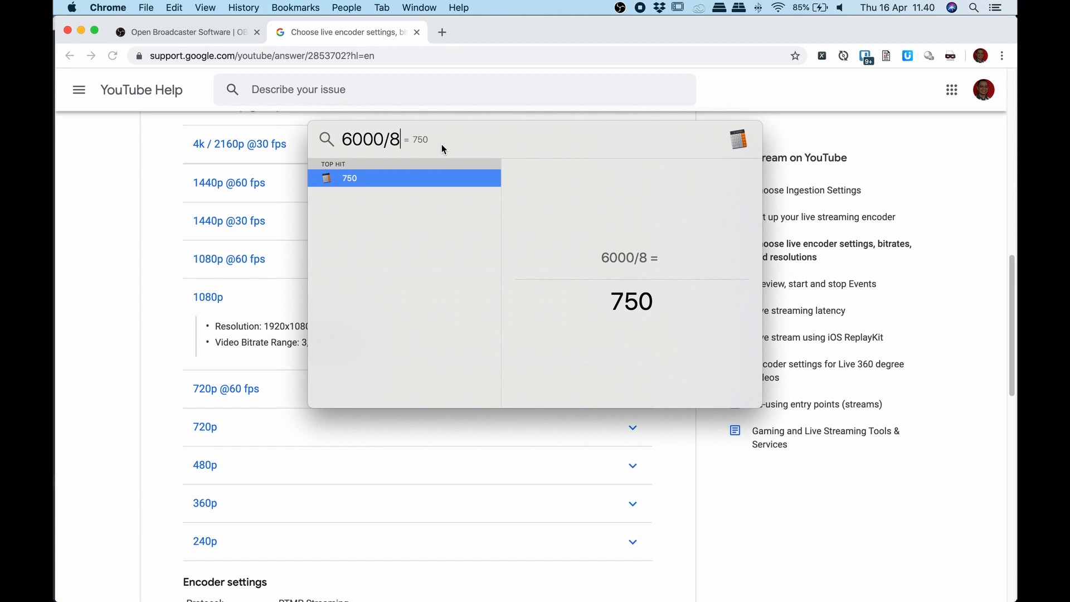
pyautogui.press('Escape')
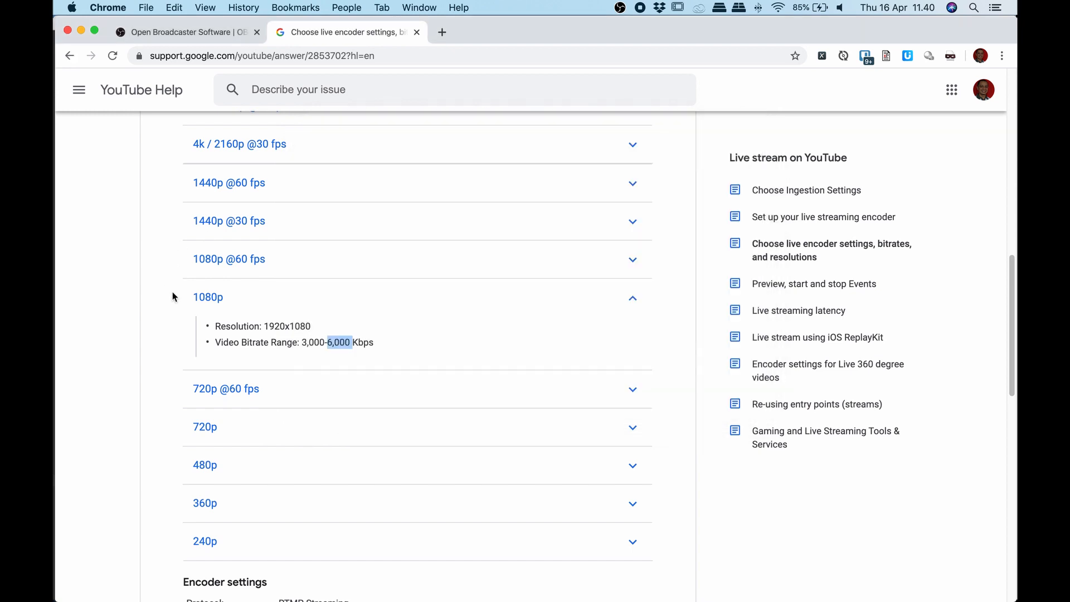
# Expand the 720p section (1280x720, 1,500–4,000 Kbps) and clear the old Spotlight query
pyautogui.scroll(-5, 822, 530)
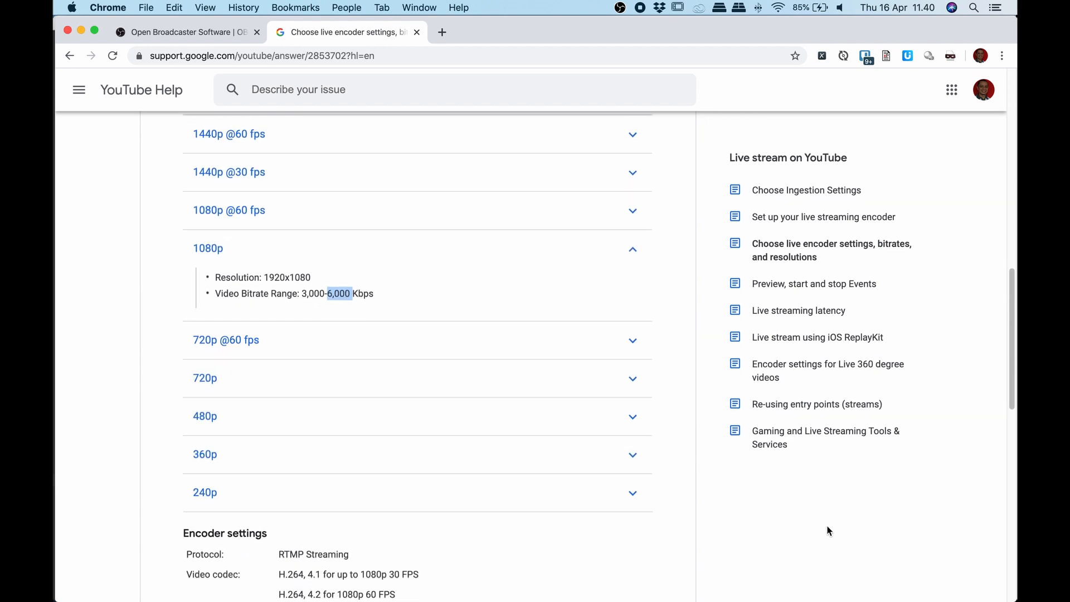
pyautogui.scroll(-1, 835, 526)
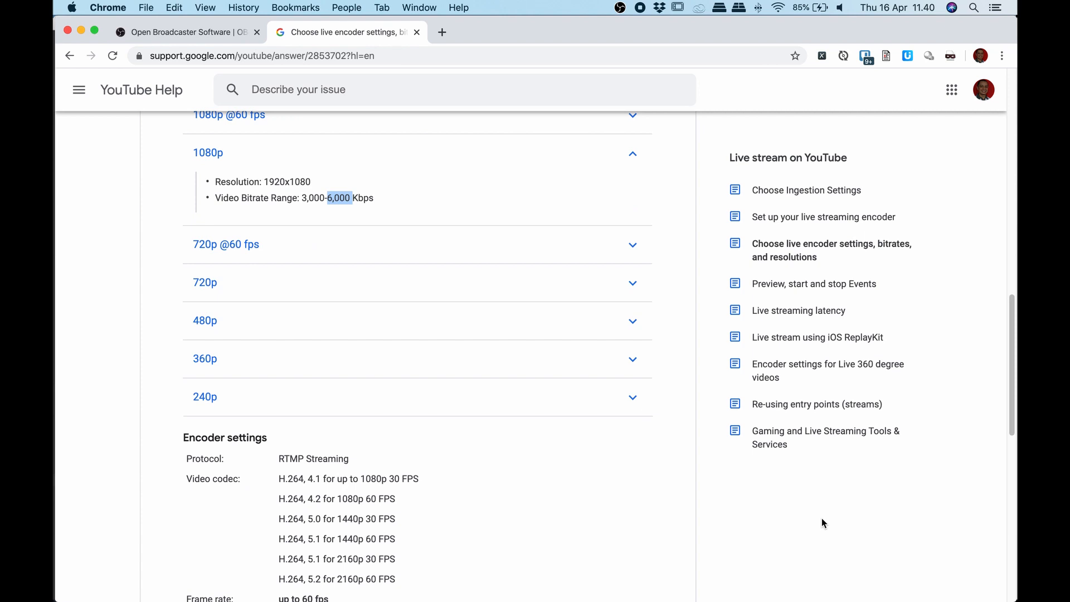
pyautogui.click(634, 287)
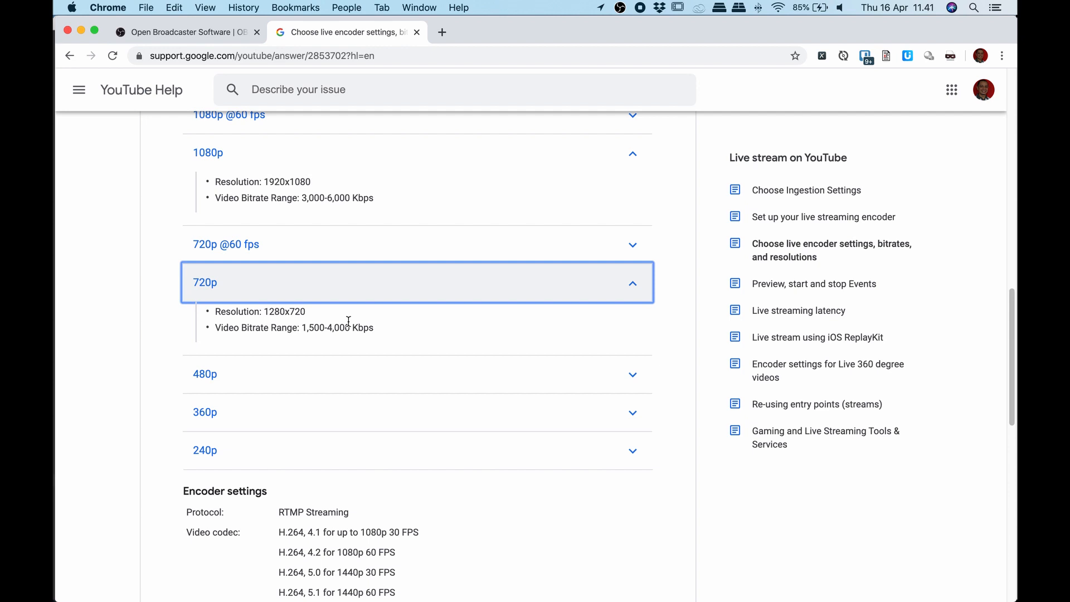
pyautogui.press('super+space')
pyautogui.press('BackSpace')
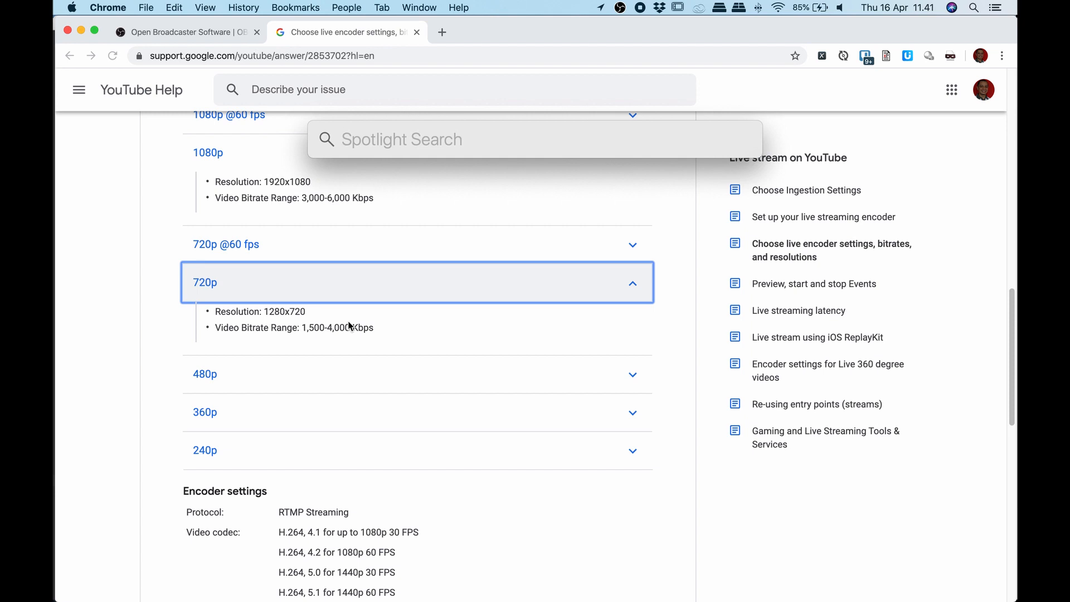
# Calculate 120*60/2 (3,600) in Spotlight, then dismiss it back to the 720p bitrate text
pyautogui.write('120')
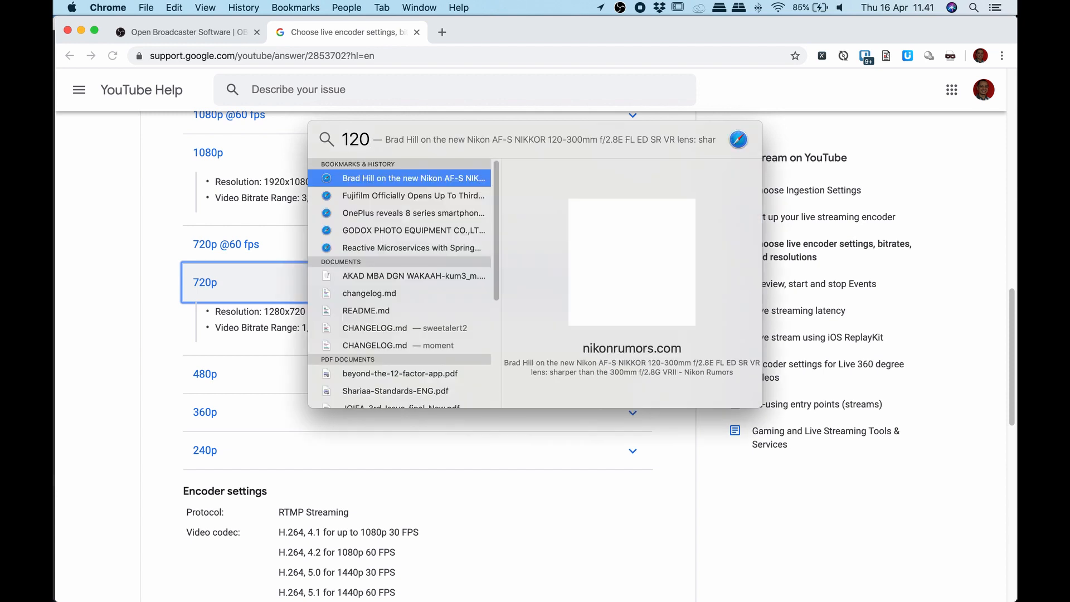
pyautogui.write('*')
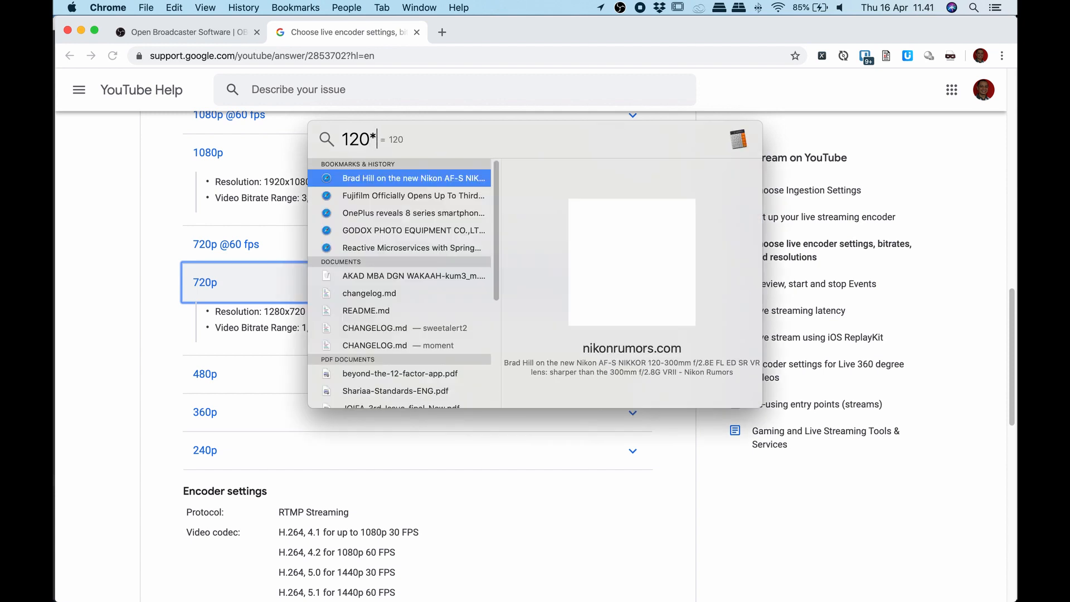
pyautogui.write('60')
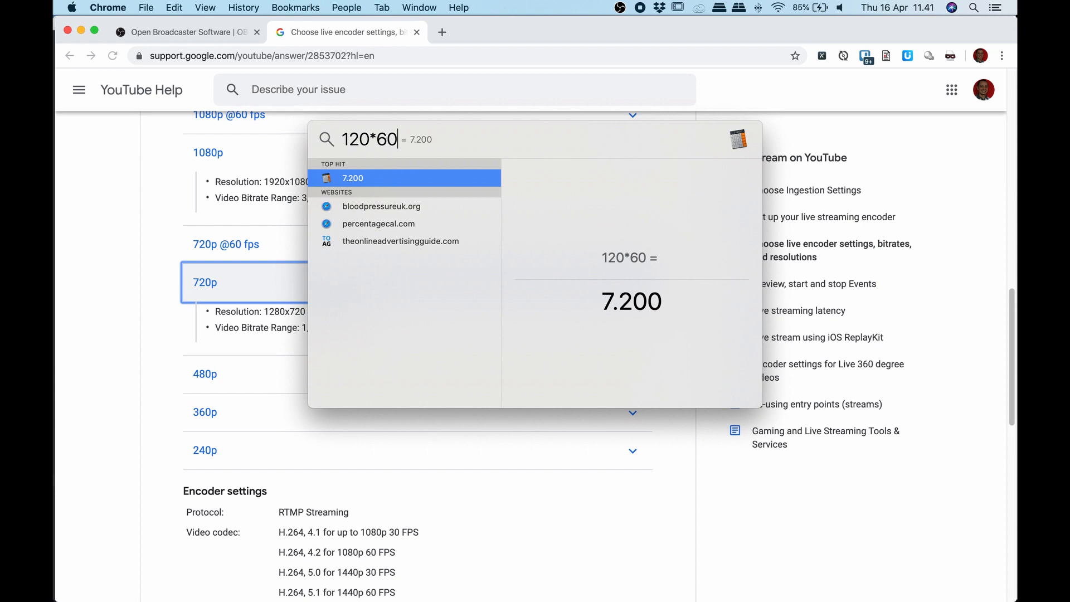
pyautogui.write('/2')
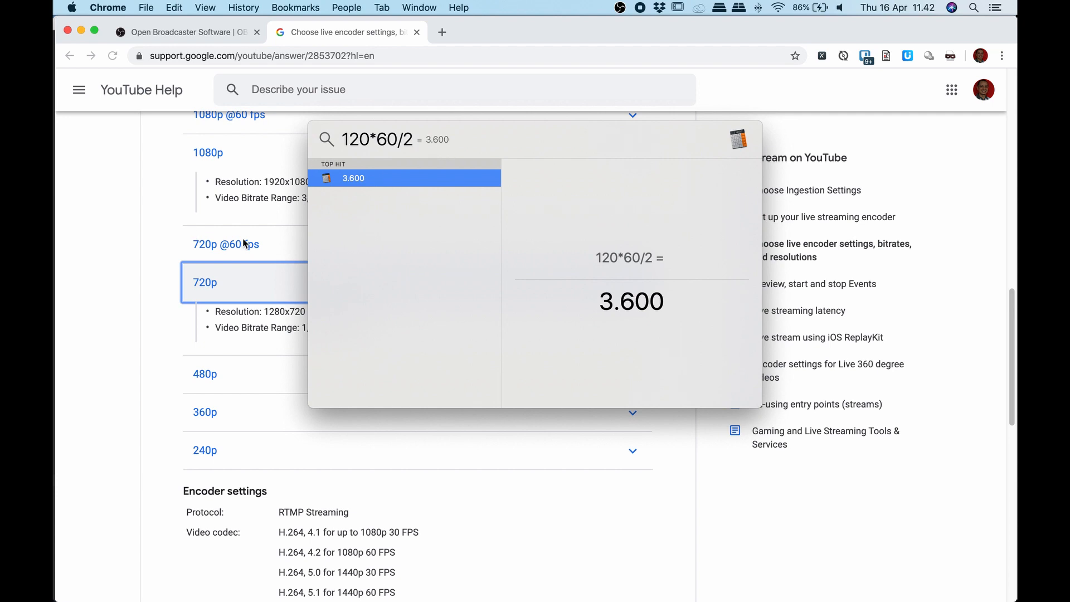
pyautogui.click(176, 264)
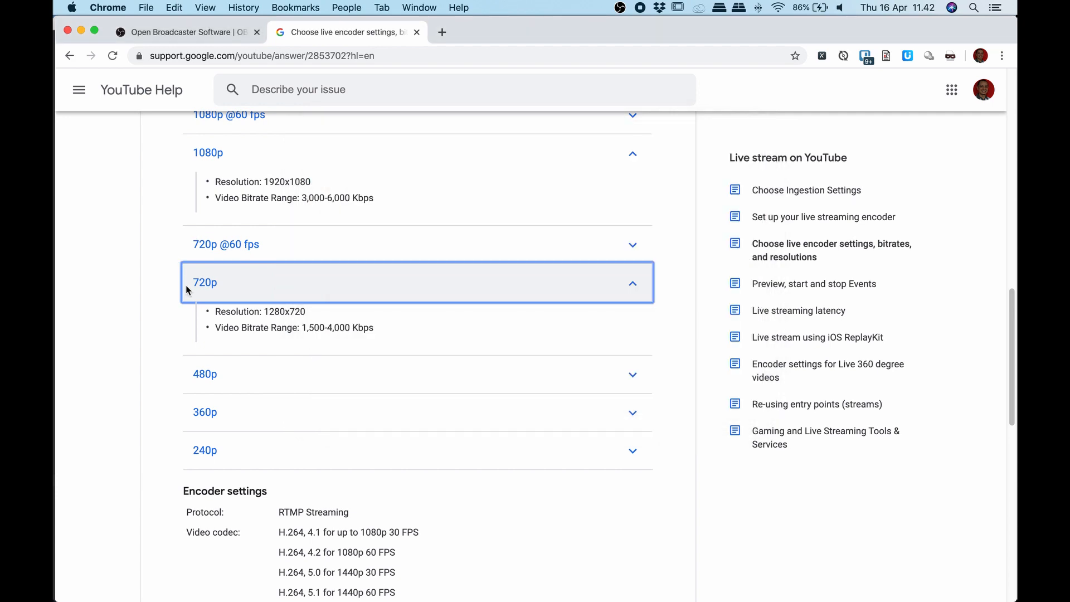
pyautogui.click(328, 327)
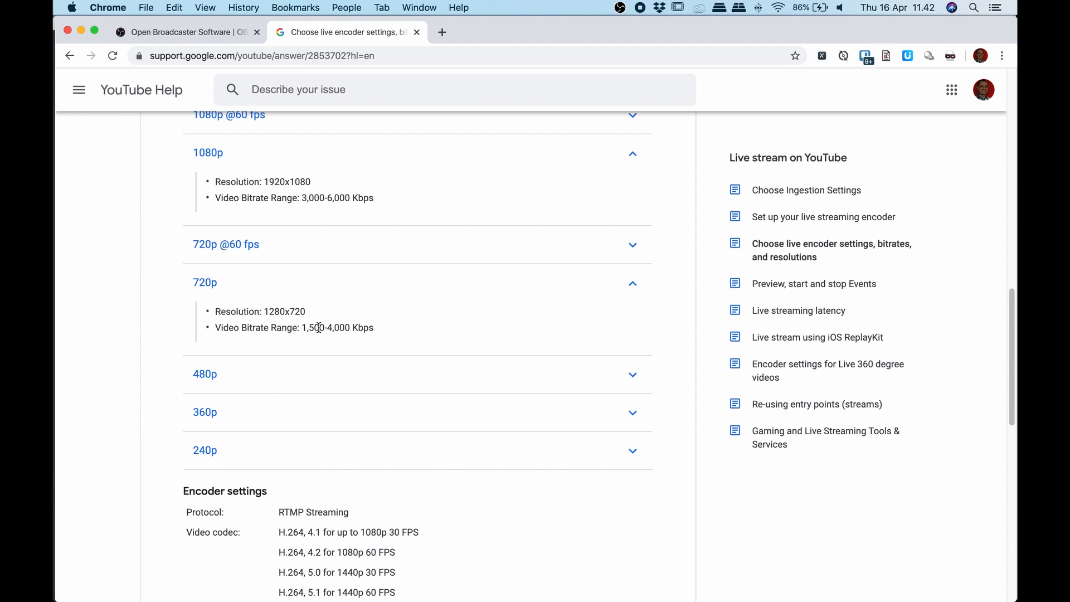
# Mark the 1,500 Kbps bitrate value and compute 120*60/4 in Spotlight
pyautogui.click(325, 328)
pyautogui.moveTo(325, 328); pyautogui.dragTo(302, 327)
pyautogui.press('super+space')
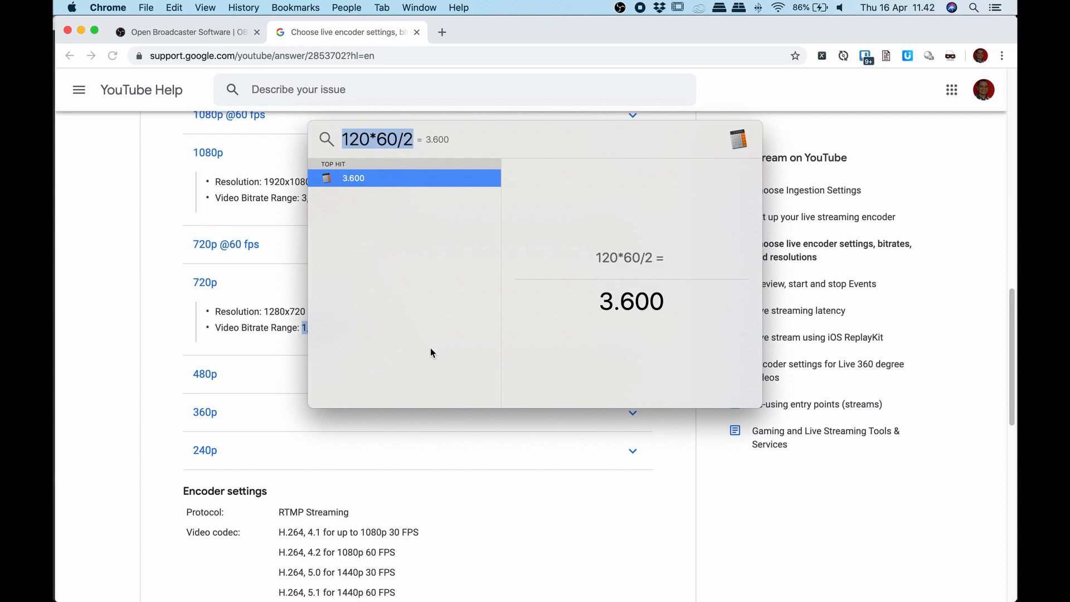
pyautogui.write('2/')
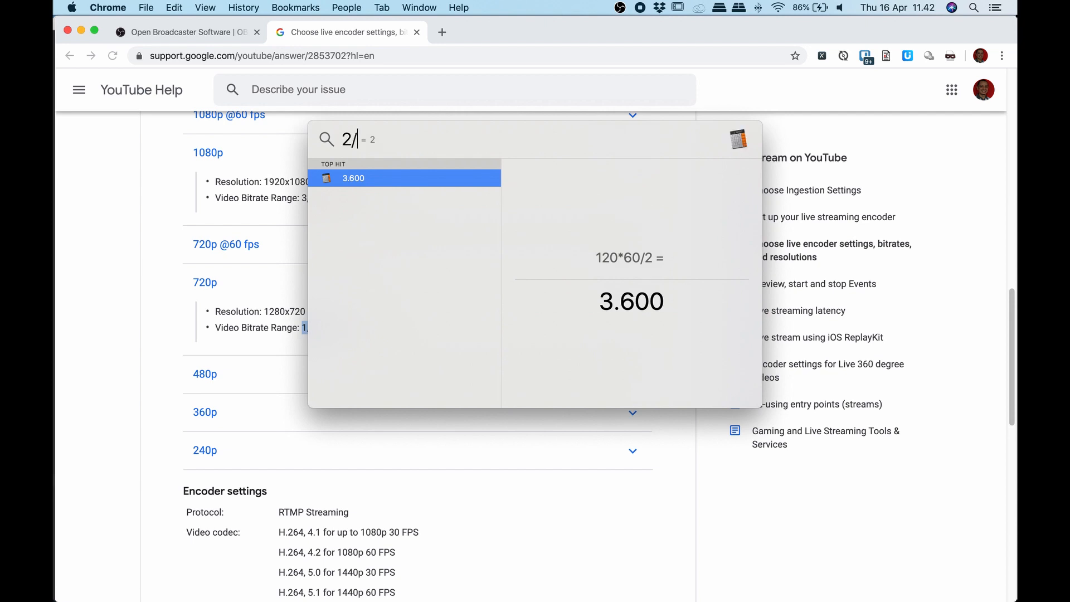
pyautogui.press('BackSpace')
pyautogui.press('BackSpace')
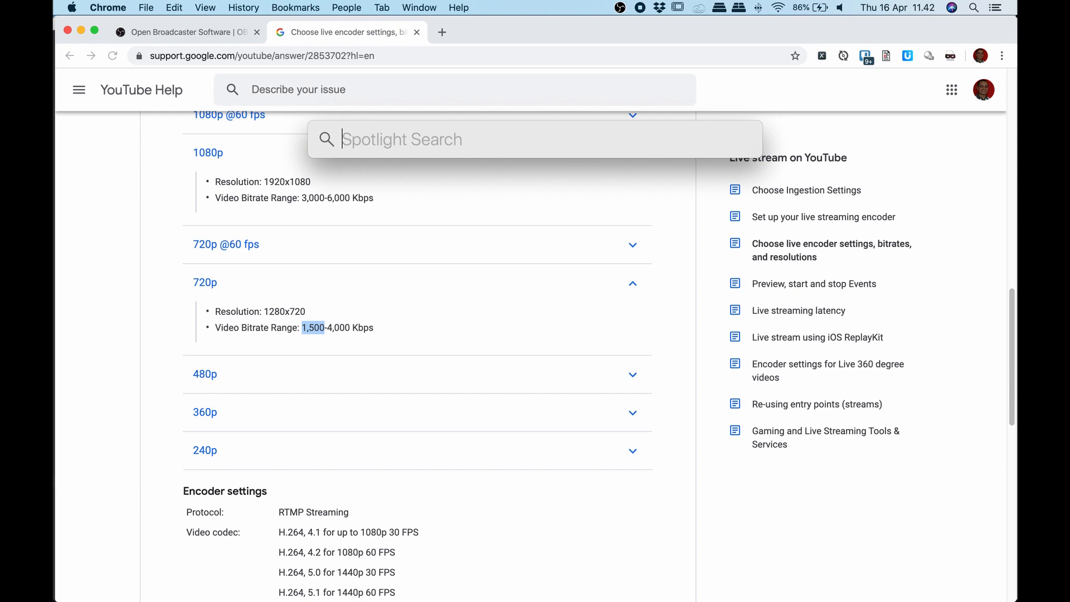
pyautogui.write('1')
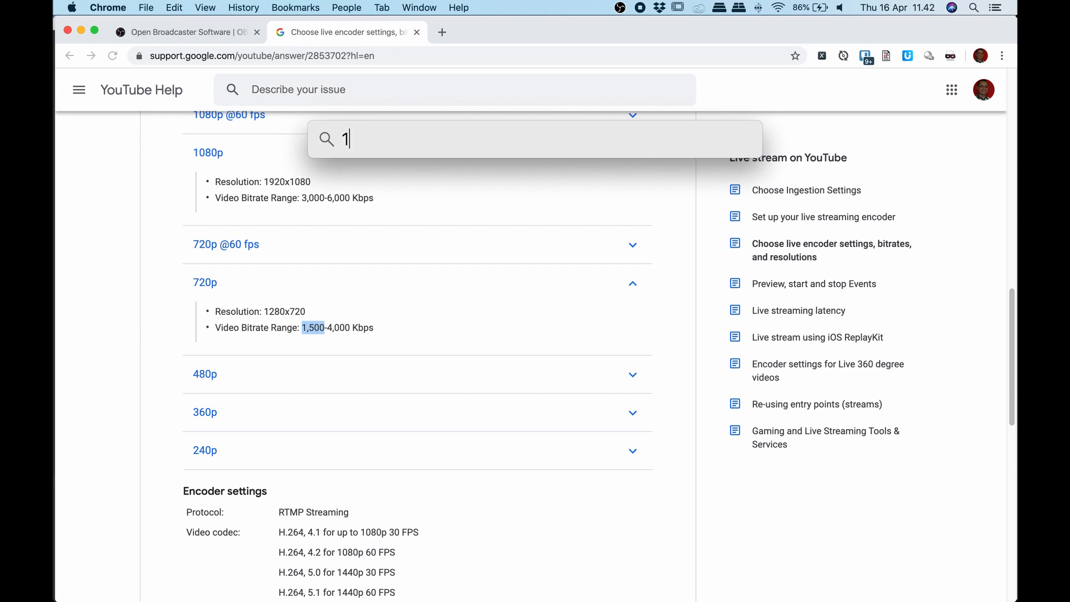
pyautogui.write('20*')
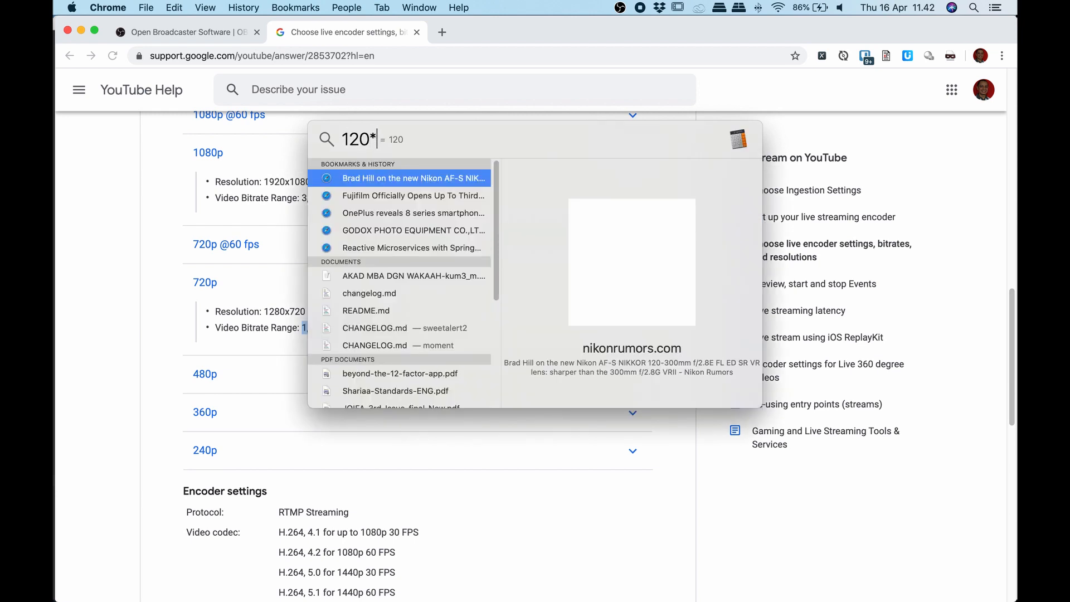
pyautogui.write('60/4')
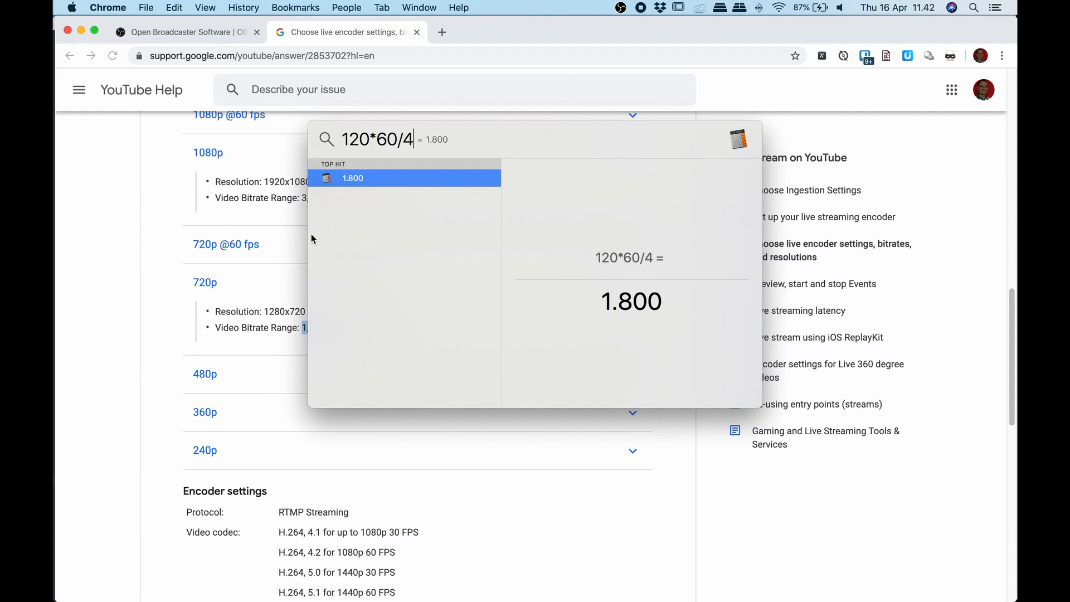
pyautogui.press('Escape')
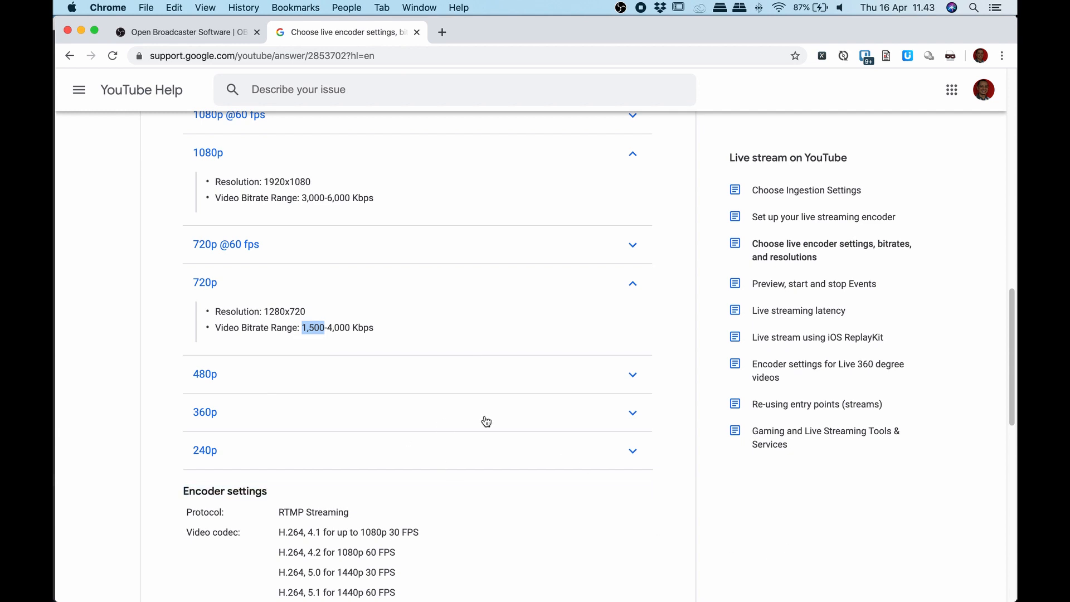
# Collapse the 480p, 720p and 1080p sections, then reopen only 720p and mark its 1,500 Kbps minimum
pyautogui.click(634, 385)
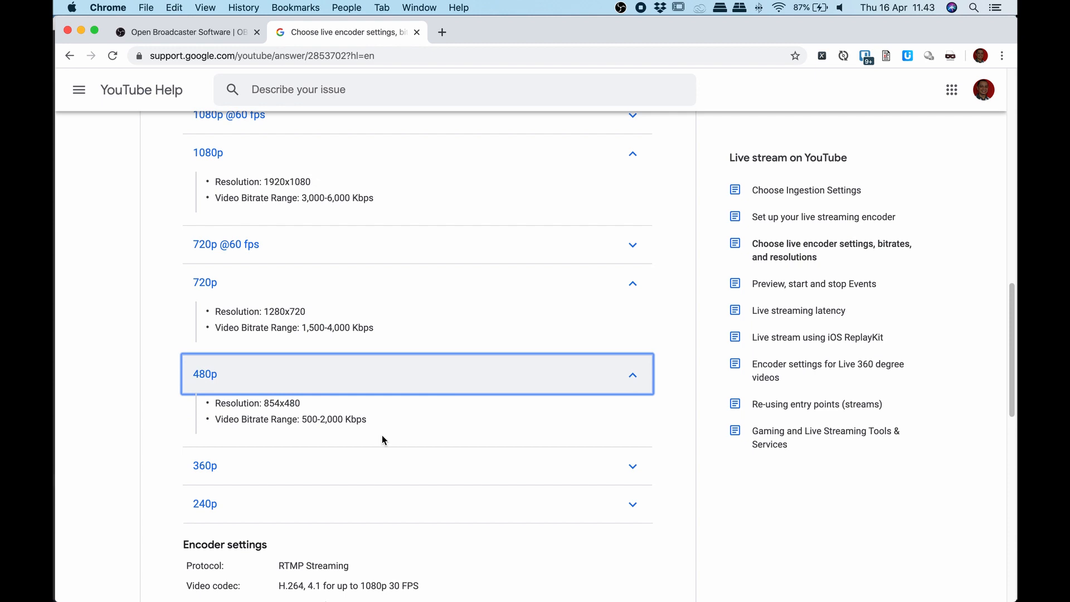
pyautogui.click(632, 374)
pyautogui.click(635, 297)
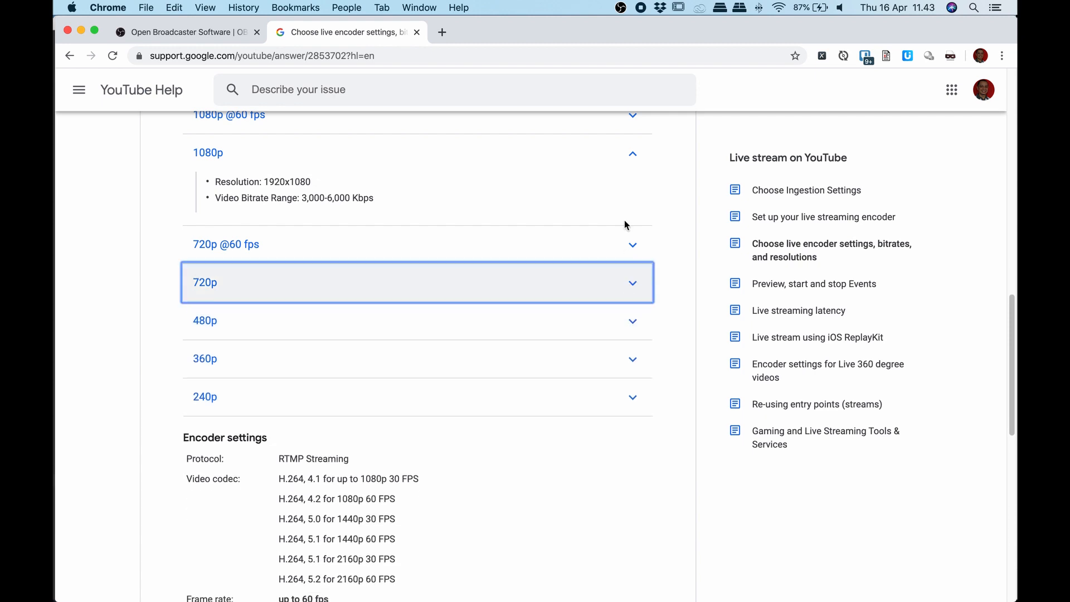
pyautogui.click(631, 164)
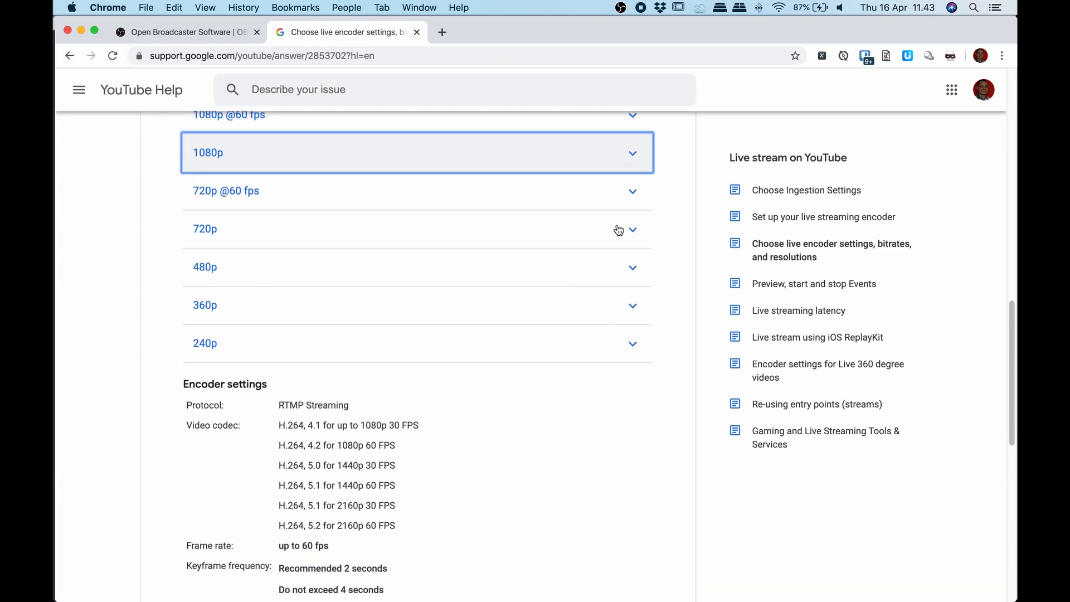
pyautogui.click(632, 234)
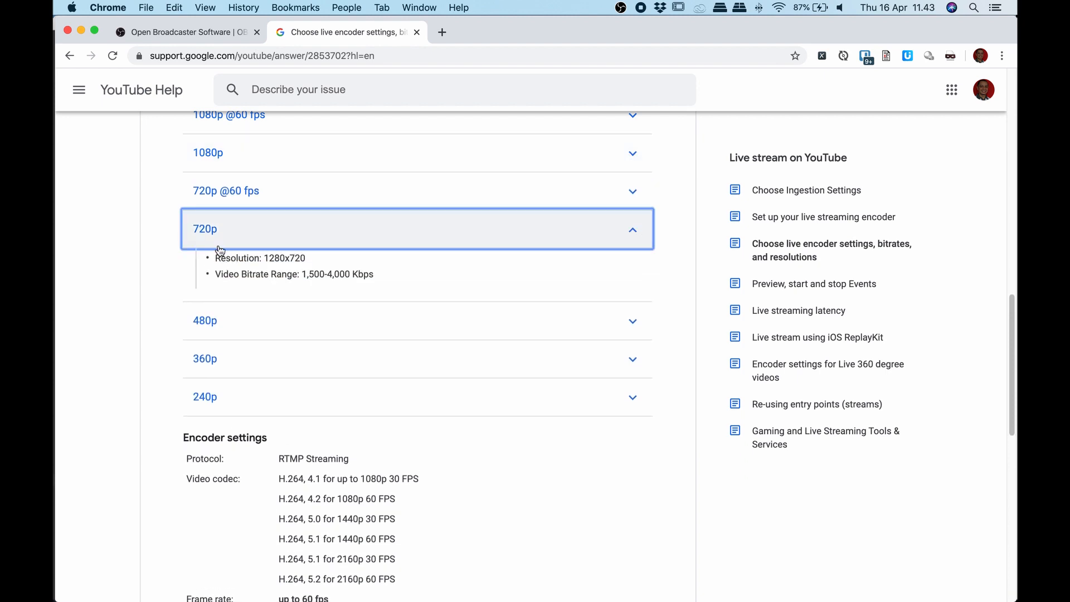
pyautogui.moveTo(301, 273); pyautogui.dragTo(325, 274)
# Set the OBS streaming bitrate to 2000 Kbps and the CPU usage preset to superfast
pyautogui.press('super+Tab')
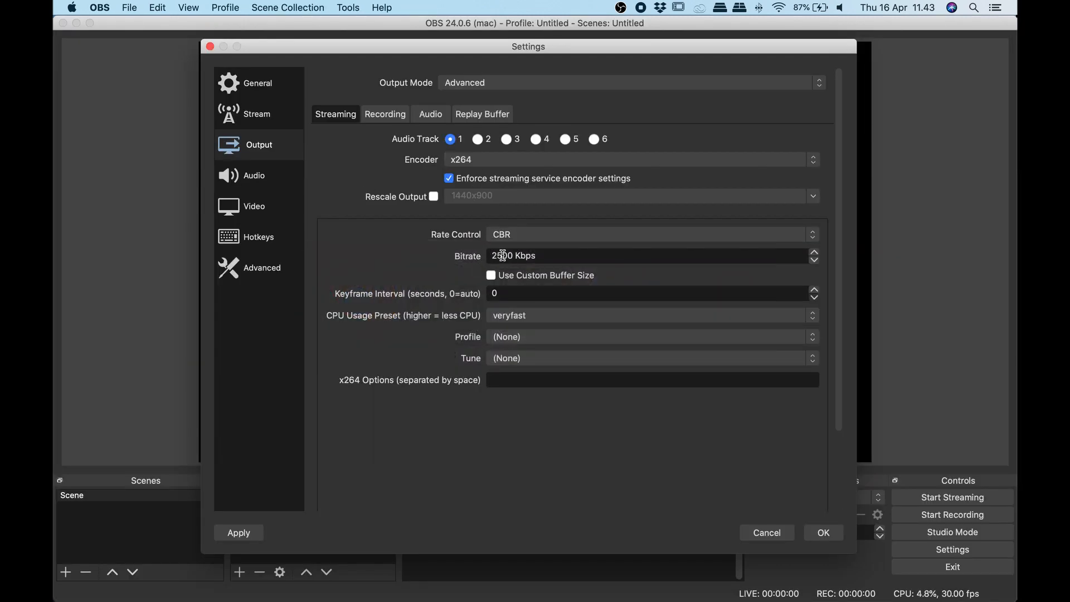
pyautogui.doubleClick(503, 255)
pyautogui.write('2000 Kbps')
pyautogui.click(537, 319)
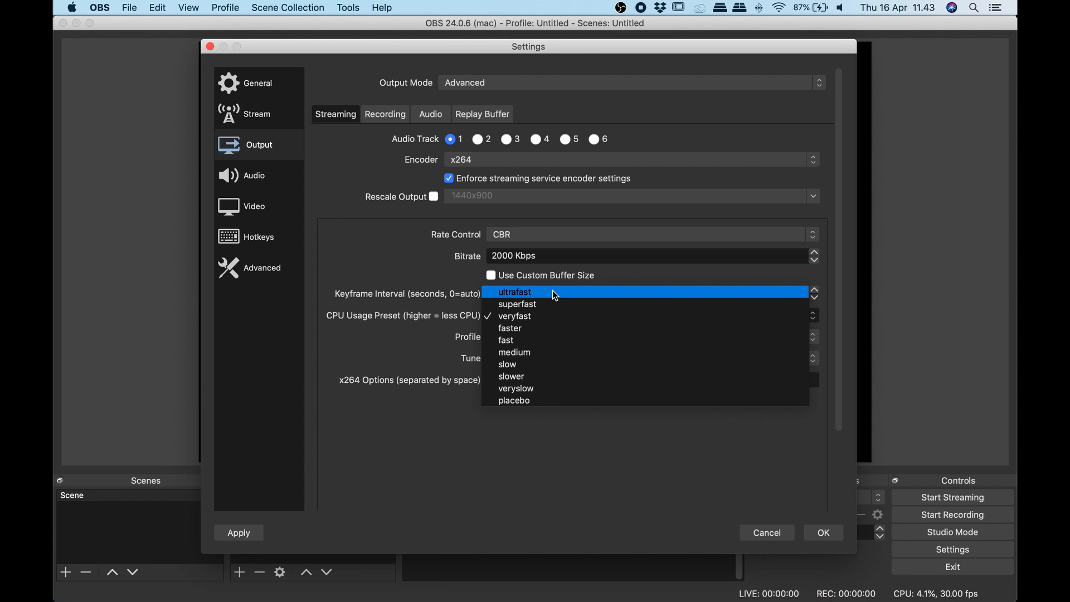
pyautogui.click(546, 318)
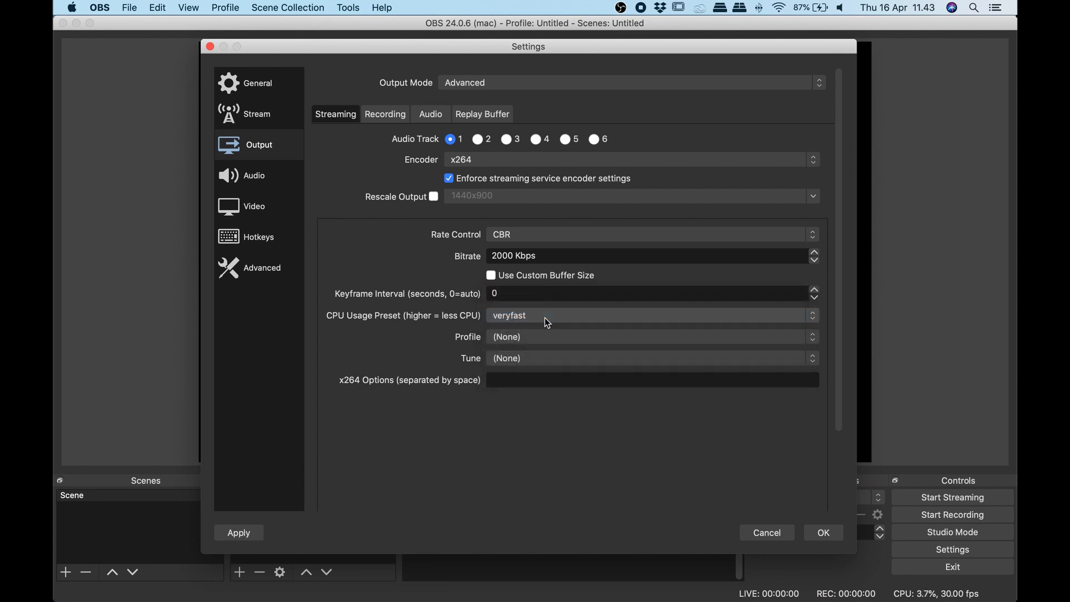
pyautogui.click(544, 316)
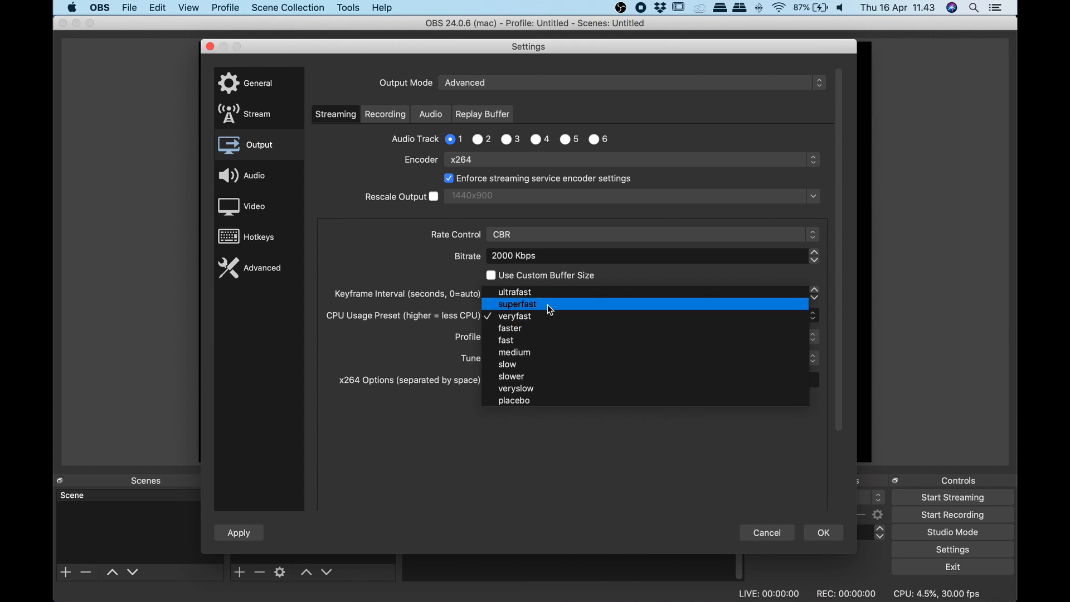
pyautogui.click(548, 305)
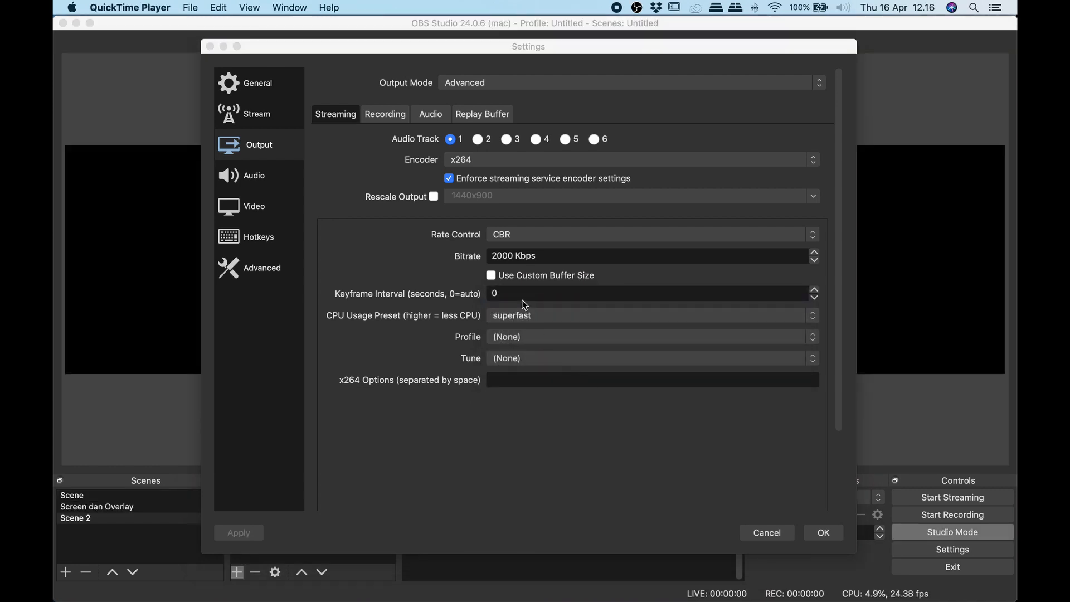
# Set the keyframe interval to 2 and return to the YouTube Help window
pyautogui.click(526, 295)
pyautogui.moveTo(523, 296); pyautogui.dragTo(474, 287)
pyautogui.write('2')
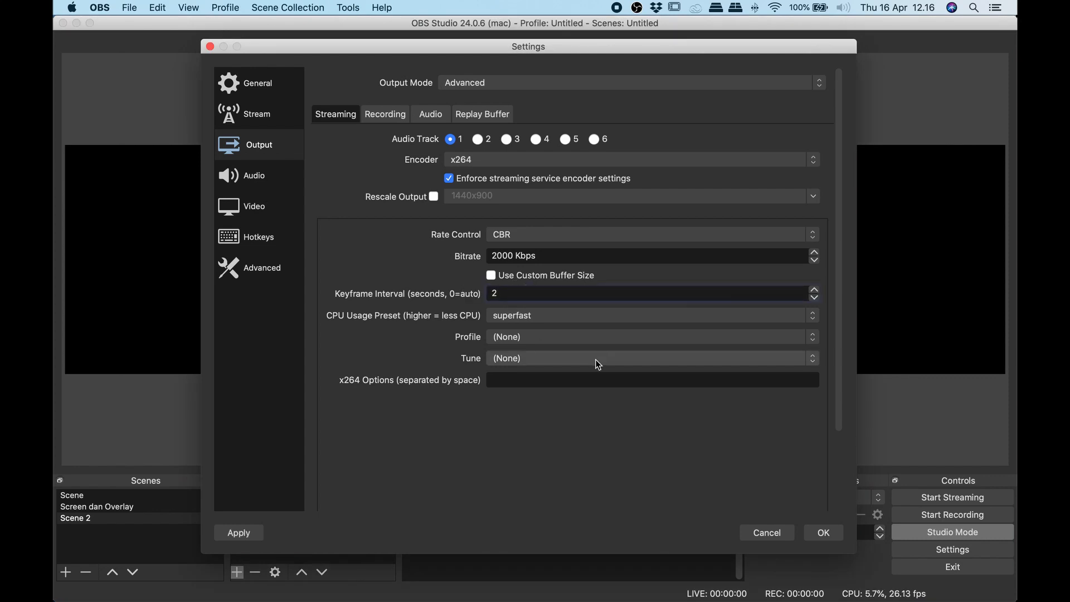
pyautogui.press('super+Tab')
pyautogui.press('super+Tab')
pyautogui.press('super+grave')
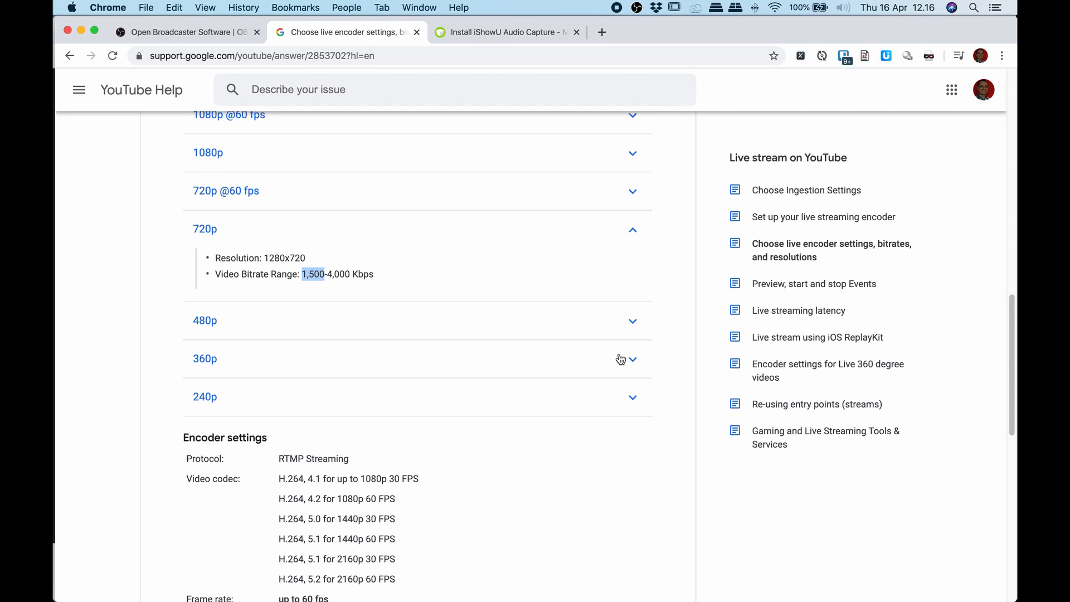
# Open the 'Set up your live streaming encoder' article, scroll through it and search it for 'keyfra'
pyautogui.click(807, 223)
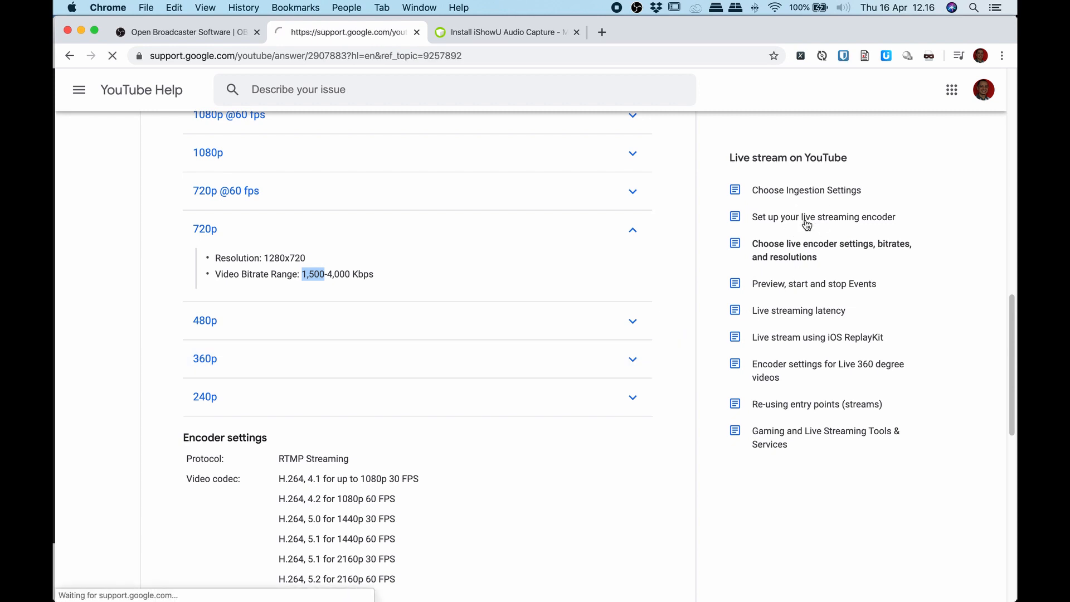
pyautogui.scroll(-2, 504, 457)
pyautogui.scroll(-10, 501, 457)
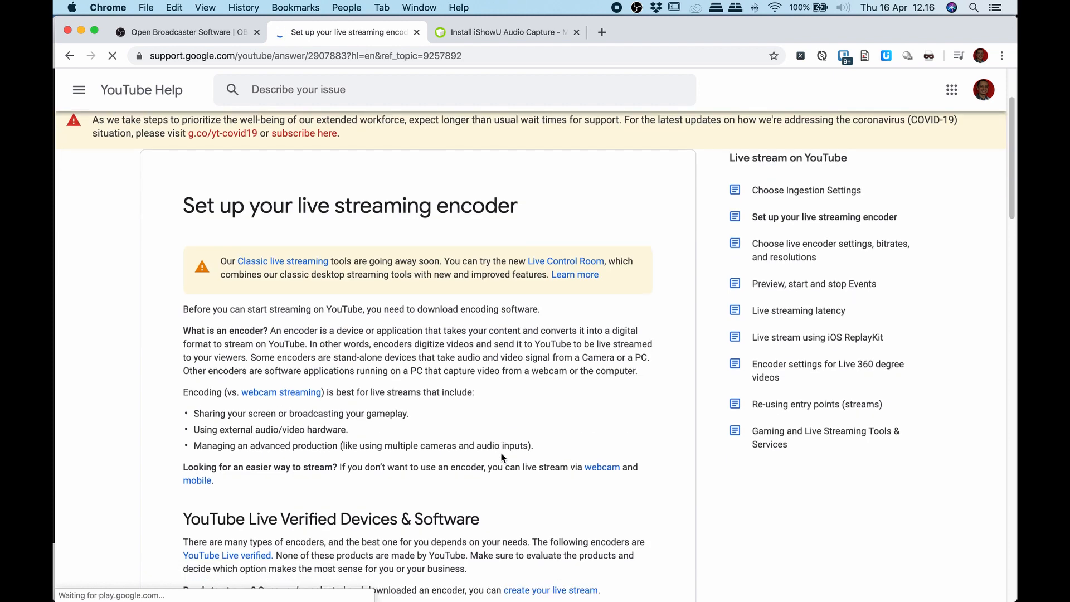
pyautogui.scroll(-6, 504, 457)
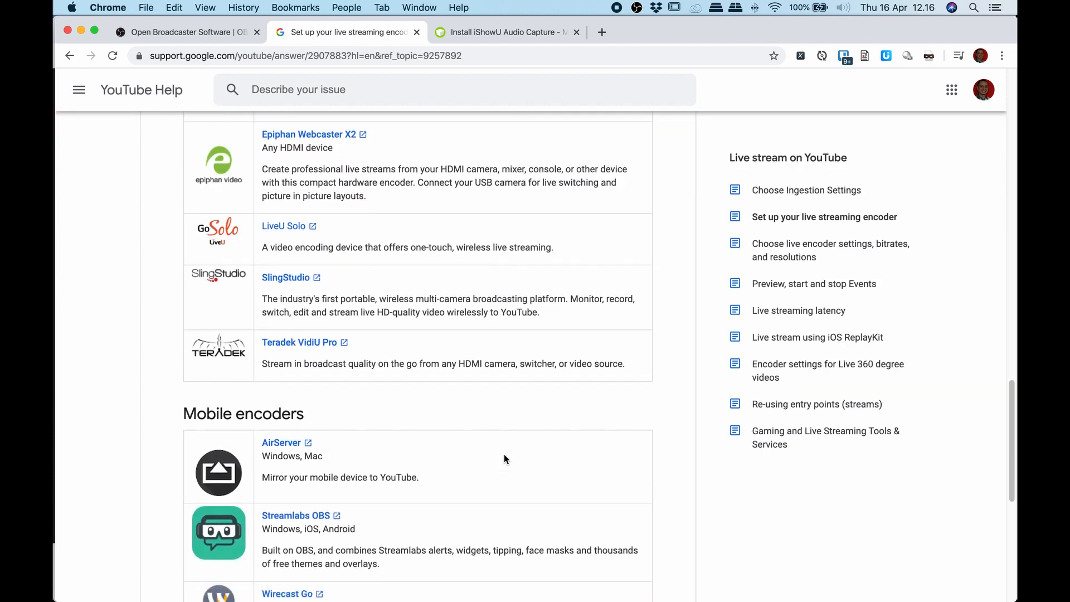
pyautogui.press('super+f')
pyautogui.write('ke')
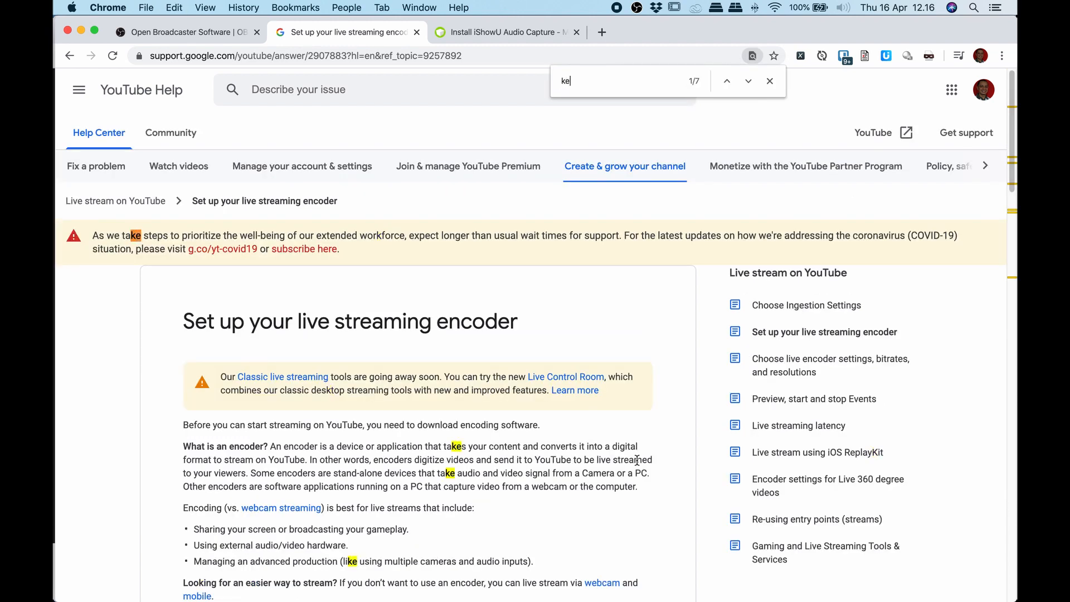
pyautogui.write('yfra')
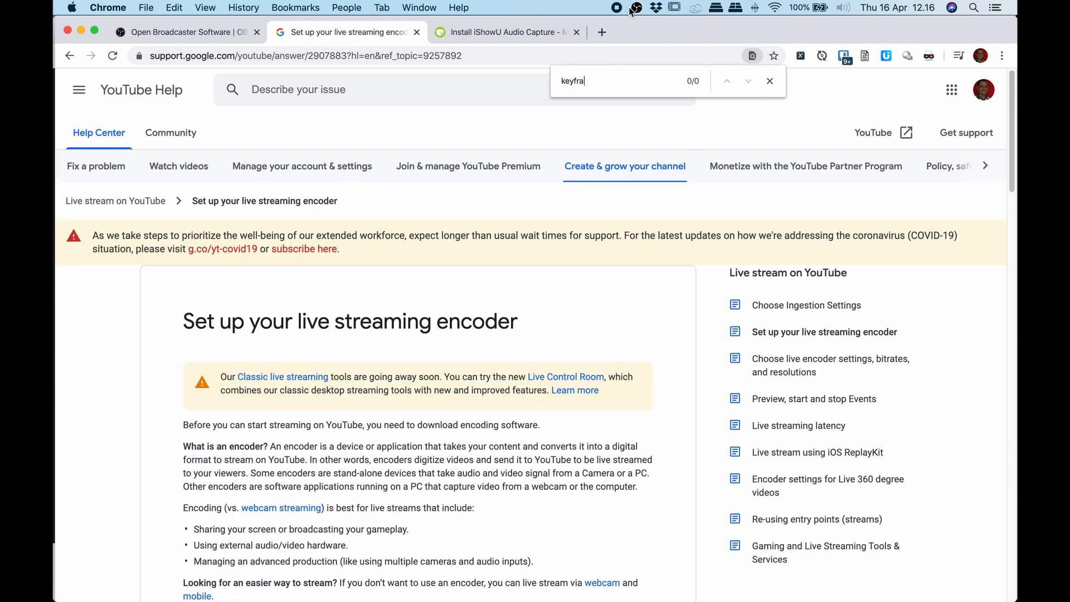
# Search 'youtube live keyframe interval' in a new tab and open the Choose live encoder settings article
pyautogui.click(602, 32)
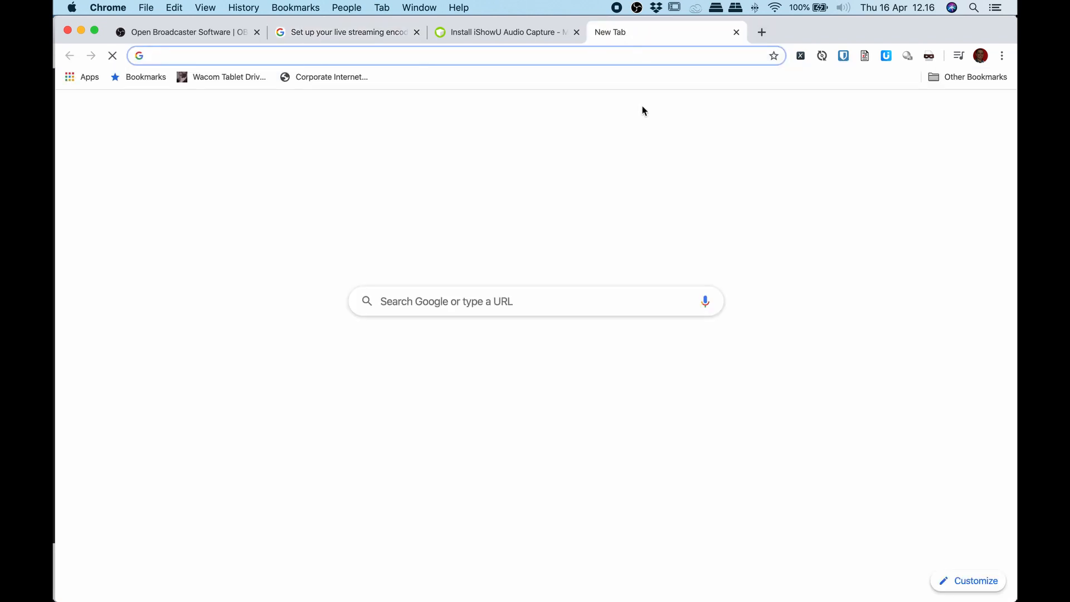
pyautogui.write('youtu')
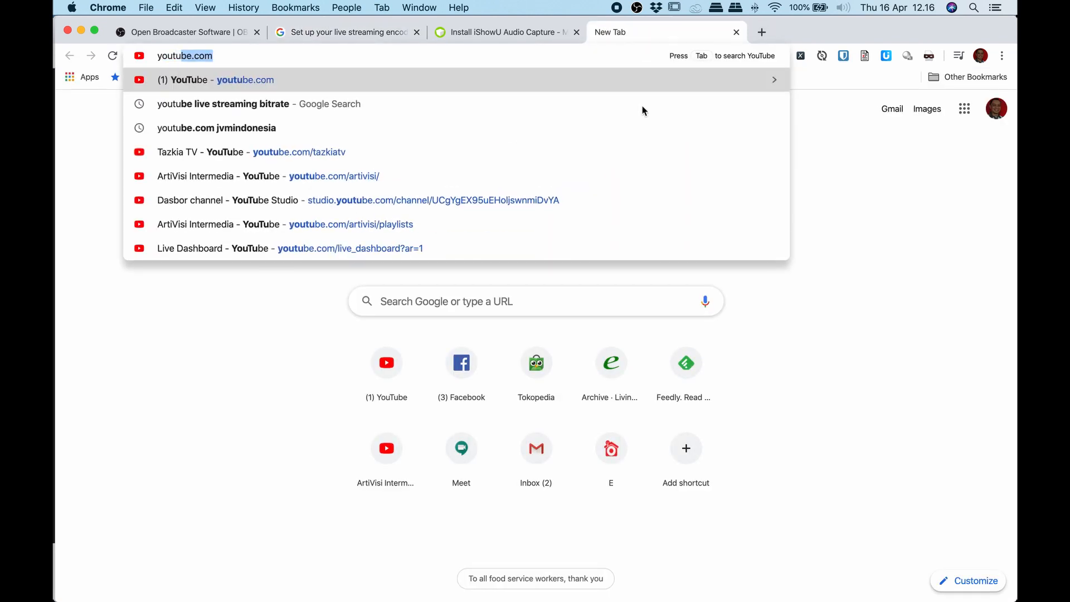
pyautogui.write('be live keyfra')
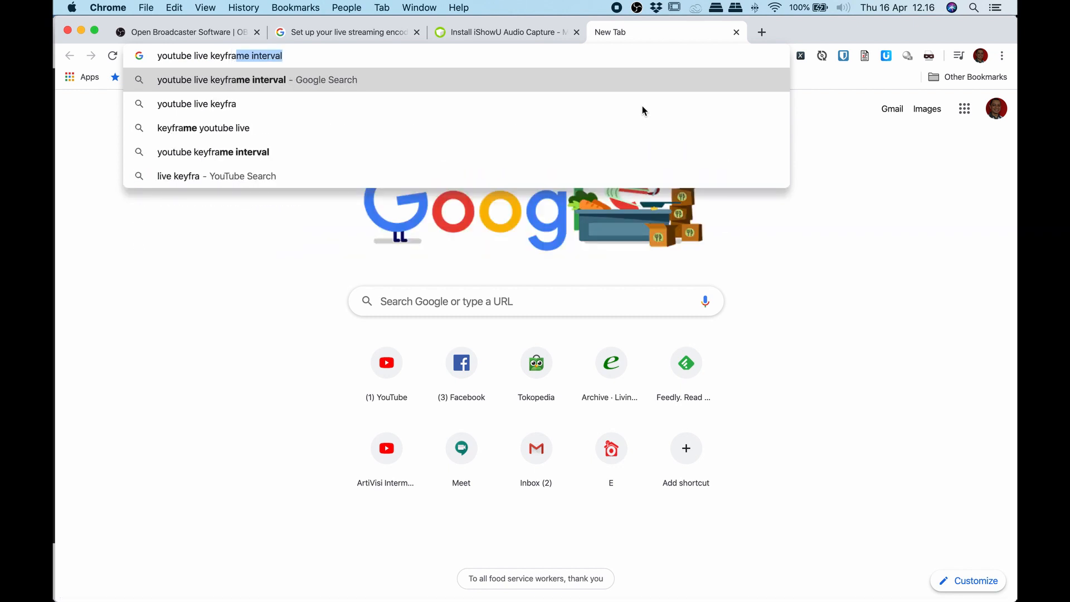
pyautogui.press('Return')
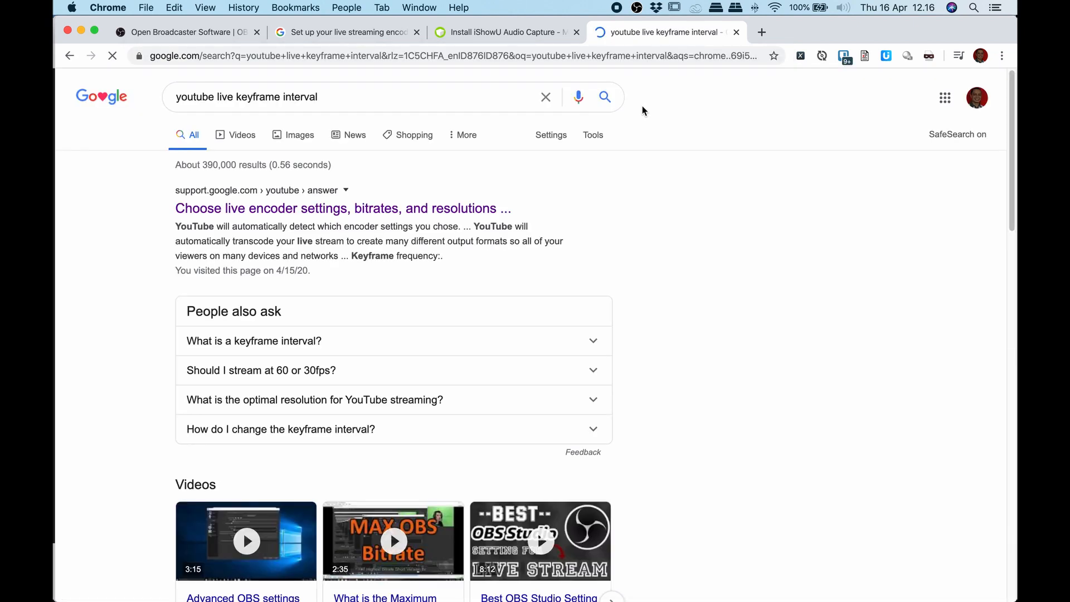
pyautogui.click(376, 211)
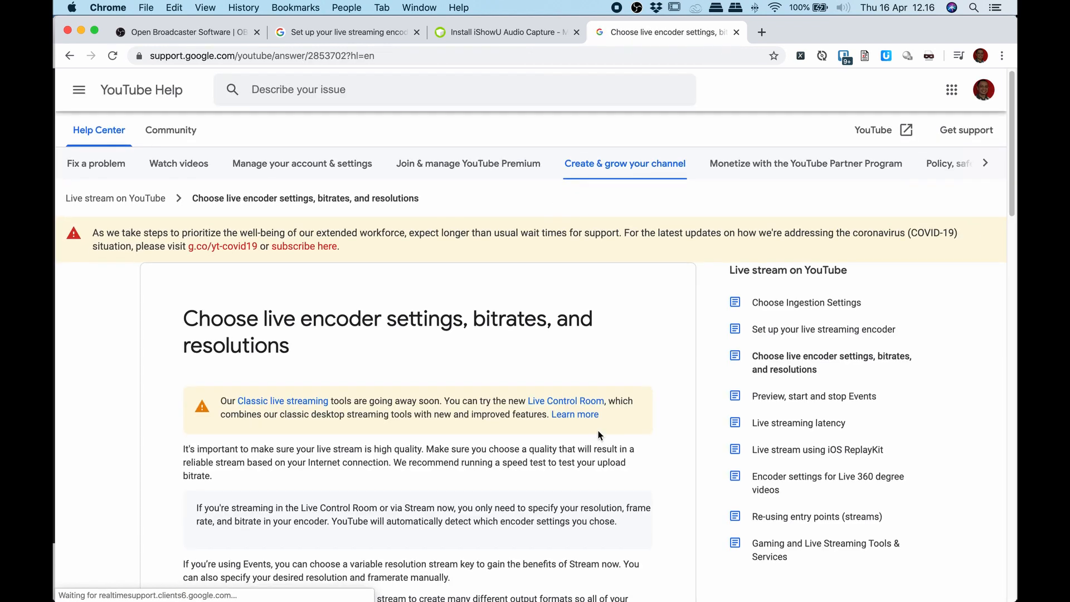
# Mark the recommended 2-second keyframe frequency and the 4-second maximum, then return to OBS
pyautogui.scroll(-10, 569, 449)
pyautogui.scroll(-8, 571, 453)
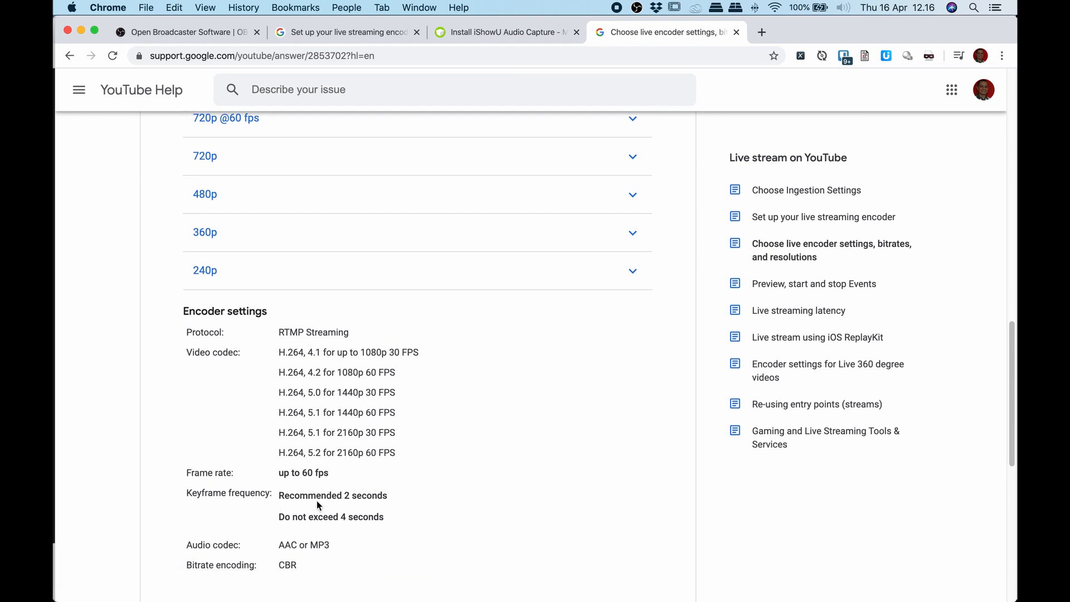
pyautogui.doubleClick(348, 495)
pyautogui.doubleClick(343, 518)
pyautogui.press('super+Tab')
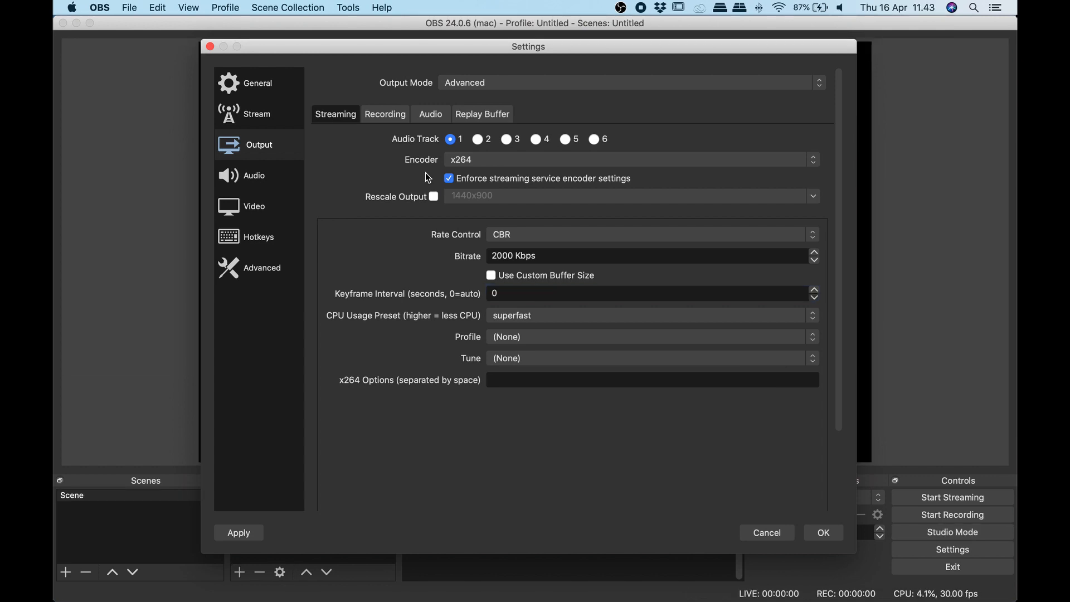
# Review the Recording, Audio and Streaming output tabs, then go to the Audio settings page
pyautogui.click(384, 114)
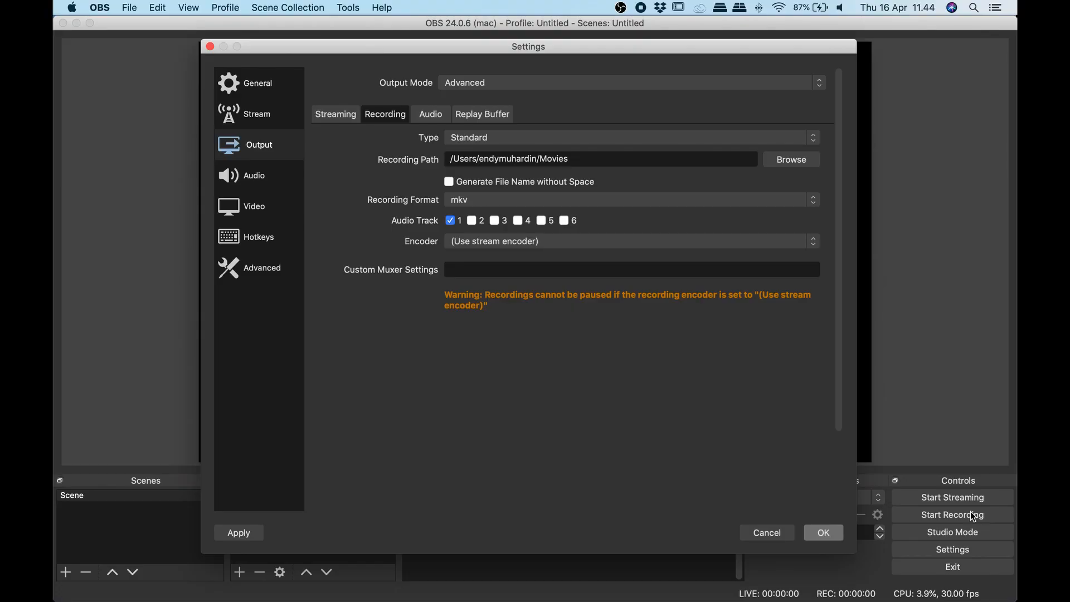
pyautogui.click(431, 114)
pyautogui.click(337, 115)
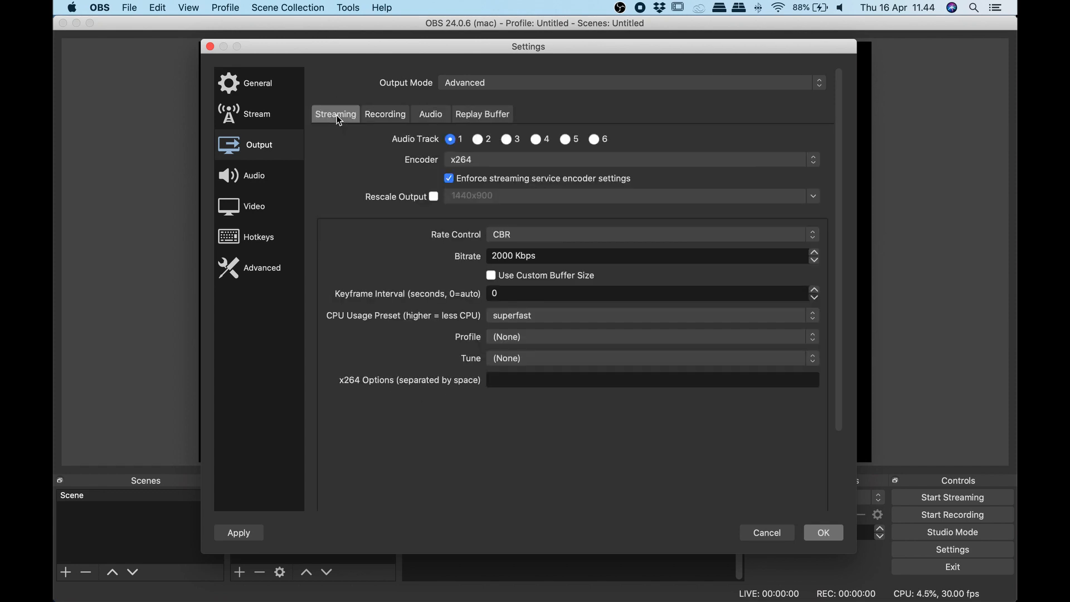
pyautogui.click(266, 179)
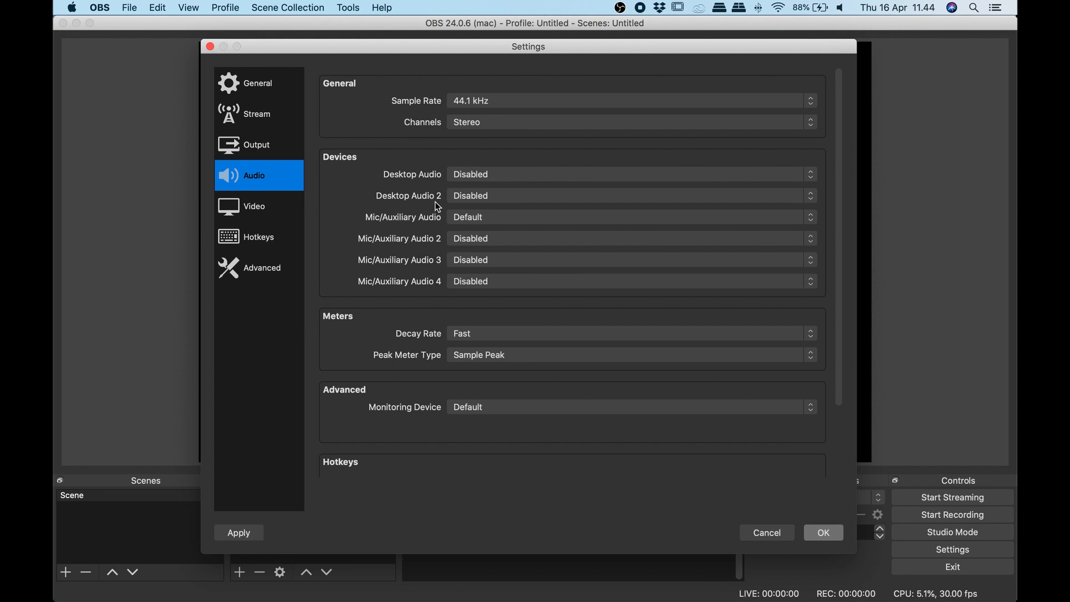
pyautogui.click(481, 176)
pyautogui.click(479, 175)
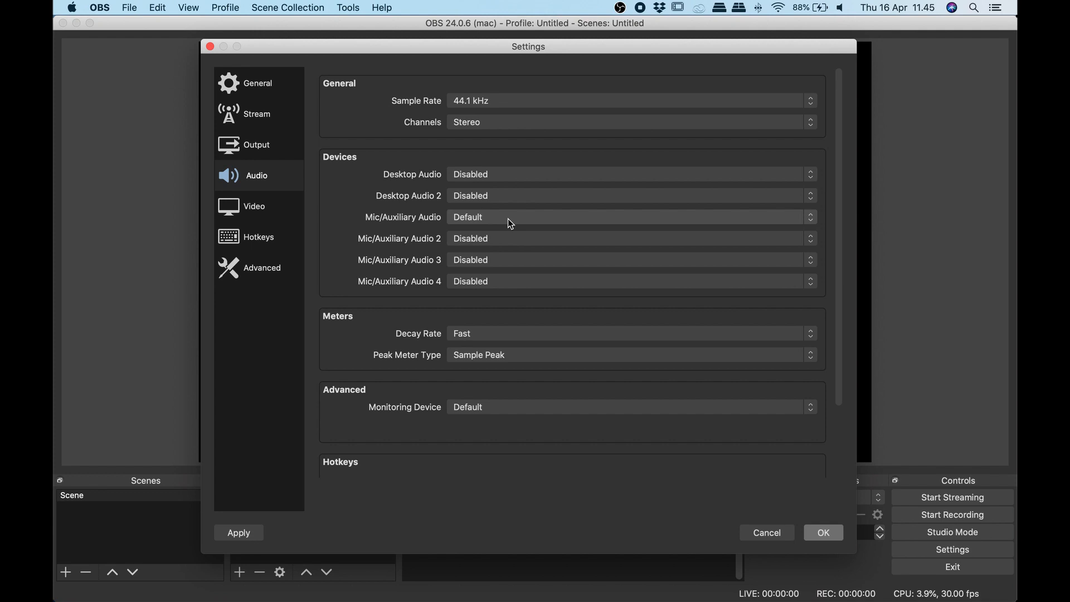
pyautogui.click(508, 219)
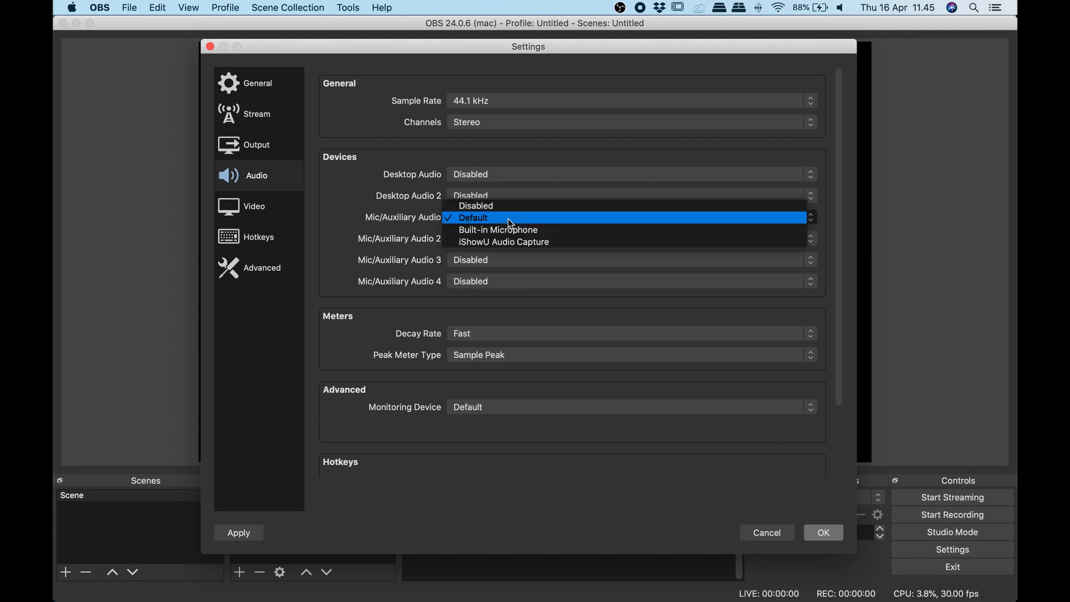
pyautogui.click(557, 219)
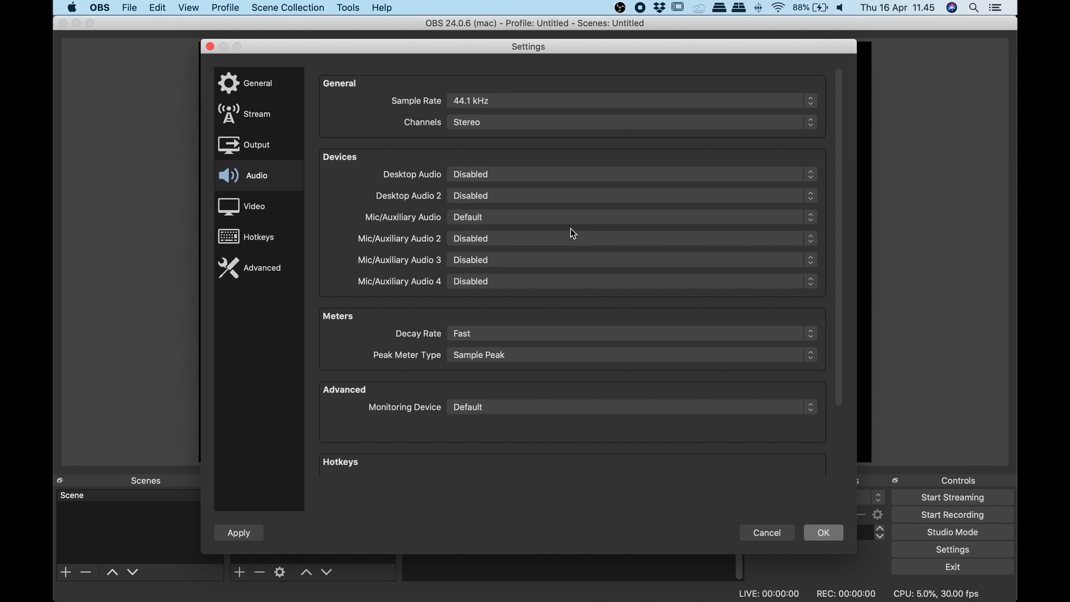
pyautogui.click(555, 174)
pyautogui.click(553, 172)
pyautogui.click(664, 224)
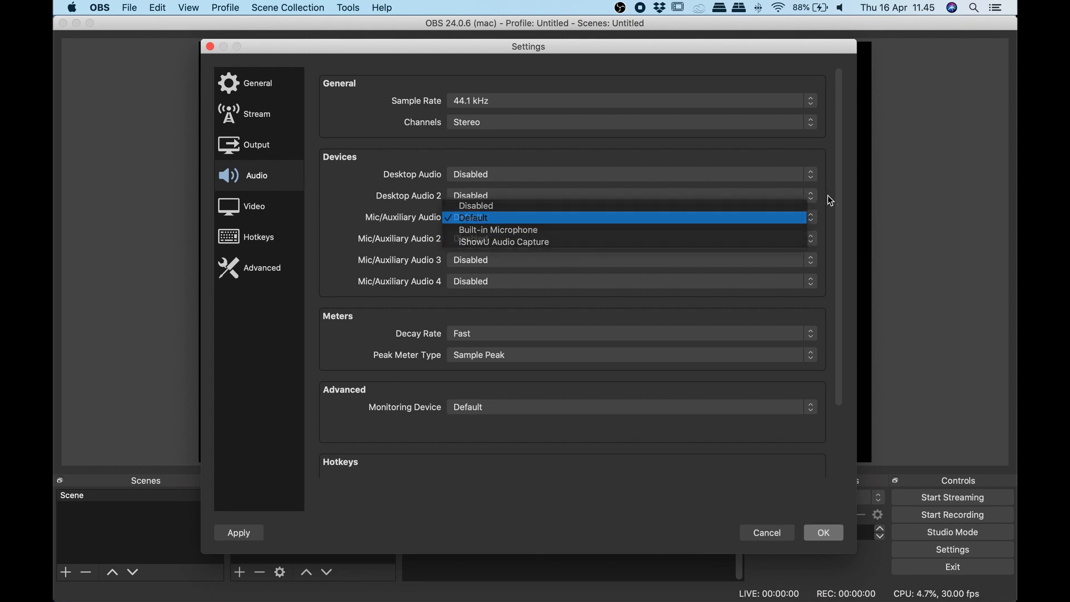
pyautogui.click(842, 209)
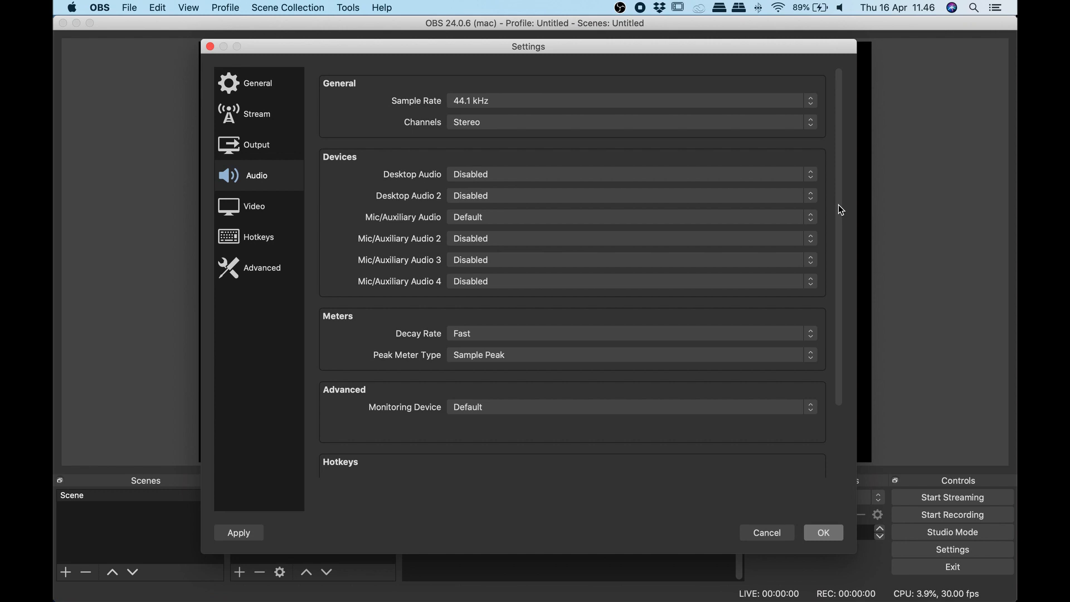
# Search 'ishowu audio capture' and read through the Mojave/Catalina iShowU install article
pyautogui.press('super+Tab')
pyautogui.press('super+t')
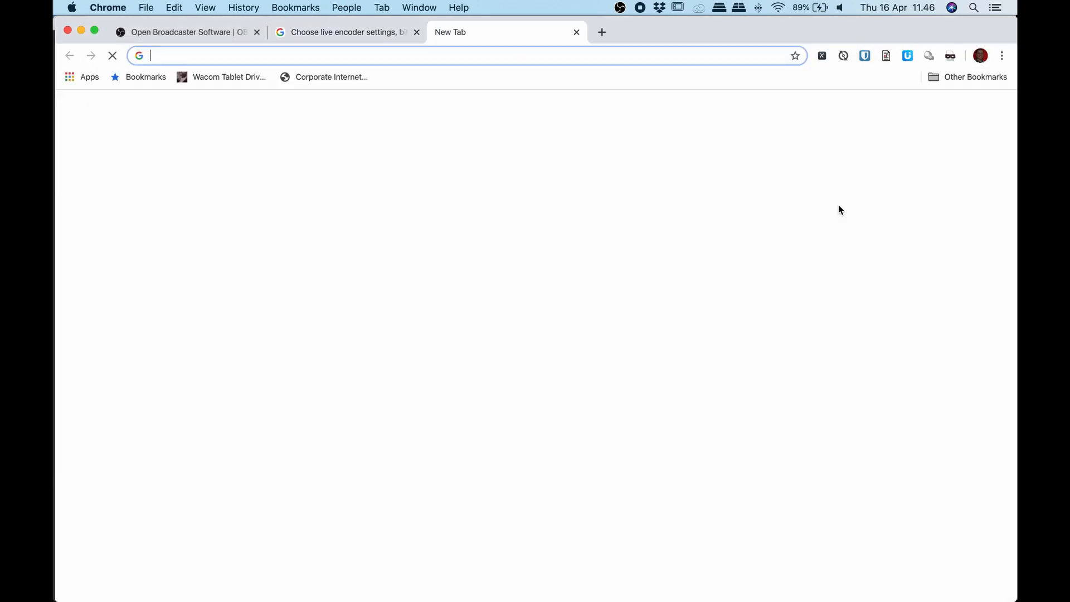
pyautogui.write('isho')
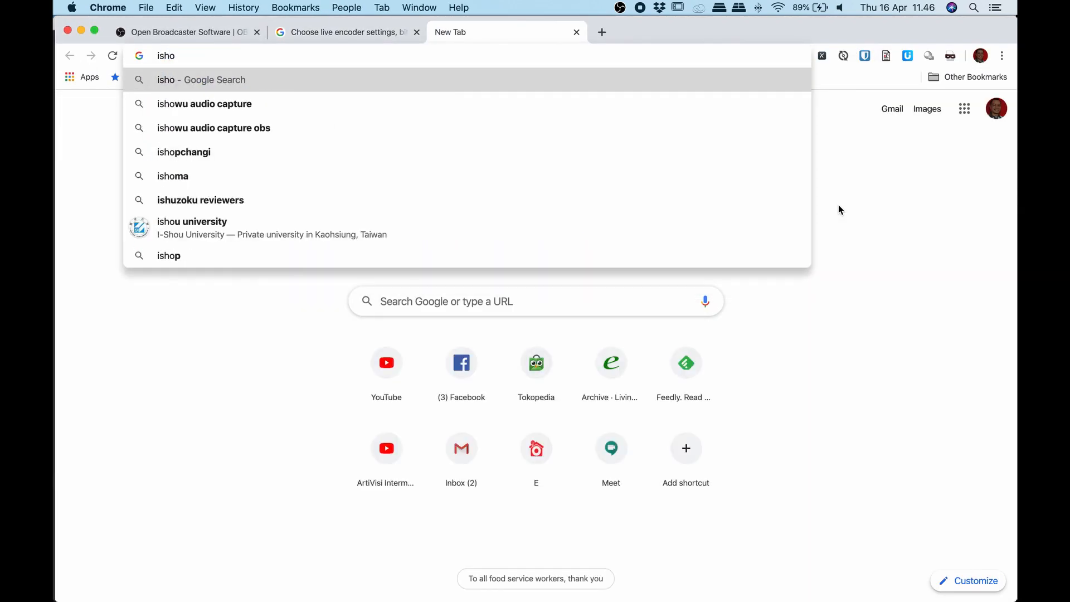
pyautogui.press('Down')
pyautogui.press('Return')
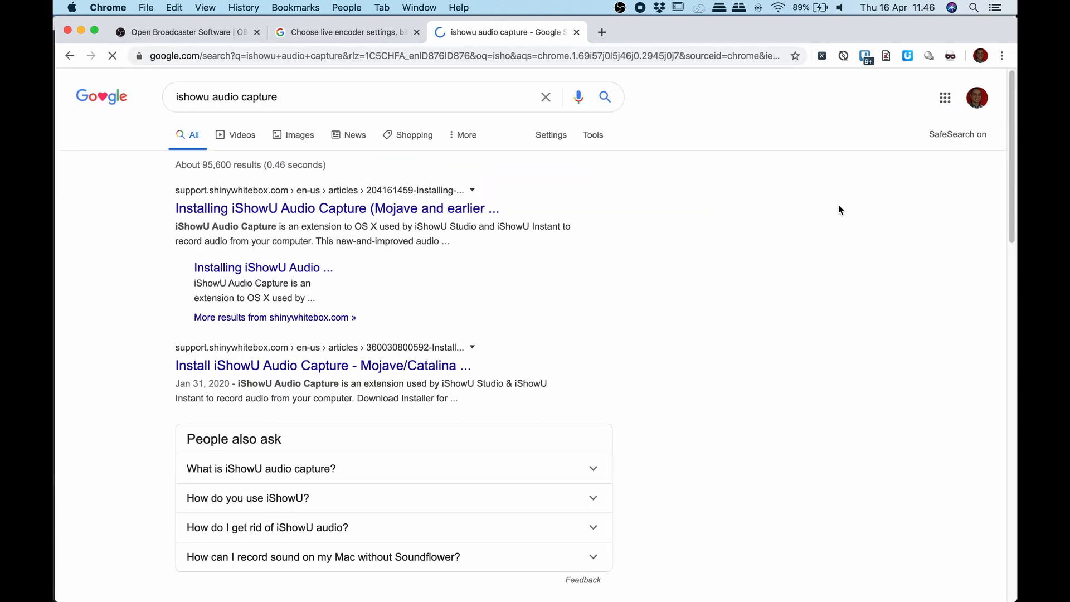
pyautogui.click(436, 218)
pyautogui.moveTo(435, 216); pyautogui.dragTo(599, 302)
pyautogui.click(415, 365)
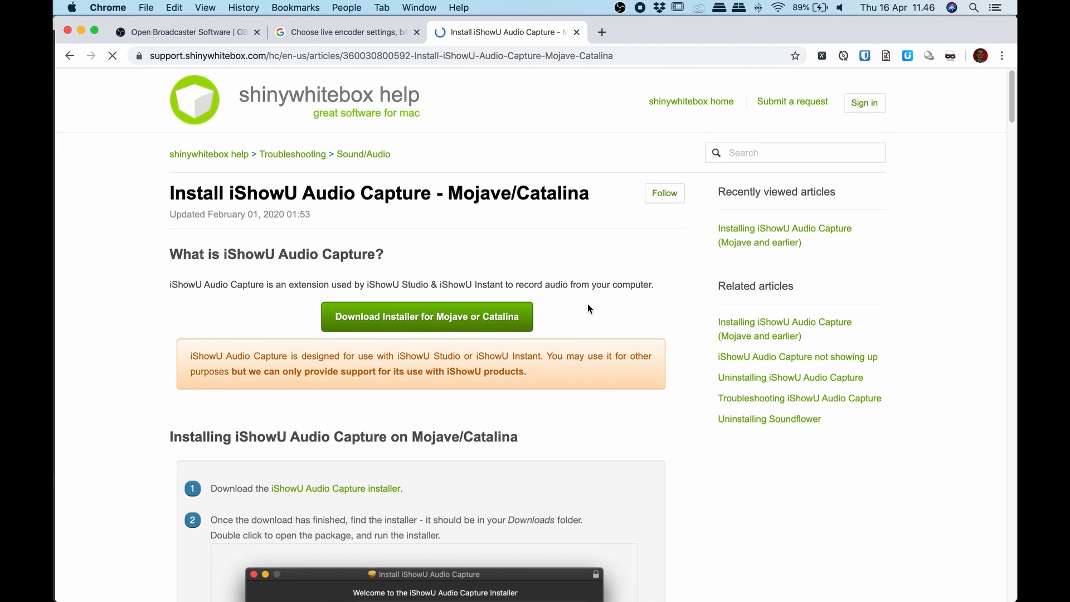
pyautogui.scroll(-15, 623, 234)
pyautogui.scroll(-15, 530, 359)
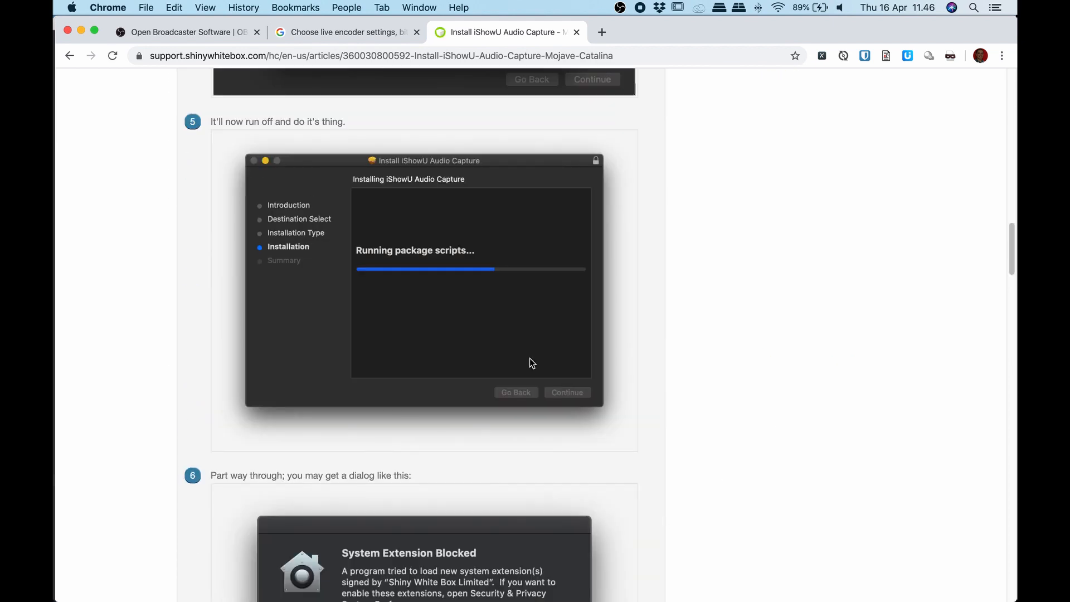
pyautogui.scroll(-20, 530, 362)
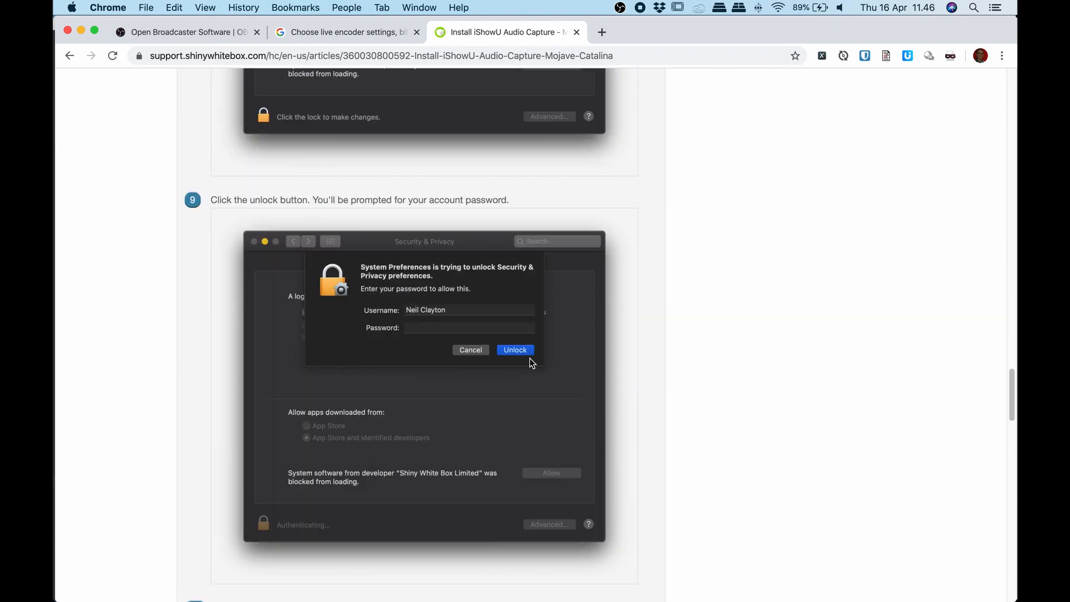
pyautogui.scroll(-6, 529, 358)
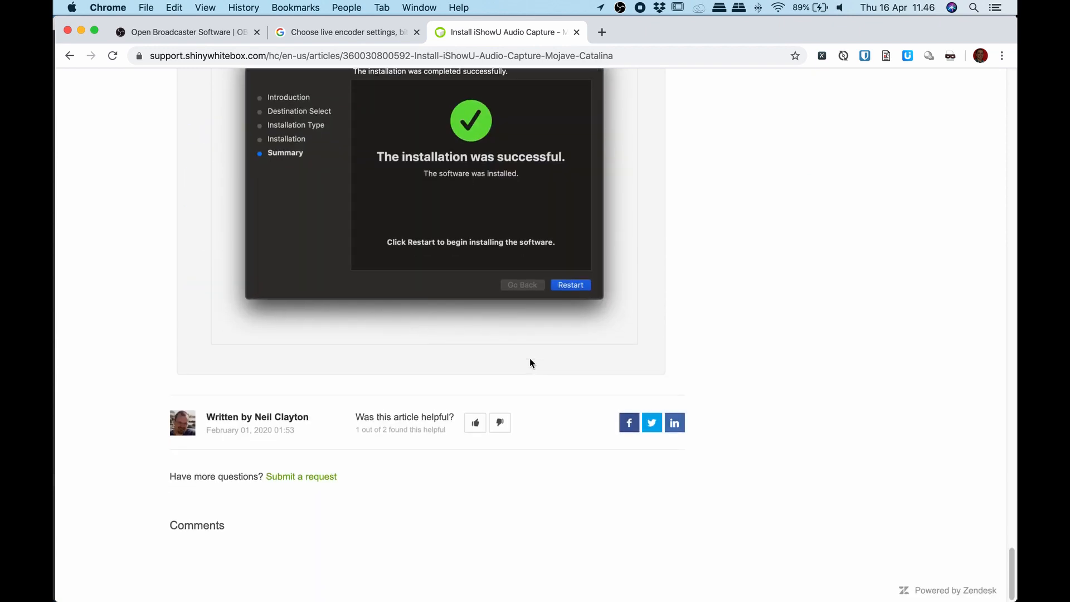
# Set the Mac's sound output to Multi-Output Device and bring OBS back to the front
pyautogui.click(310, 39)
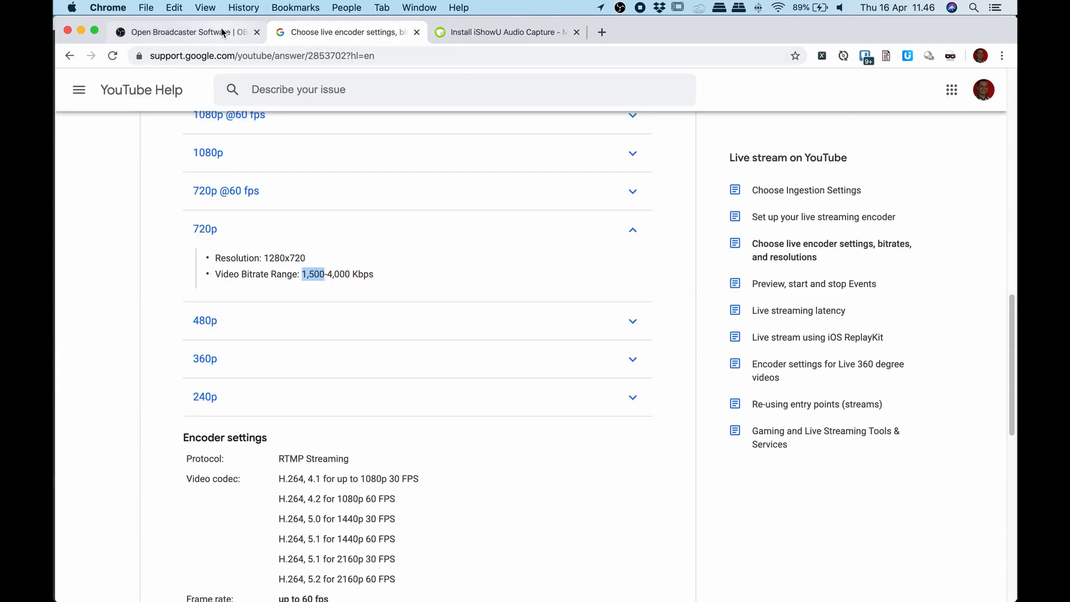
pyautogui.click(222, 33)
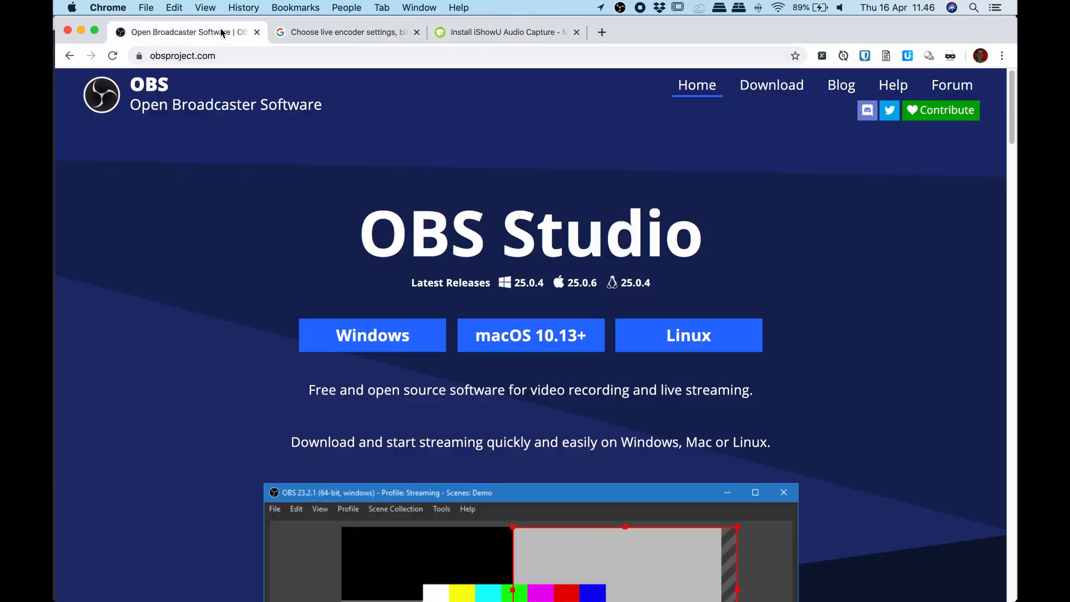
pyautogui.click(840, 8)
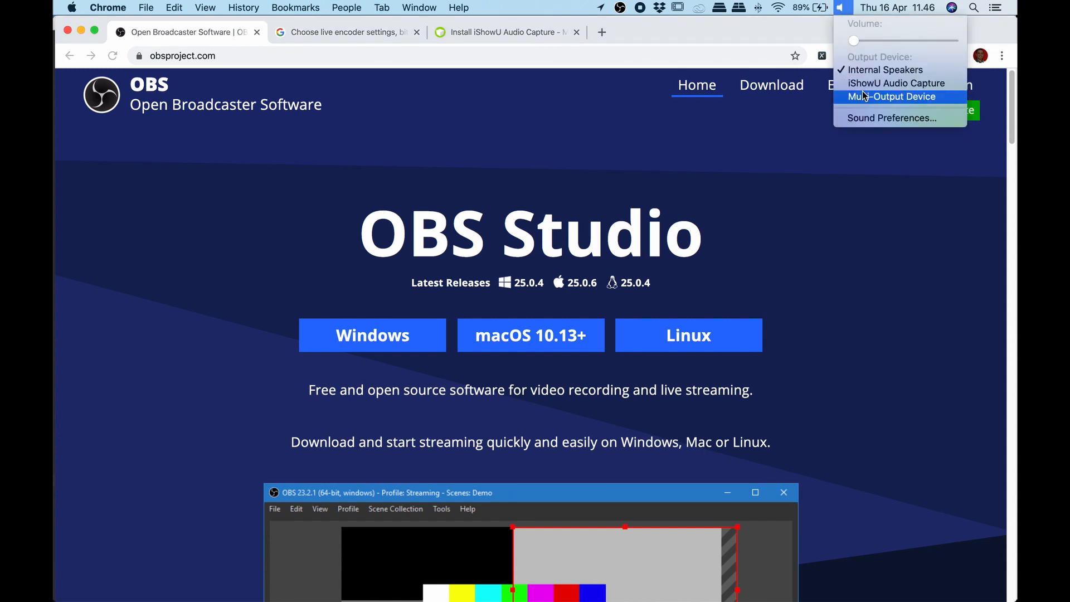
pyautogui.click(883, 97)
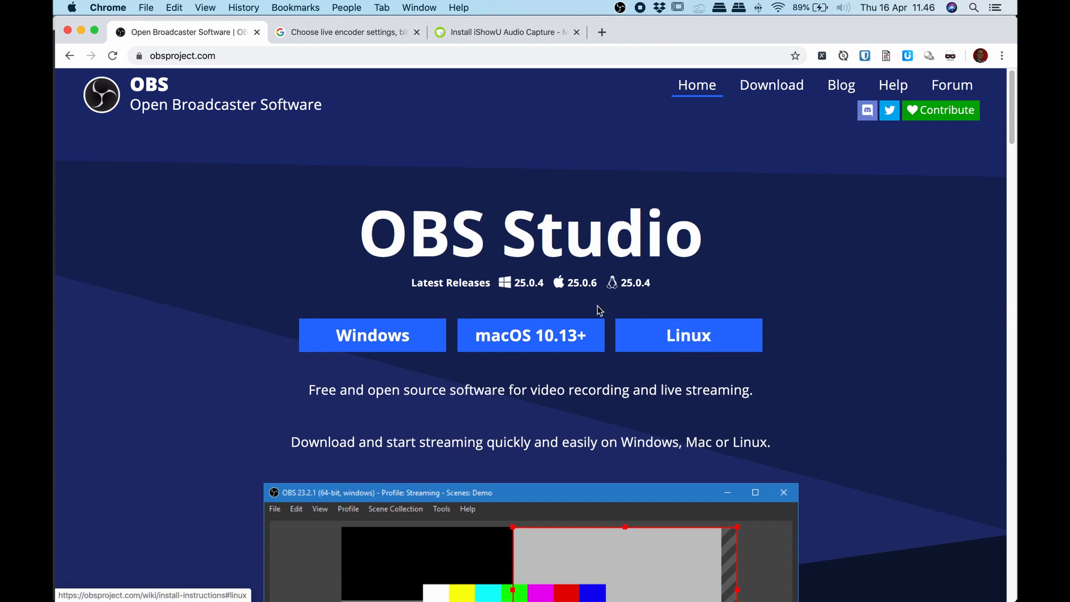
pyautogui.moveTo(1000, 339)
pyautogui.click(999, 466)
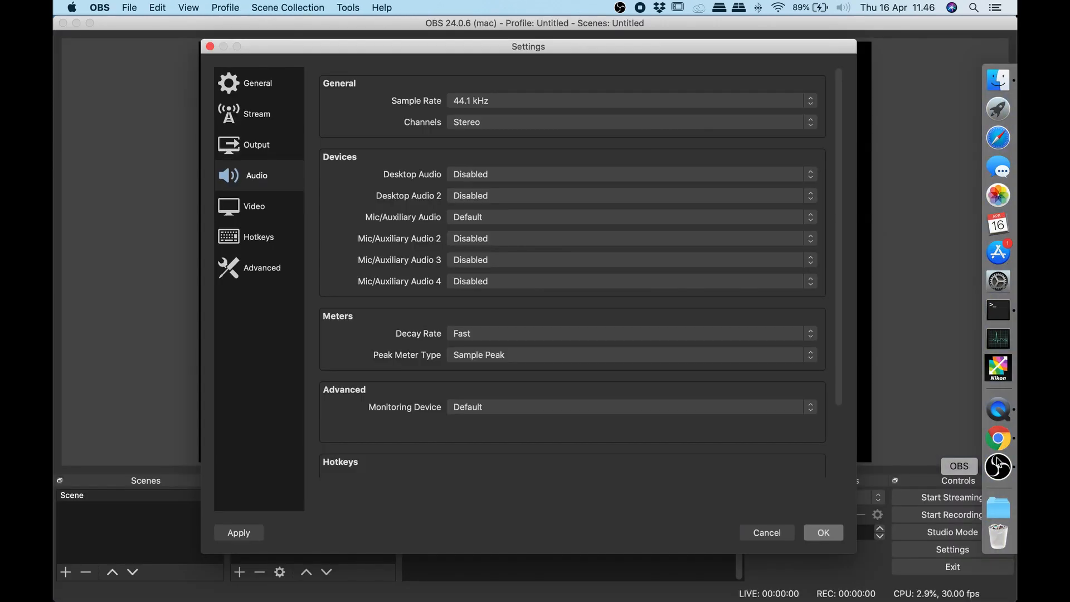
# Choose iShowU Audio Capture as the Mic/Auxiliary Audio device and confirm with OK
pyautogui.click(547, 222)
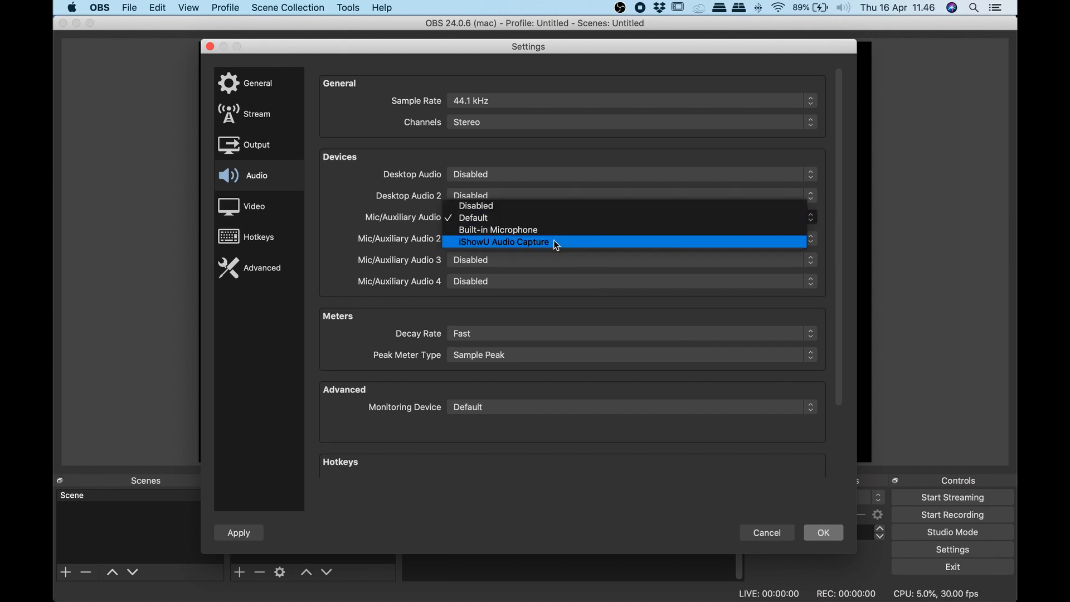
pyautogui.click(556, 243)
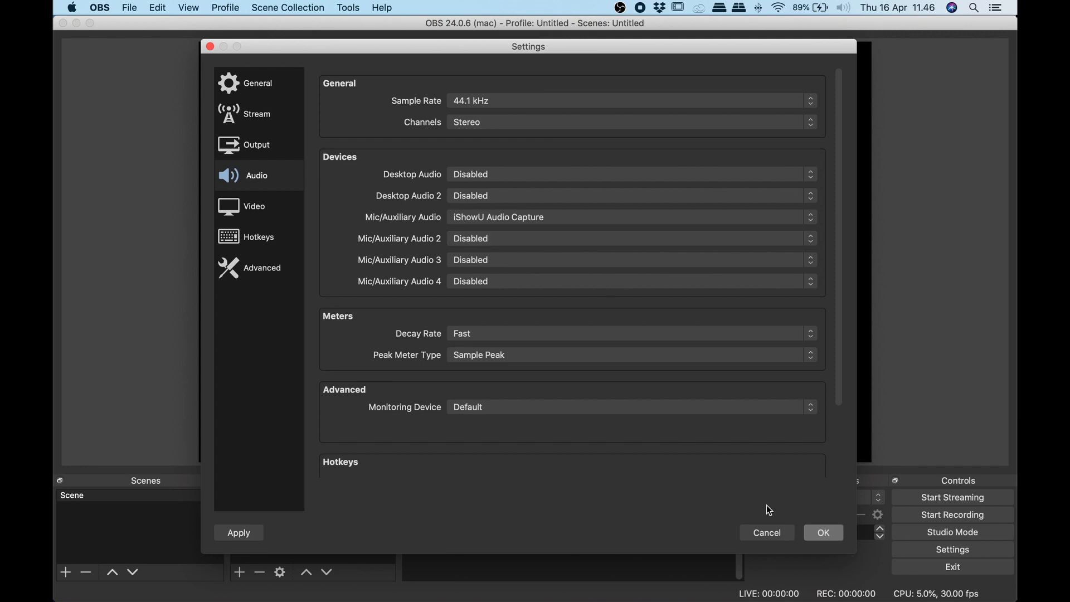
pyautogui.click(814, 529)
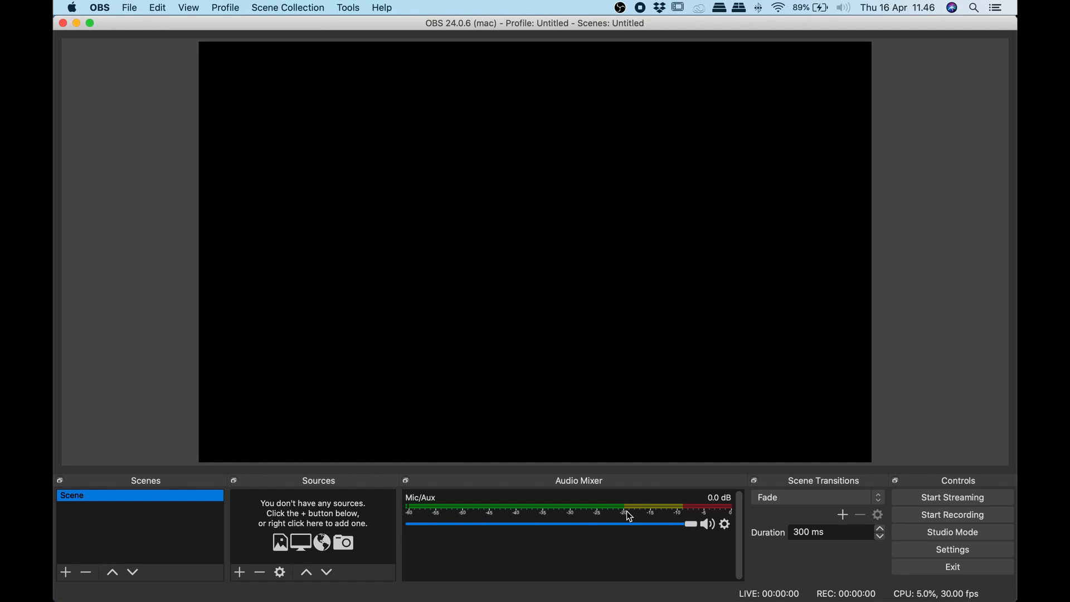
# Open a new Finder window, browse from the home folder into Movies and select tips-wfh
pyautogui.press('super+Tab')
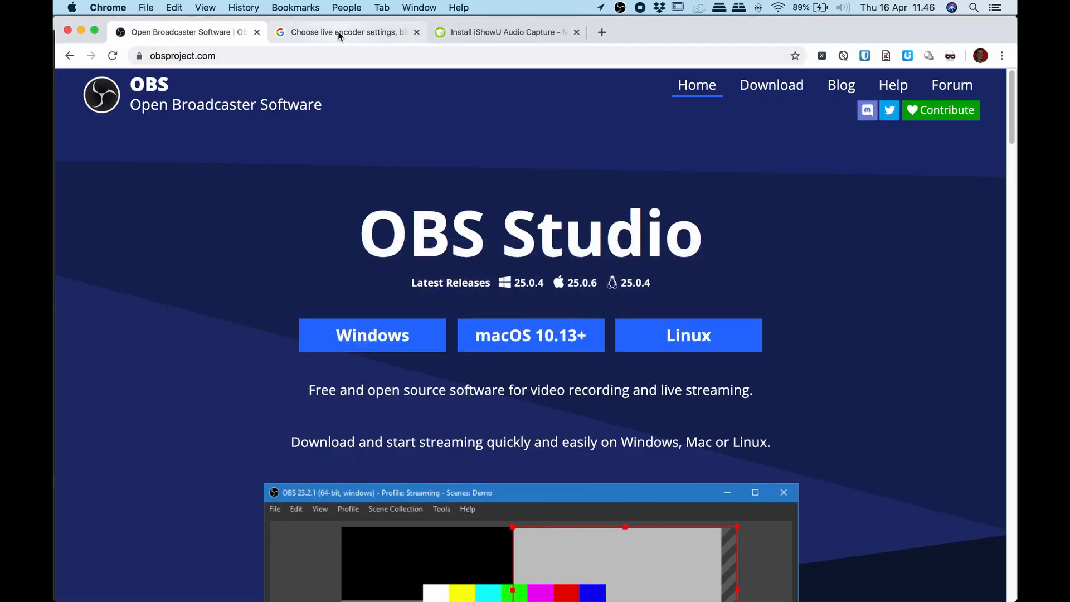
pyautogui.press('super+Tab')
pyautogui.press('super+Tab')
pyautogui.press('super+Tab')
pyautogui.press('super+Tab')
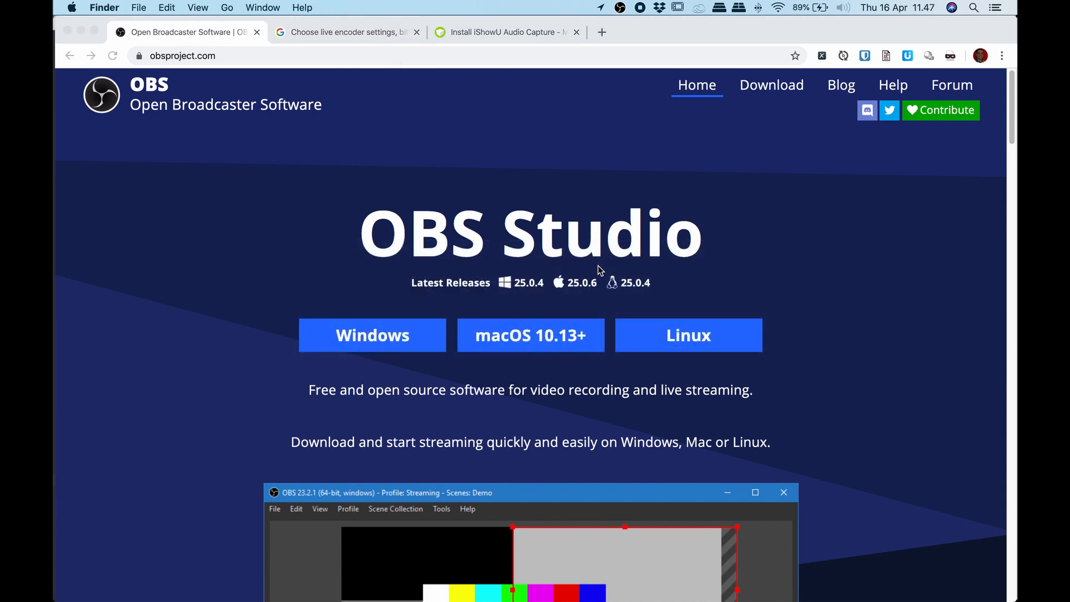
pyautogui.press('super+n')
pyautogui.click(574, 334)
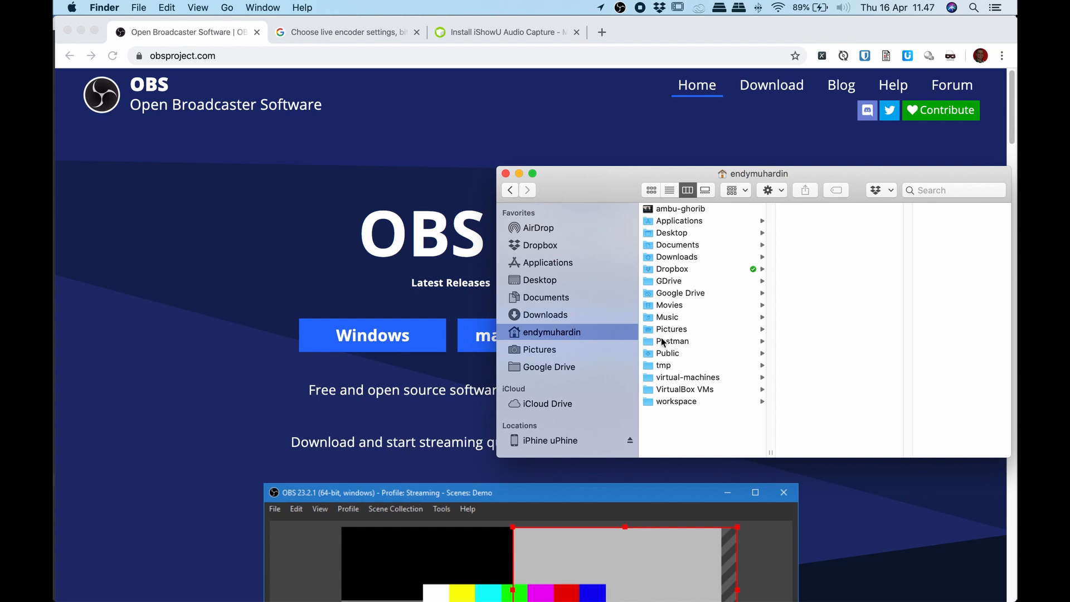
pyautogui.click(668, 363)
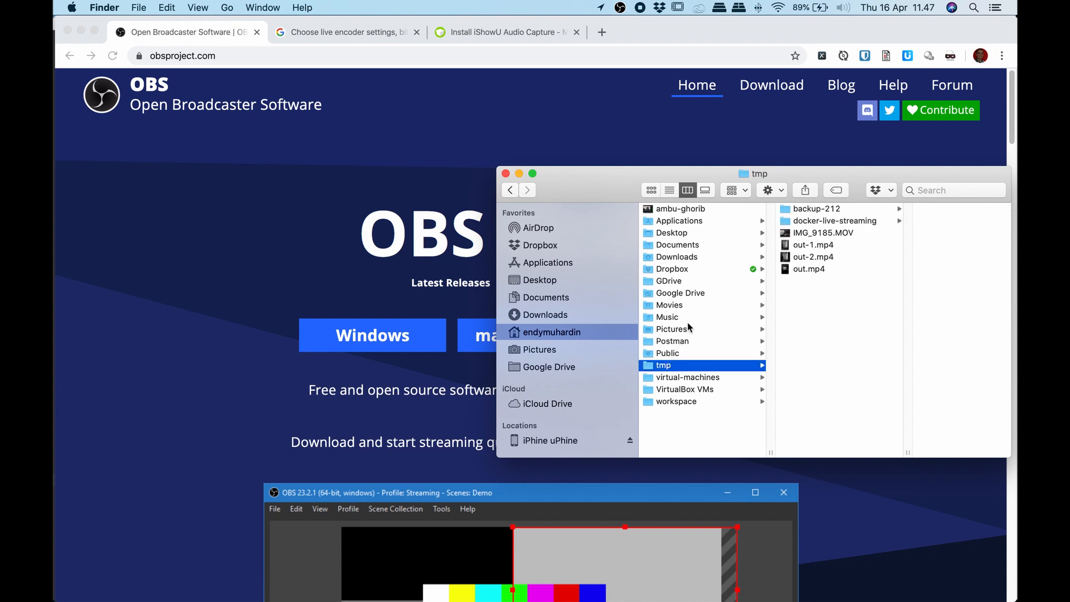
pyautogui.click(674, 303)
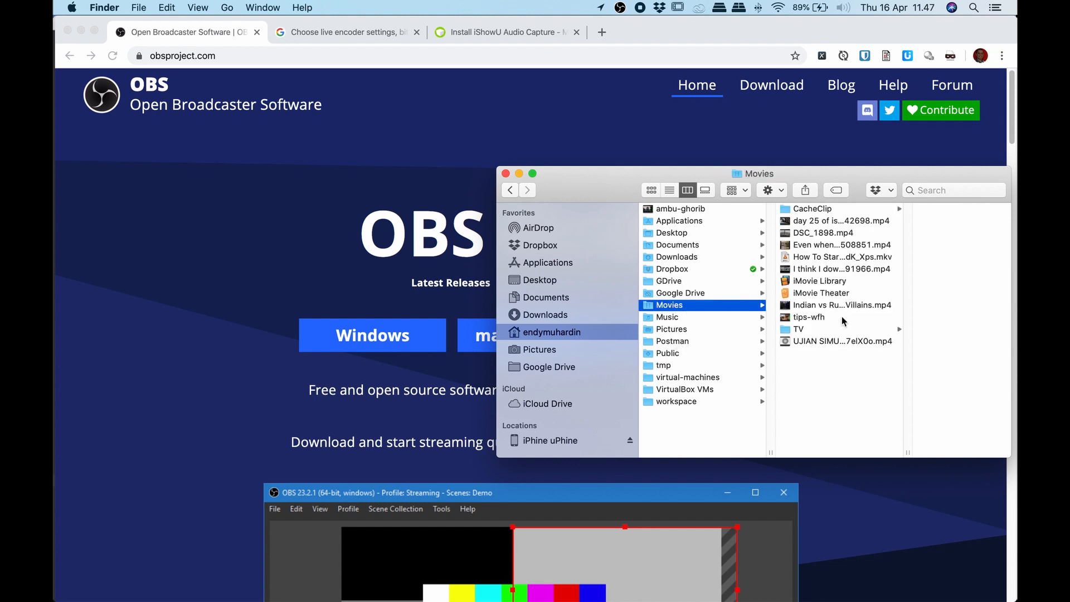
pyautogui.click(806, 317)
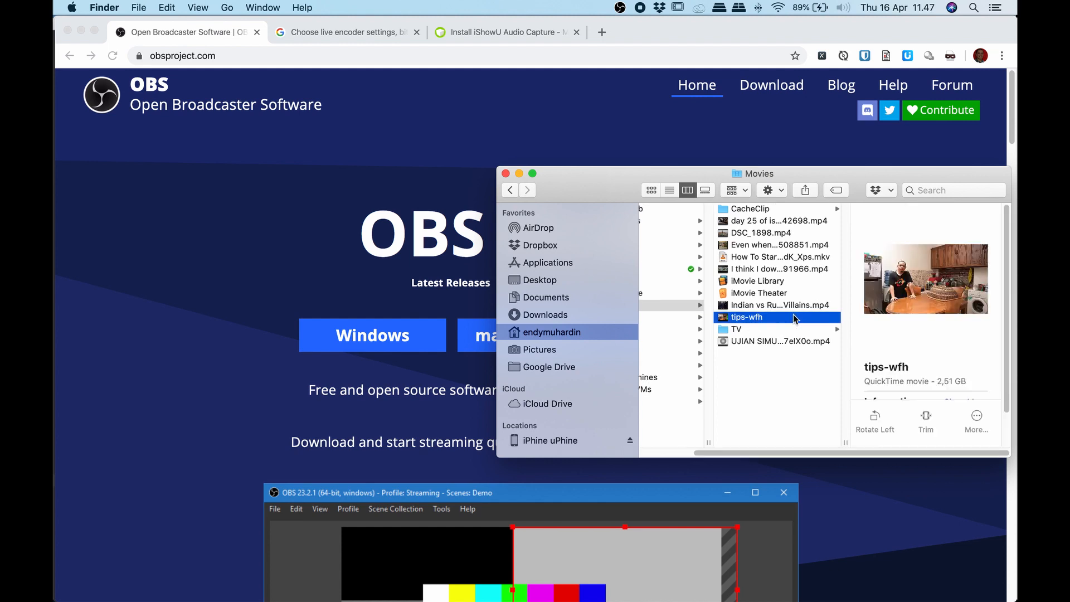
# Open tips-wfh in QuickTime, play its first seconds, pause it and return to OBS
pyautogui.doubleClick(781, 322)
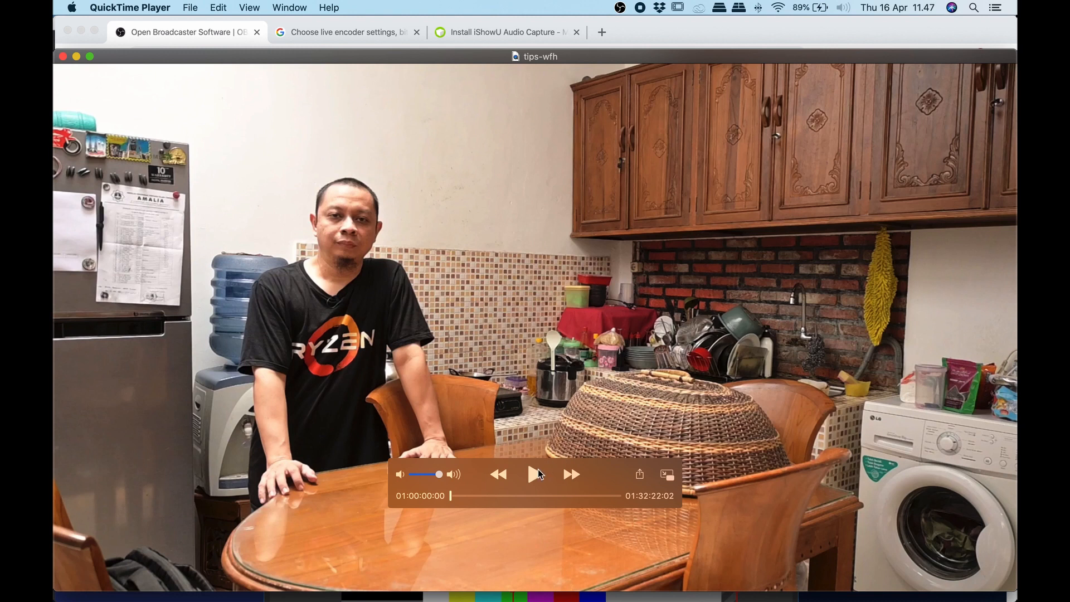
pyautogui.click(539, 474)
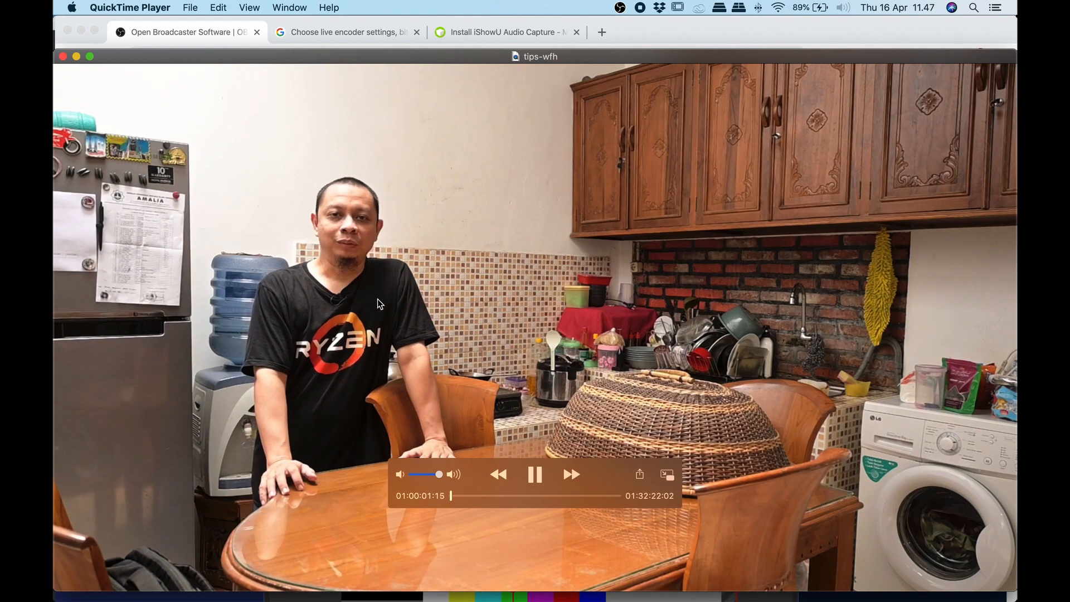
pyautogui.press('super+Tab')
pyautogui.press('super+Tab')
pyautogui.press('super+Tab')
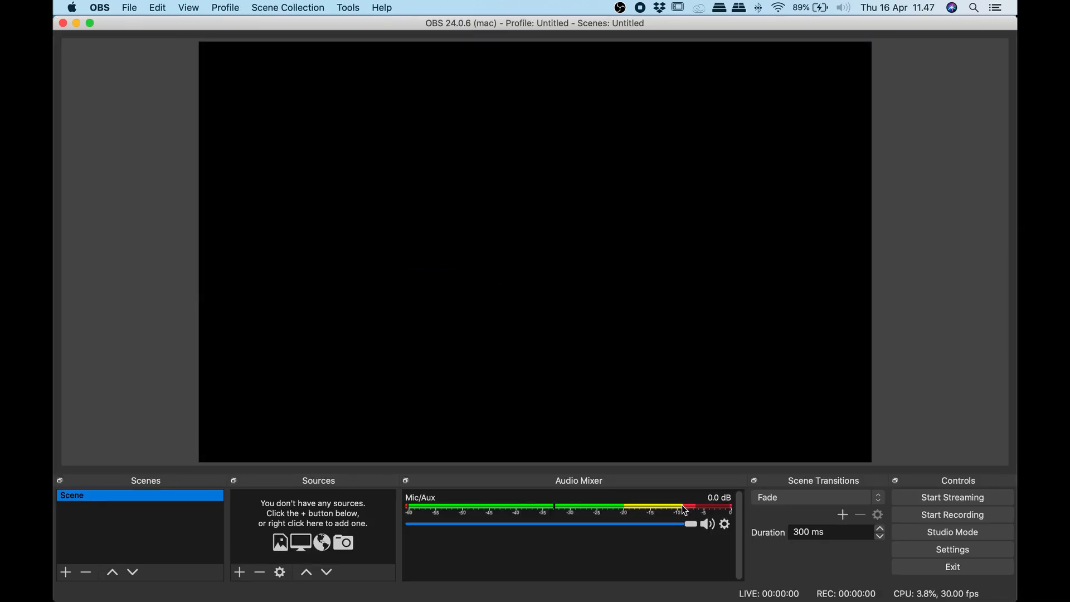
pyautogui.press('super+Tab')
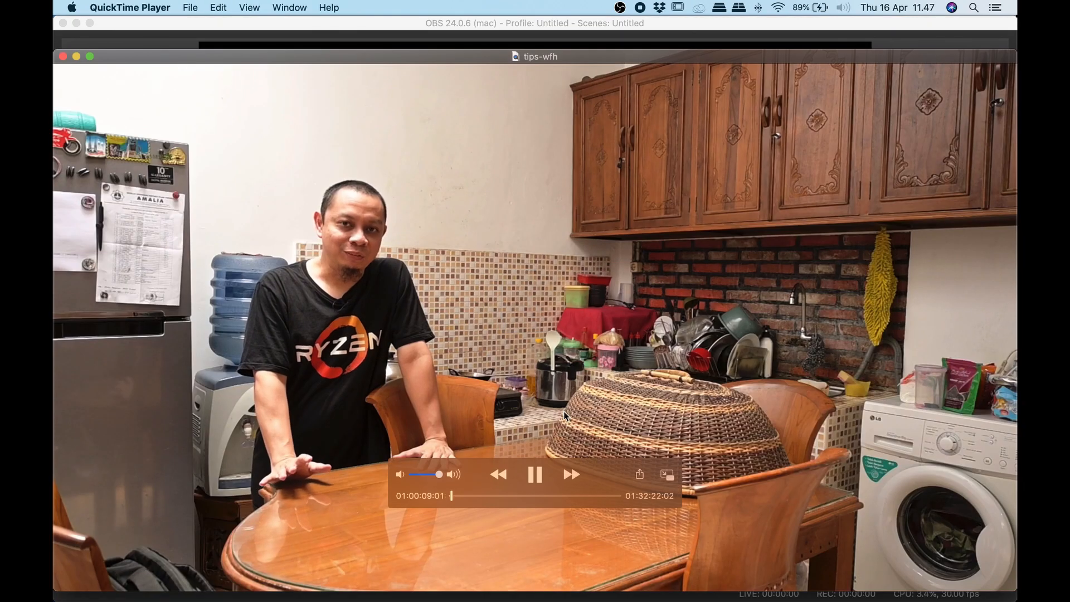
pyautogui.click(535, 475)
pyautogui.press('super+Tab')
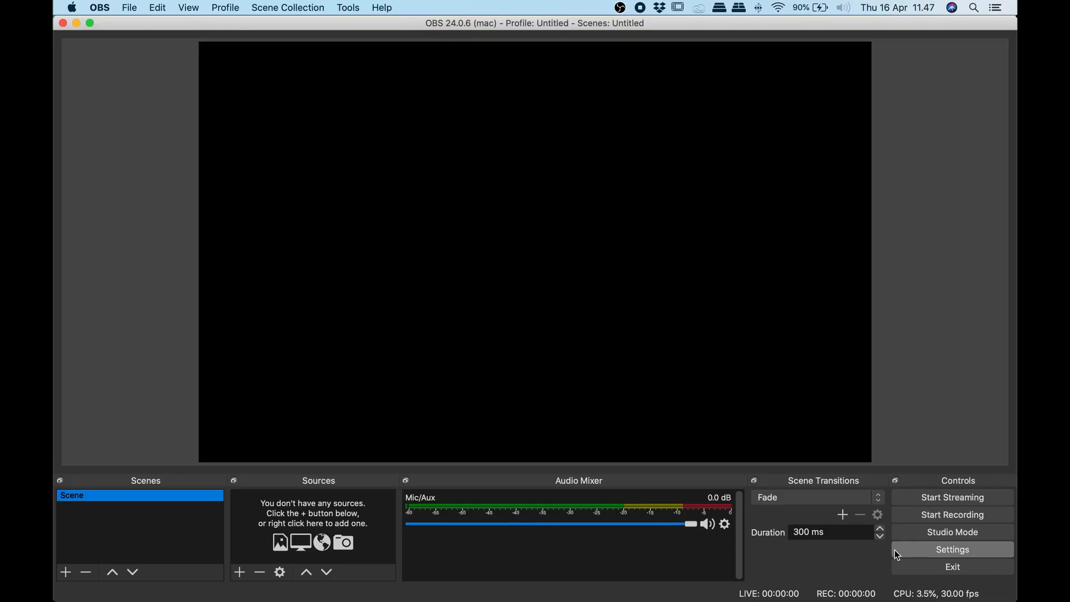
pyautogui.click(898, 552)
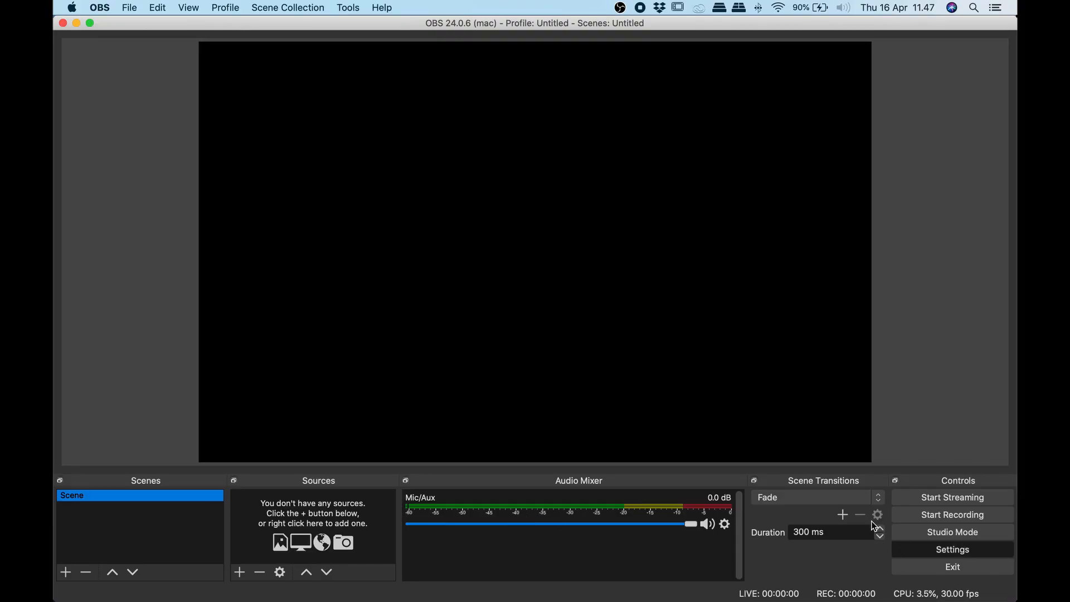
pyautogui.click(262, 179)
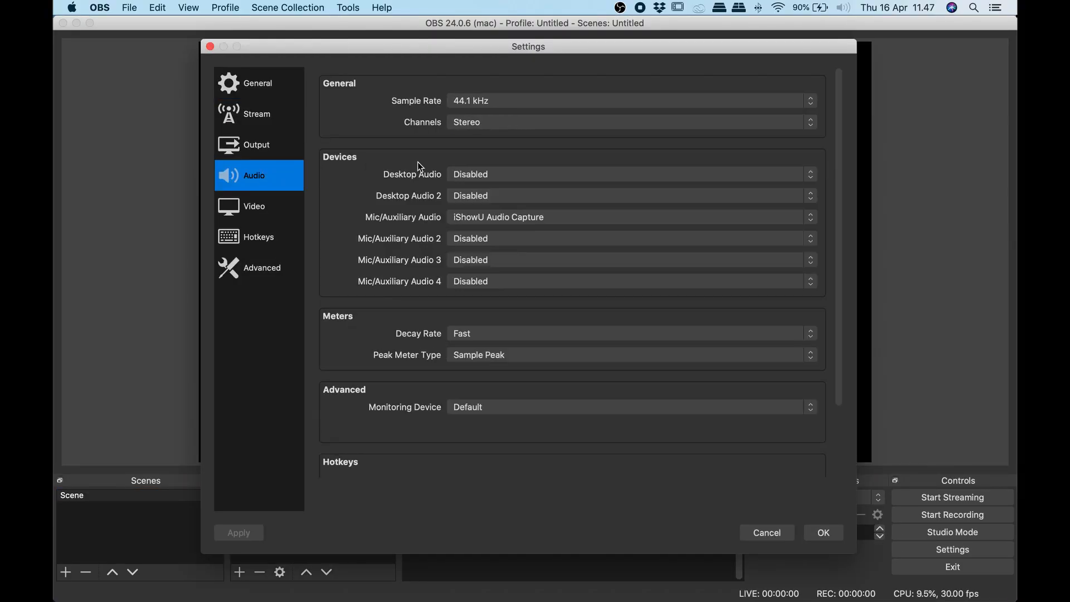
pyautogui.click(460, 172)
pyautogui.click(481, 177)
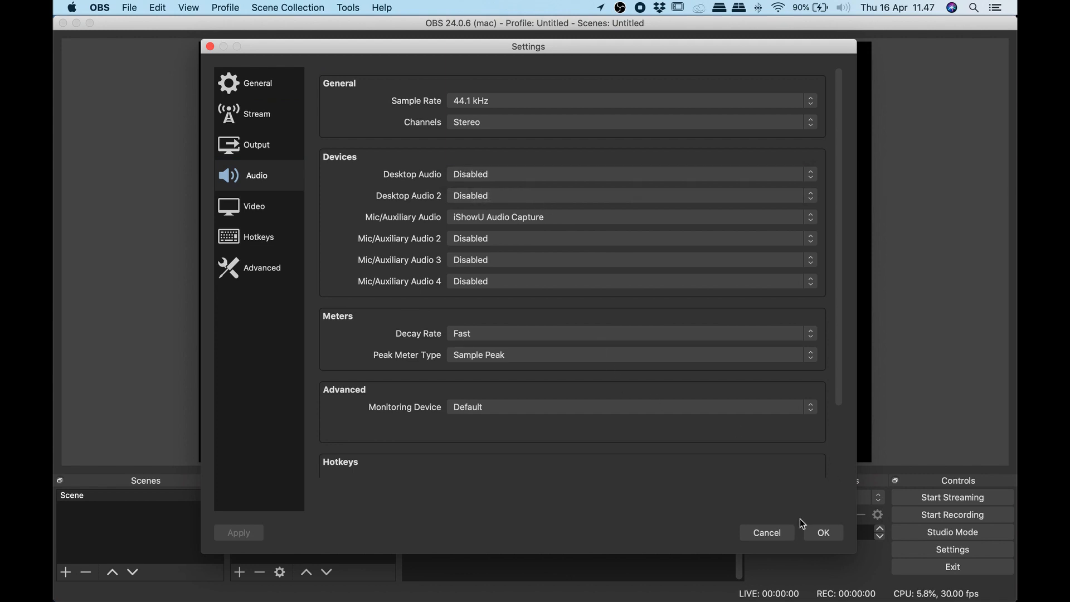
pyautogui.click(783, 532)
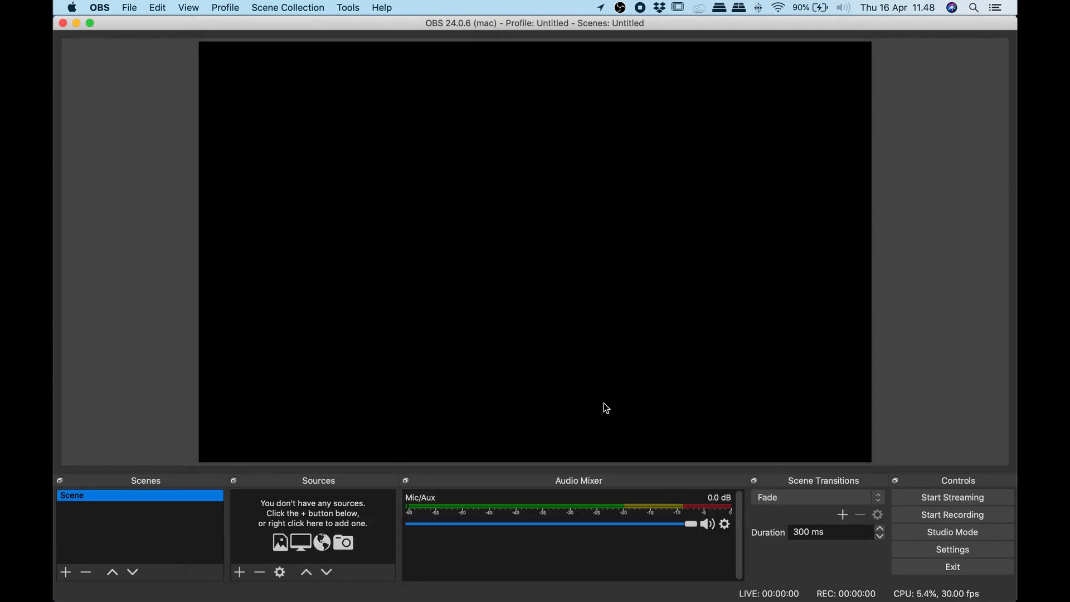
pyautogui.click(929, 550)
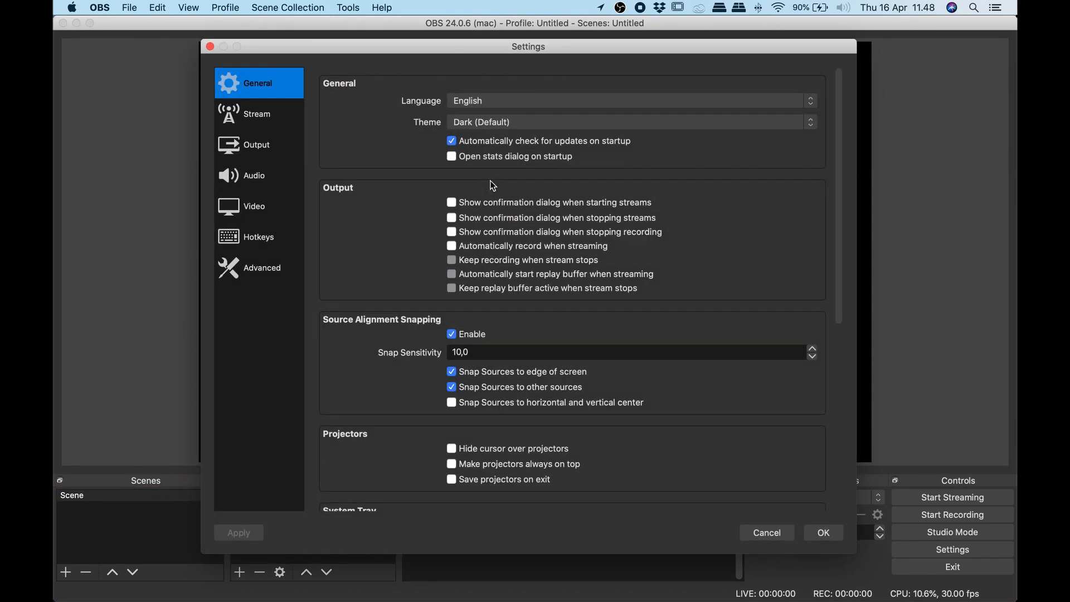
pyautogui.click(254, 171)
pyautogui.click(260, 203)
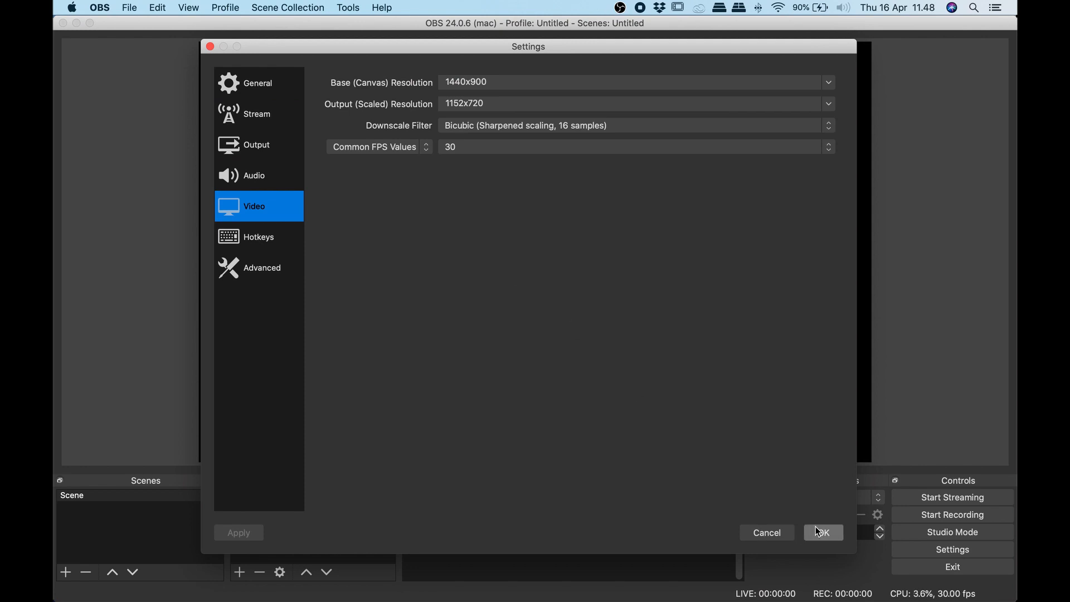
pyautogui.click(766, 532)
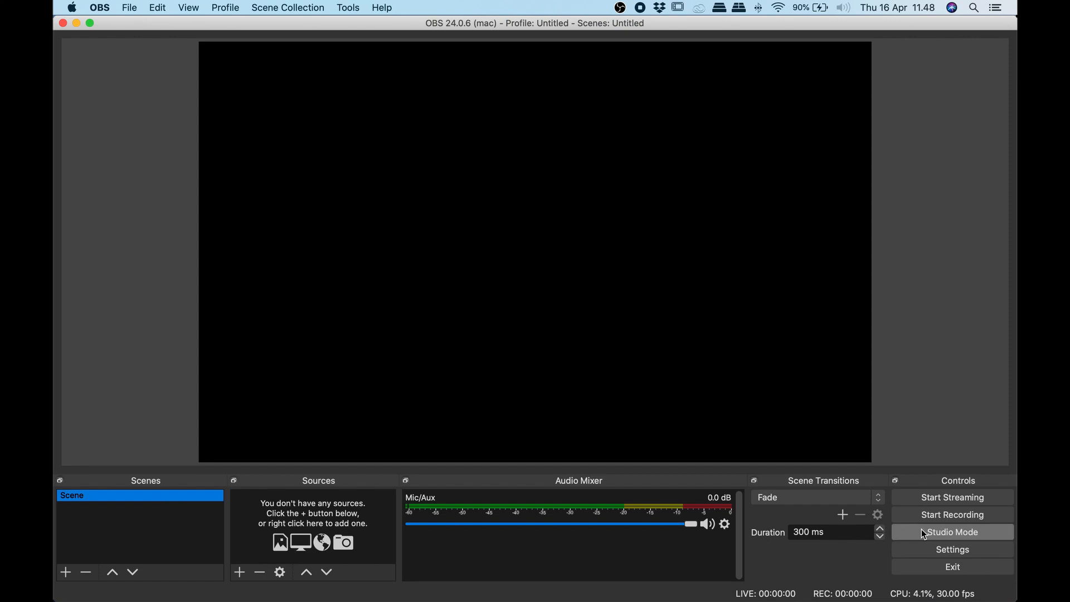
# Enable Studio Mode to show Preview and Program, then reopen the OBS Settings dialog
pyautogui.click(935, 534)
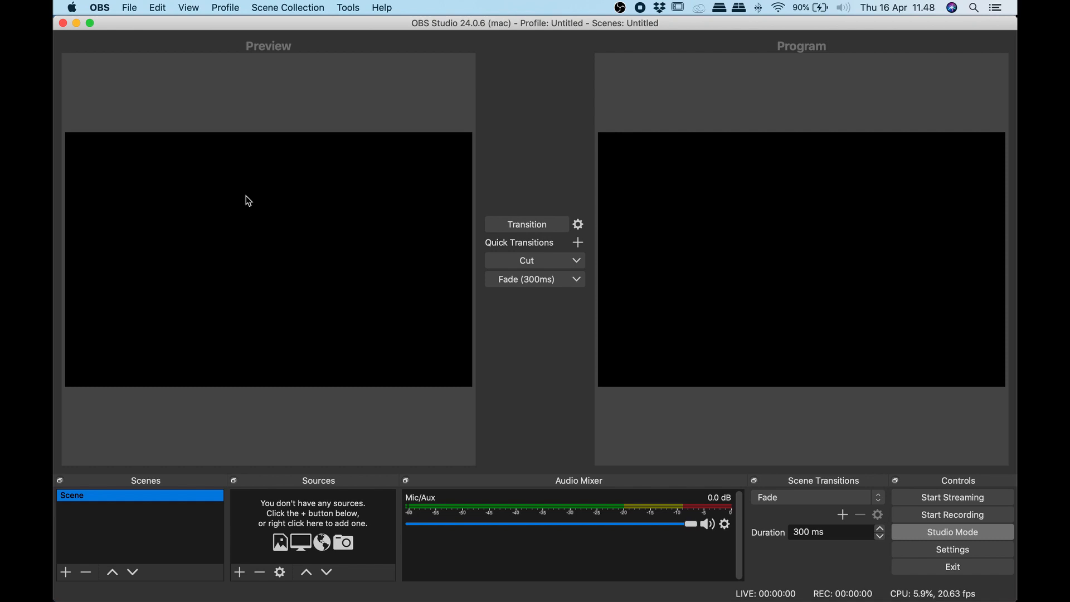
pyautogui.click(953, 549)
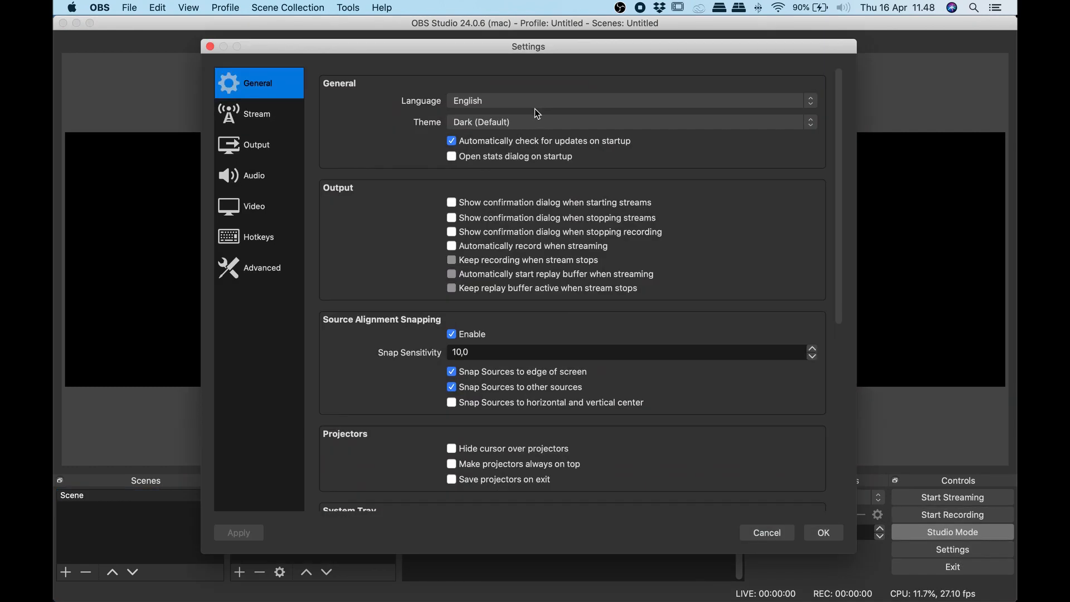
# On the Video page, choose a 1920x1080 base, 1280x720 output and Bilinear downscale filter
pyautogui.click(255, 205)
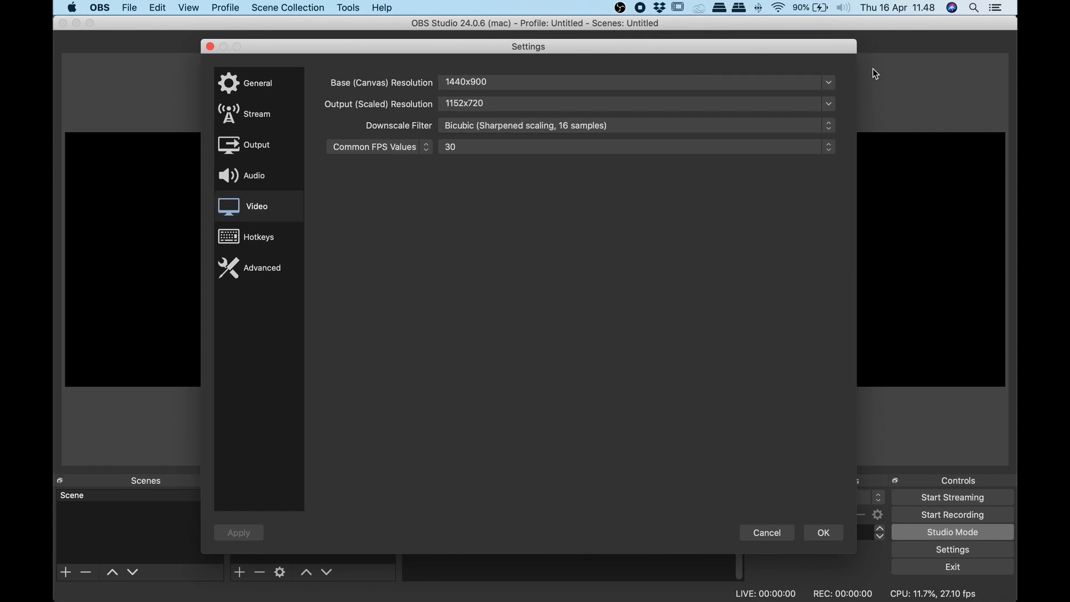
pyautogui.click(828, 83)
pyautogui.click(498, 105)
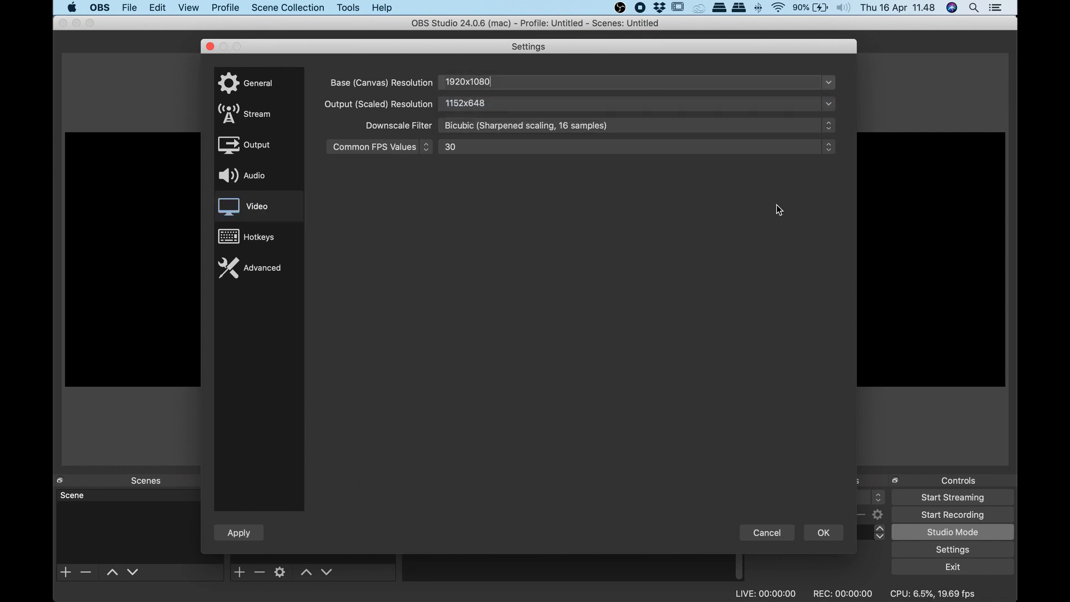
pyautogui.click(831, 103)
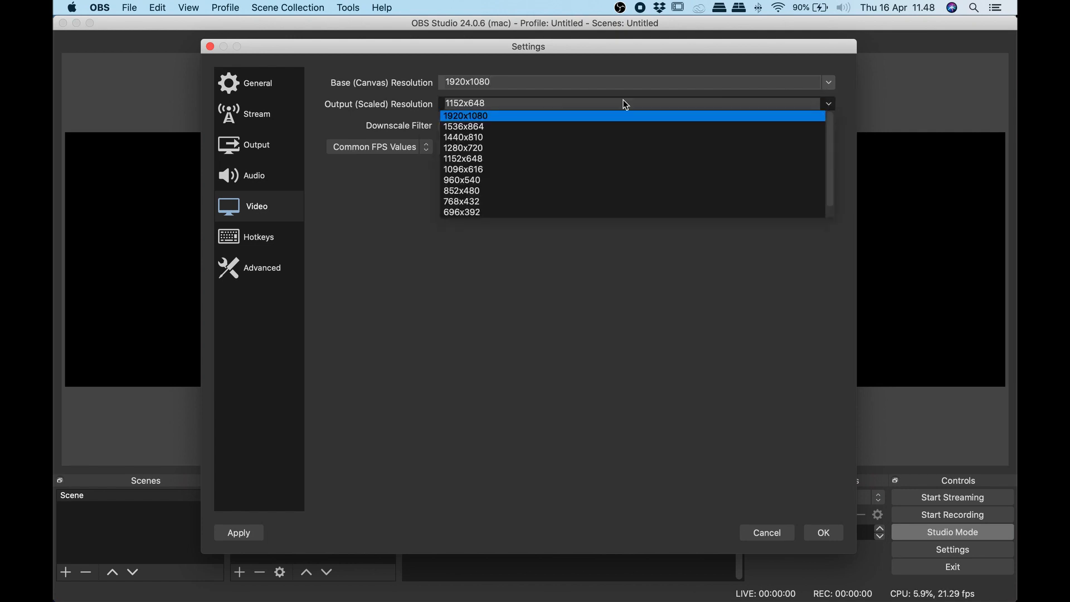
pyautogui.click(498, 149)
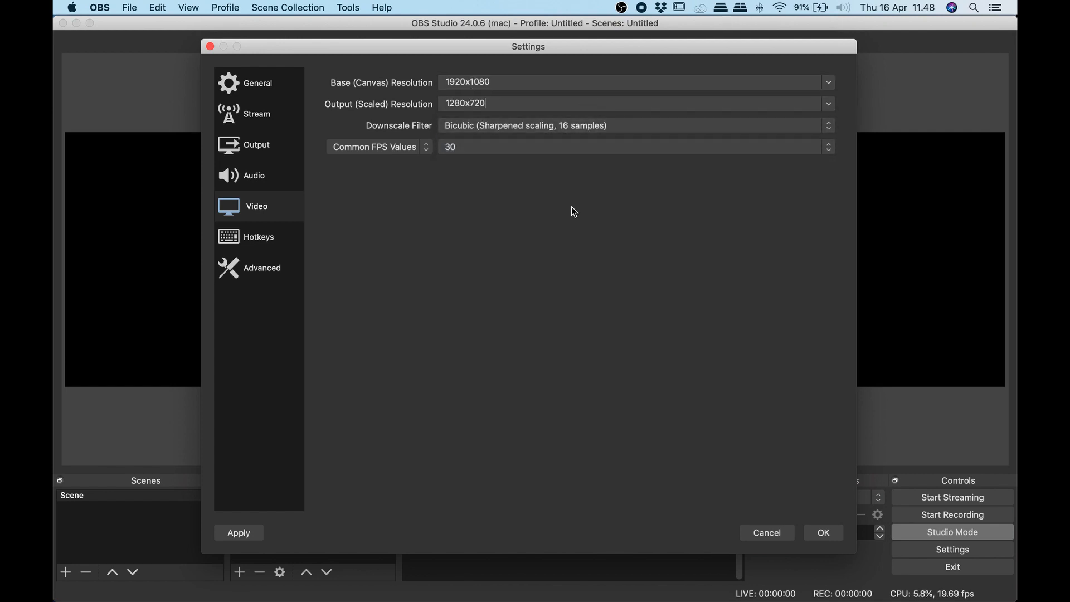
pyautogui.click(484, 127)
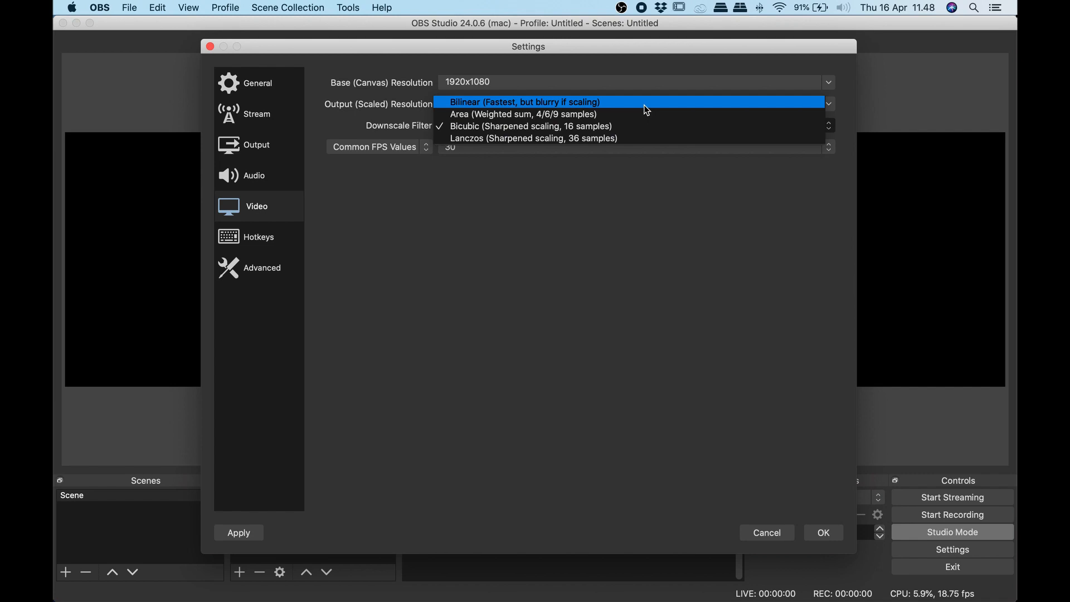
pyautogui.click(506, 105)
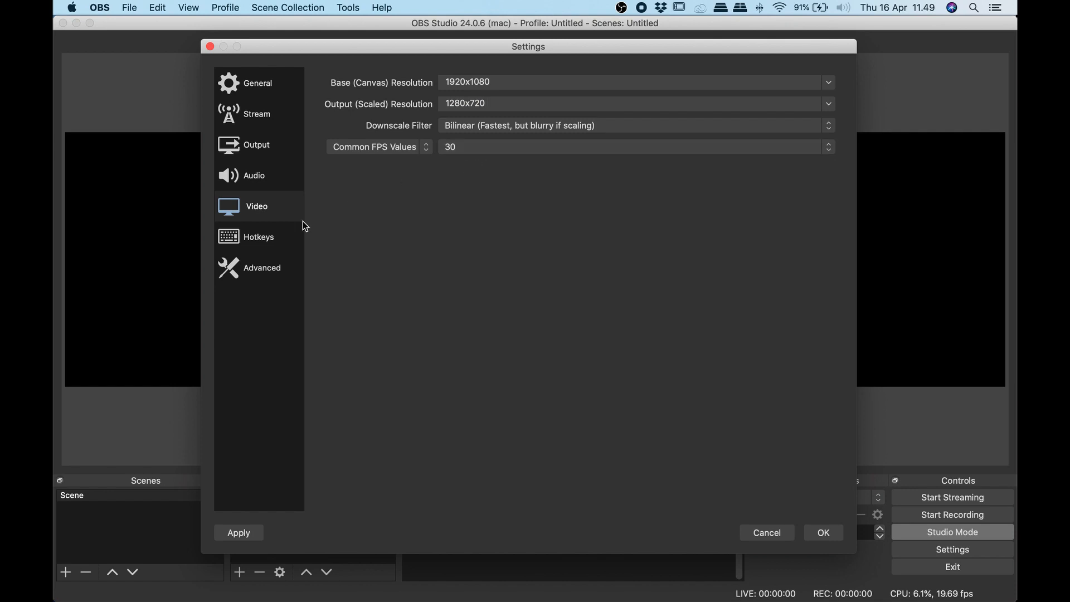
pyautogui.click(267, 266)
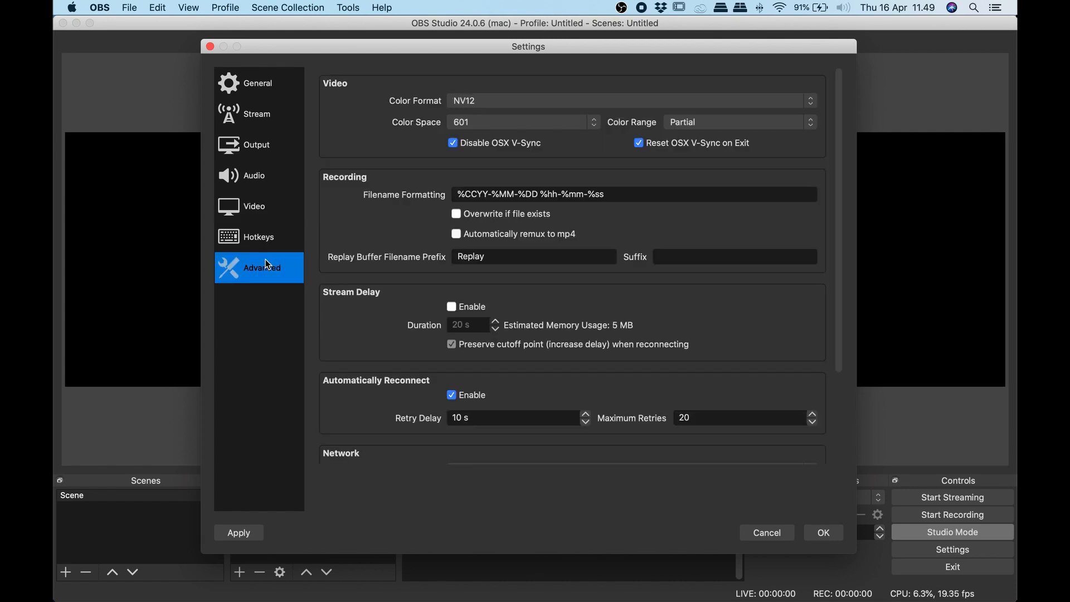
# Step through the Video, General and Stream pages to reach the Output streaming settings
pyautogui.click(266, 217)
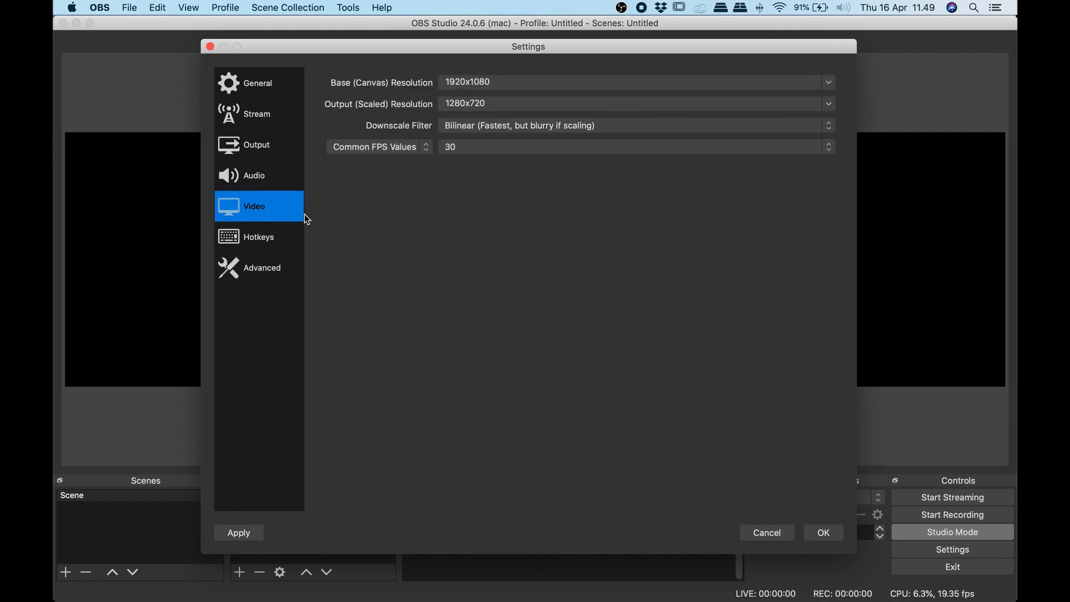
pyautogui.click(249, 95)
pyautogui.click(273, 122)
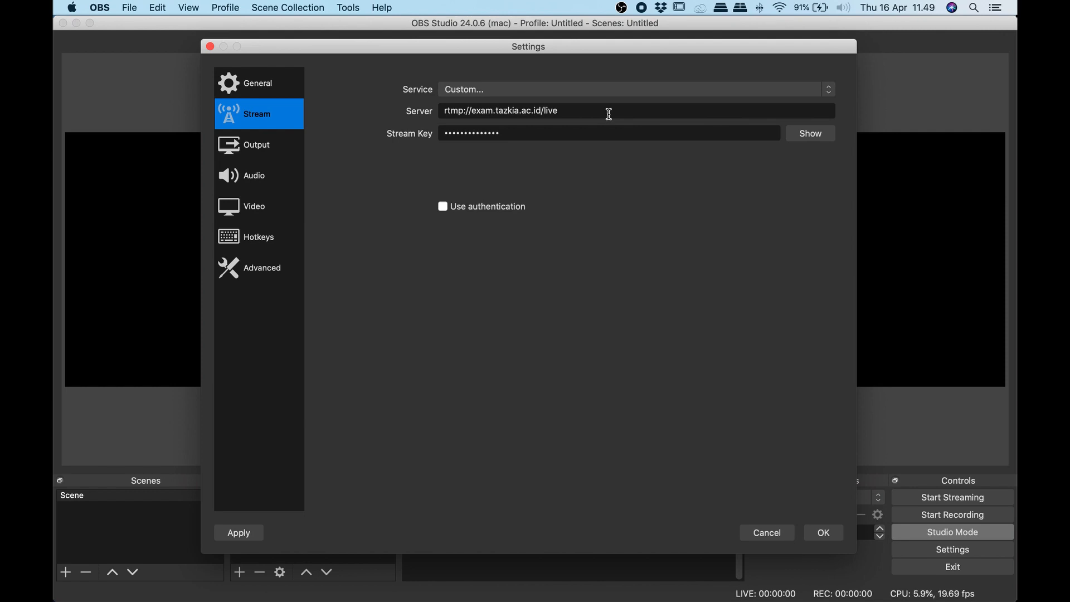
pyautogui.click(266, 145)
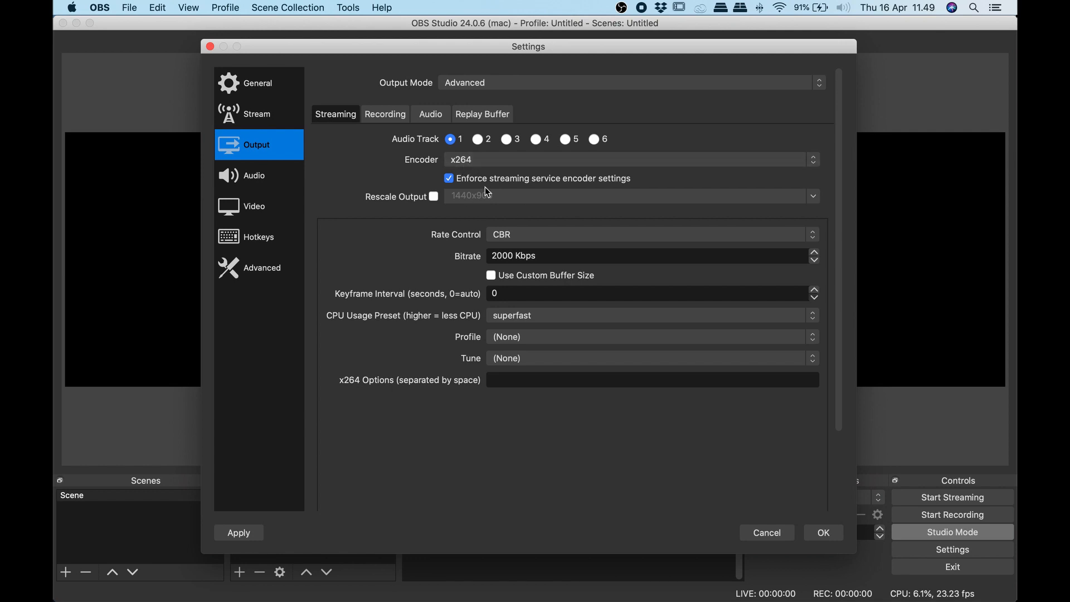
# Keep x264 as the streaming encoder after checking YouTube's live encoder settings help page
pyautogui.click(497, 159)
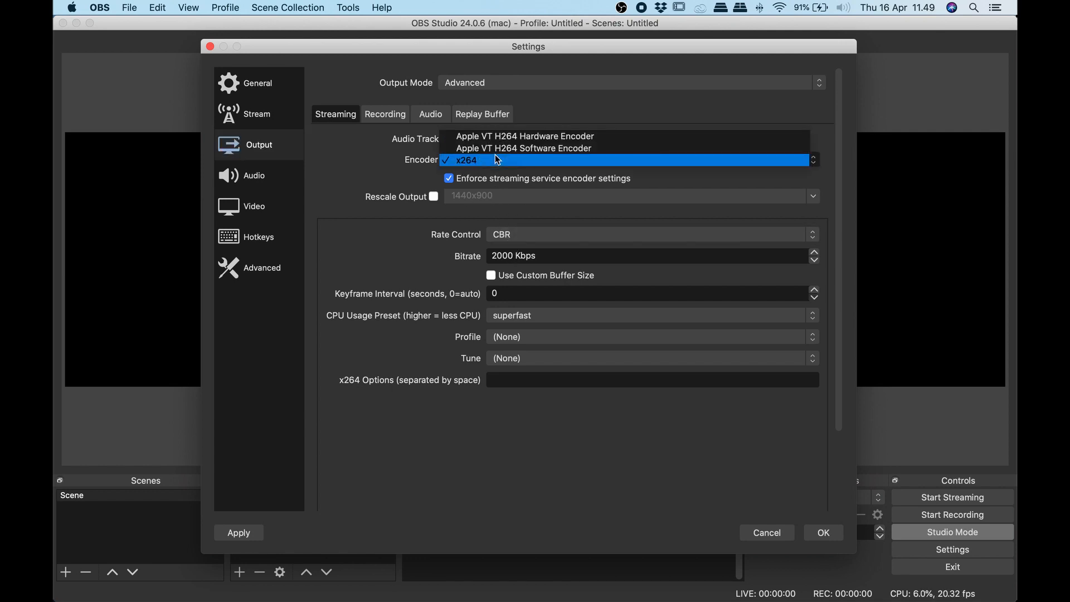
pyautogui.click(505, 160)
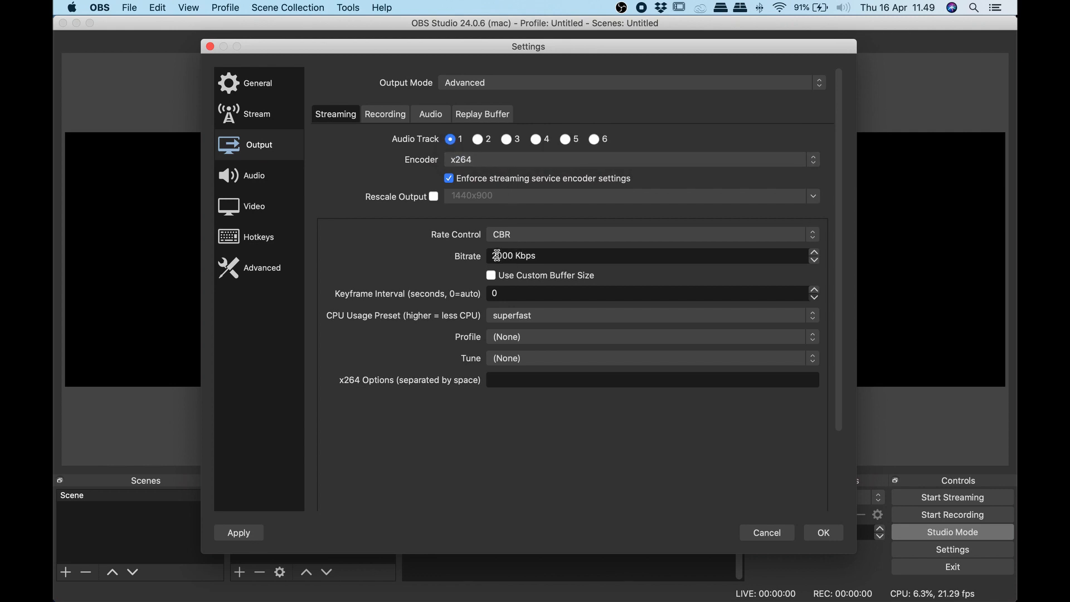
pyautogui.press('super+Tab')
pyautogui.press('super+Tab')
pyautogui.press('super+Tab')
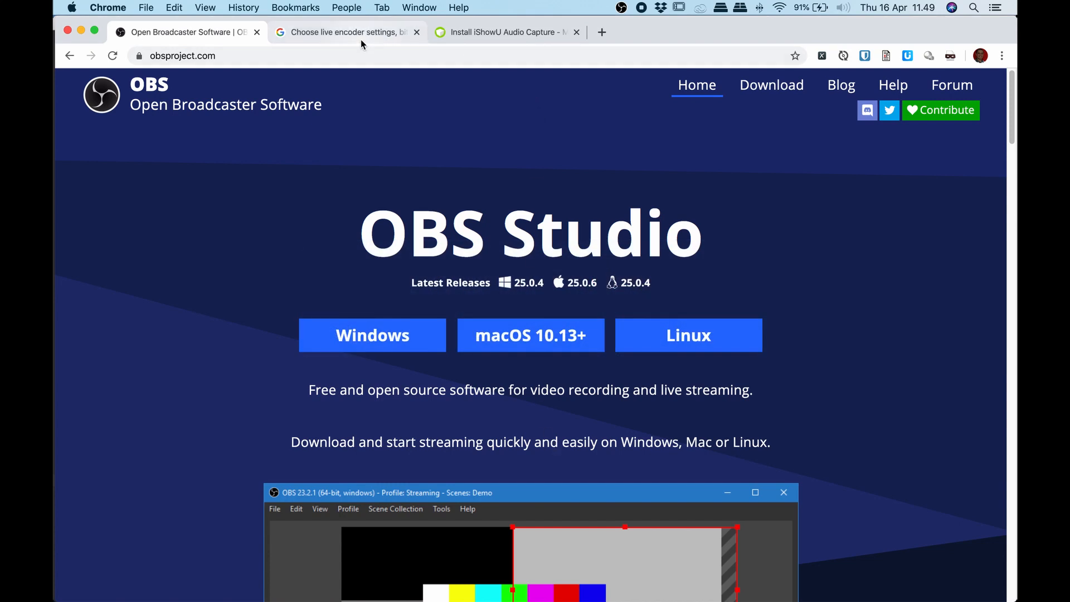
pyautogui.click(361, 41)
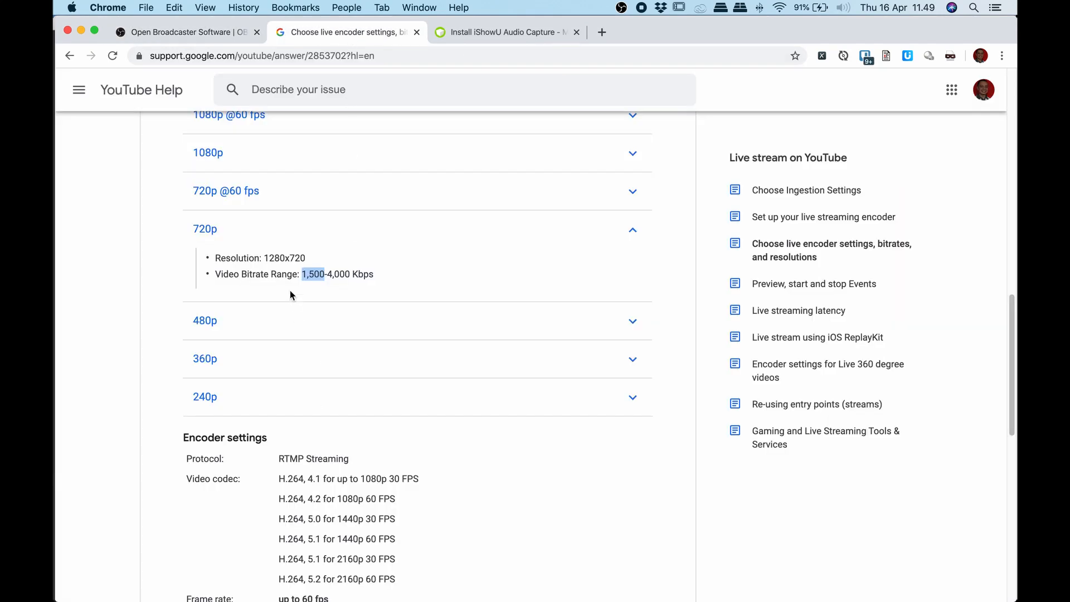
pyautogui.press('super+Tab')
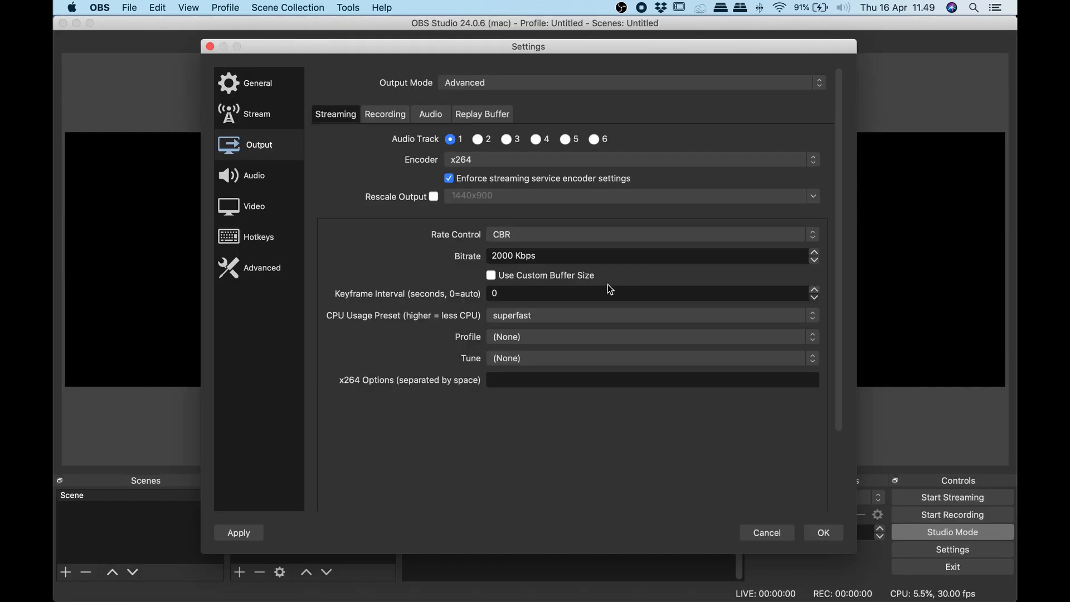
# Leave the CPU usage preset on superfast and move to the Audio settings
pyautogui.click(564, 316)
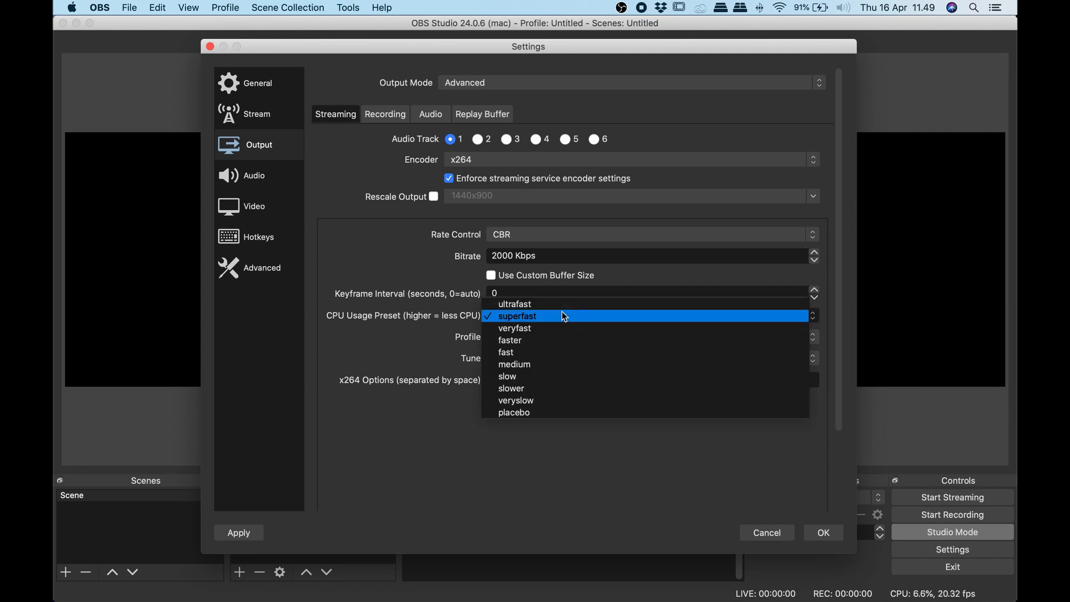
pyautogui.click(564, 316)
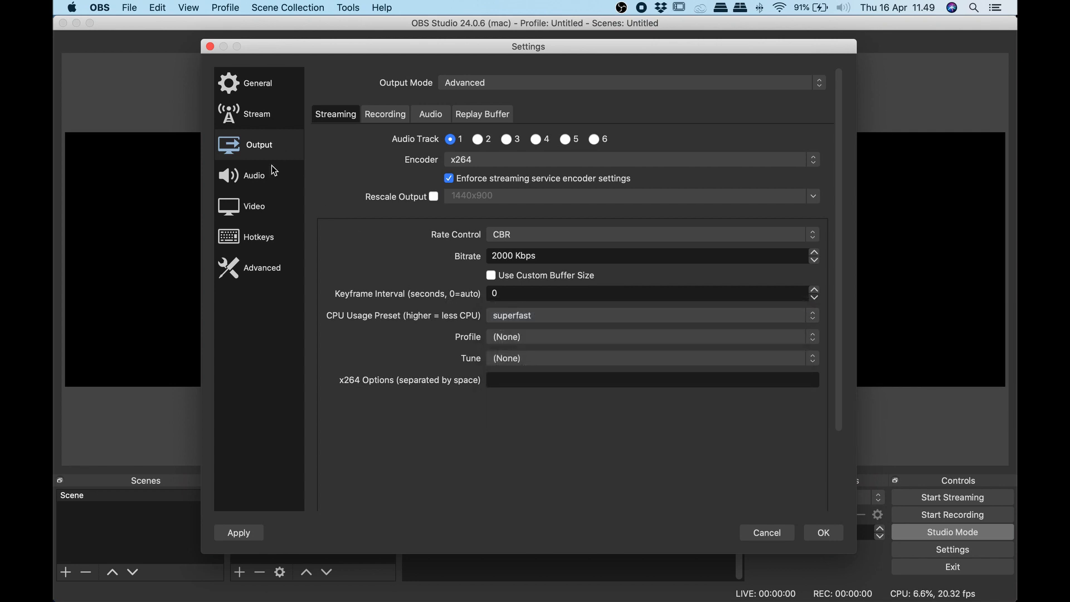
pyautogui.click(271, 172)
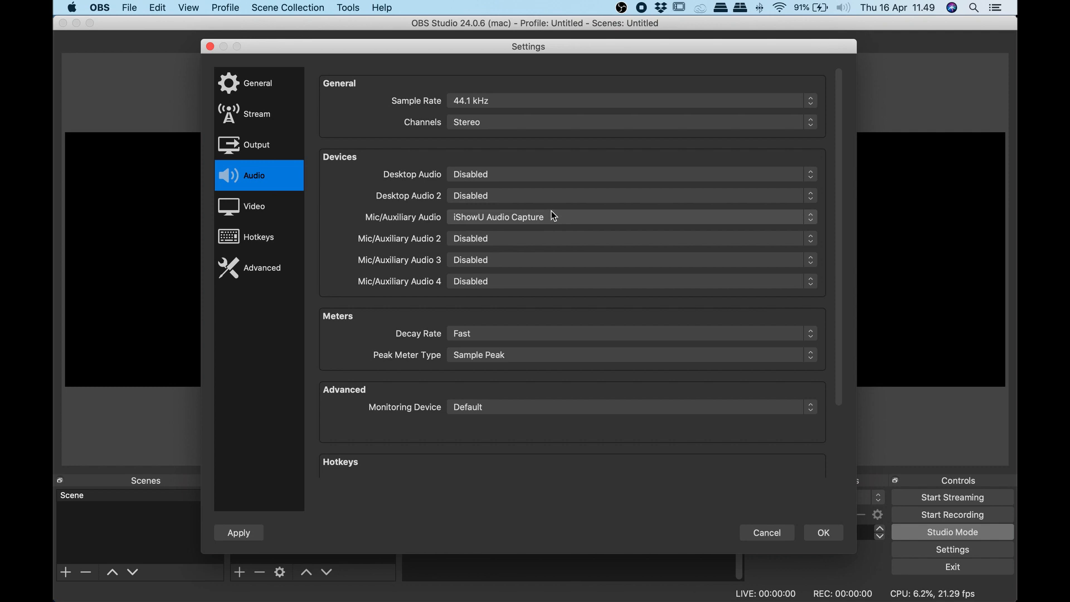
# Check the 1920x1080 base and 1280x720 output on the Video page, then save and close Settings
pyautogui.click(276, 209)
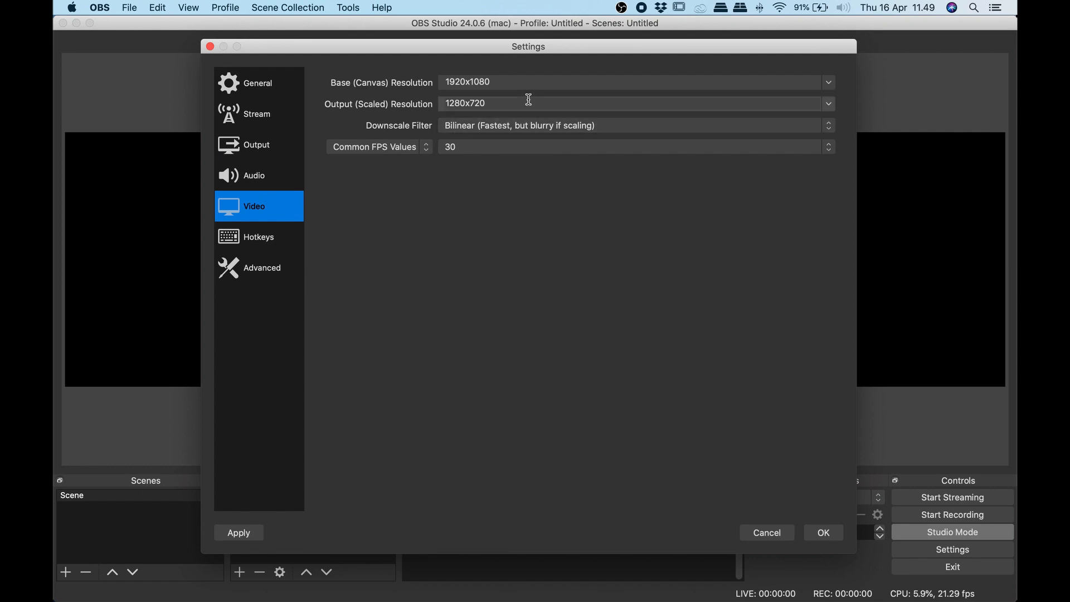
pyautogui.click(824, 533)
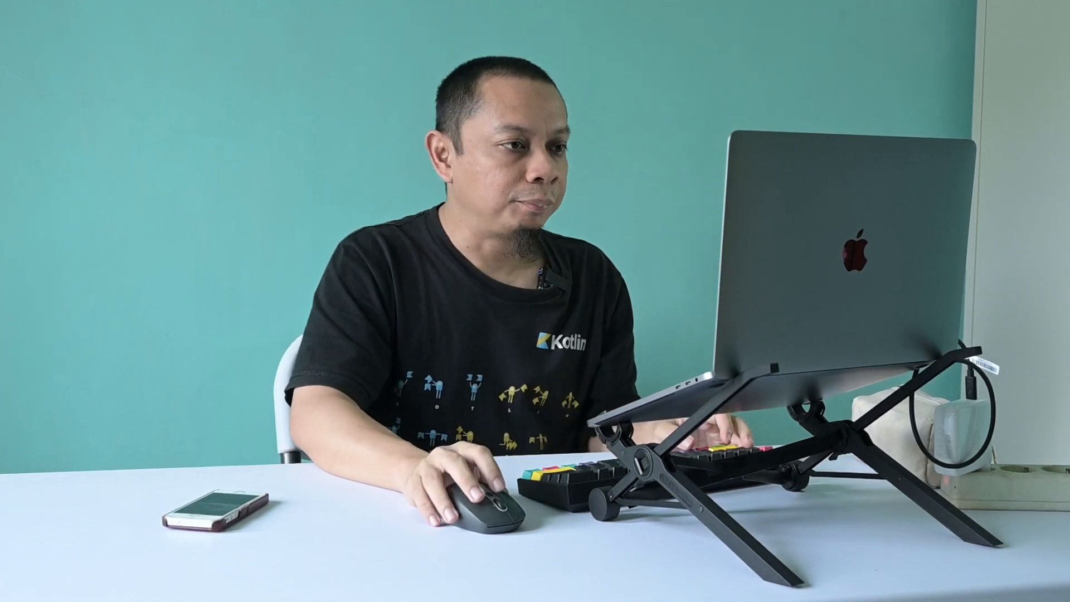
# In a new Chrome tab, load meet.google.com and pick the 16:00 webinar meeting
pyautogui.press('super+Tab')
pyautogui.press('super+Tab')
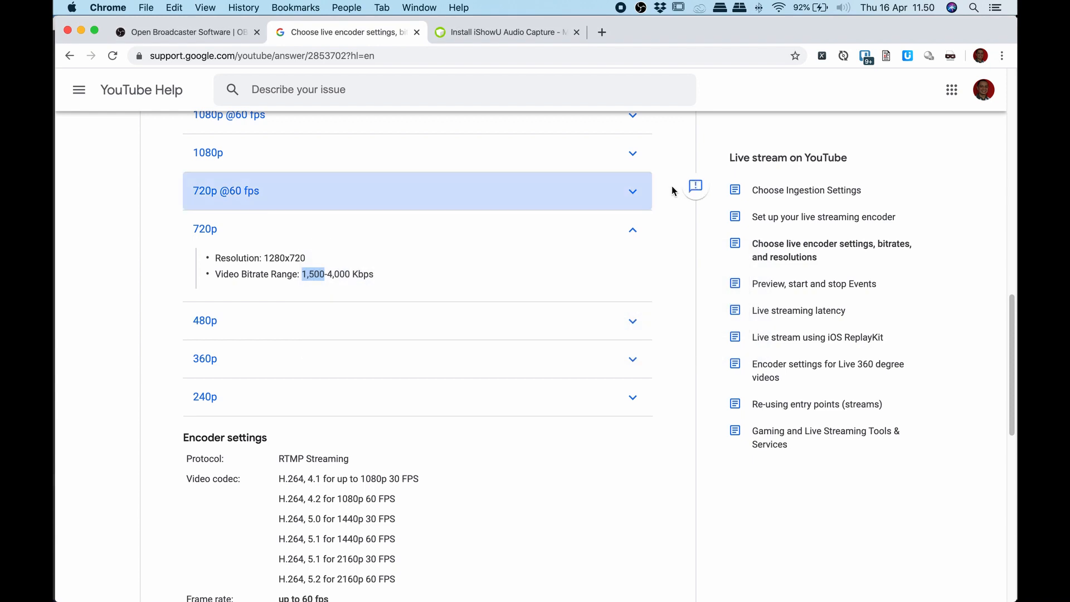
pyautogui.click(602, 33)
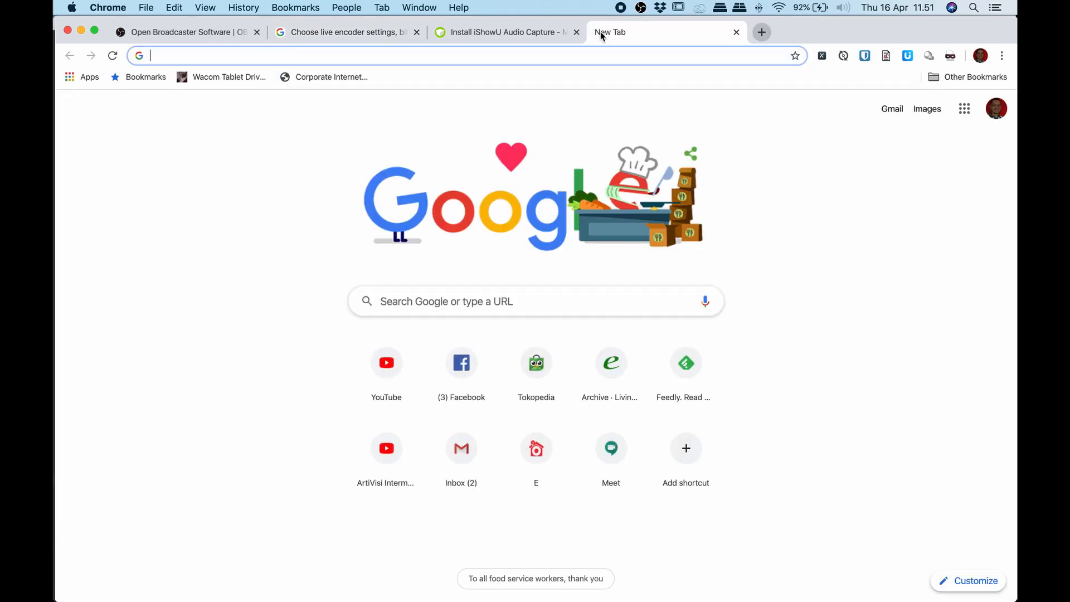
pyautogui.write('meet.google.com')
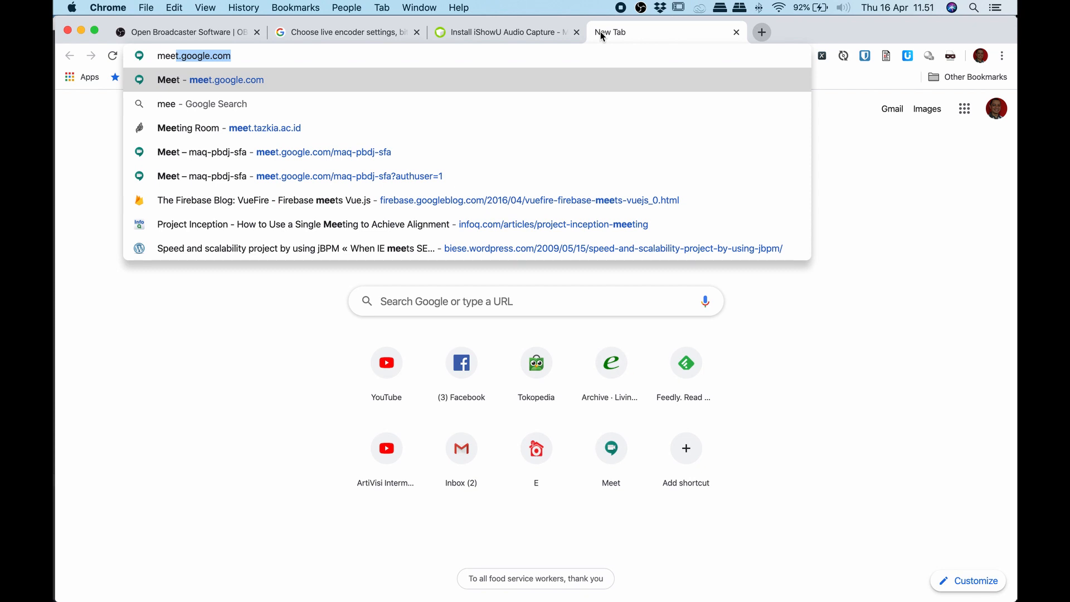
pyautogui.press('Return')
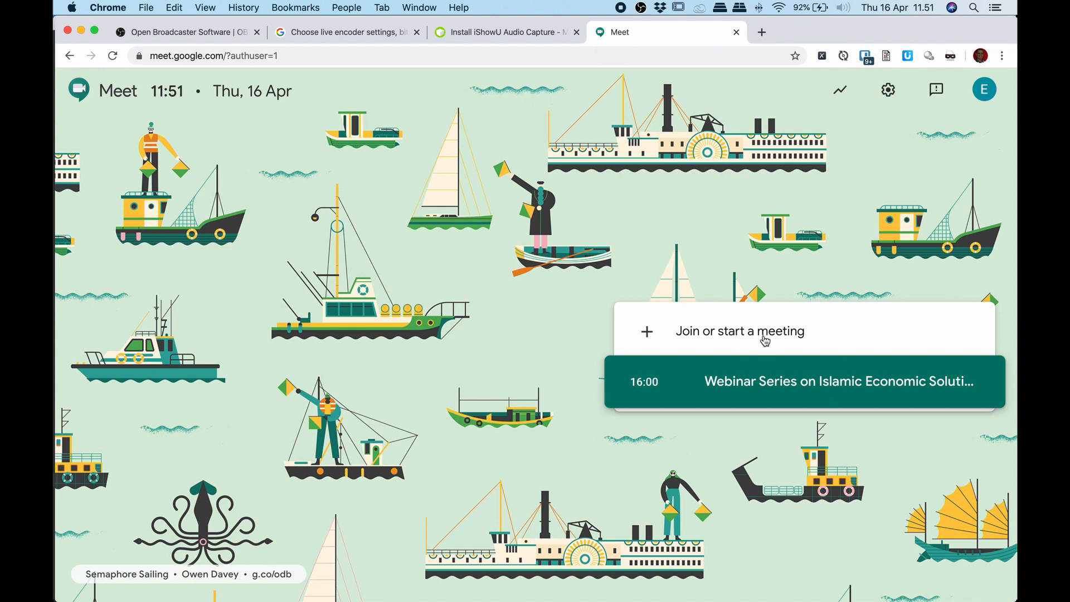
pyautogui.click(829, 397)
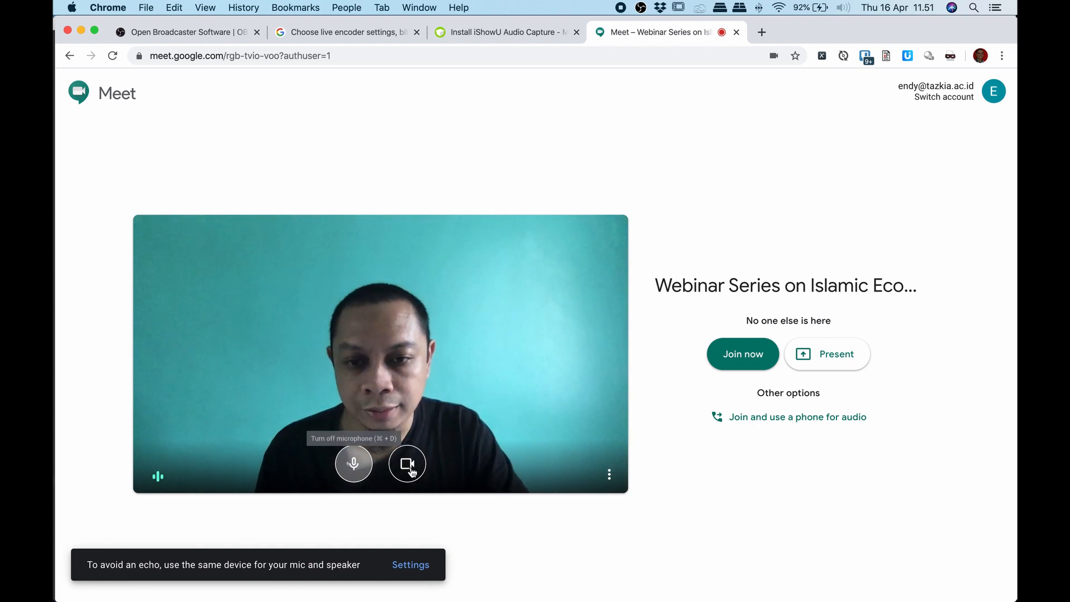
# Join the webinar call, drag its tab into a separate Chrome window, and return to OBS
pyautogui.click(738, 365)
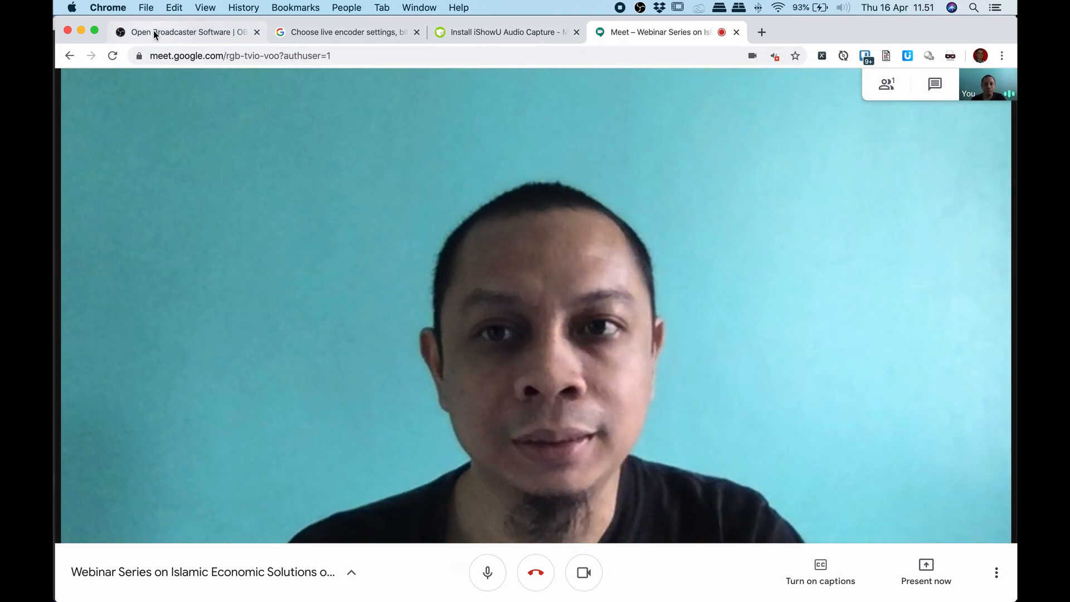
pyautogui.moveTo(613, 35); pyautogui.dragTo(544, 29)
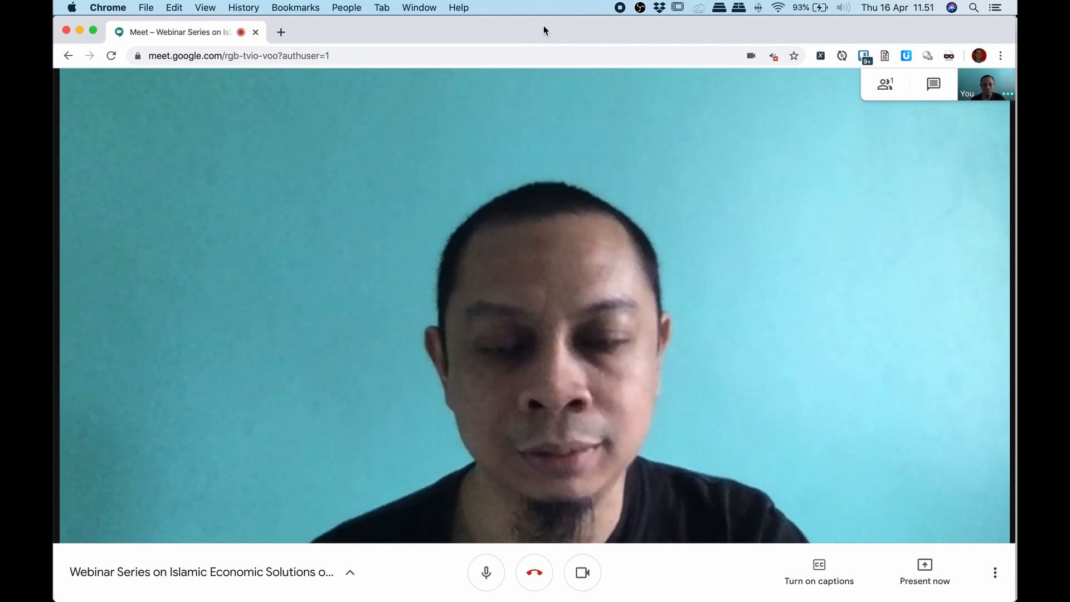
pyautogui.press('super+Tab')
pyautogui.press('super+Tab')
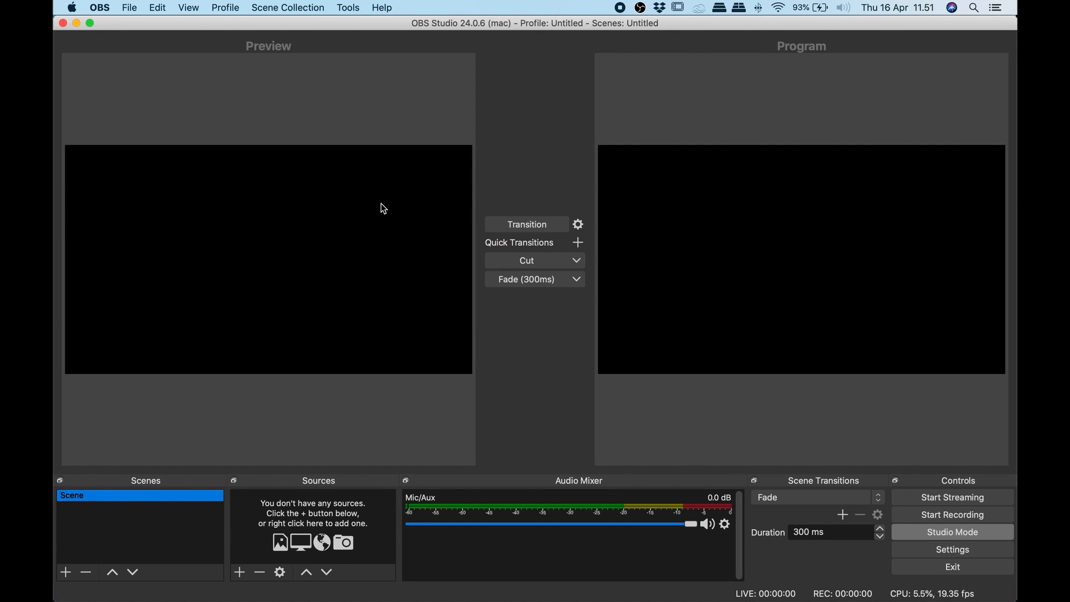
# Add a Window Capture source named 'Google Meet' that captures the Chrome Meet webinar window
pyautogui.click(241, 570)
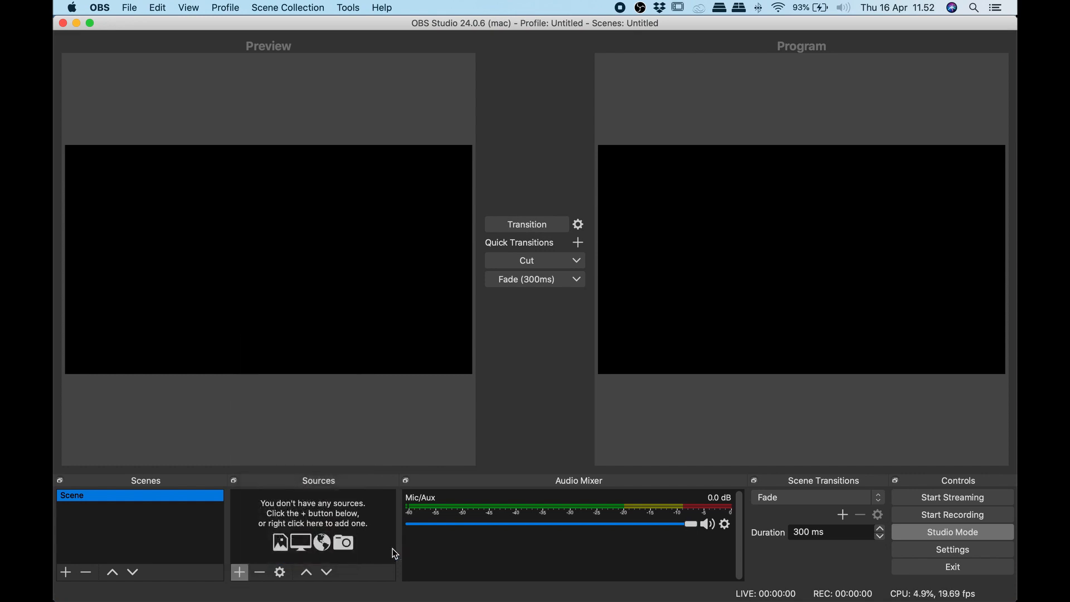
pyautogui.click(238, 572)
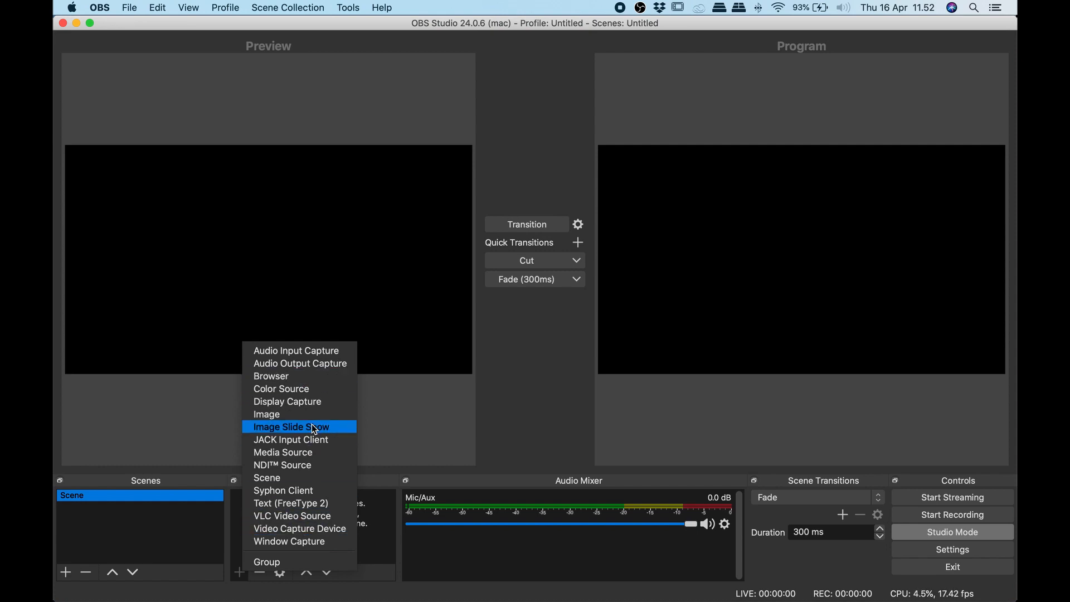
pyautogui.click(348, 542)
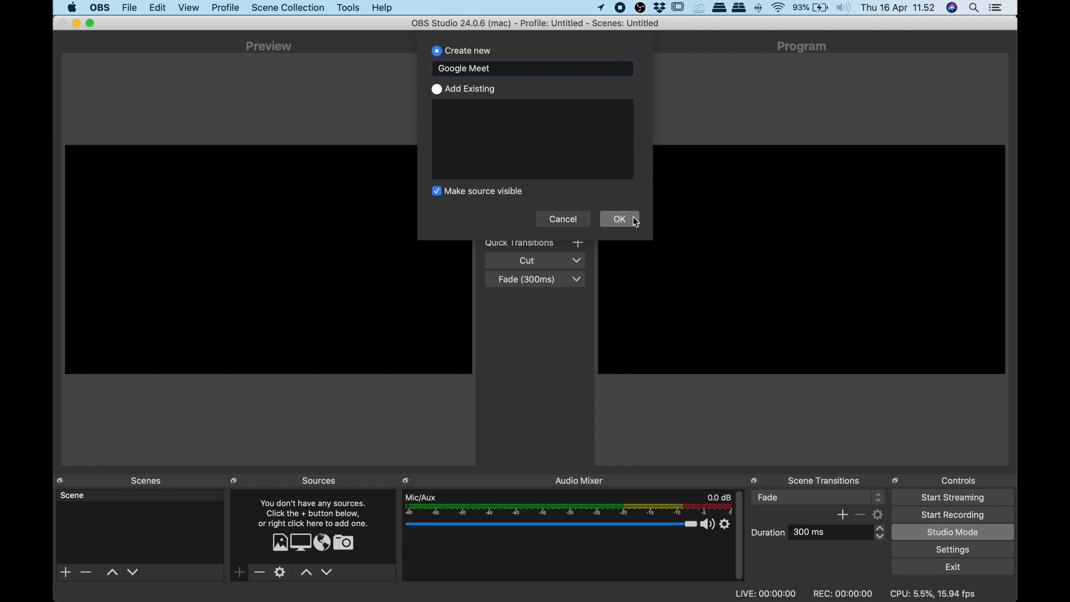
pyautogui.click(619, 220)
pyautogui.click(426, 370)
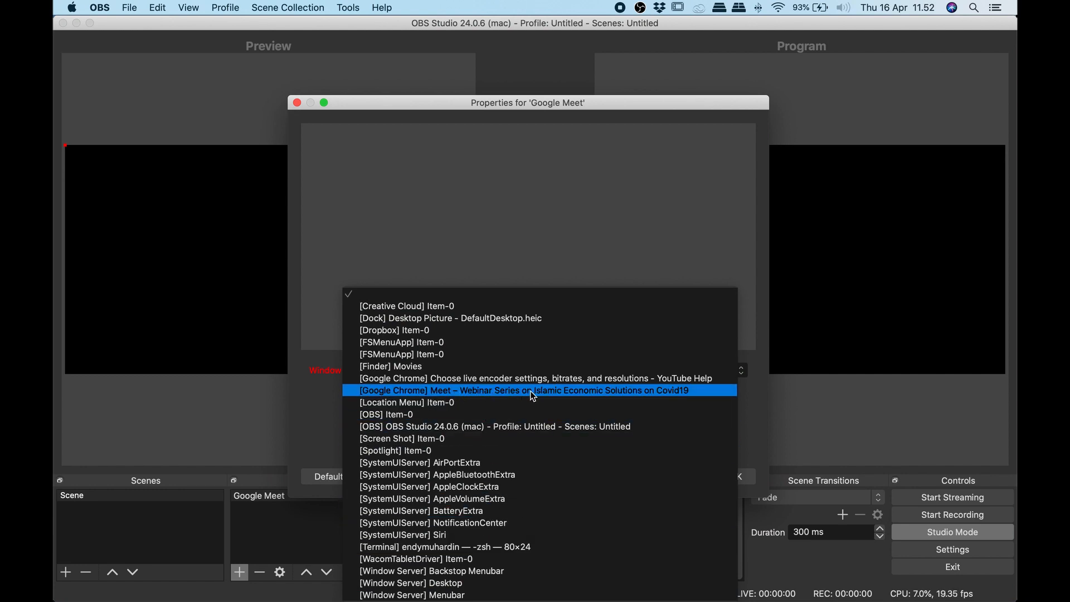
pyautogui.click(548, 393)
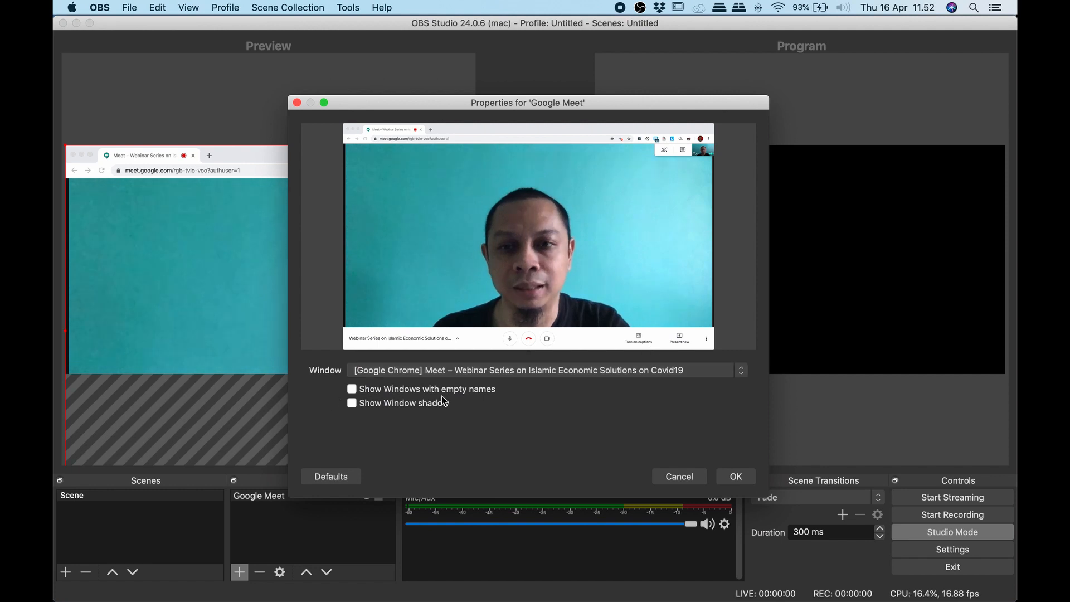
pyautogui.click(735, 477)
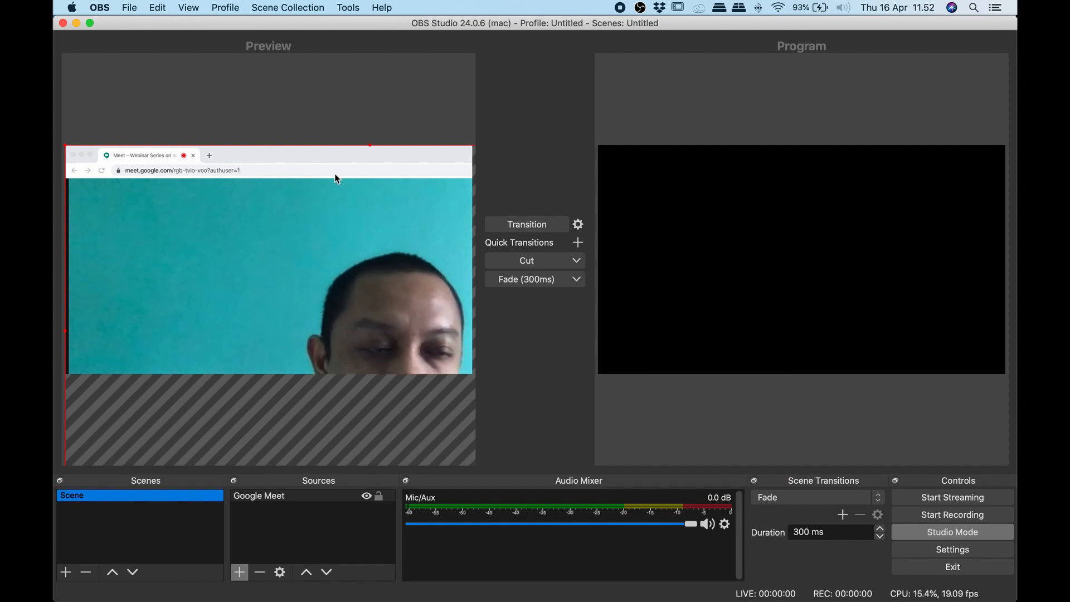
# Fit the Google Meet source to the whole canvas using Transform > Fit to screen
pyautogui.rightClick(269, 498)
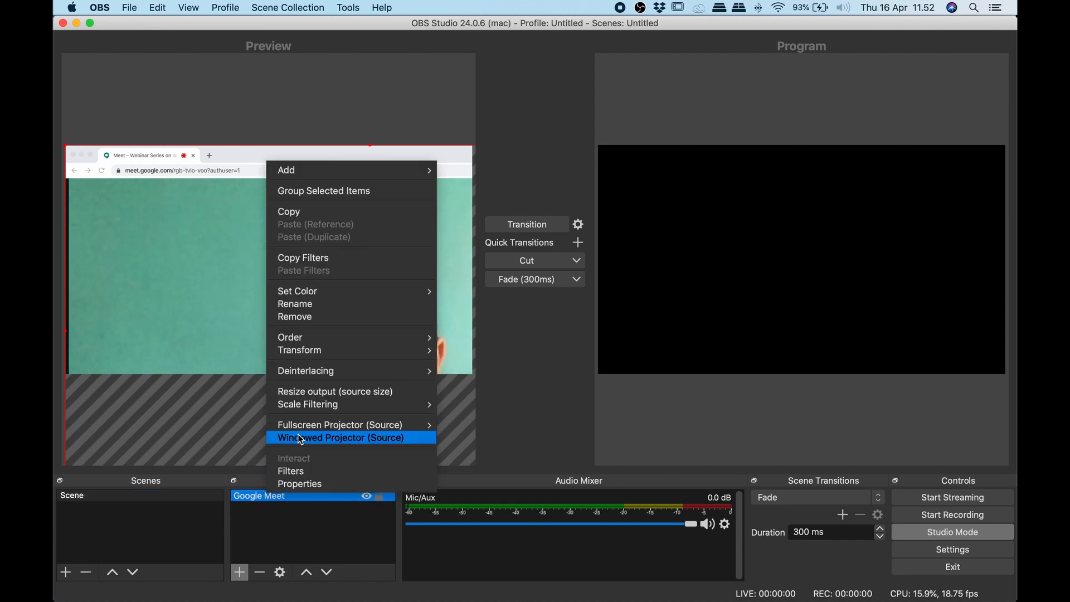
pyautogui.moveTo(333, 352)
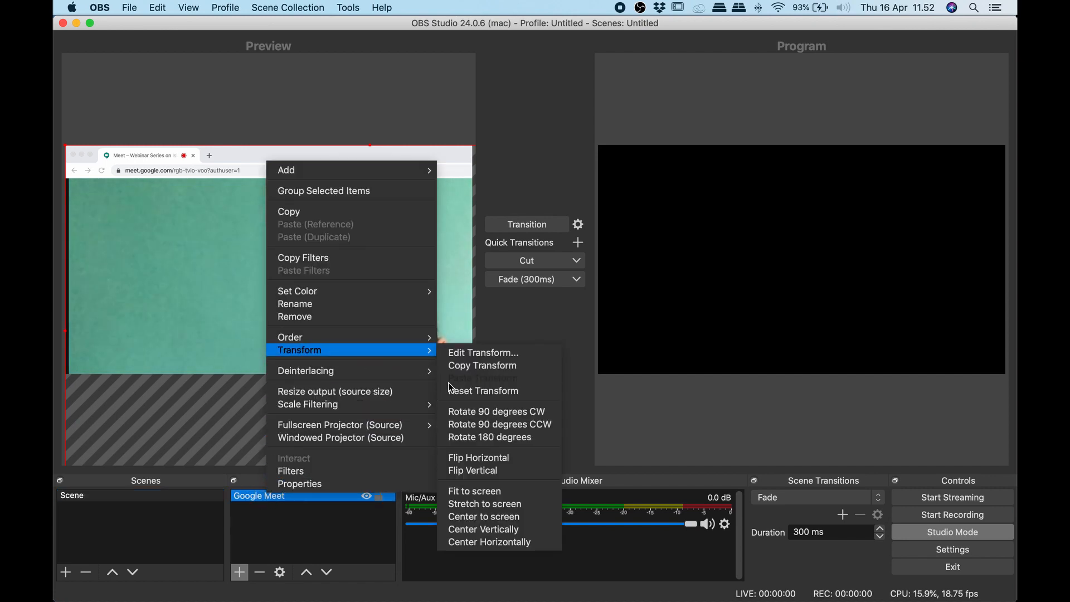
pyautogui.click(487, 495)
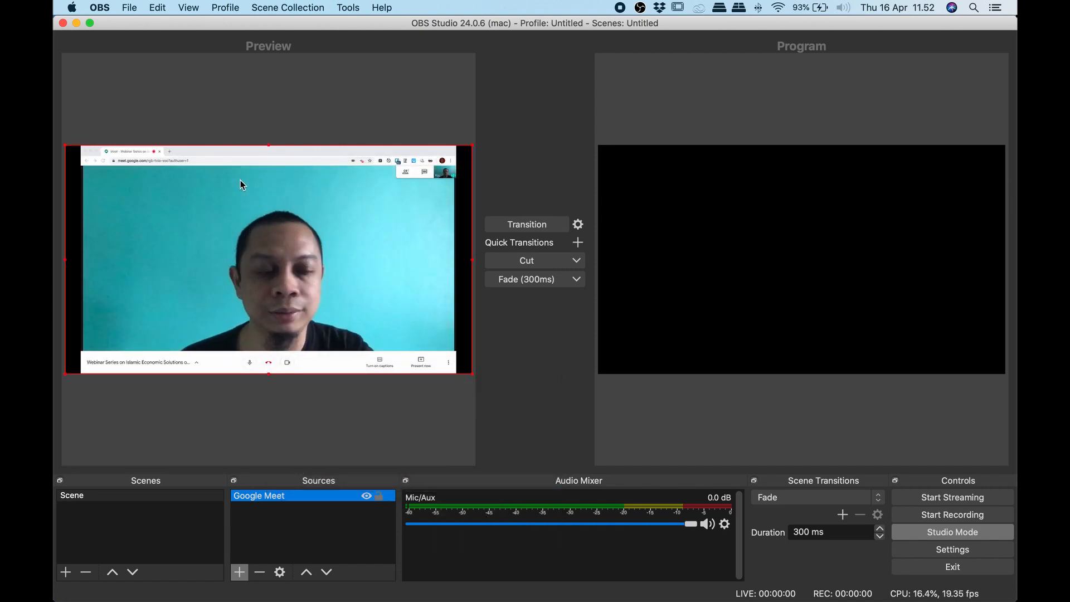
# Keep the Mic/Aux input device on iShowU Audio Capture and confirm its properties
pyautogui.click(726, 524)
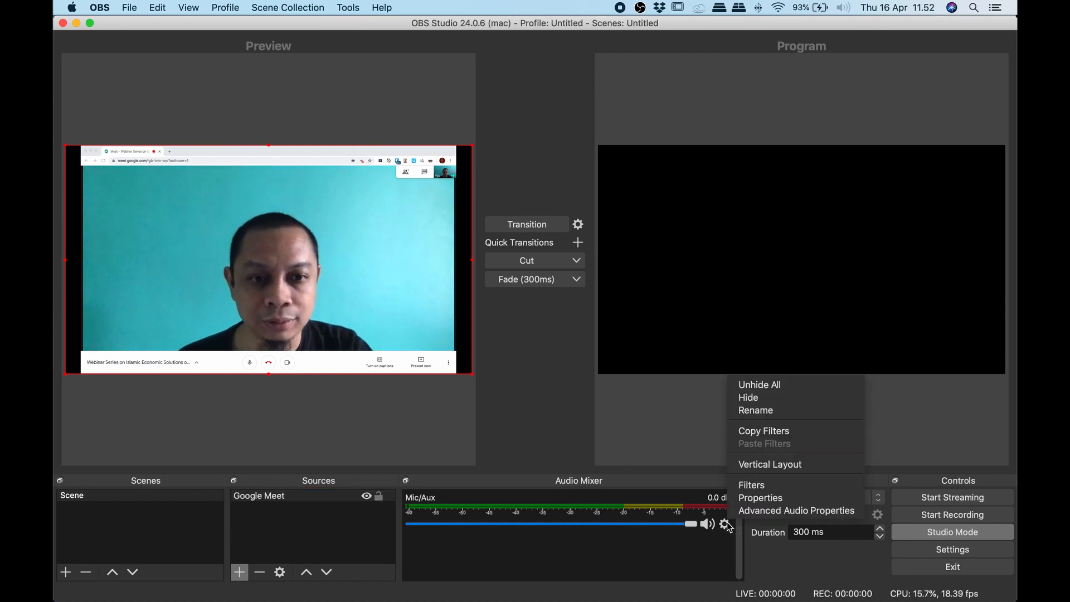
pyautogui.click(768, 499)
pyautogui.click(650, 139)
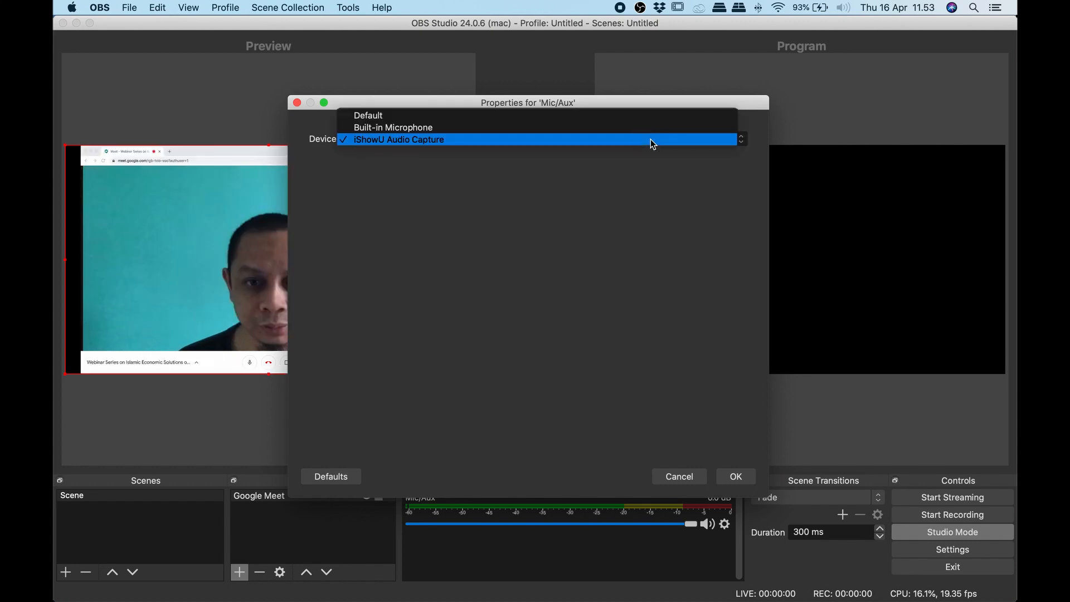
pyautogui.click(651, 139)
pyautogui.click(737, 479)
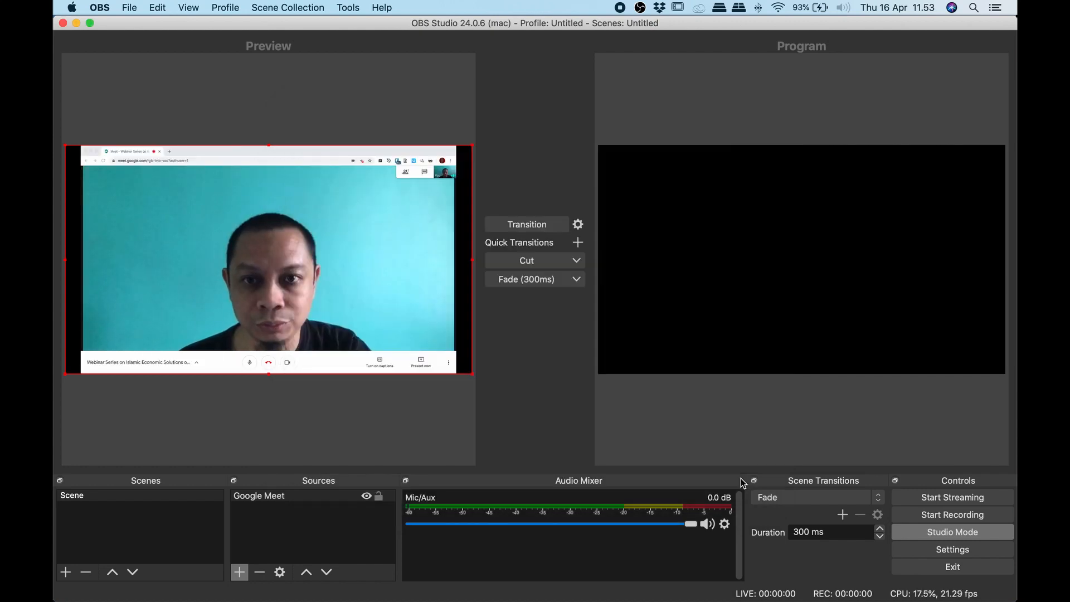
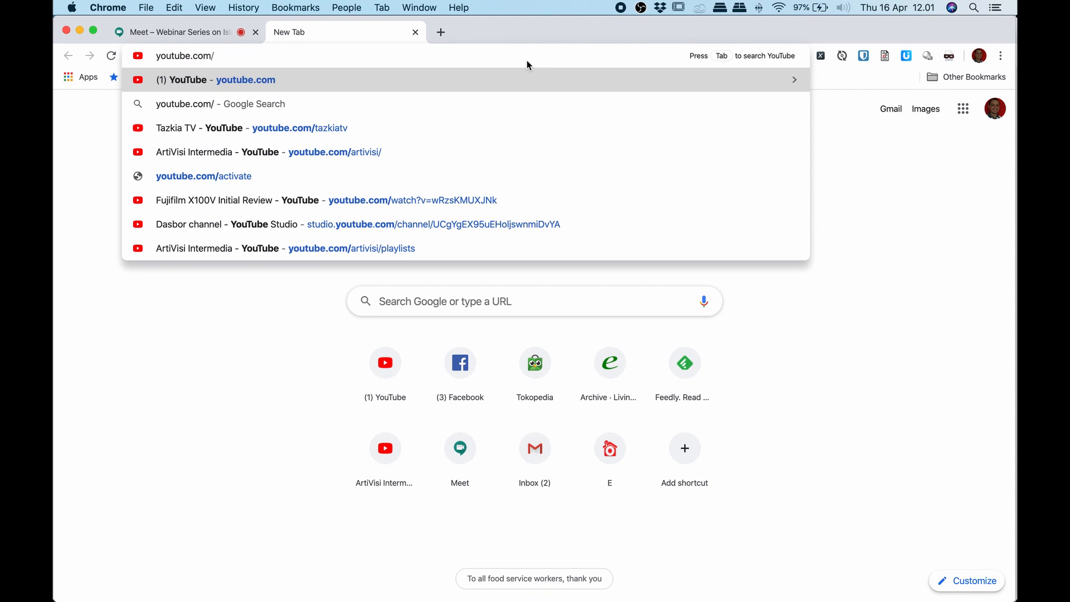
# Open the Tazkia TV channel and play its latest Keuangan Negara webinar upload
pyautogui.press('Return')
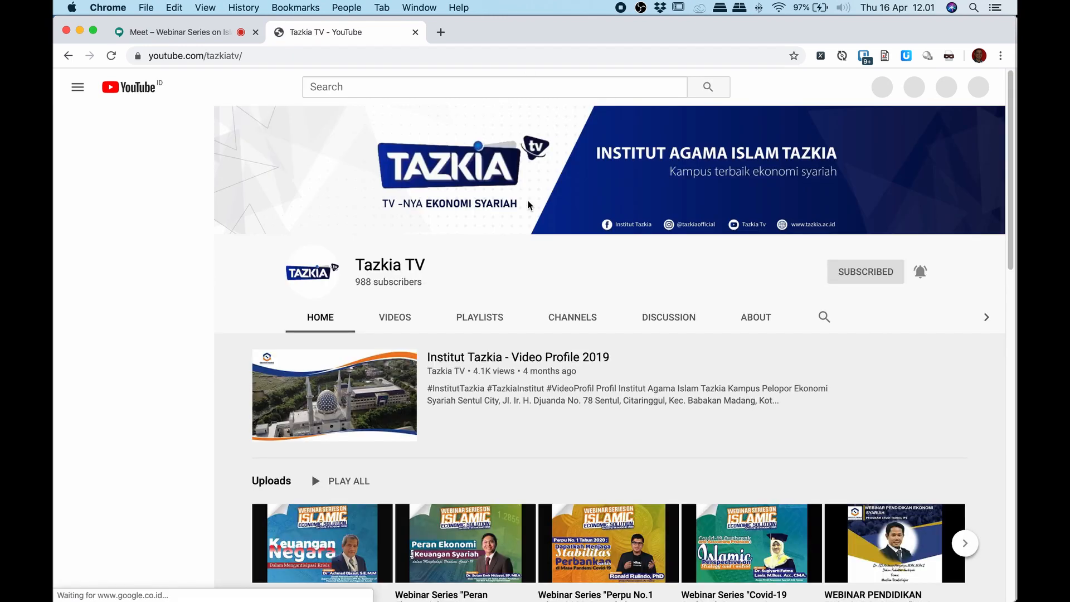
pyautogui.scroll(-3, 551, 492)
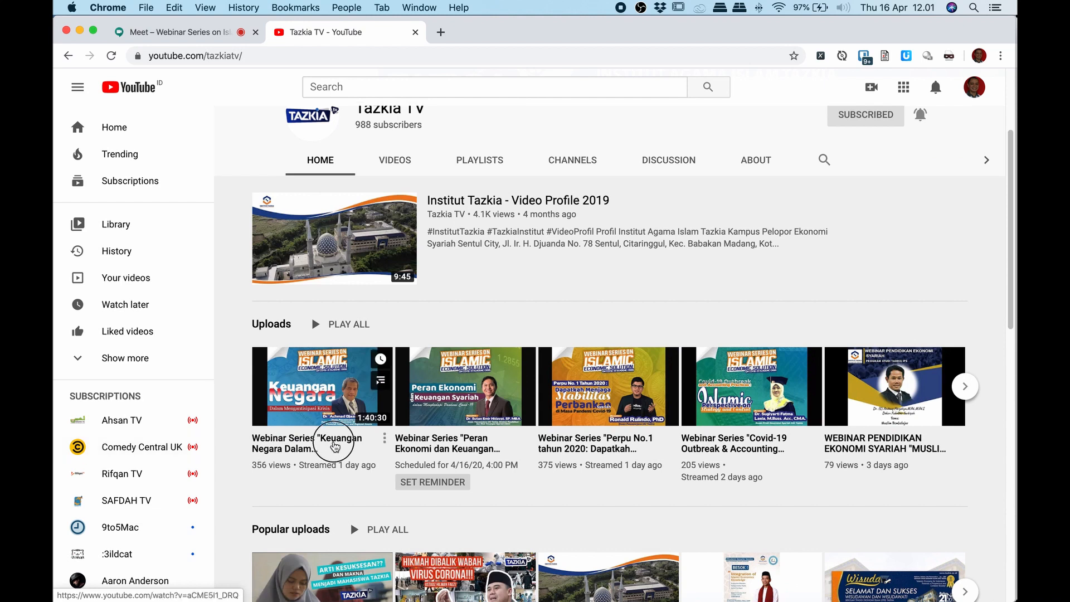
pyautogui.click(335, 446)
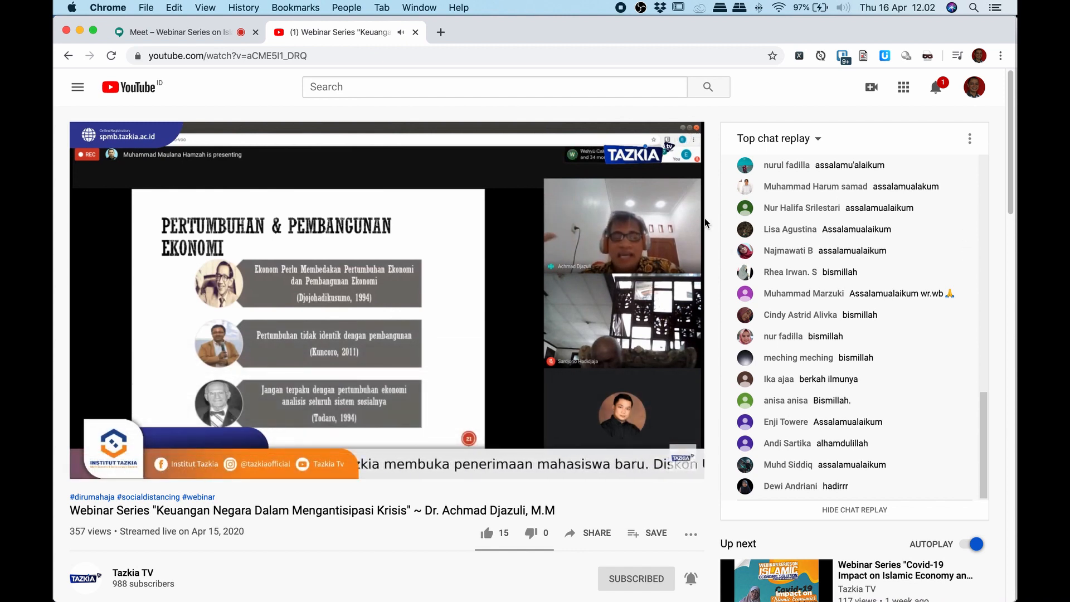
# Send system sound to Internal Speakers and mute the Mac's volume, then return to OBS
pyautogui.click(844, 7)
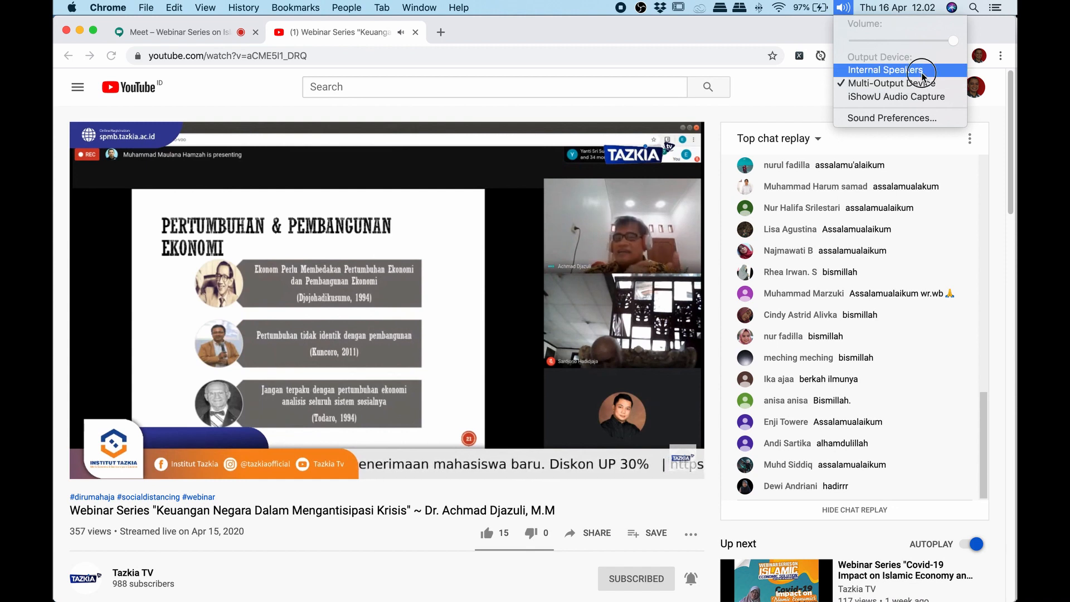
pyautogui.click(892, 69)
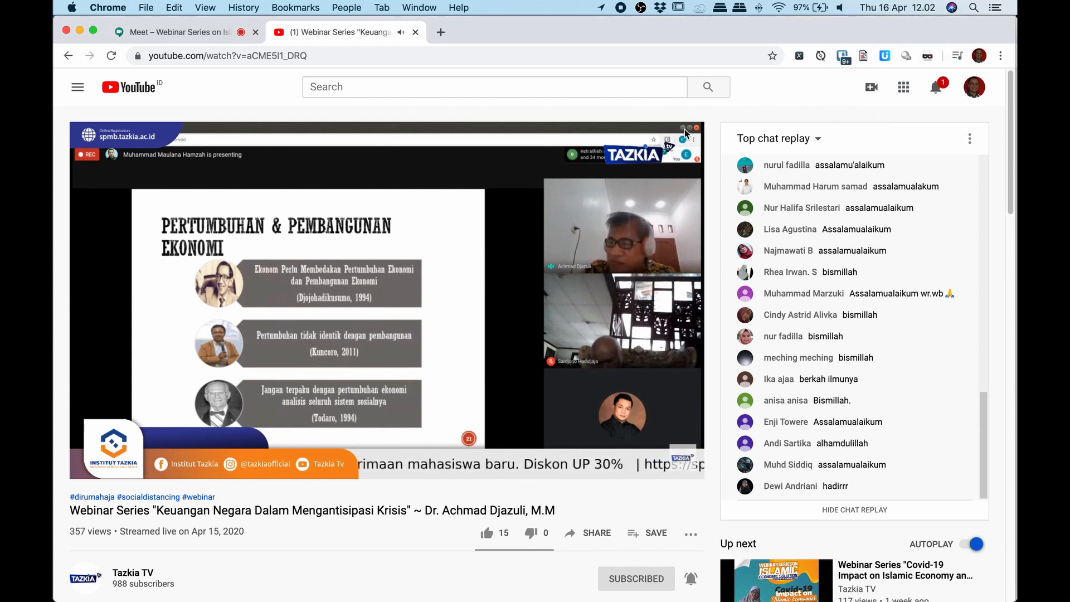
pyautogui.press('XF86AudioRaiseVolume')
pyautogui.press('XF86AudioLowerVolume')
pyautogui.press('XF86AudioRaiseVolume')
pyautogui.press('XF86AudioRaiseVolume')
pyautogui.press('XF86AudioRaiseVolume')
pyautogui.press('XF86AudioRaiseVolume')
pyautogui.press('XF86AudioRaiseVolume')
pyautogui.press('XF86AudioRaiseVolume')
pyautogui.press('XF86AudioRaiseVolume')
pyautogui.press('XF86AudioRaiseVolume')
pyautogui.press('XF86AudioRaiseVolume')
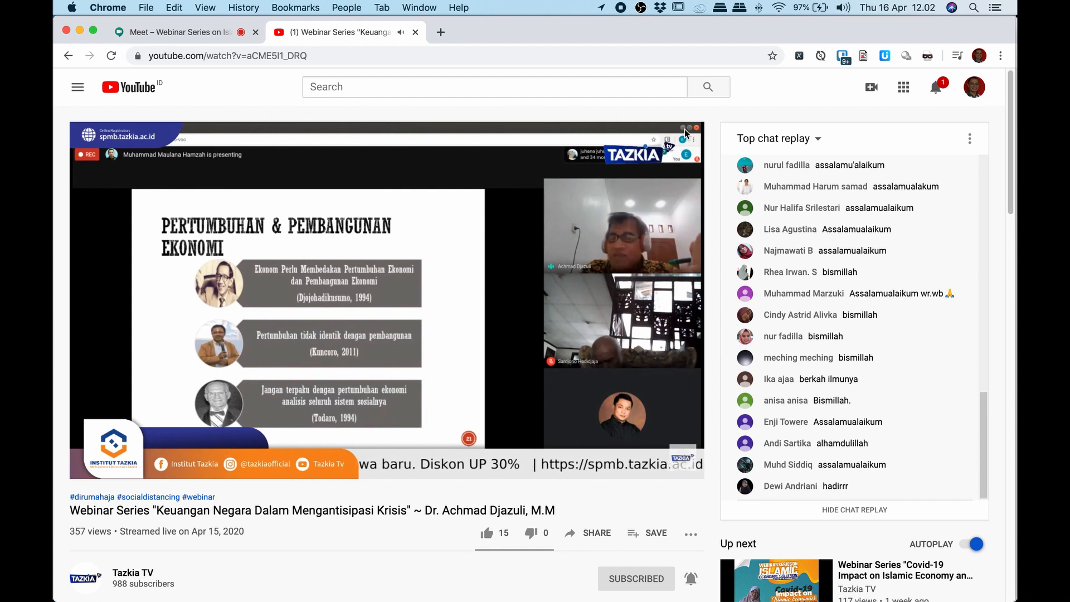
pyautogui.press('XF86AudioLowerVolume')
pyautogui.press('XF86AudioLowerVolume')
pyautogui.press('XF86AudioLowerVolume')
pyautogui.press('XF86AudioLowerVolume')
pyautogui.press('XF86AudioLowerVolume')
pyautogui.press('XF86AudioMute')
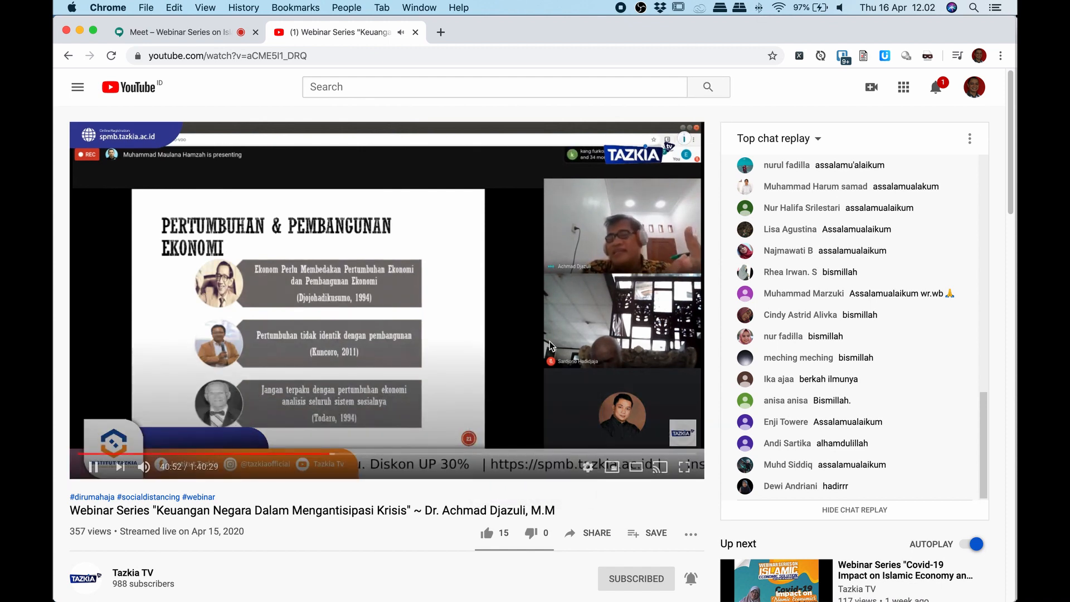
pyautogui.press('super+Tab')
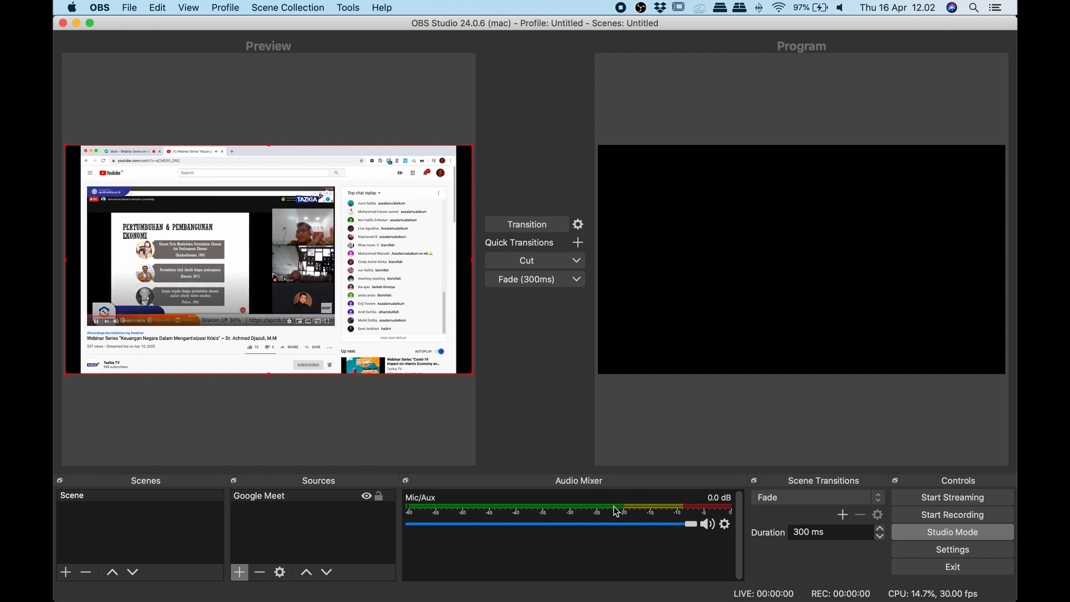
# Choose Multi-Output Device as sound output and drag the Mic/Aux fader to -2.5 dB
pyautogui.click(841, 8)
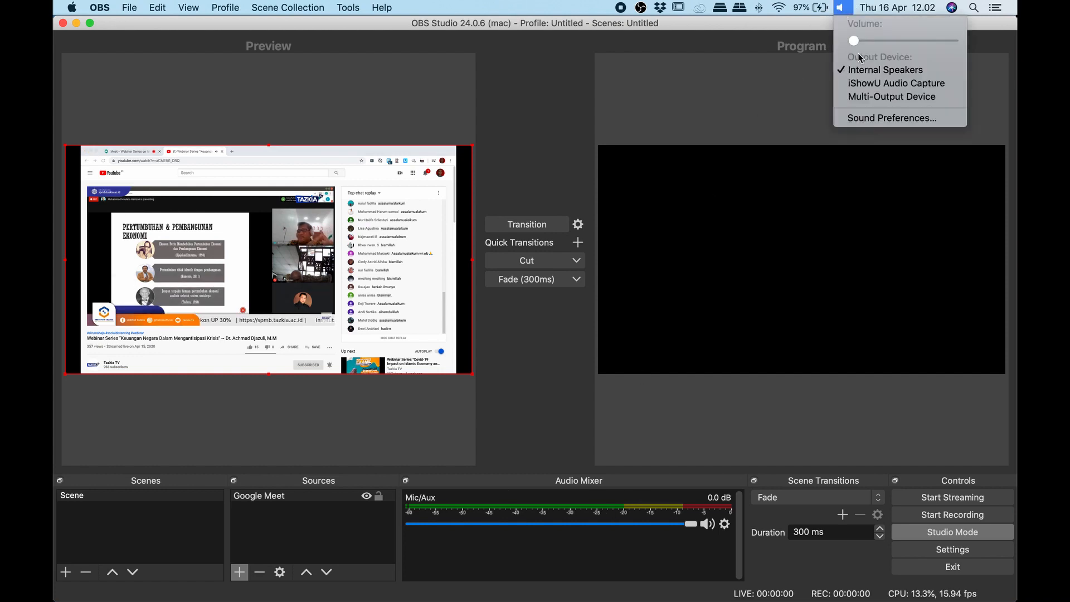
pyautogui.click(871, 98)
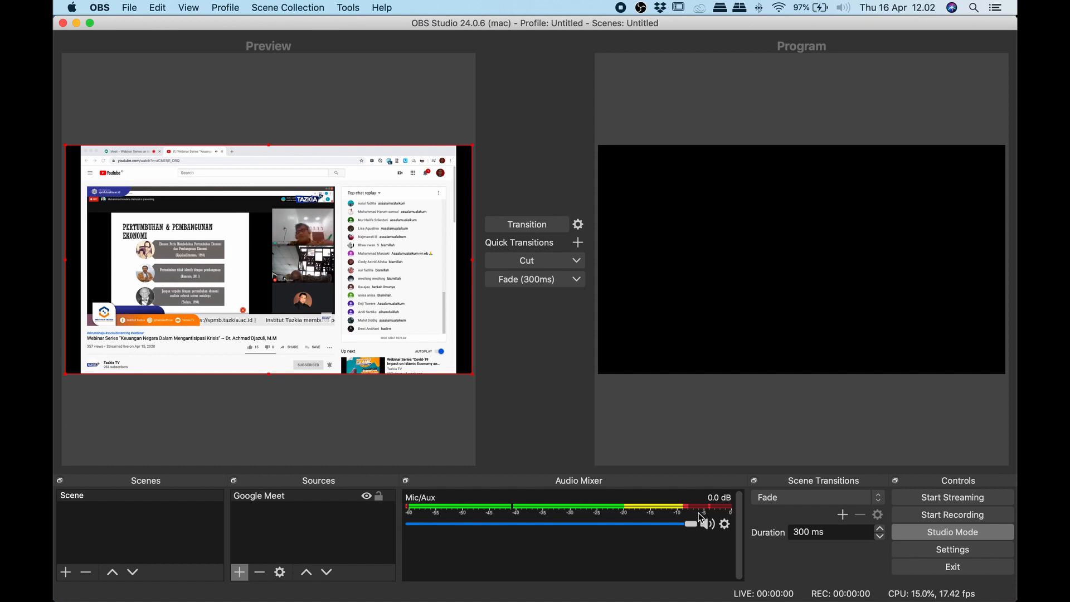
pyautogui.moveTo(701, 525); pyautogui.dragTo(650, 524)
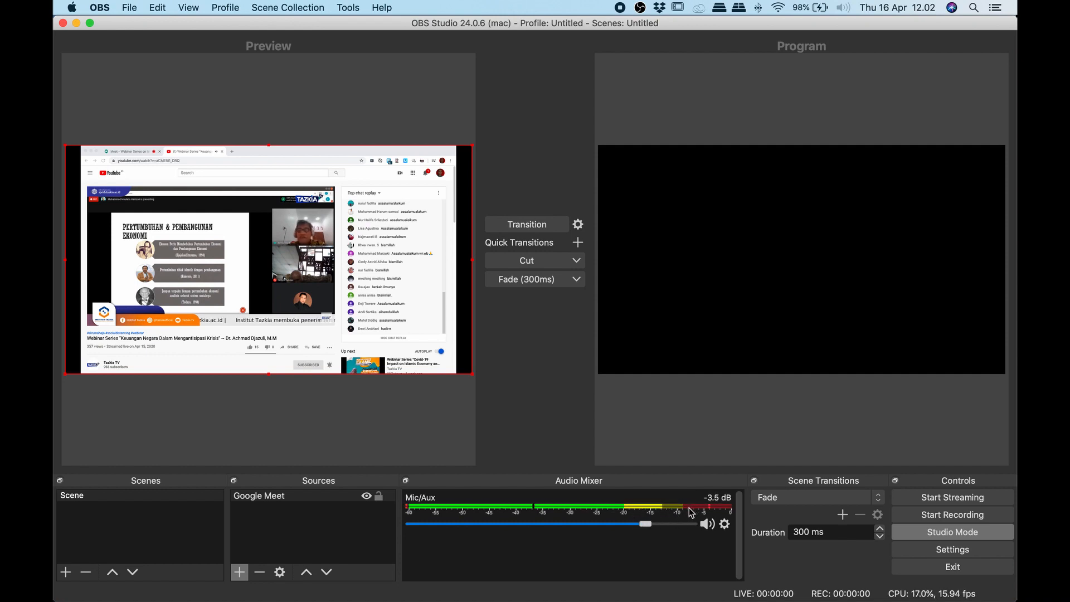
pyautogui.moveTo(648, 529); pyautogui.dragTo(660, 528)
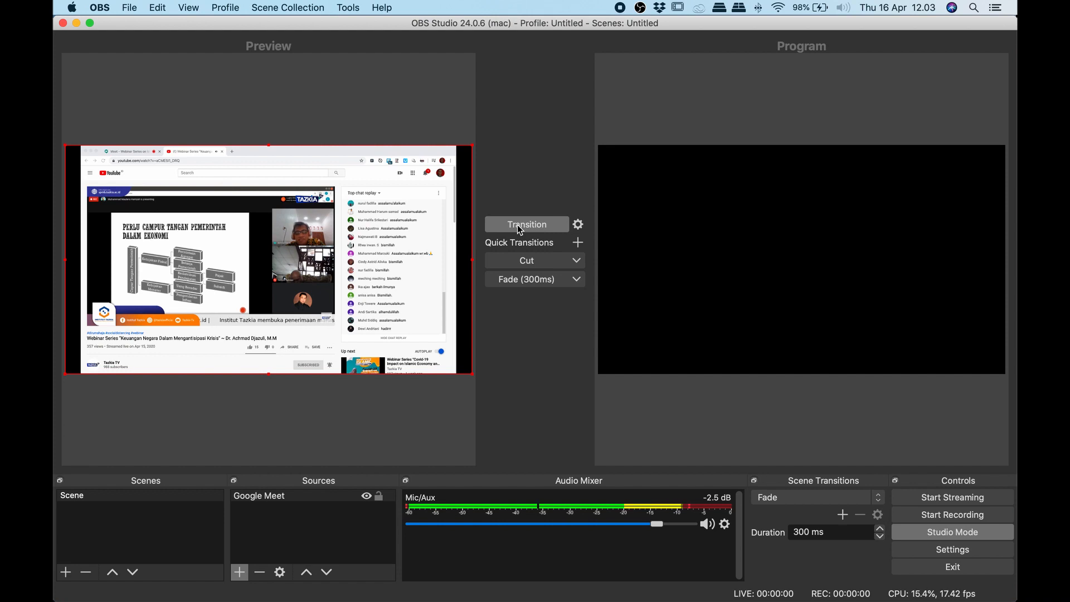
# Transition the preview to Program and bring Chrome's Google Meet tab to the front
pyautogui.click(519, 224)
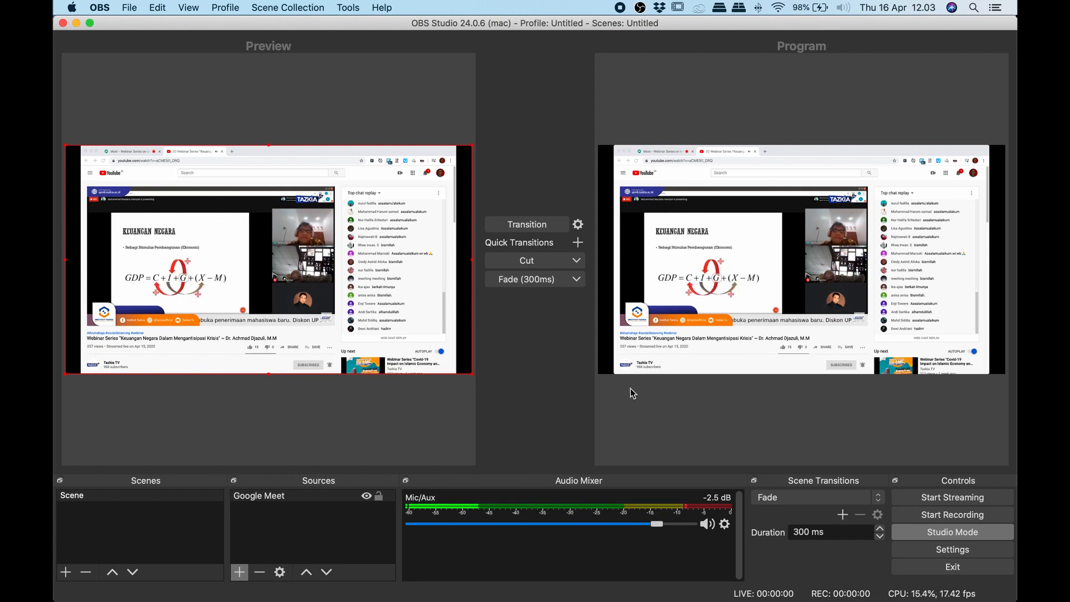
pyautogui.press('super+Tab')
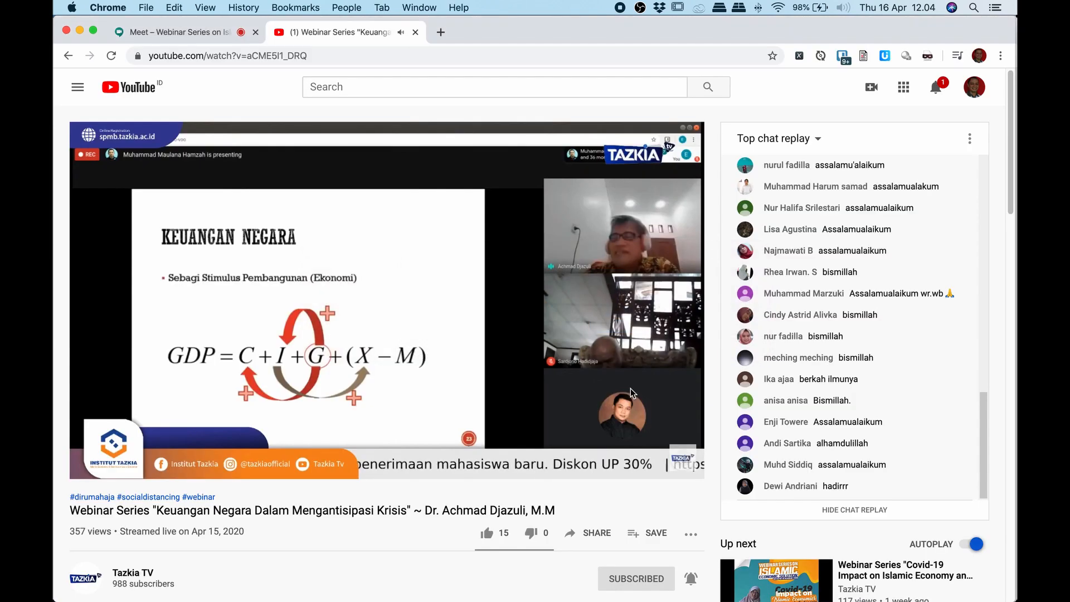
pyautogui.click(211, 38)
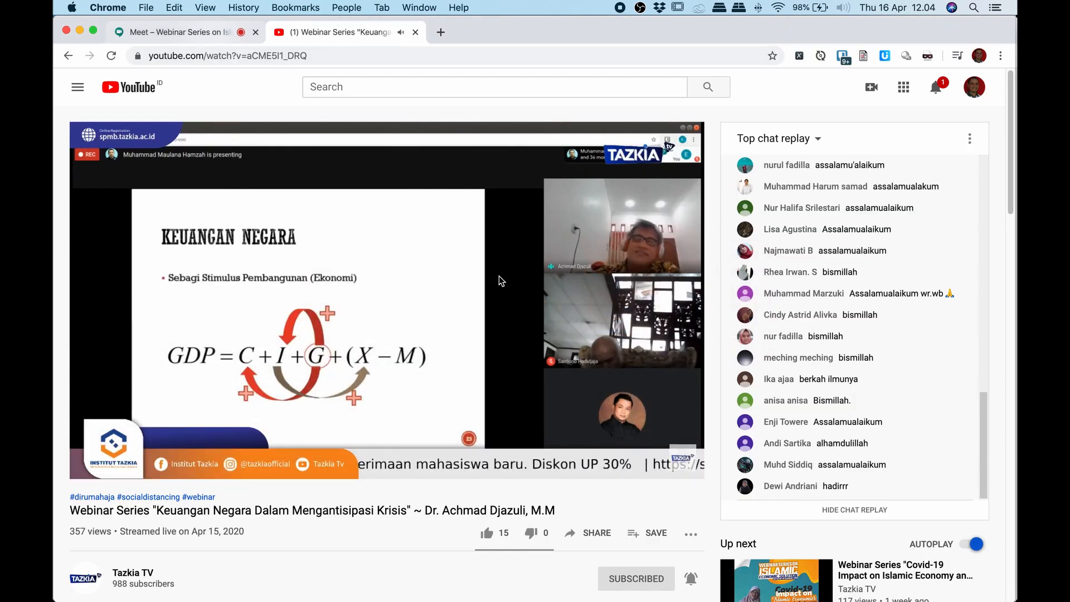
pyautogui.press('super+Tab')
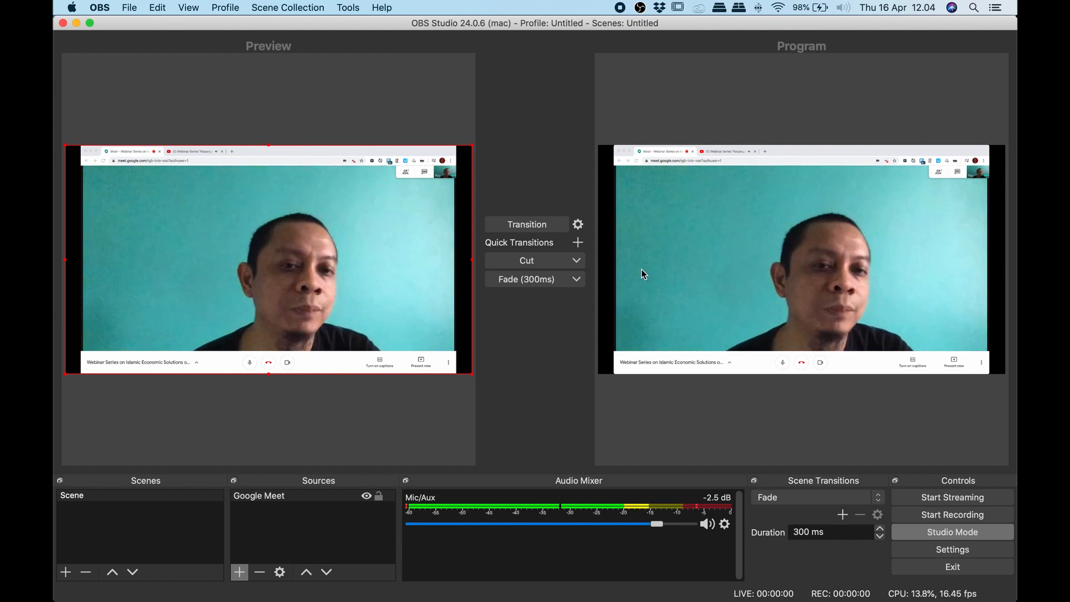
# Start streaming, dismiss the stream key error, and start streaming again
pyautogui.click(948, 499)
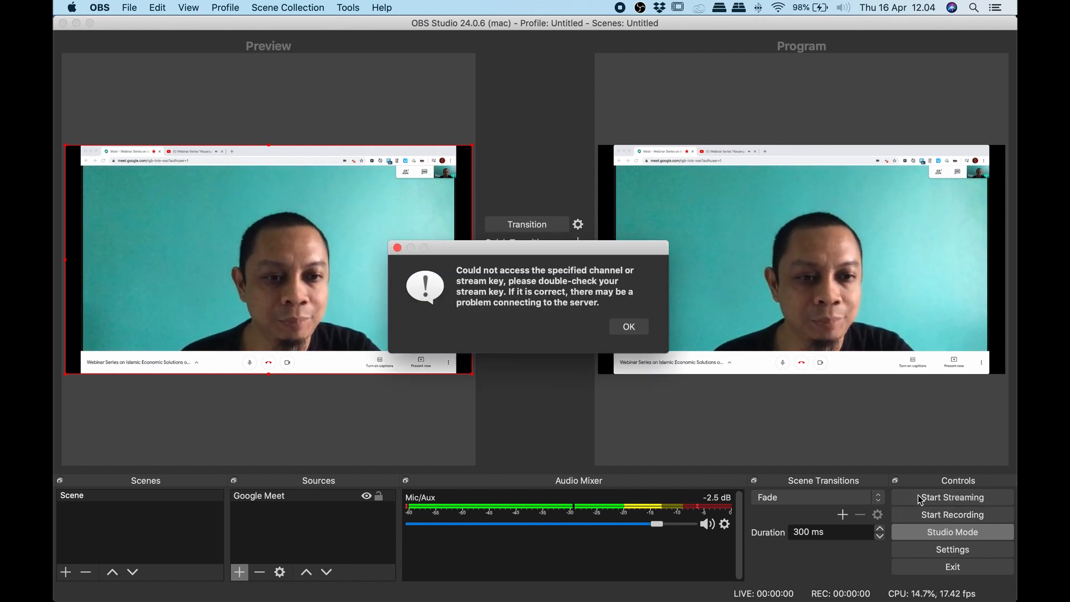
pyautogui.click(627, 327)
pyautogui.click(902, 493)
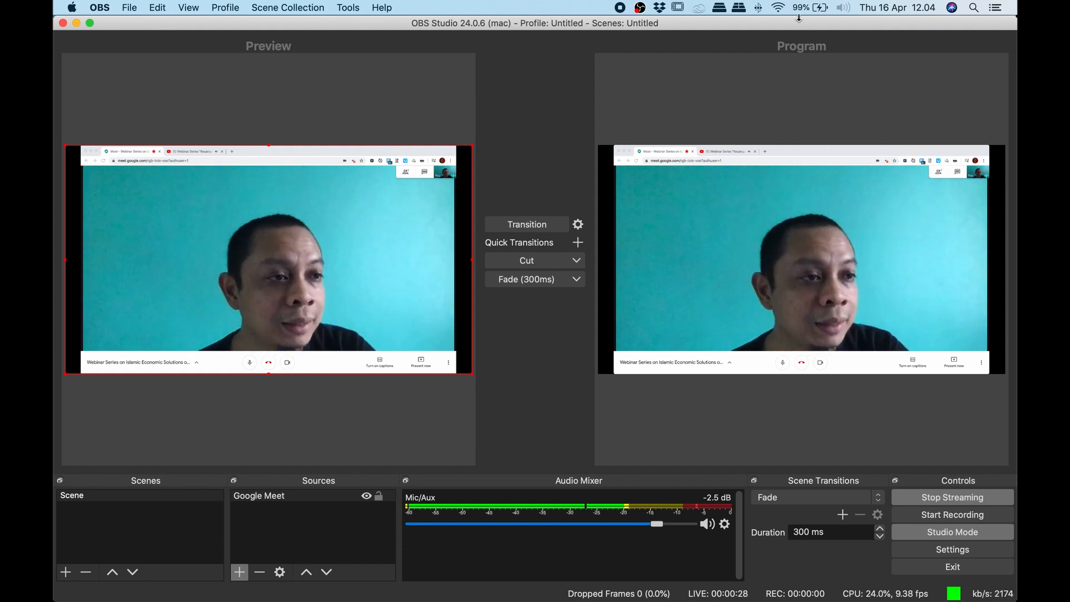
# Turn the Mac's Wi-Fi off to simulate a lost connection, then turn it back on
pyautogui.click(778, 7)
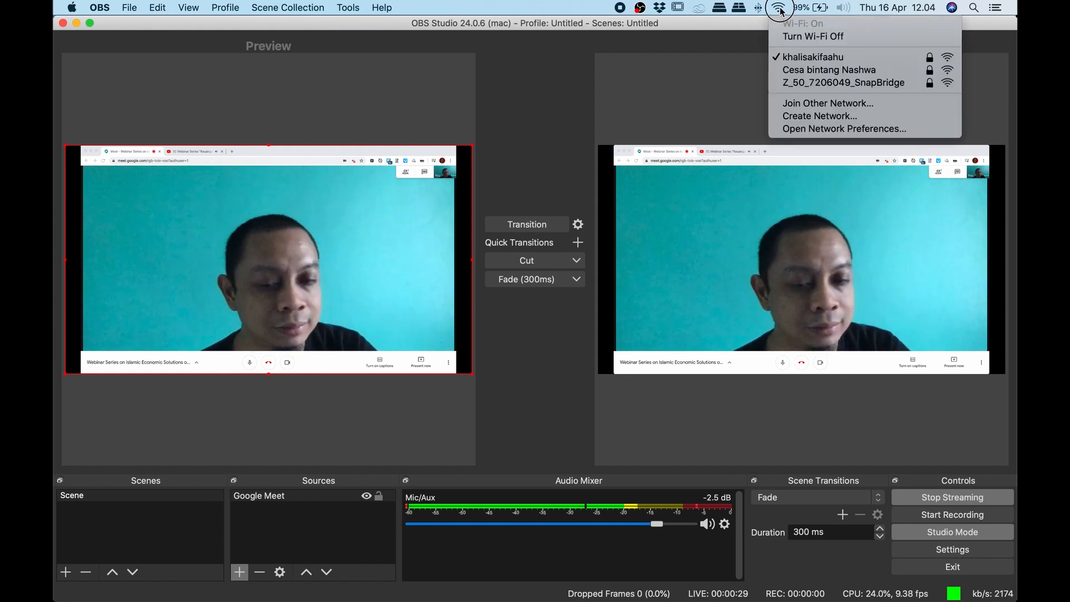
pyautogui.click(786, 38)
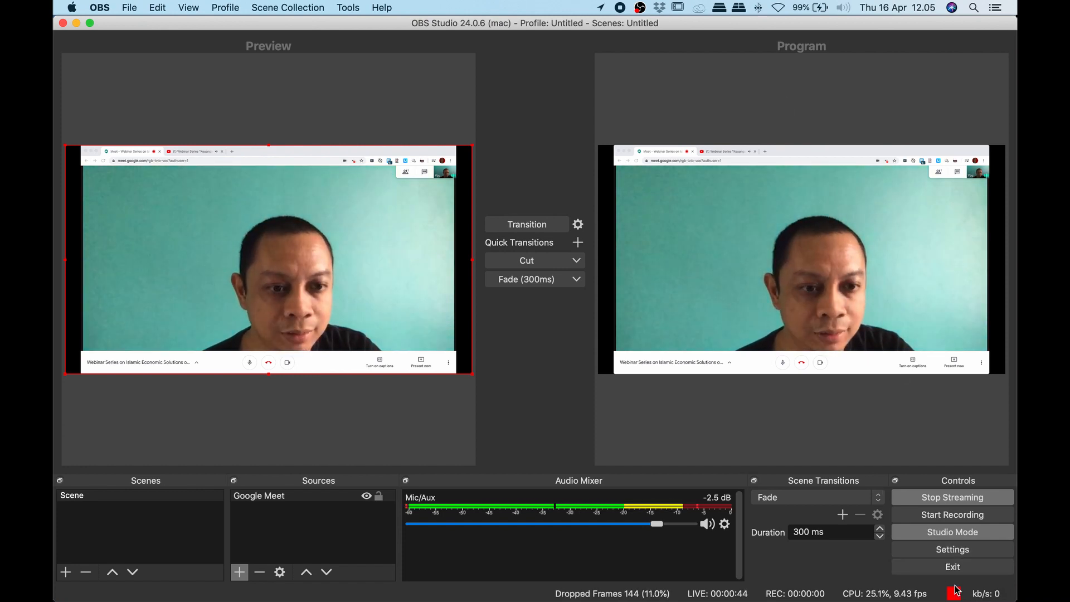
pyautogui.click(779, 7)
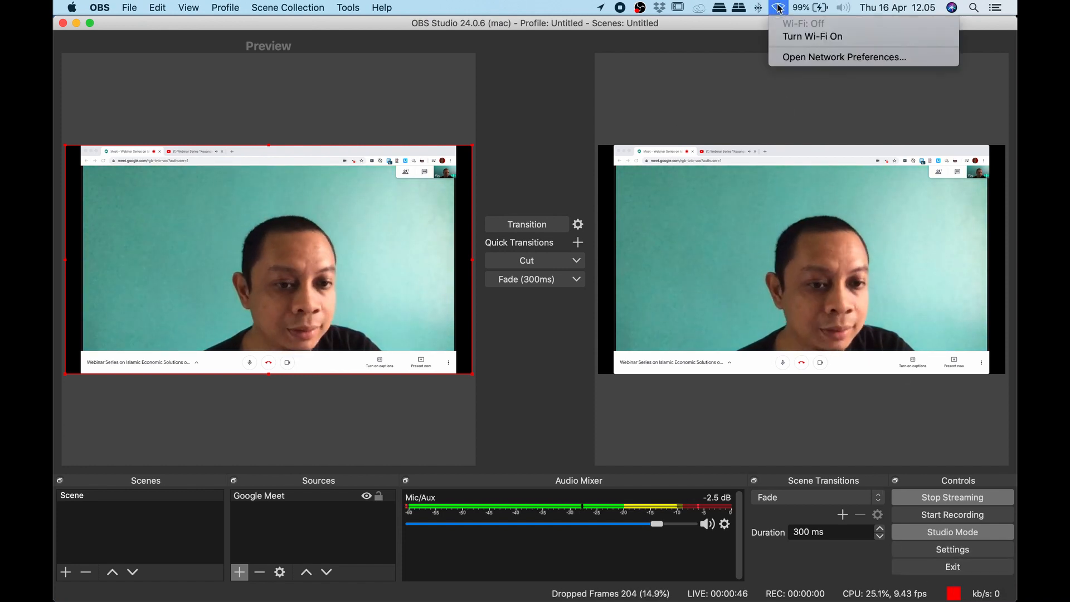
pyautogui.click(793, 38)
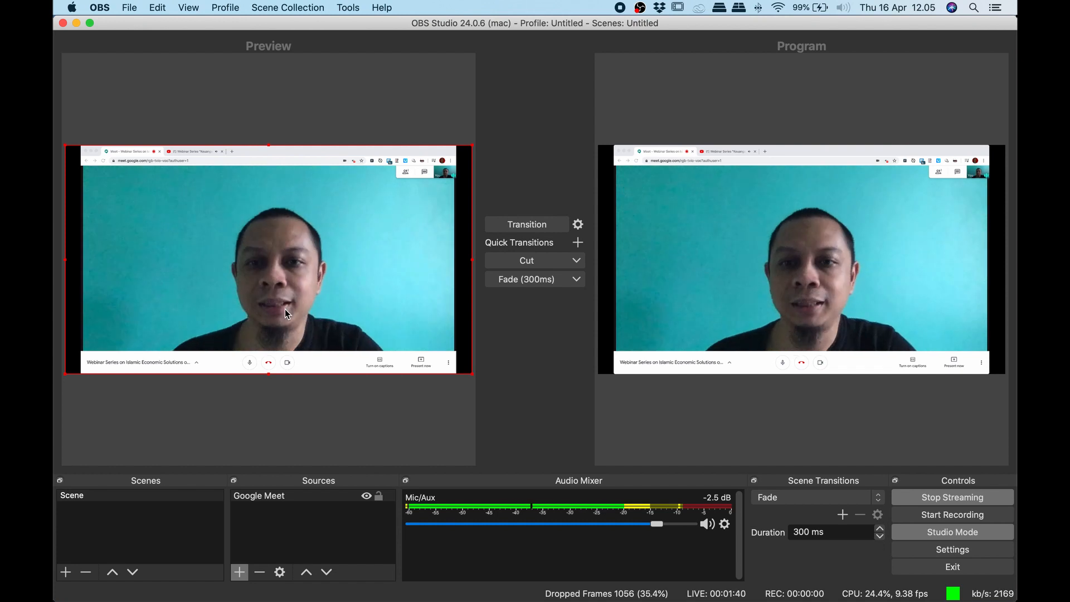
# Duplicate the existing Scene under the name 'Screen dan Overlay'
pyautogui.click(78, 528)
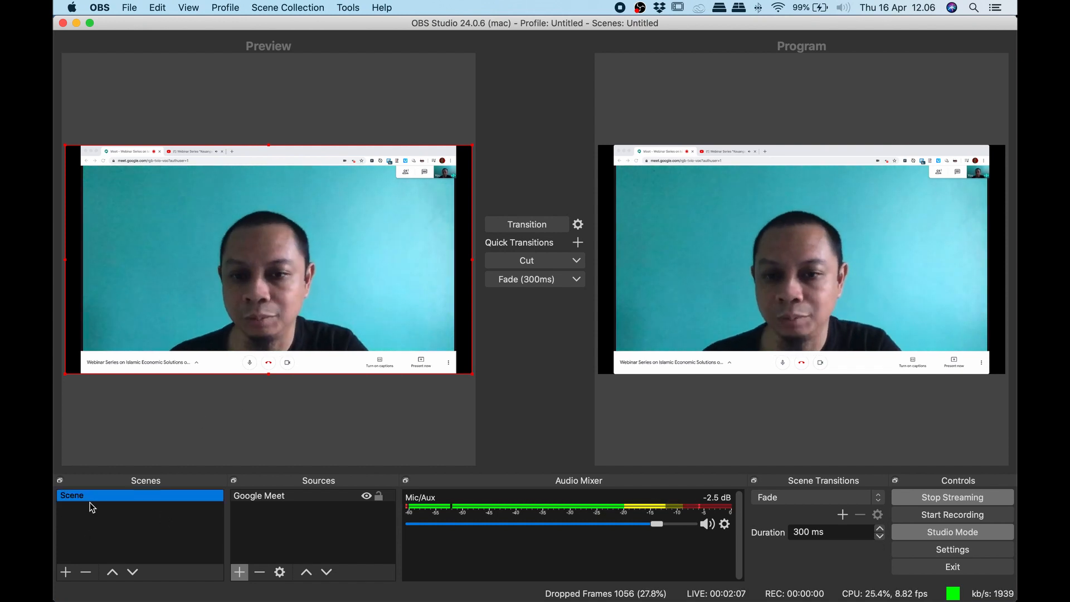
pyautogui.rightClick(92, 498)
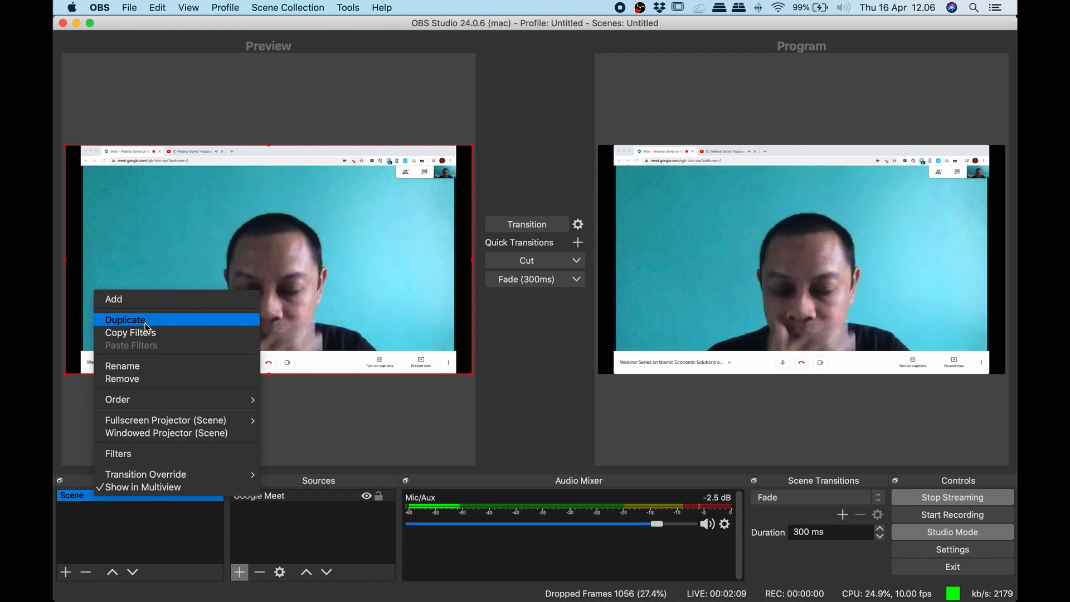
pyautogui.click(125, 320)
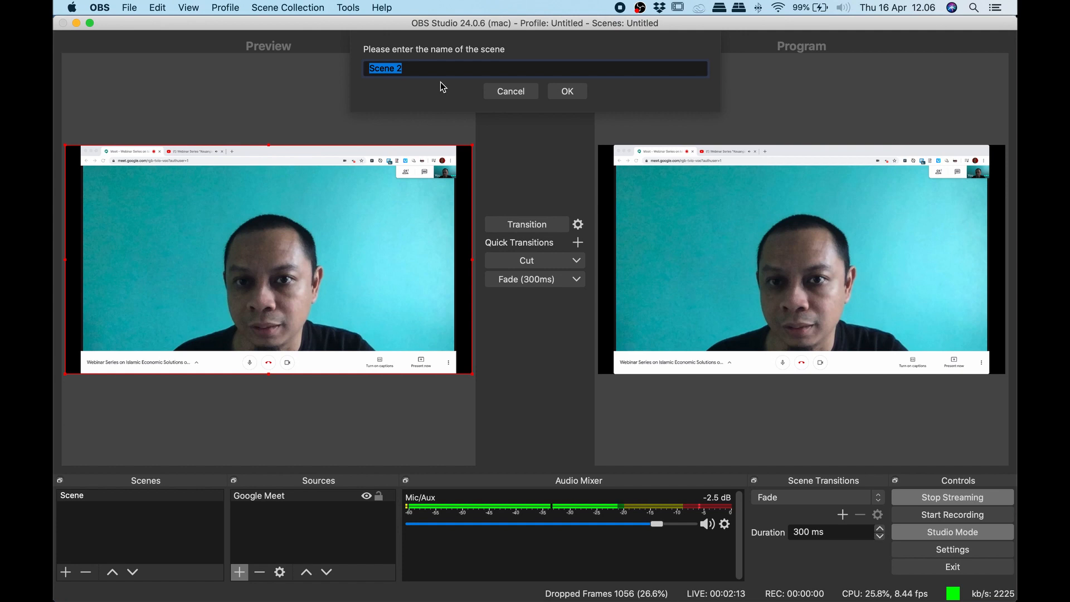
pyautogui.write('Screen dan Overlay')
pyautogui.press('Return')
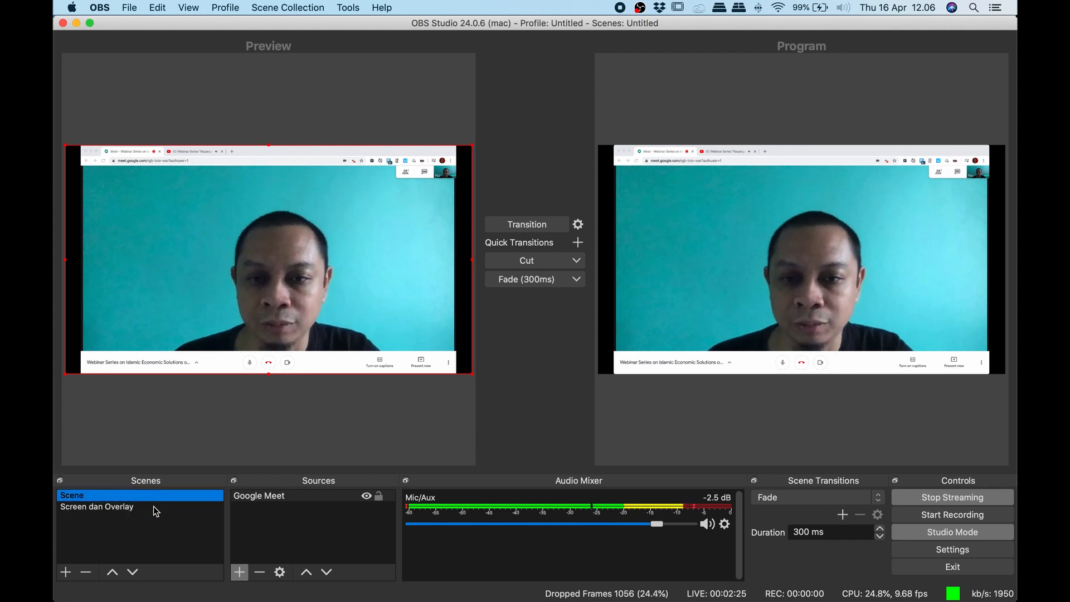
pyautogui.press('super+Tab')
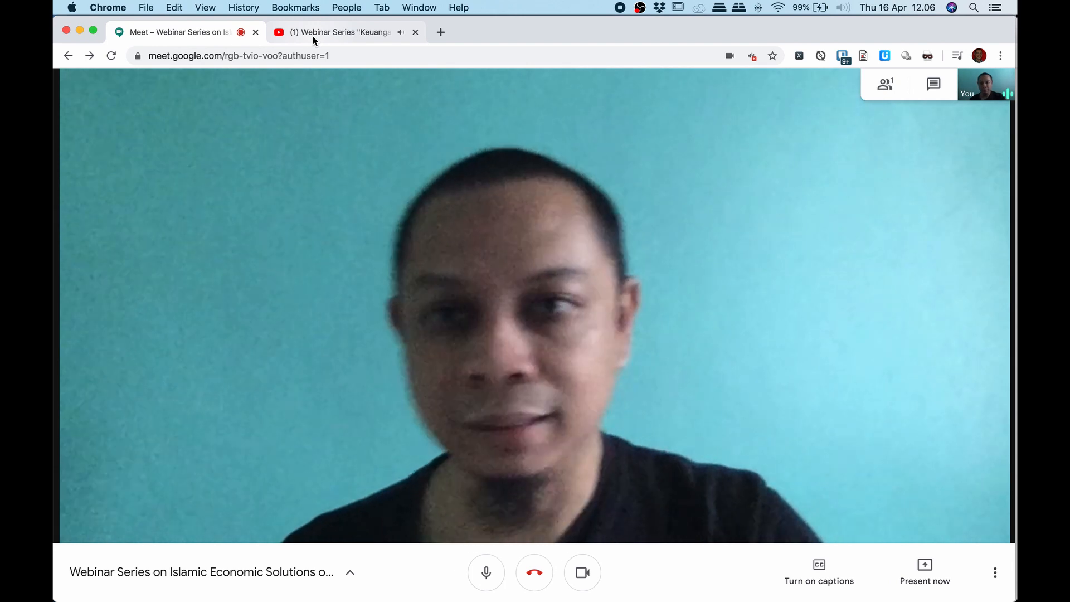
# In Finder, locate and select Logo-02.png in Downloads > Overlay 1
pyautogui.press('super+grave')
pyautogui.press('super+grave')
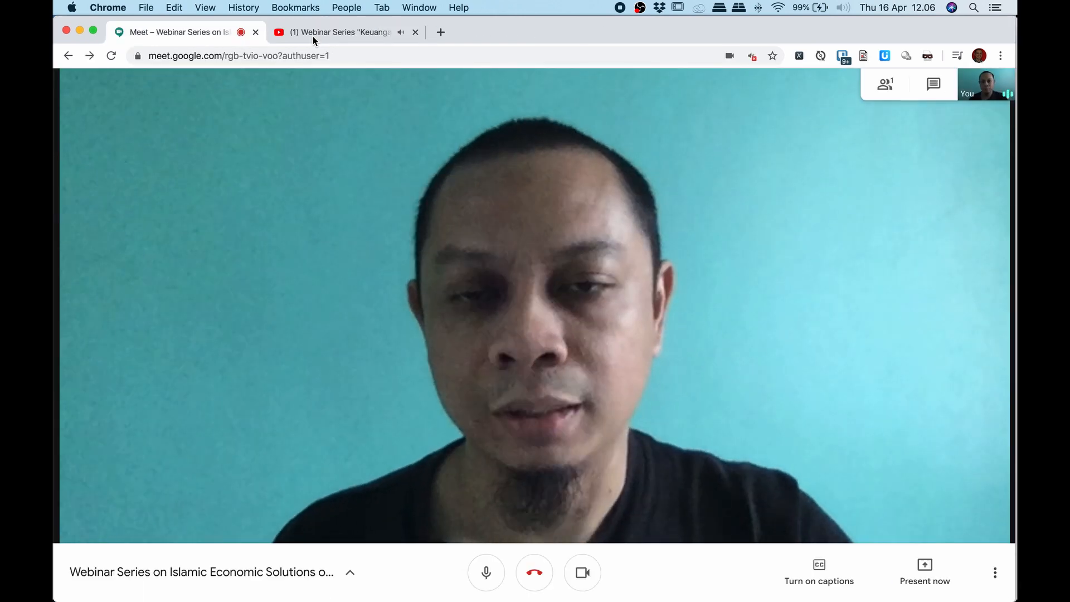
pyautogui.press('super+Tab')
pyautogui.press('super+Tab')
pyautogui.press('super+Tab')
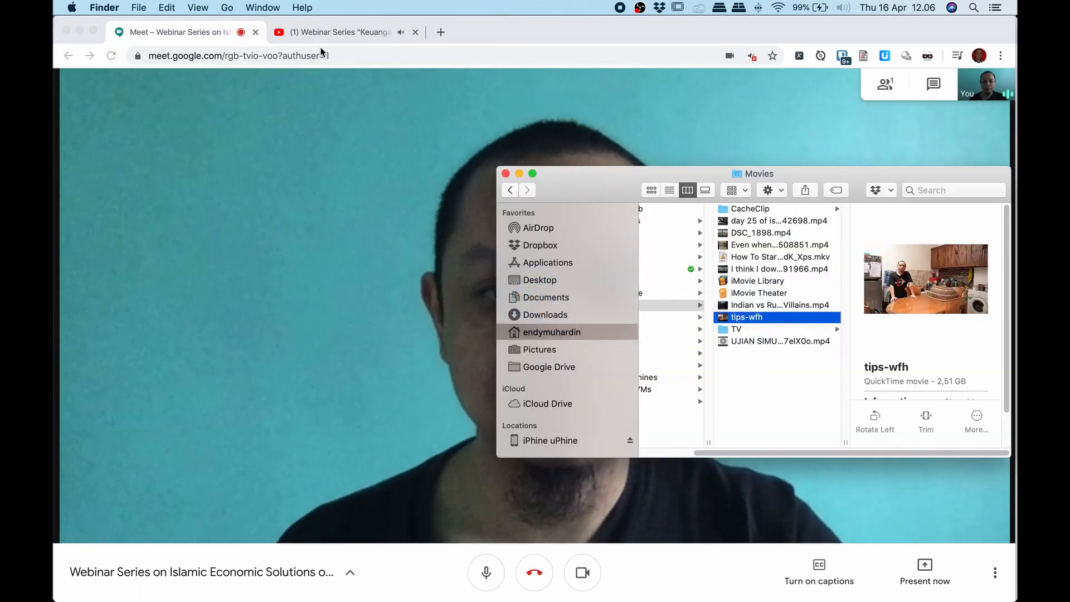
pyautogui.click(572, 316)
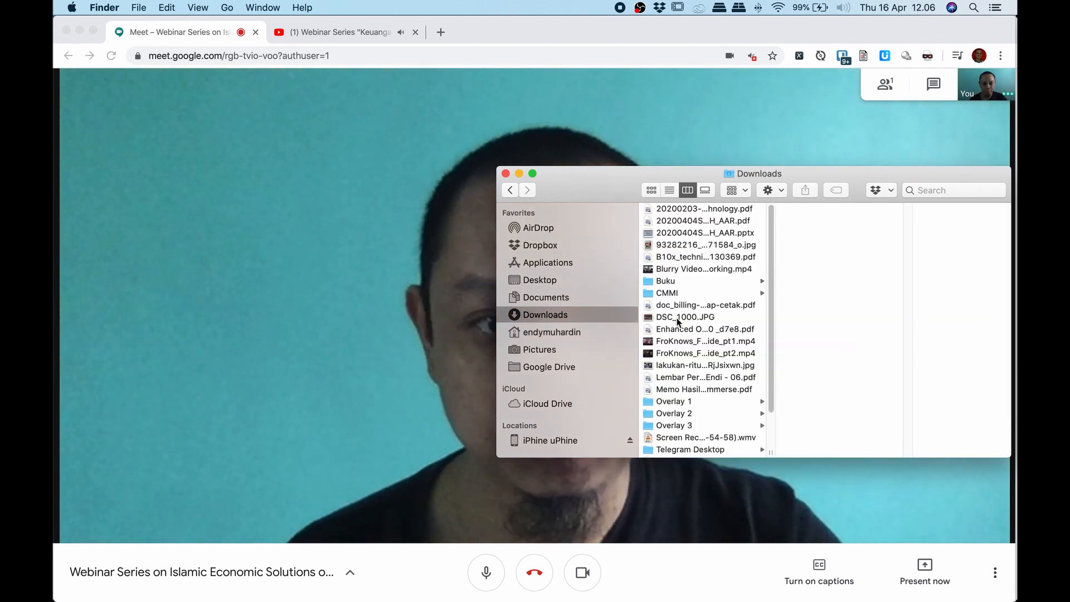
pyautogui.click(684, 402)
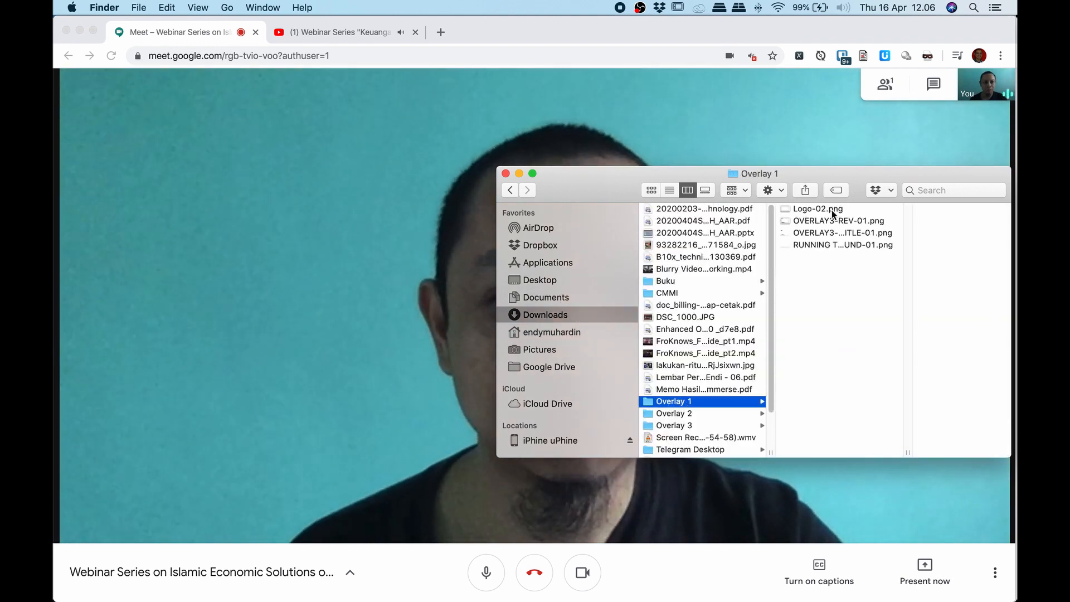
pyautogui.click(821, 208)
pyautogui.moveTo(595, 186); pyautogui.dragTo(317, 135)
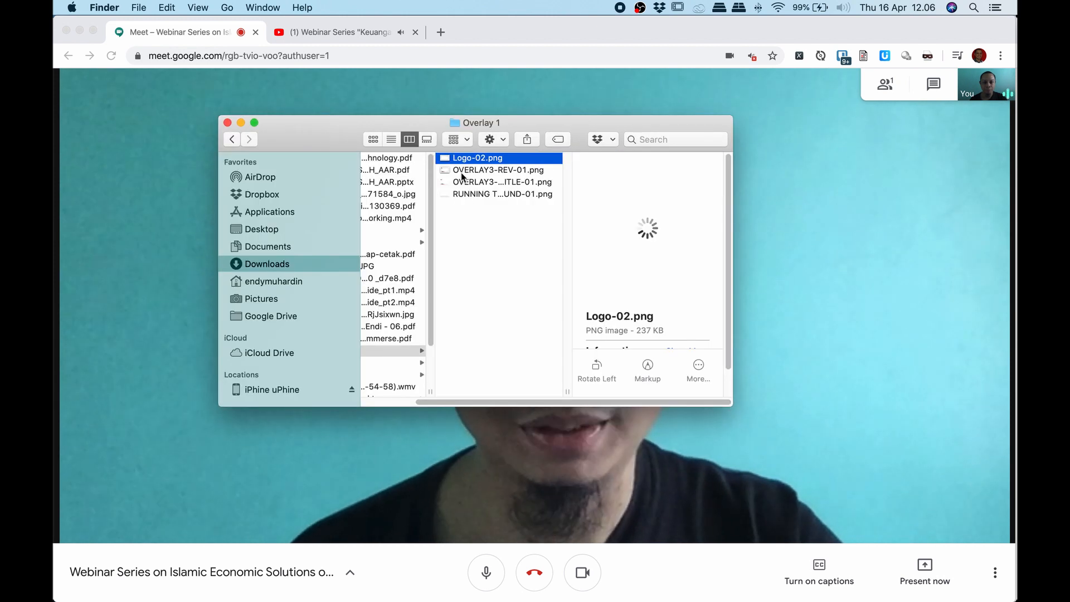
pyautogui.click(486, 169)
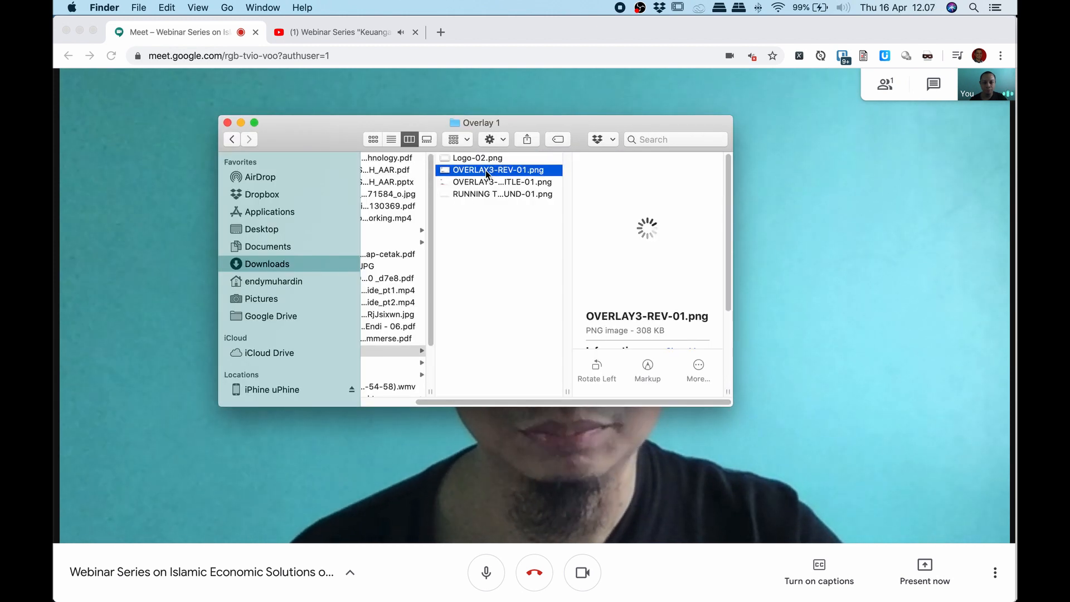
pyautogui.click(480, 159)
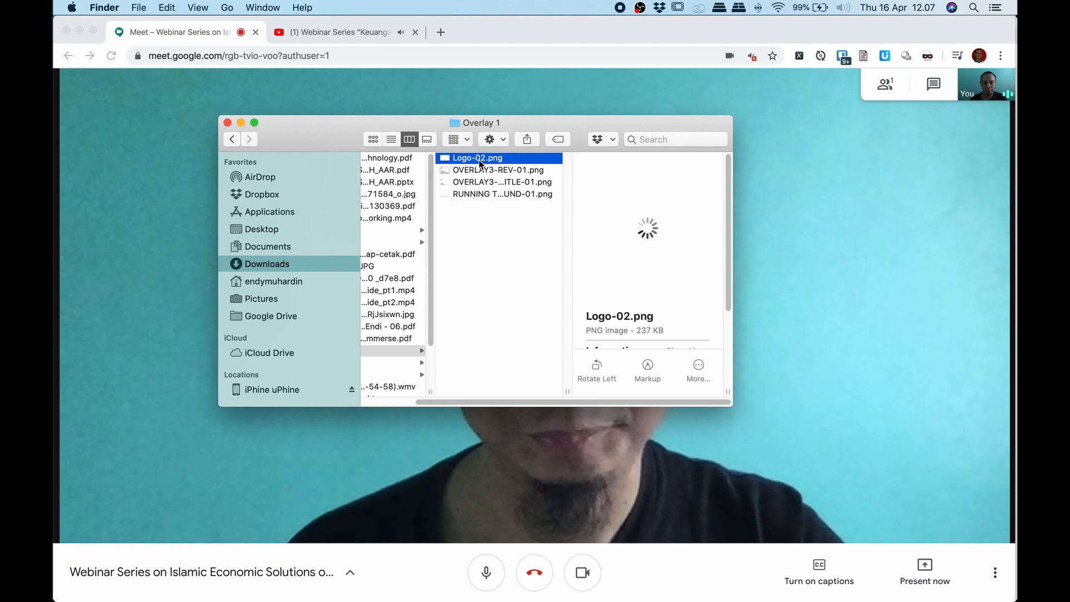
# Drag Logo-02.png into the OBS Sources list as a new source
pyautogui.press('super+h')
pyautogui.press('super+Tab')
pyautogui.press('super+Tab')
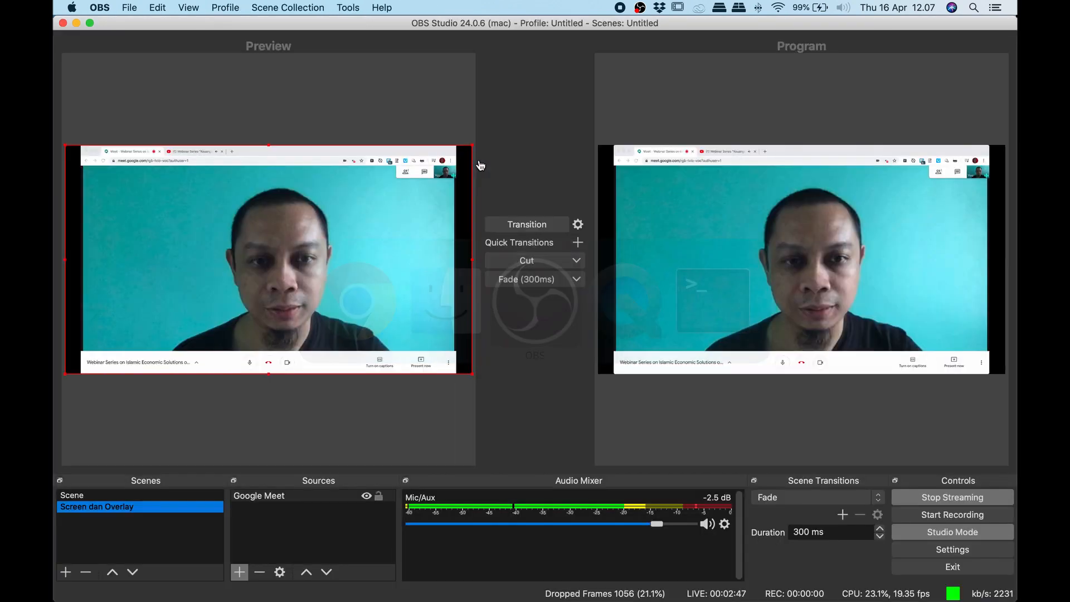
pyautogui.press('super+Tab')
pyautogui.press('super+Tab')
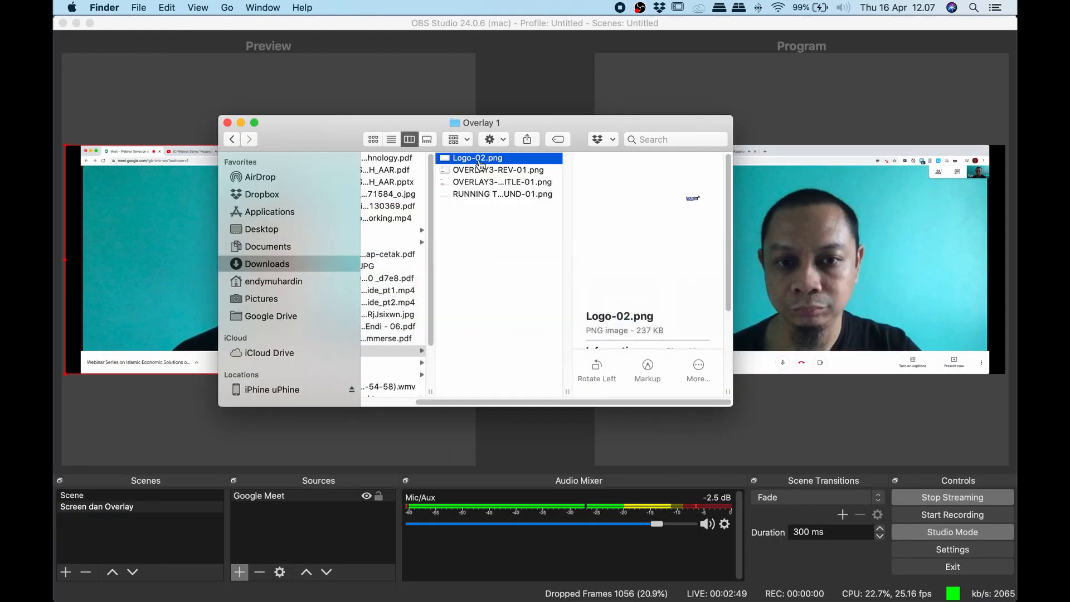
pyautogui.click(480, 161)
pyautogui.moveTo(390, 334); pyautogui.dragTo(360, 414)
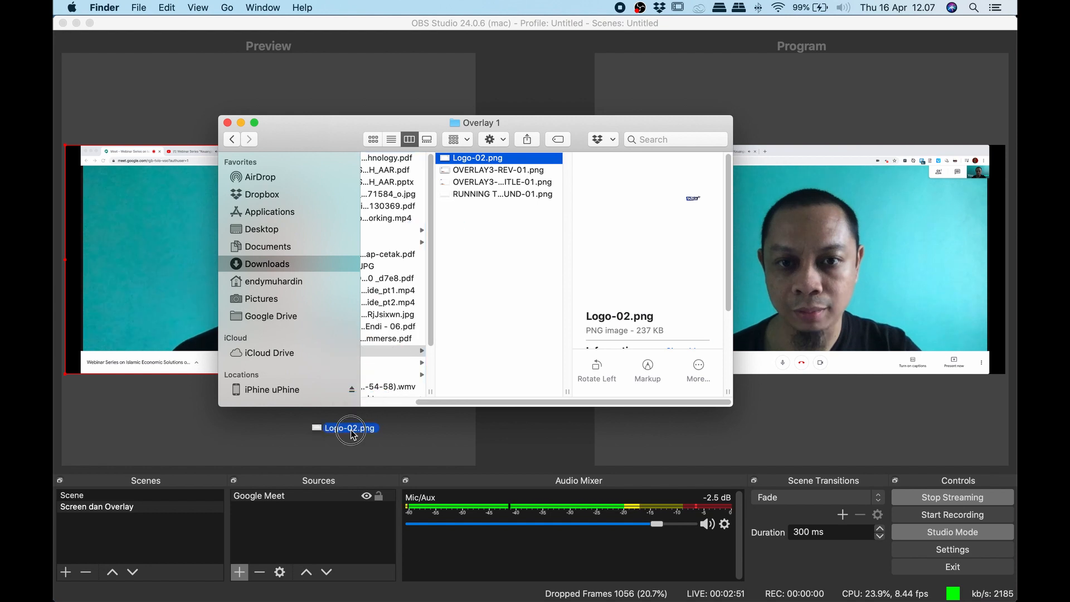
pyautogui.moveTo(329, 485); pyautogui.dragTo(316, 519)
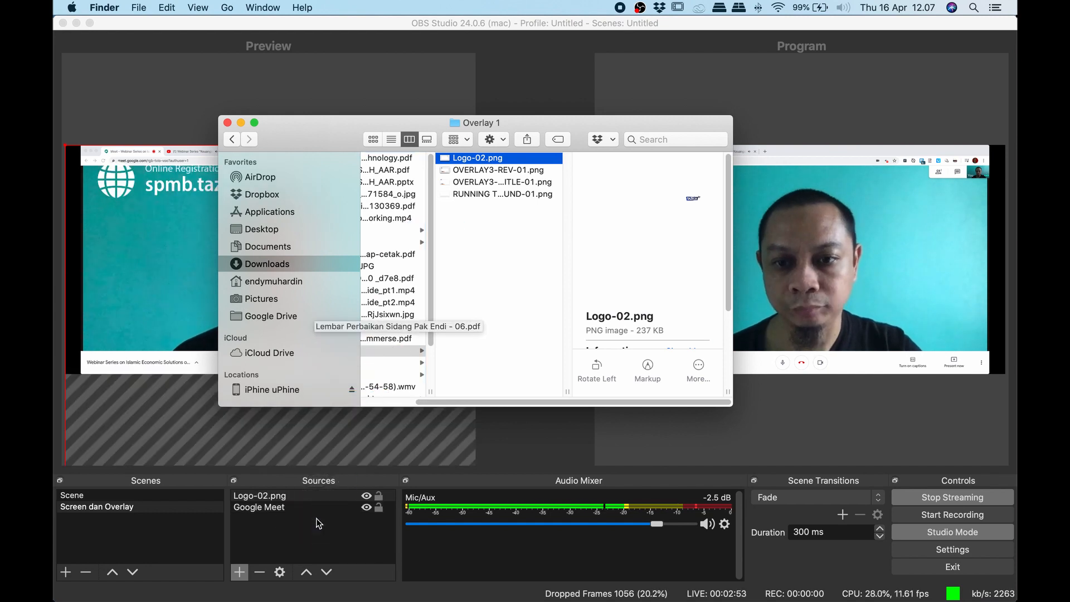
pyautogui.click(316, 519)
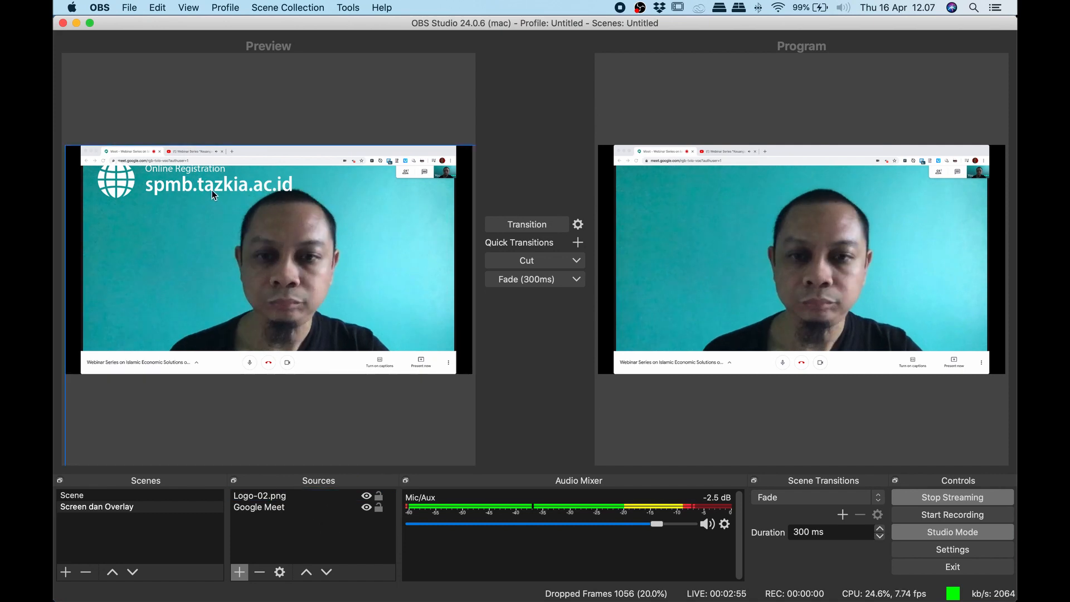
# Fit the Logo-02.png source to the canvas with Transform > Fit to screen
pyautogui.click(310, 499)
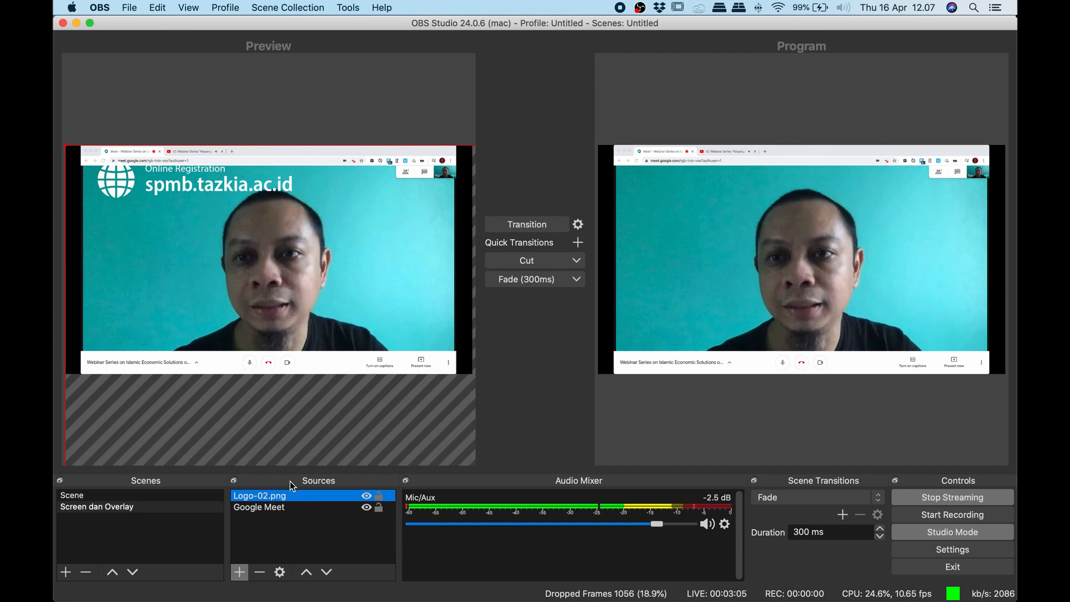
pyautogui.rightClick(286, 498)
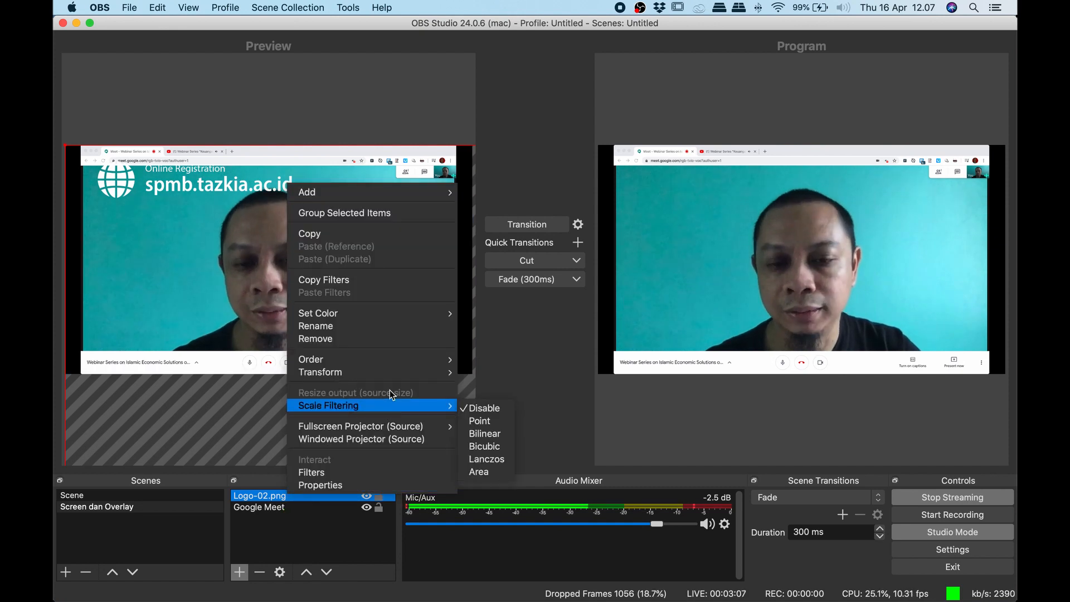
pyautogui.moveTo(394, 372)
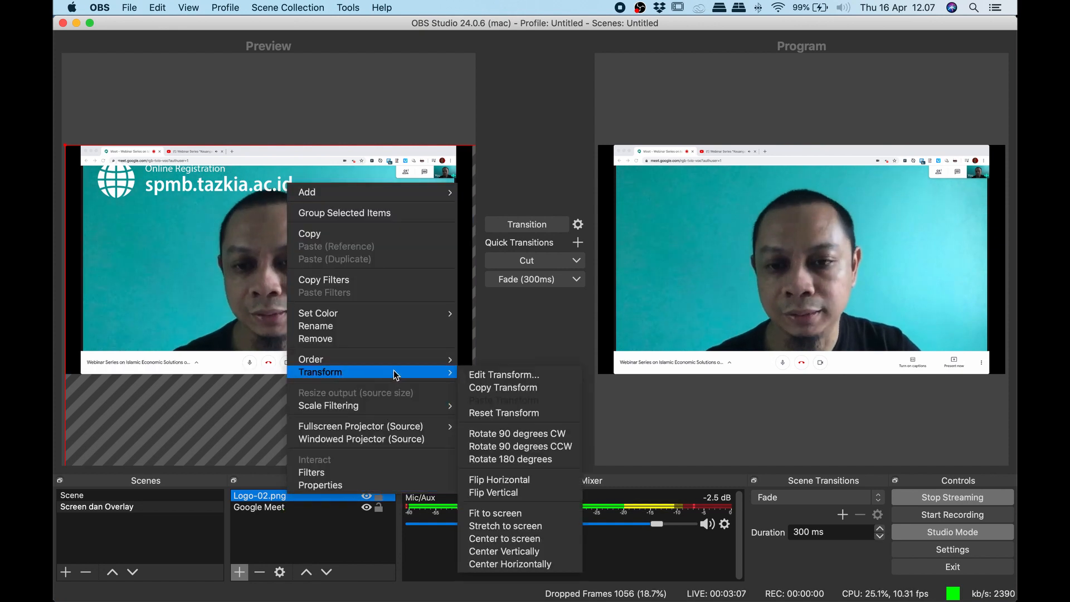
pyautogui.click(497, 514)
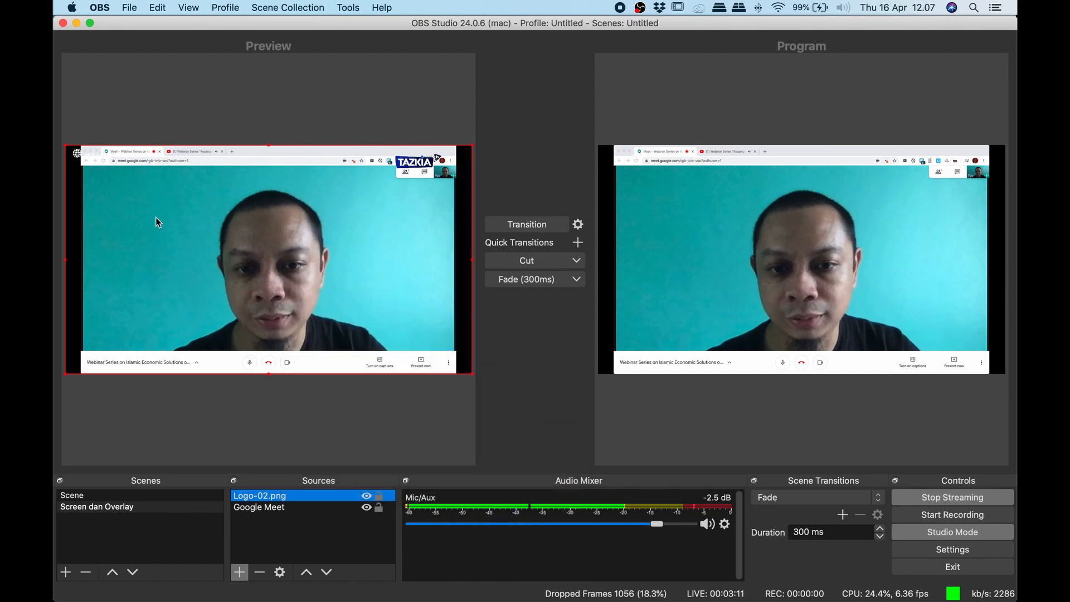
# Shrink and reposition the logo overlay so the TAZKIA logo sits in the Meet frame's top
pyautogui.moveTo(81, 153); pyautogui.dragTo(99, 177)
pyautogui.moveTo(389, 211); pyautogui.dragTo(368, 204)
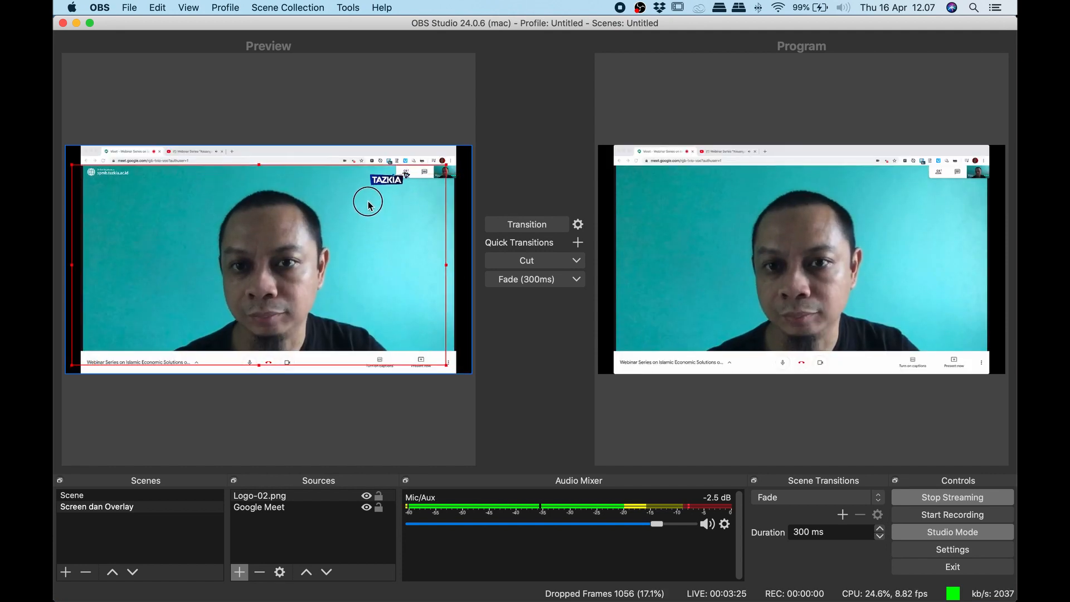
pyautogui.moveTo(446, 166); pyautogui.dragTo(405, 200)
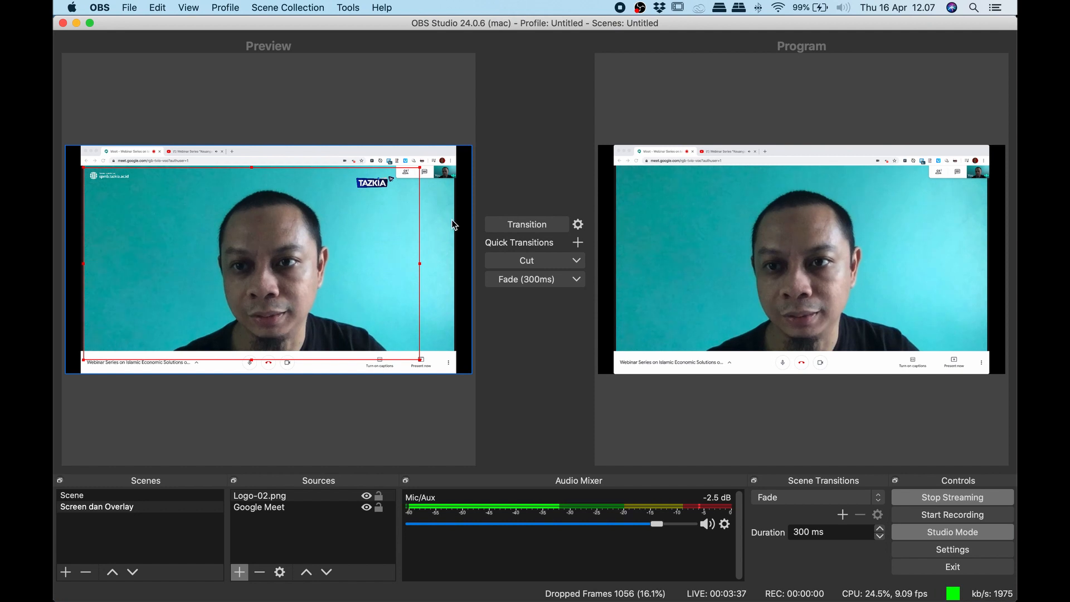
pyautogui.click(419, 361)
pyautogui.moveTo(419, 360)
pyautogui.mouseDown()
pyautogui.moveTo(418, 345)
pyautogui.moveTo(423, 358)
pyautogui.mouseUp()
pyautogui.moveTo(399, 294); pyautogui.dragTo(393, 288)
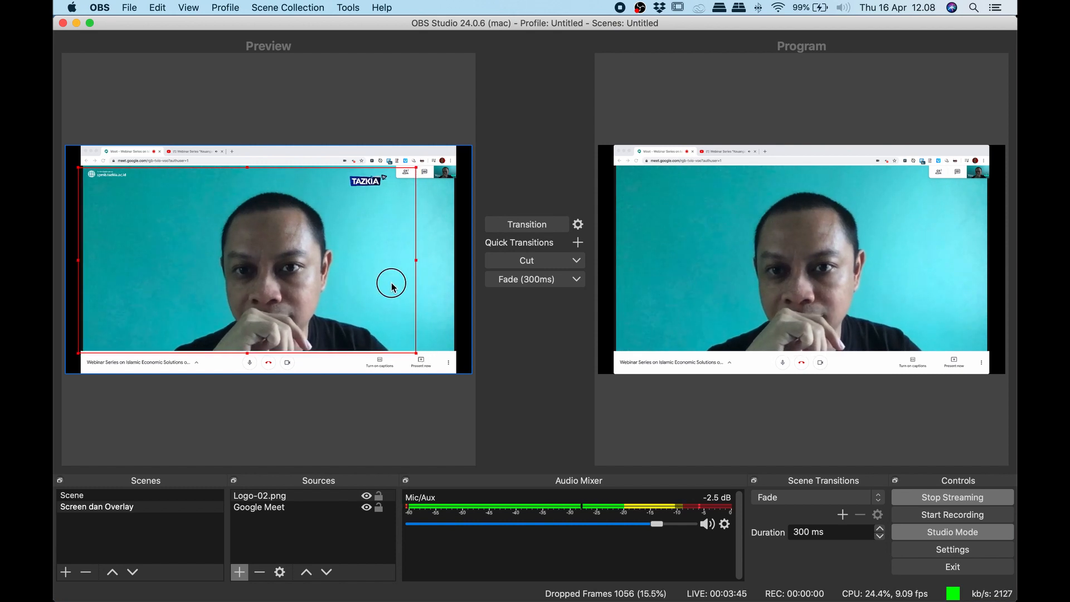
pyautogui.click(328, 534)
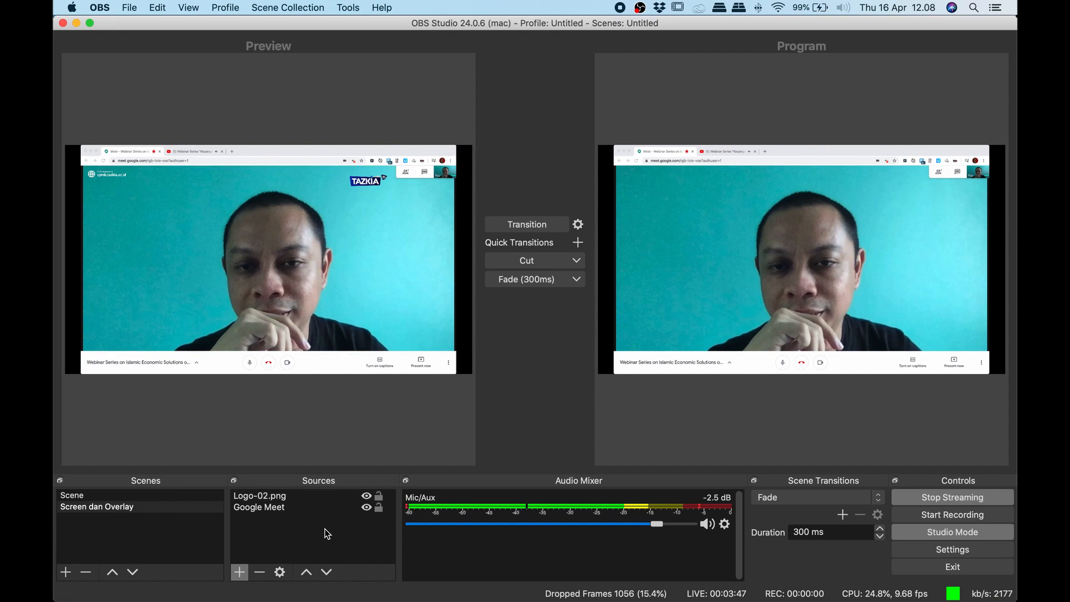
# Hide the Logo-02.png source and drag OVERLAY3-REV-01.png from Finder into OBS Sources
pyautogui.press('super+Tab')
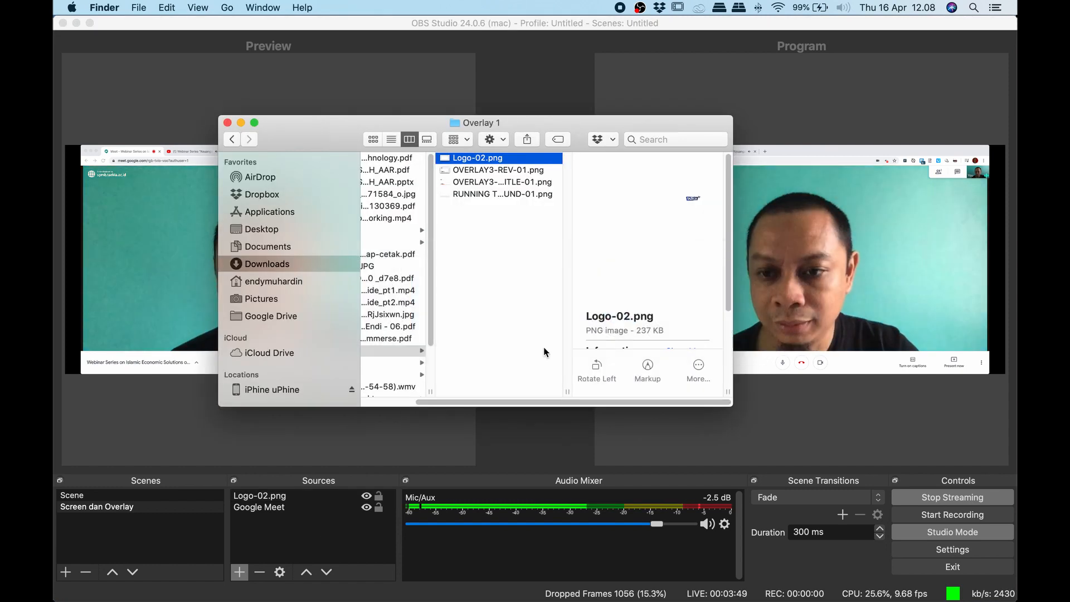
pyautogui.click(523, 170)
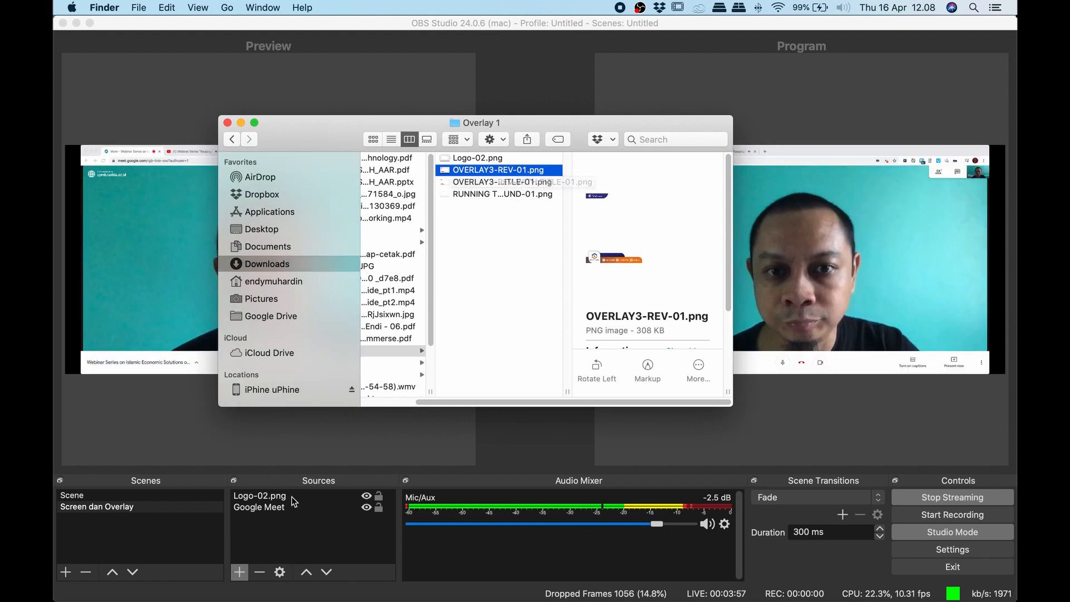
pyautogui.click(353, 505)
pyautogui.click(366, 496)
pyautogui.press('super+Tab')
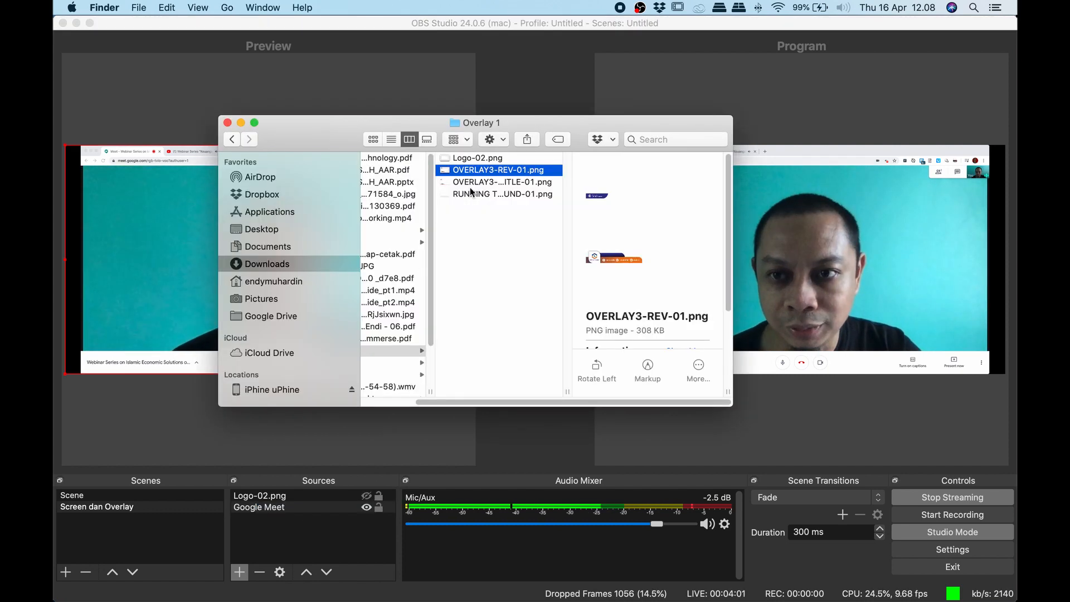
pyautogui.moveTo(471, 170); pyautogui.dragTo(332, 540)
# Add the OVERLAY3-REV-01.png banner, hide it, show Logo-02.png again, and send the scene live
pyautogui.click(333, 539)
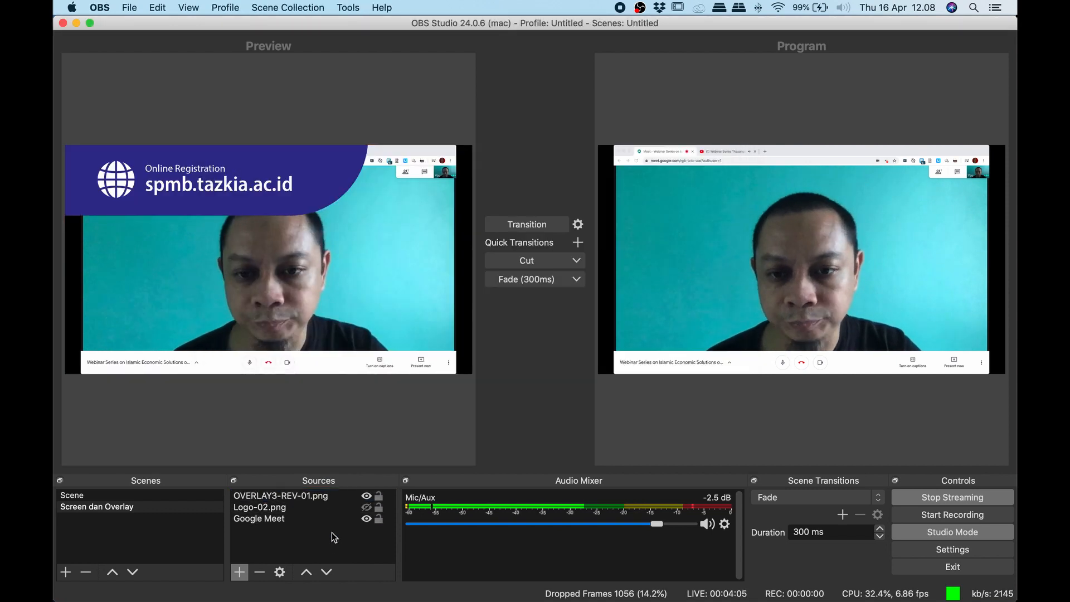
pyautogui.click(312, 497)
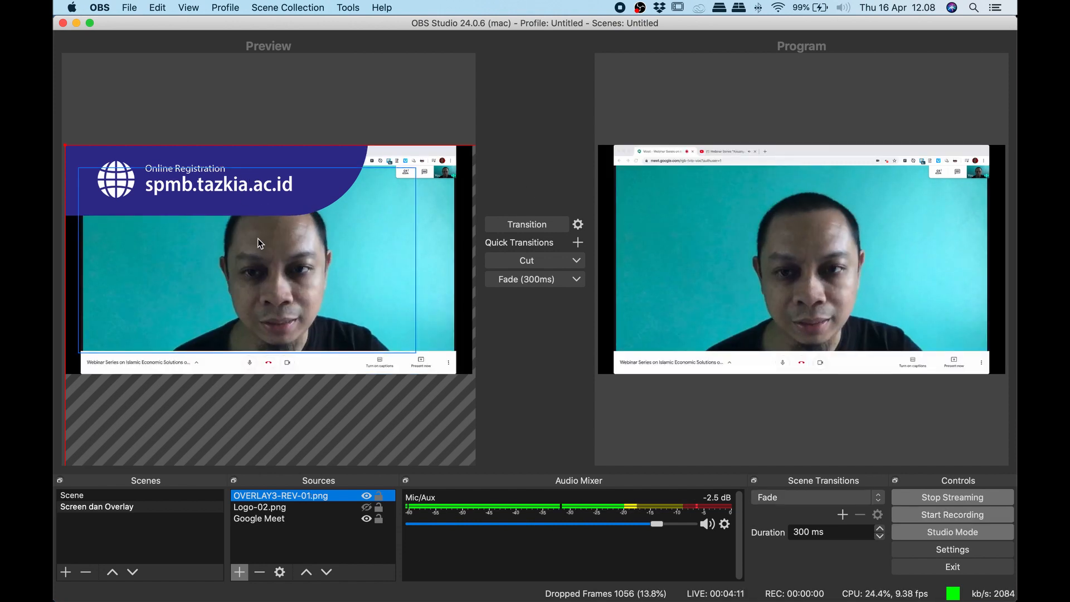
pyautogui.click(365, 496)
pyautogui.click(367, 507)
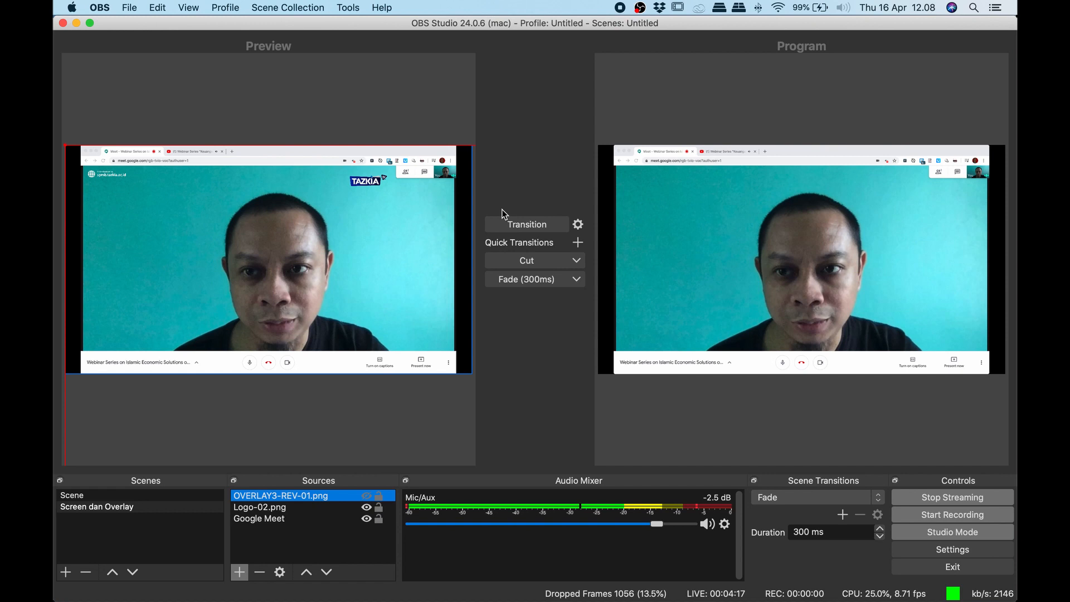
pyautogui.click(527, 224)
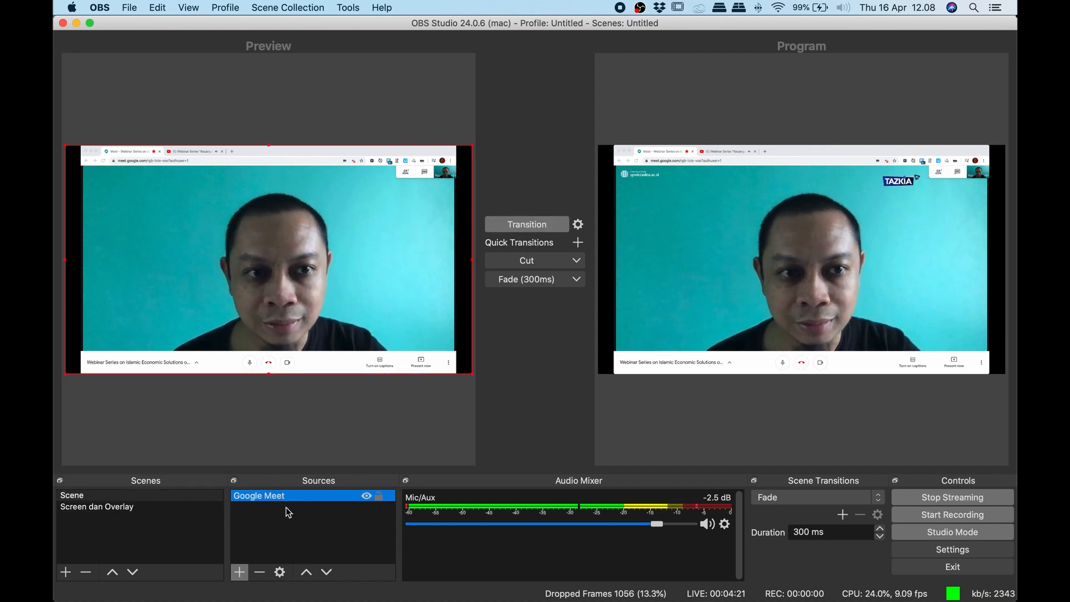
# In the Screen dan Overlay scene, hide and select the Logo-02.png source
pyautogui.click(184, 508)
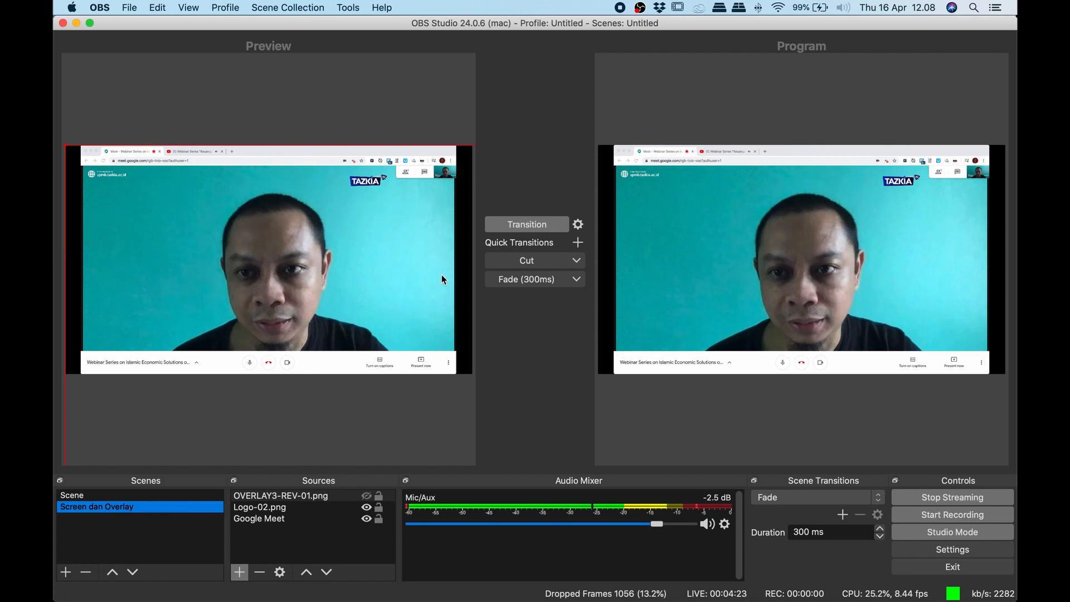
pyautogui.click(367, 508)
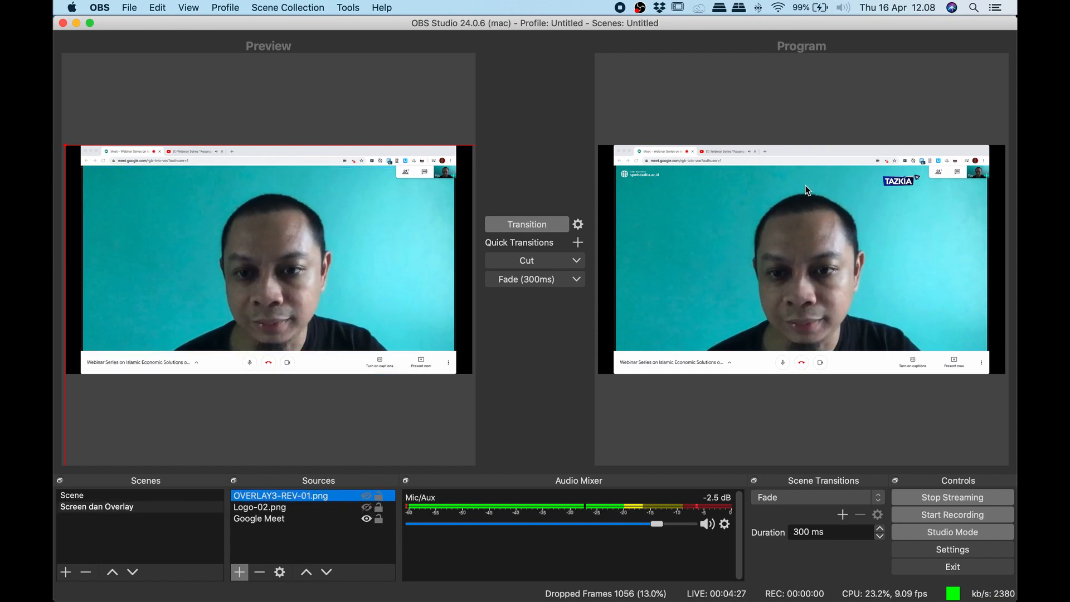
pyautogui.click(294, 508)
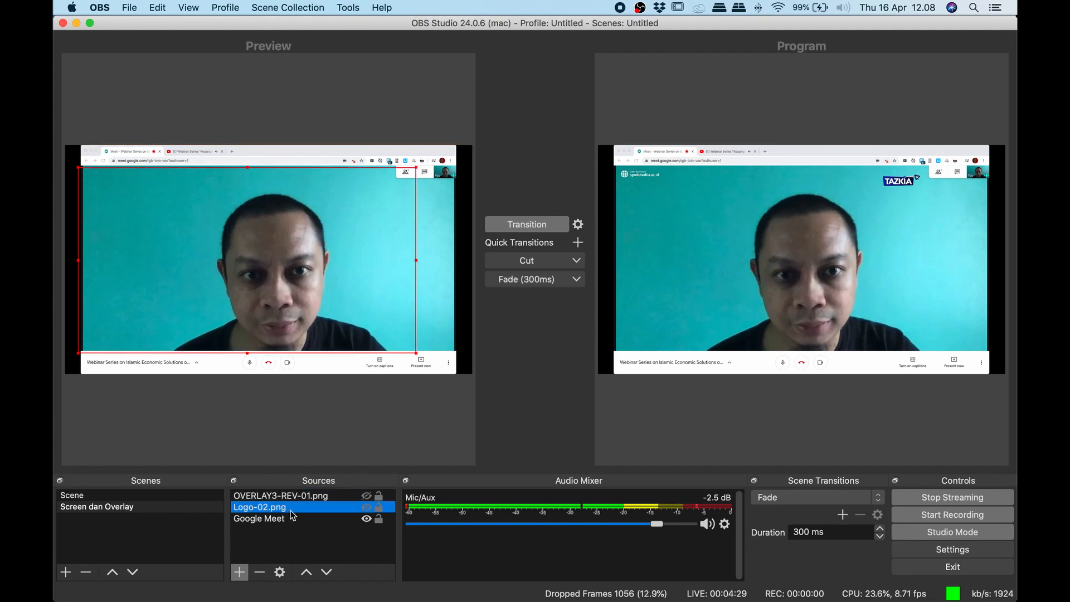
# Unhide OVERLAY3-REV-01.png, fit it to the full canvas, and unhide Logo-02.png
pyautogui.click(366, 495)
pyautogui.rightClick(333, 496)
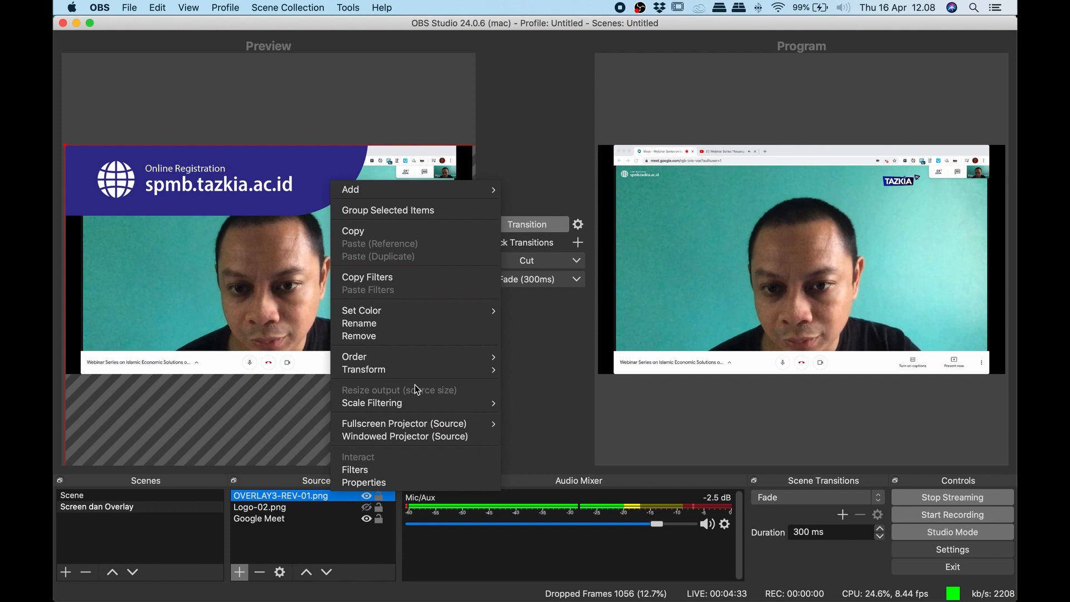
pyautogui.moveTo(423, 370)
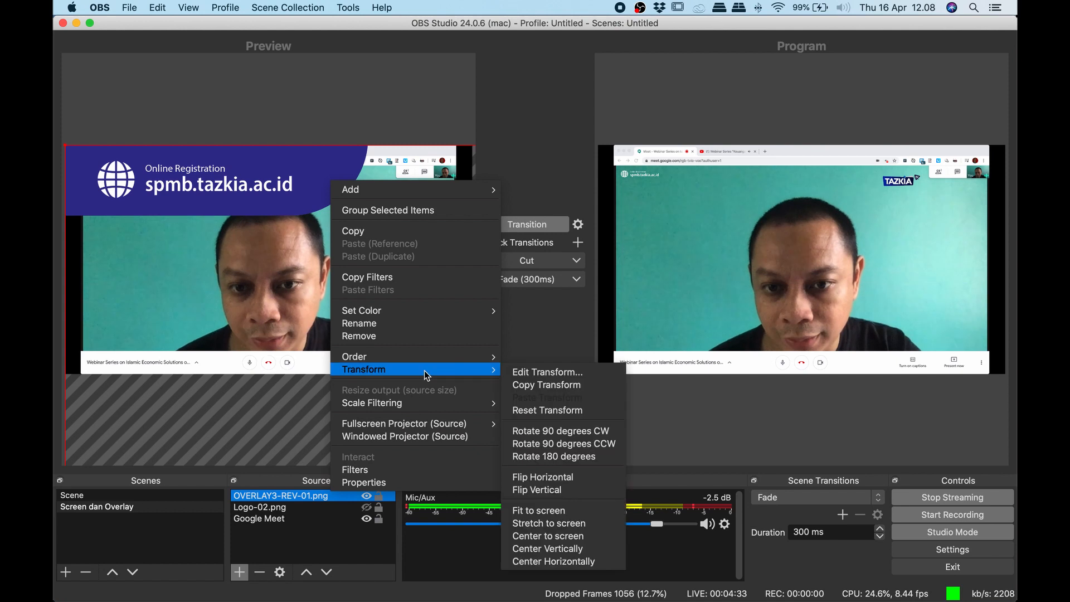
pyautogui.click(584, 512)
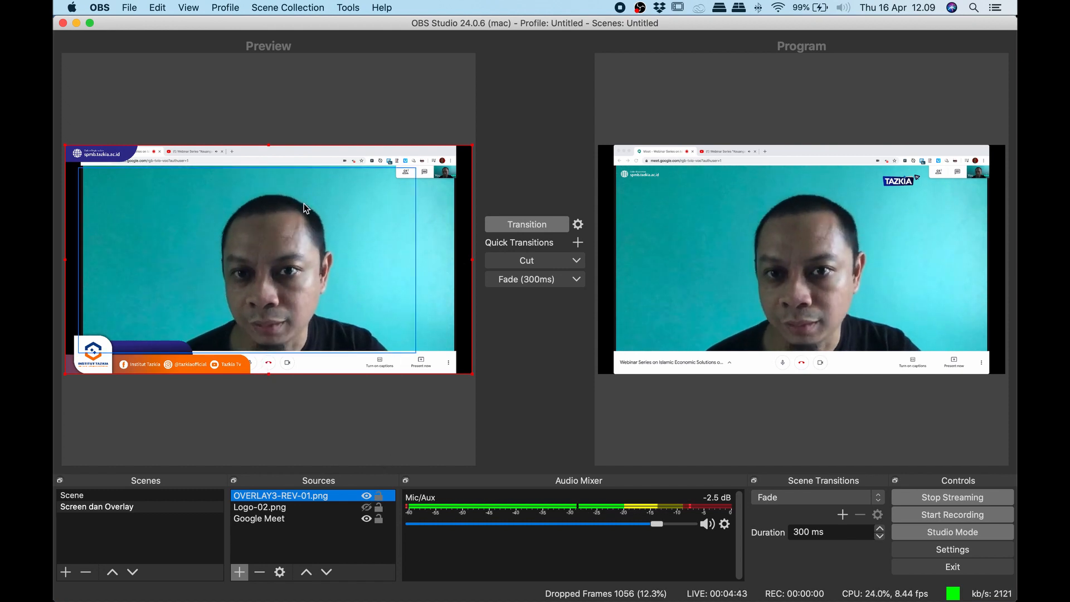
pyautogui.click(367, 509)
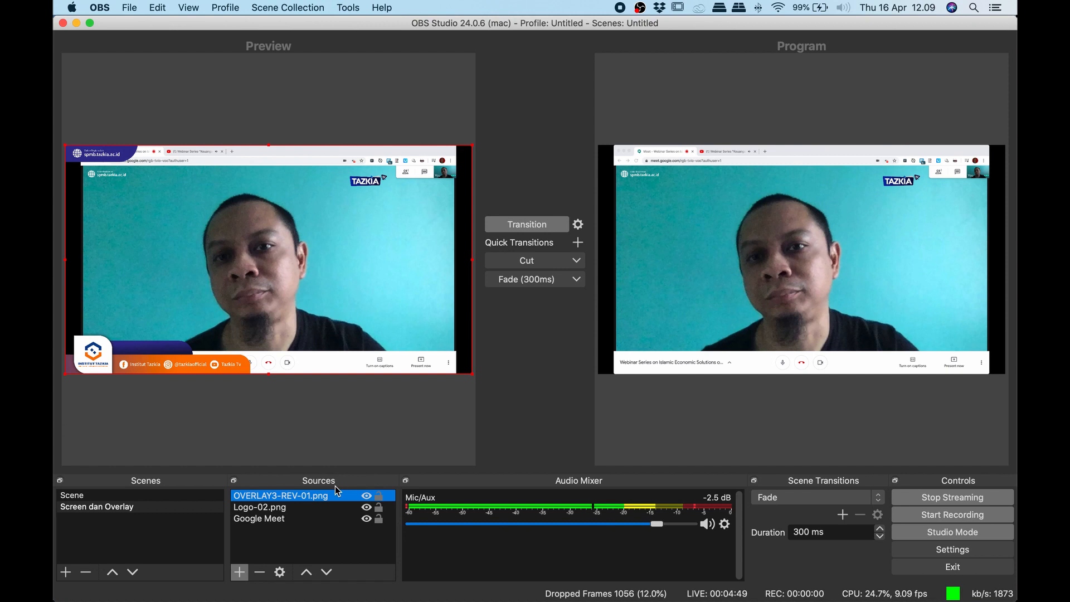
pyautogui.press('super+Tab')
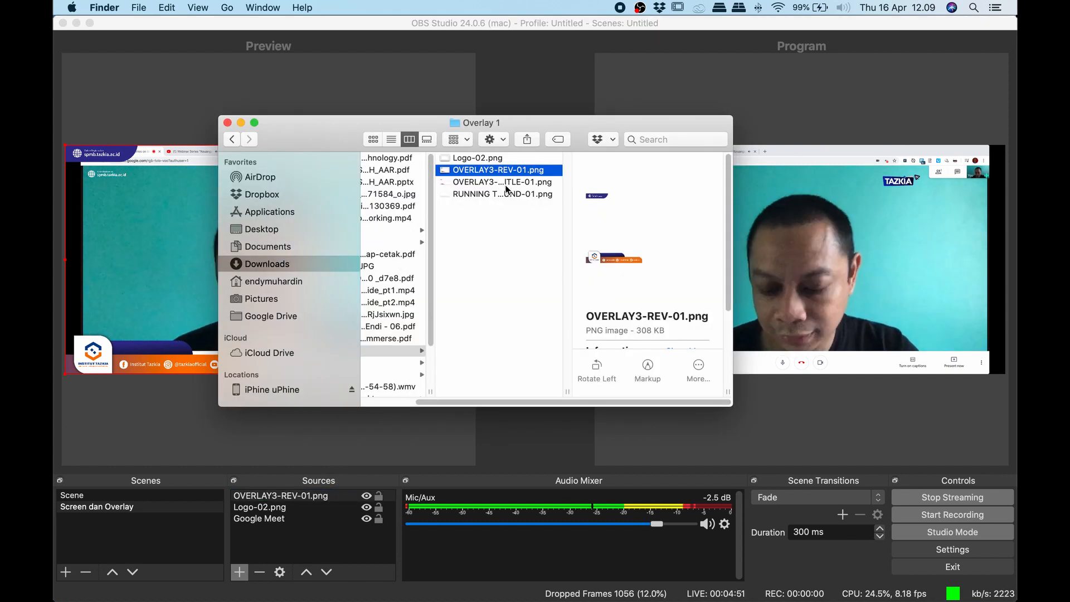
pyautogui.moveTo(511, 195); pyautogui.dragTo(425, 385)
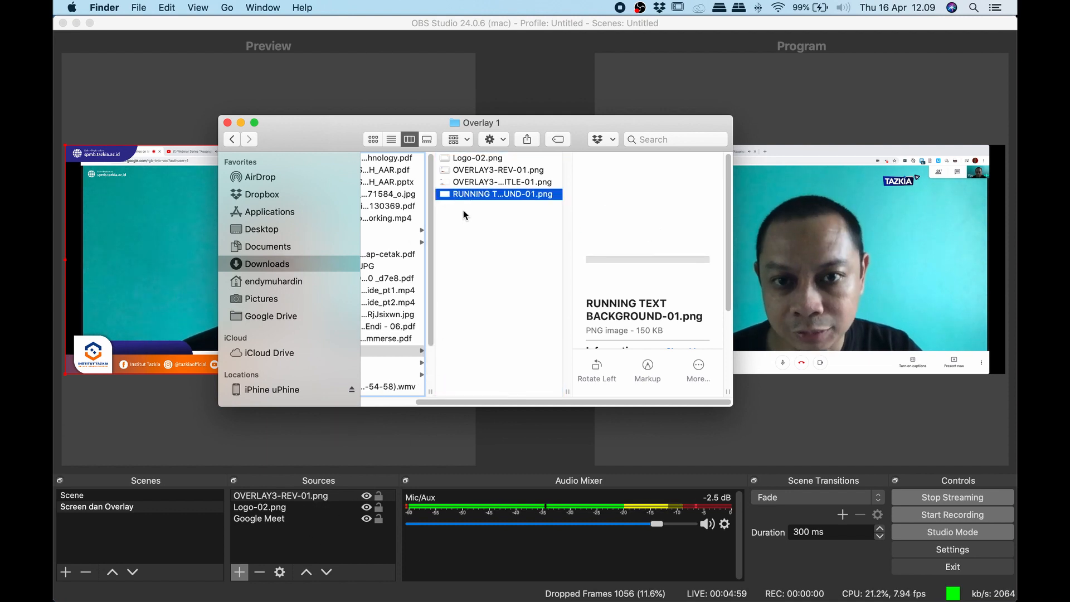
pyautogui.moveTo(465, 199); pyautogui.dragTo(476, 294)
pyautogui.click(342, 560)
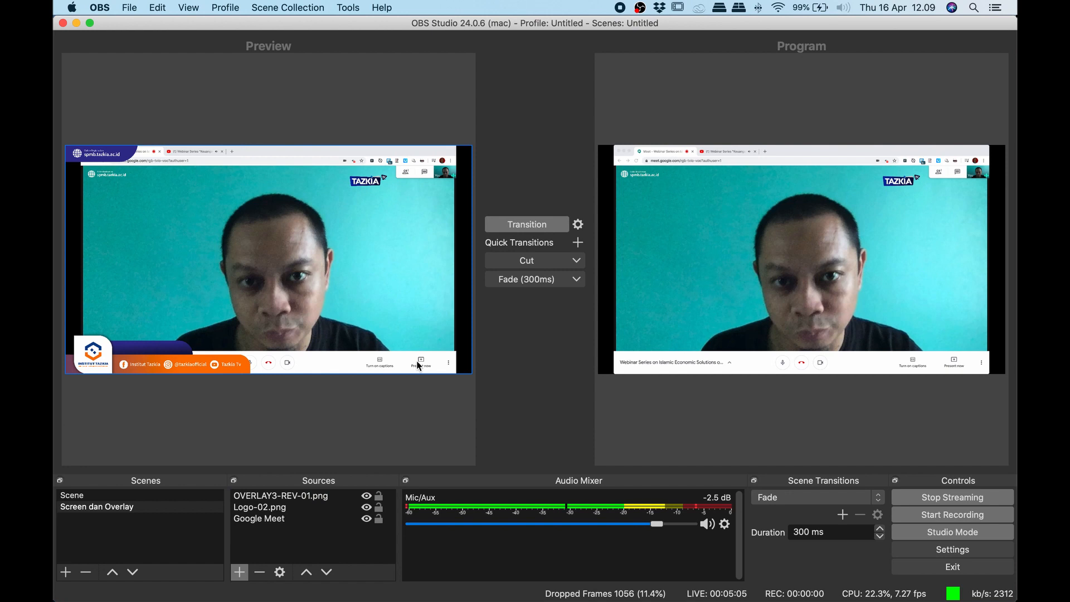
# Create a Text (FreeType 2) source named 'Running Text'
pyautogui.click(241, 569)
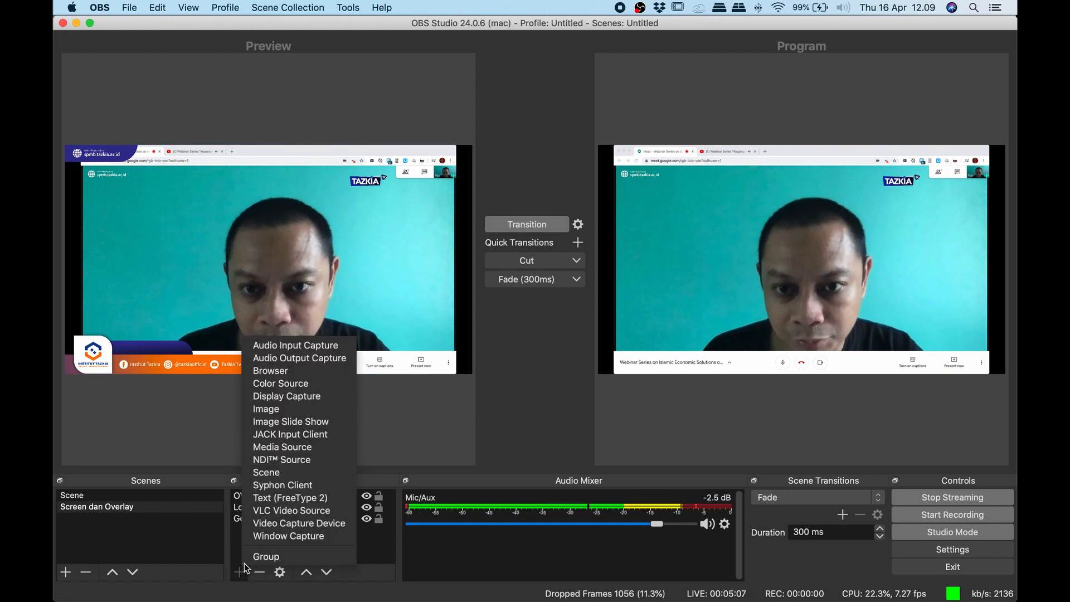
pyautogui.click(295, 497)
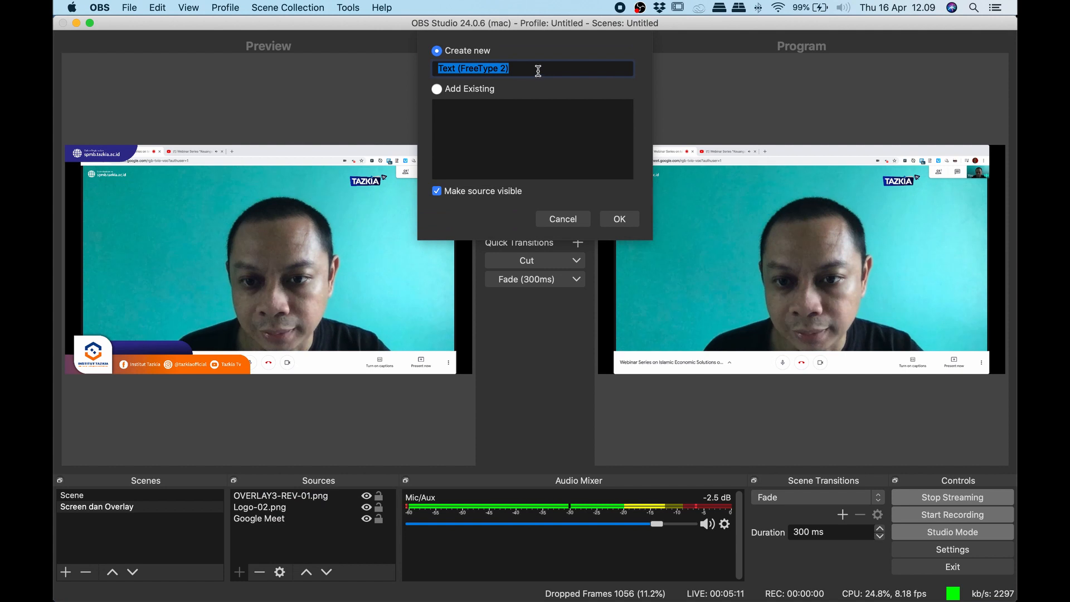
pyautogui.write('Running Text')
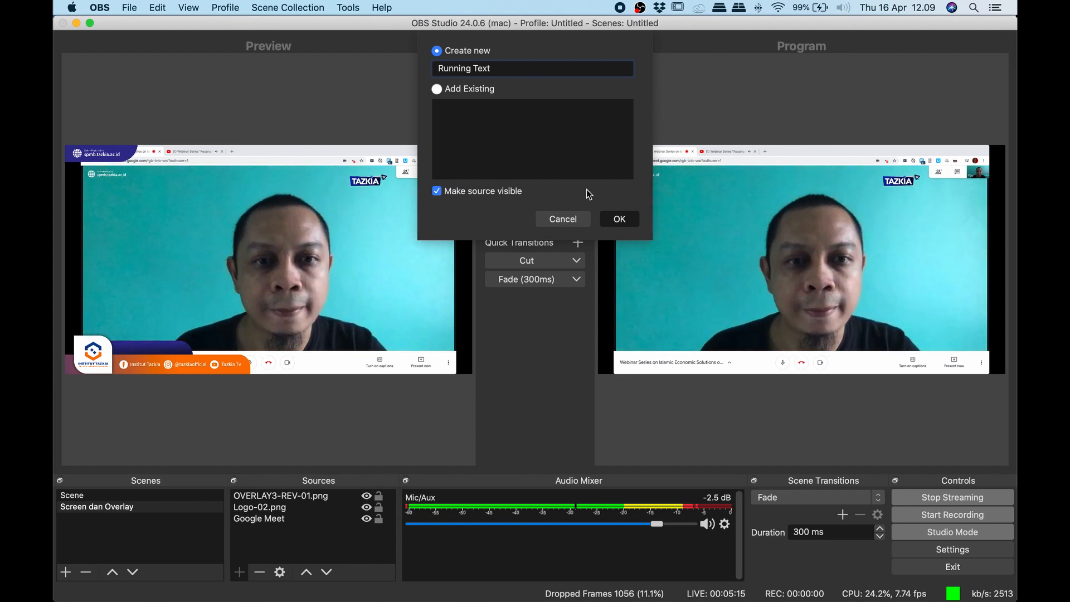
pyautogui.press('Return')
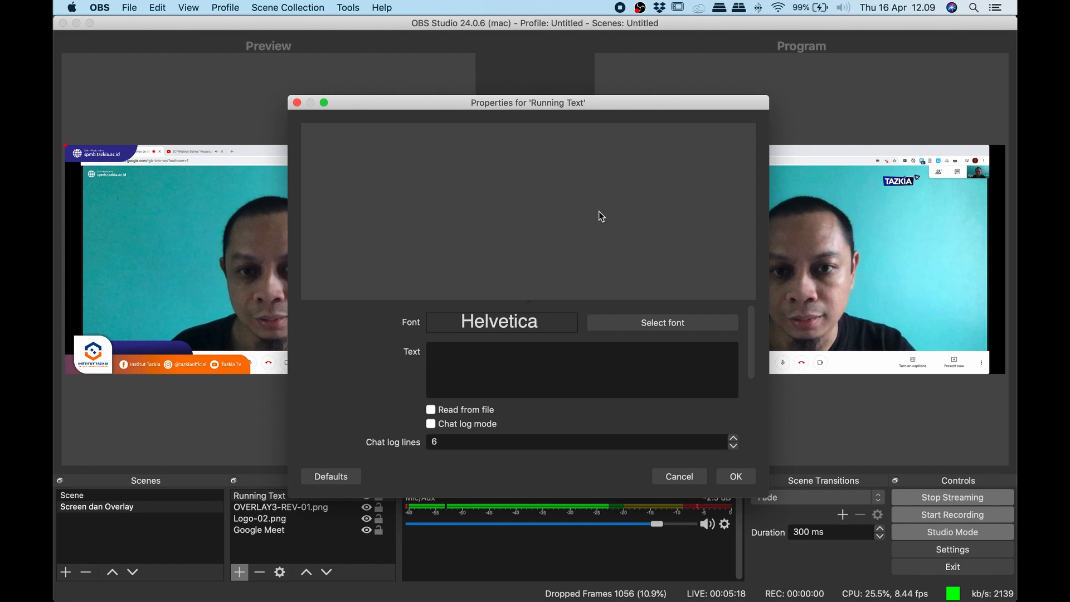
pyautogui.click(569, 351)
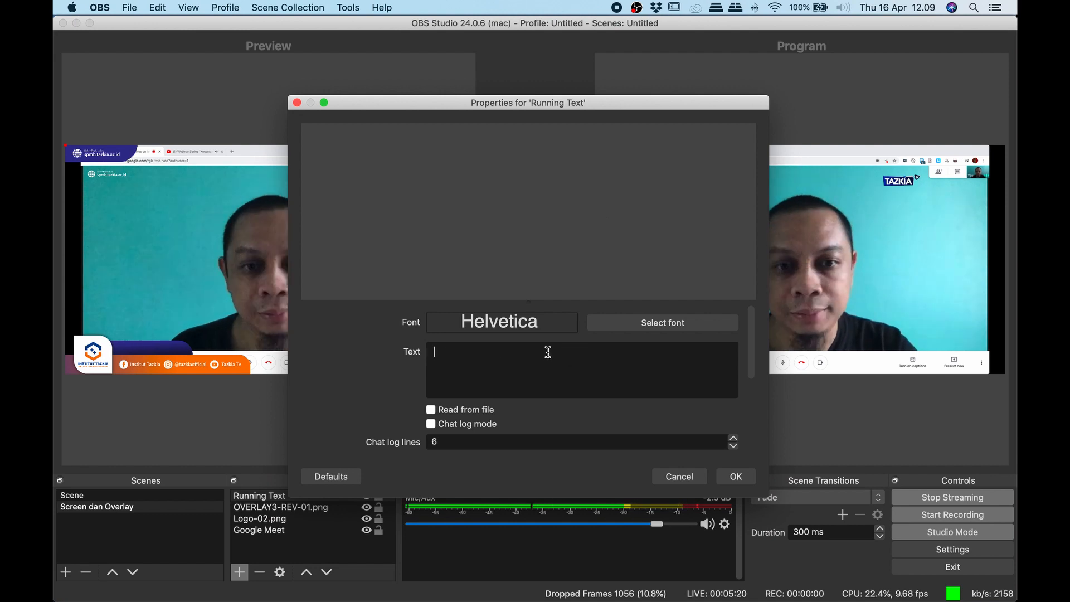
pyautogui.write('Institut T')
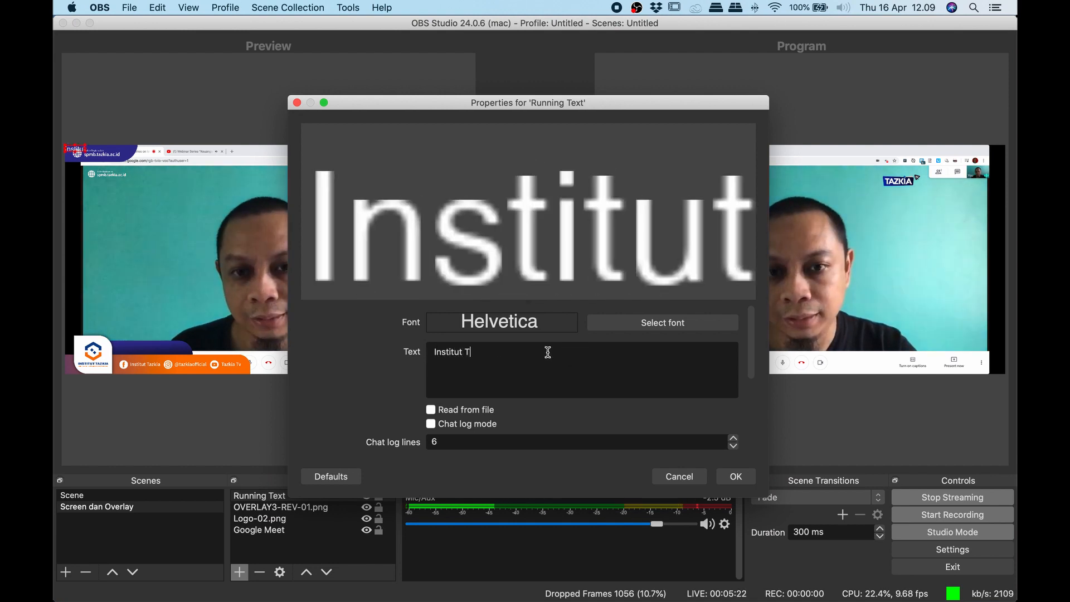
pyautogui.write('azkia membu')
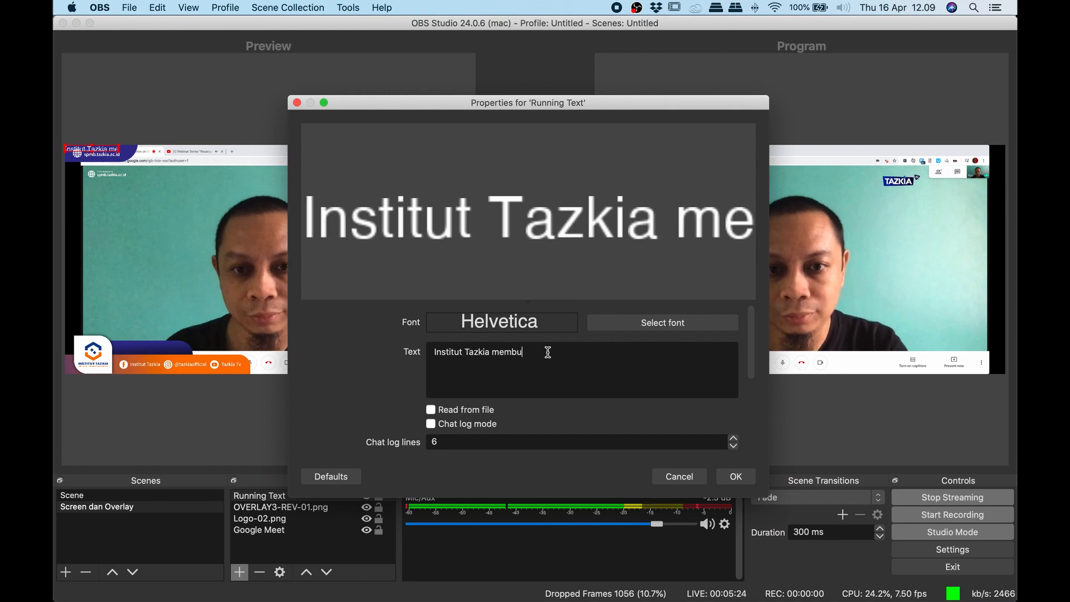
pyautogui.write('afta')
pyautogui.press('BackSpace')
pyautogui.press('BackSpace')
pyautogui.press('BackSpace')
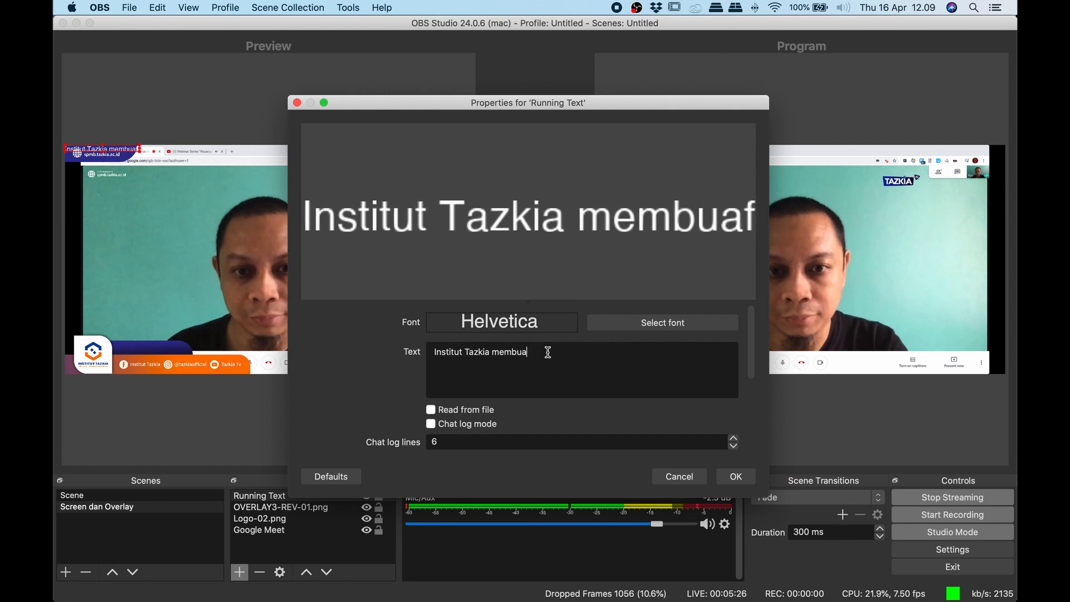
pyautogui.write('ka')
pyautogui.press('BackSpace')
pyautogui.press('BackSpace')
pyautogui.press('BackSpace')
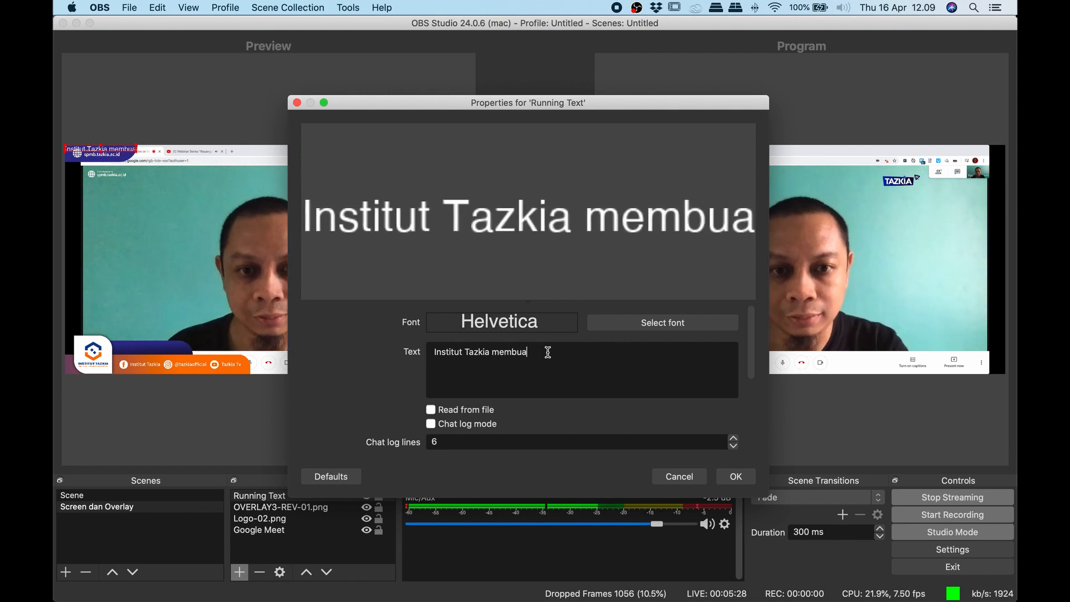
pyautogui.write('kia membu')
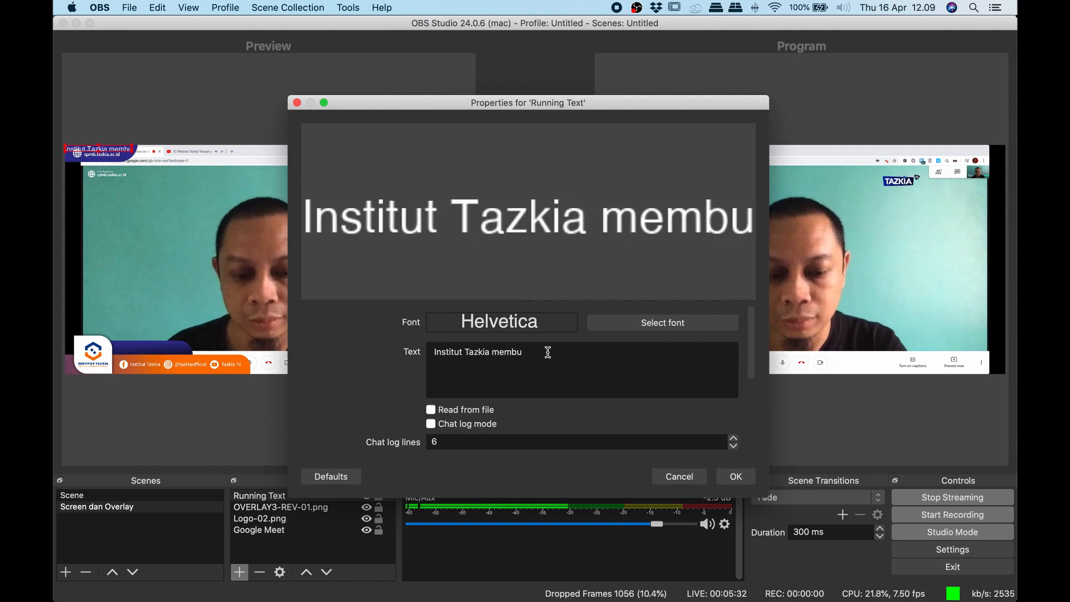
pyautogui.write('ka')
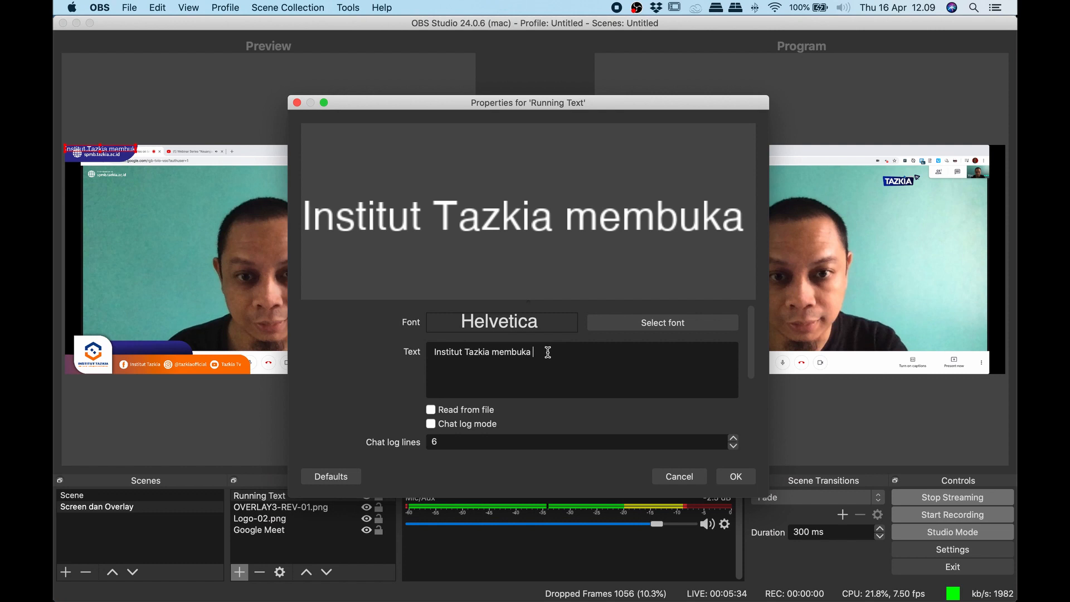
pyautogui.write(' pendaf')
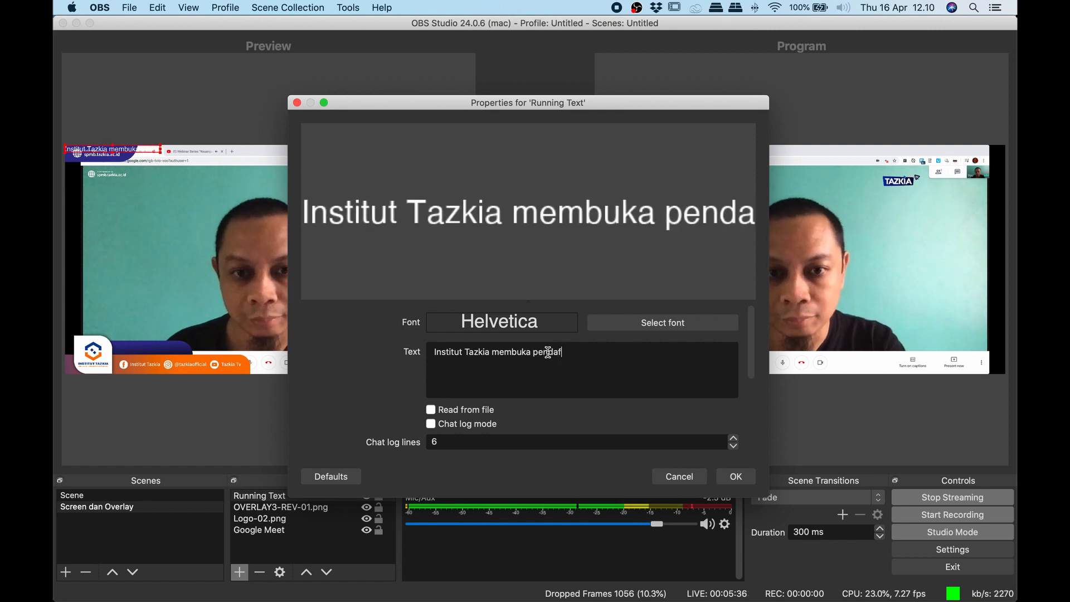
pyautogui.write('taran mahas')
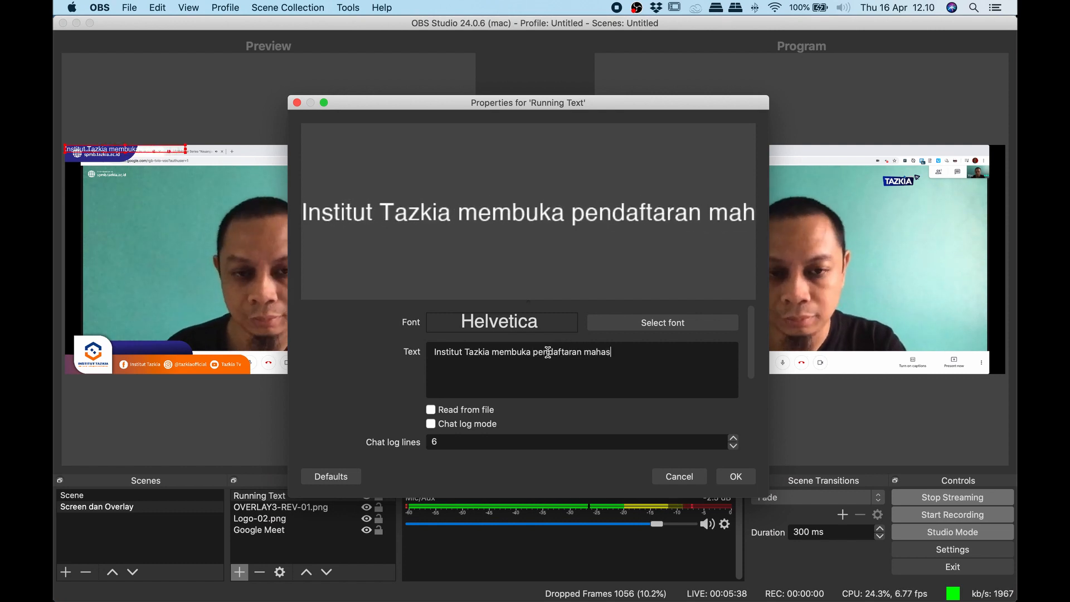
pyautogui.write('iswa baru')
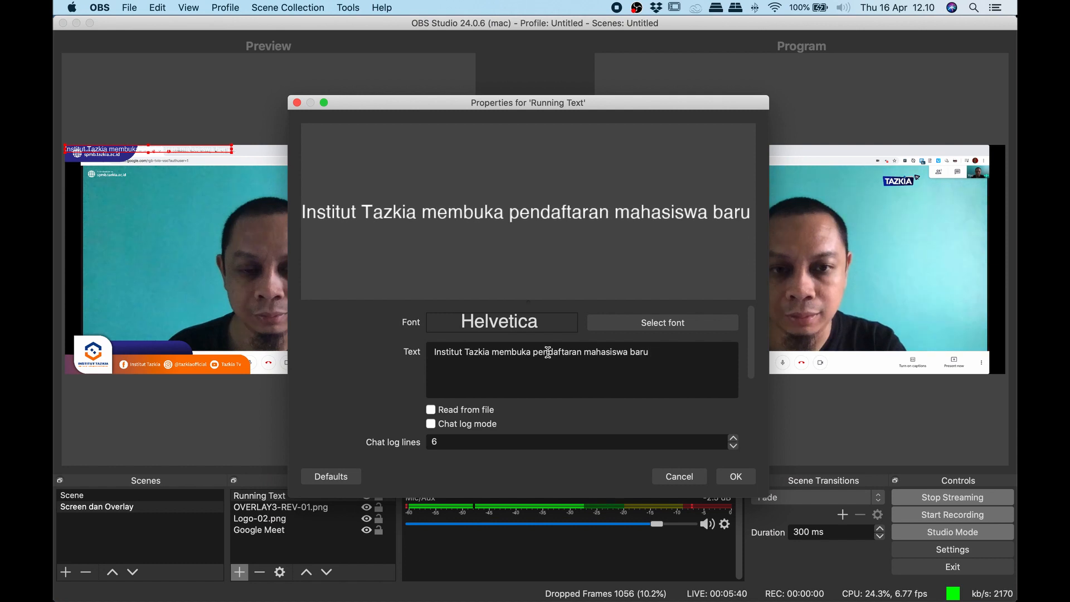
pyautogui.write('. Diskon ')
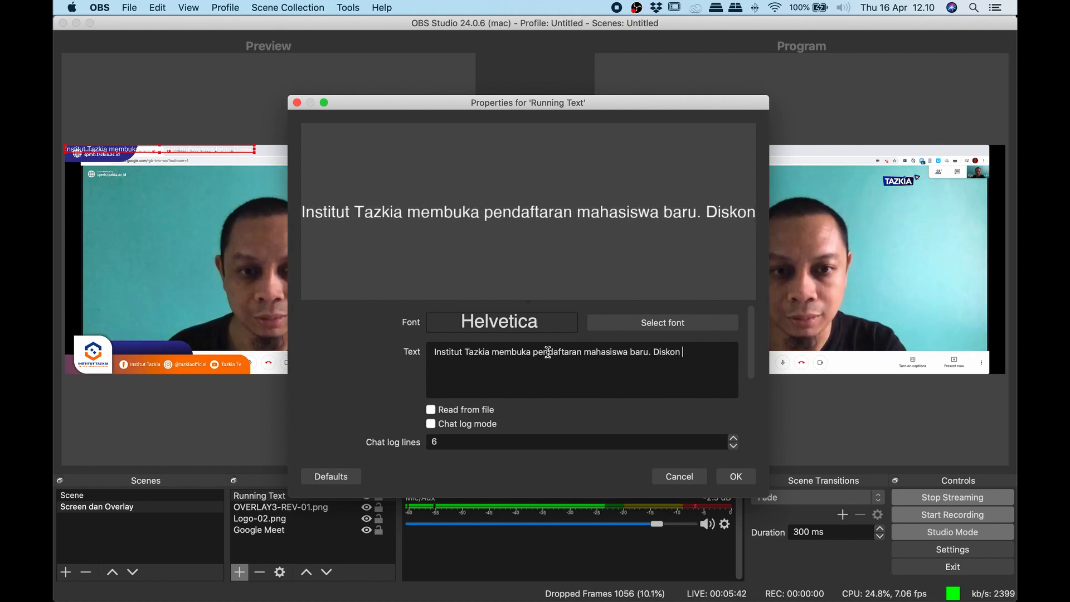
pyautogui.write('UP ')
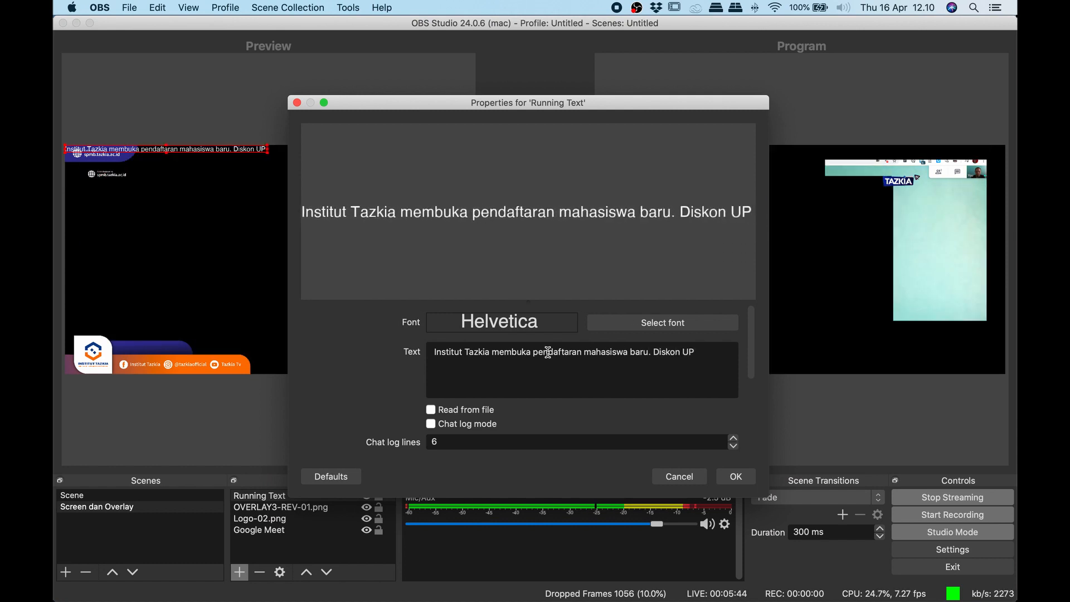
pyautogui.write('35%    ')
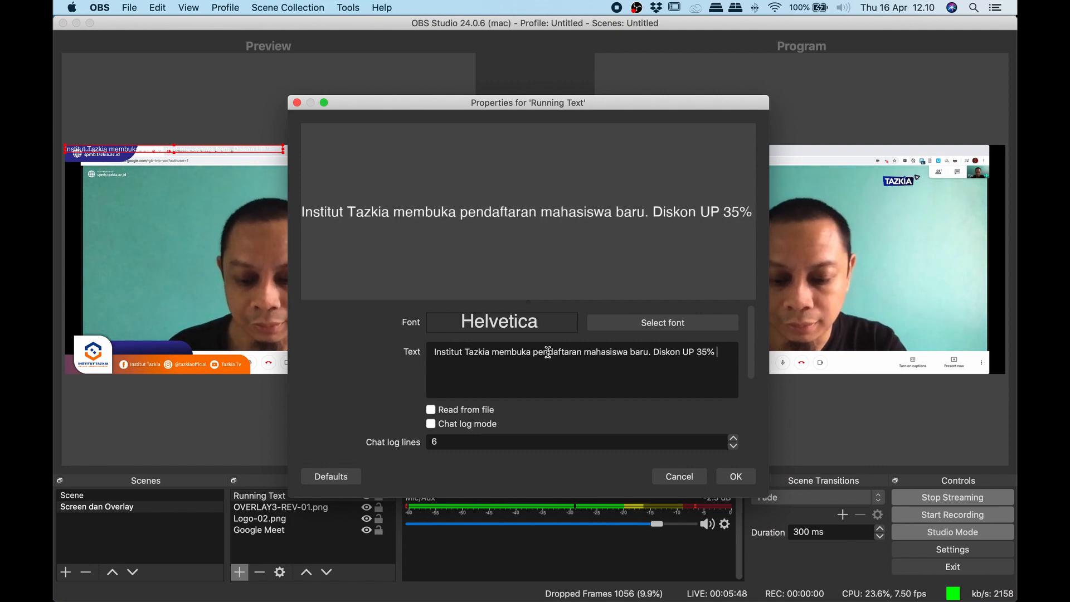
pyautogui.write('|    https')
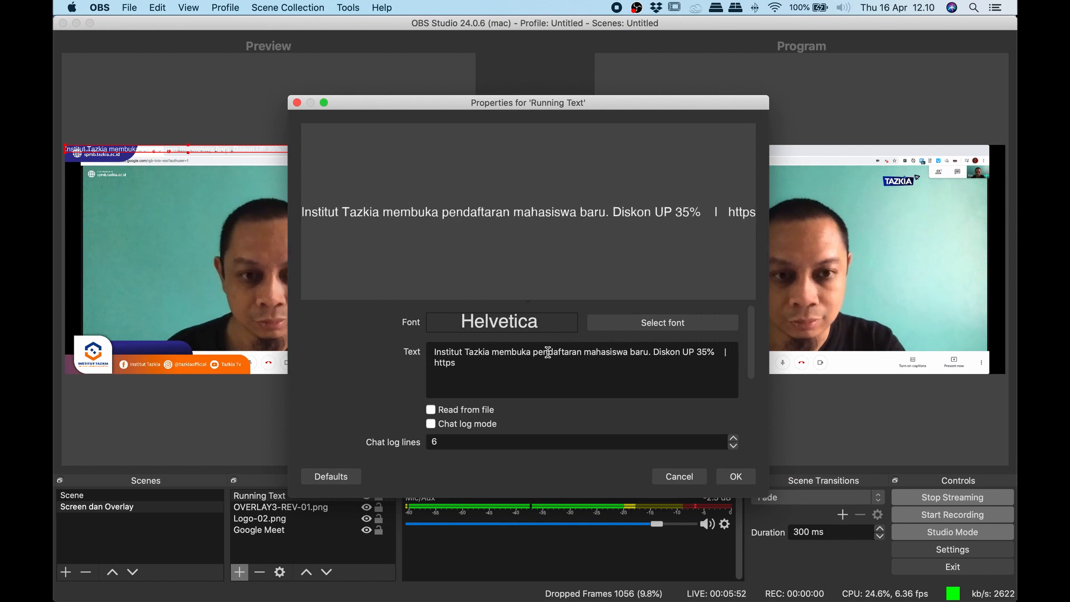
pyautogui.write('://spmb')
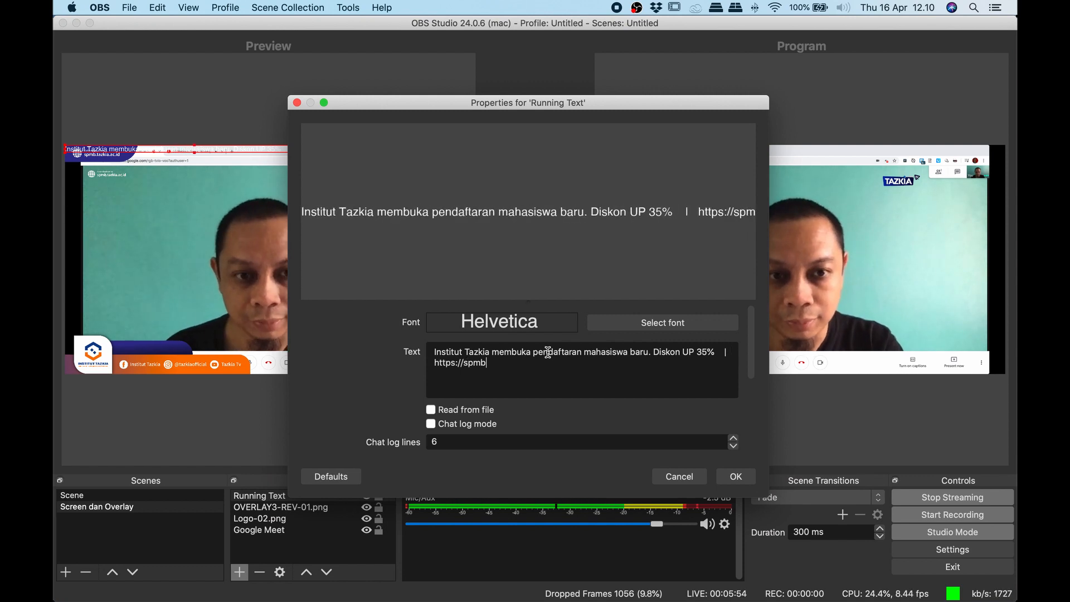
pyautogui.write('.tazkia.ac')
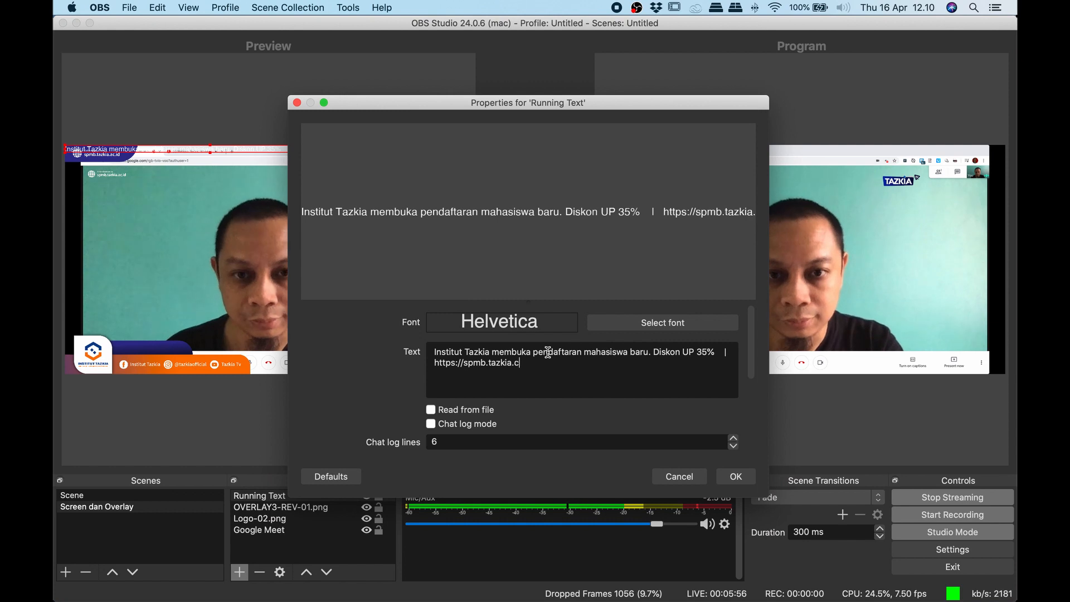
pyautogui.press('BackSpace')
pyautogui.write('acid')
pyautogui.press('BackSpace')
pyautogui.press('BackSpace')
pyautogui.write('.id     |')
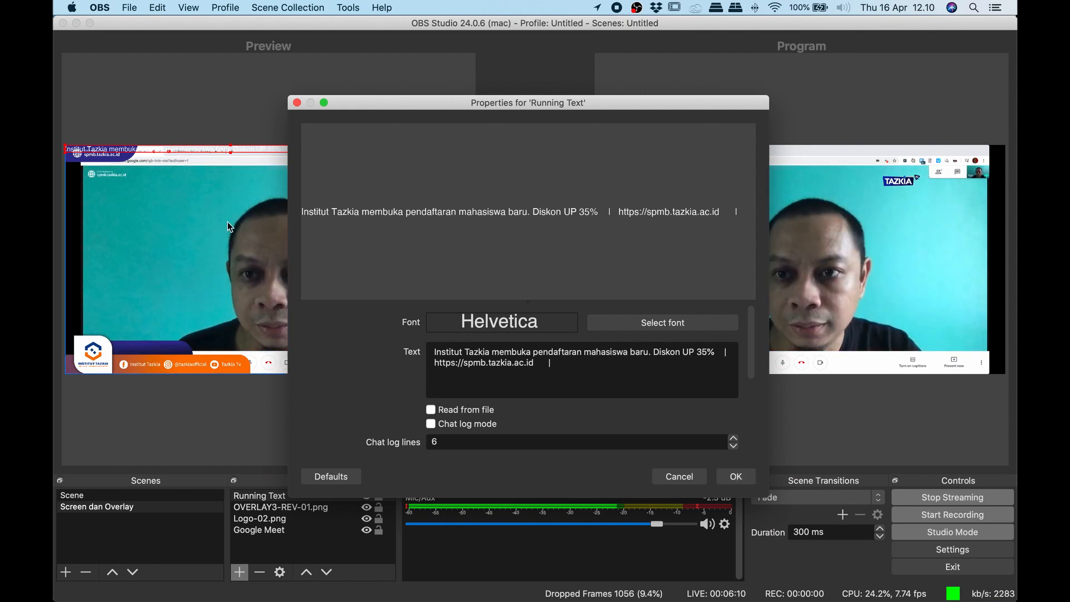
pyautogui.click(652, 325)
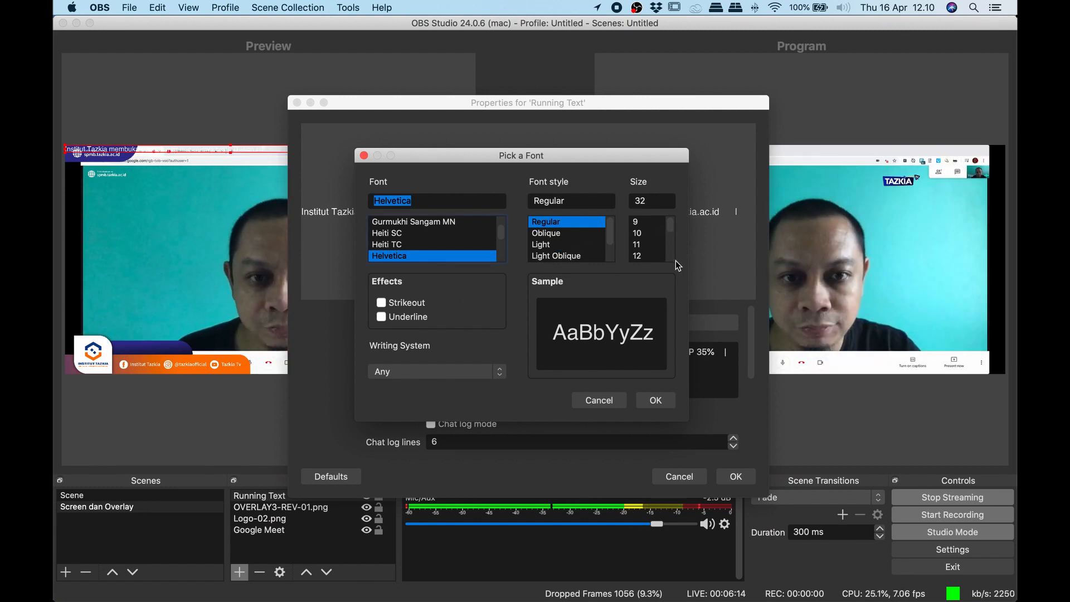
# Choose font size 64 for the Helvetica Regular running text
pyautogui.click(672, 242)
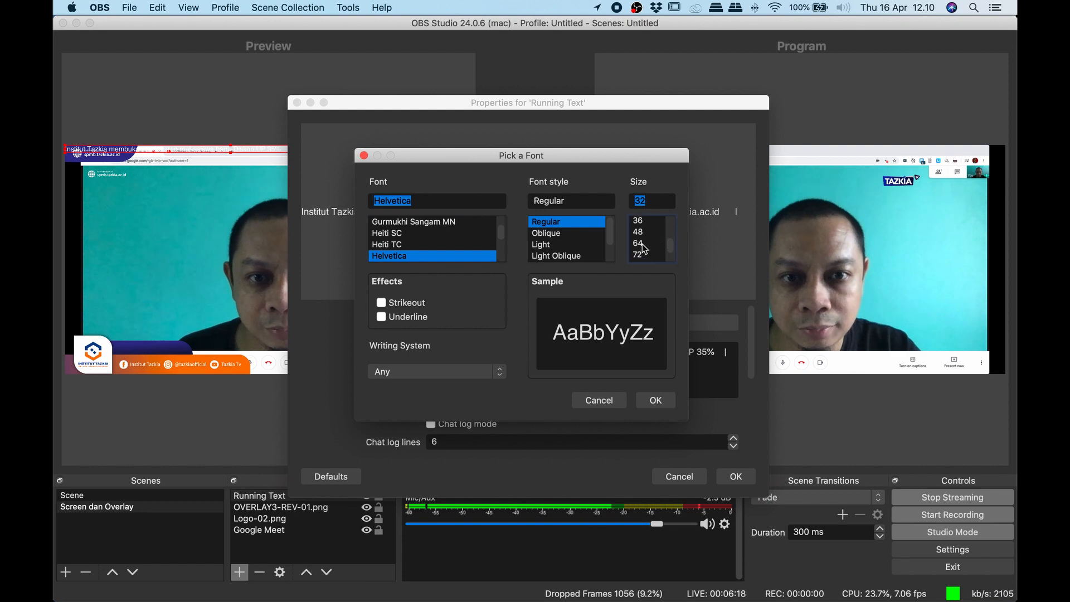
pyautogui.click(641, 243)
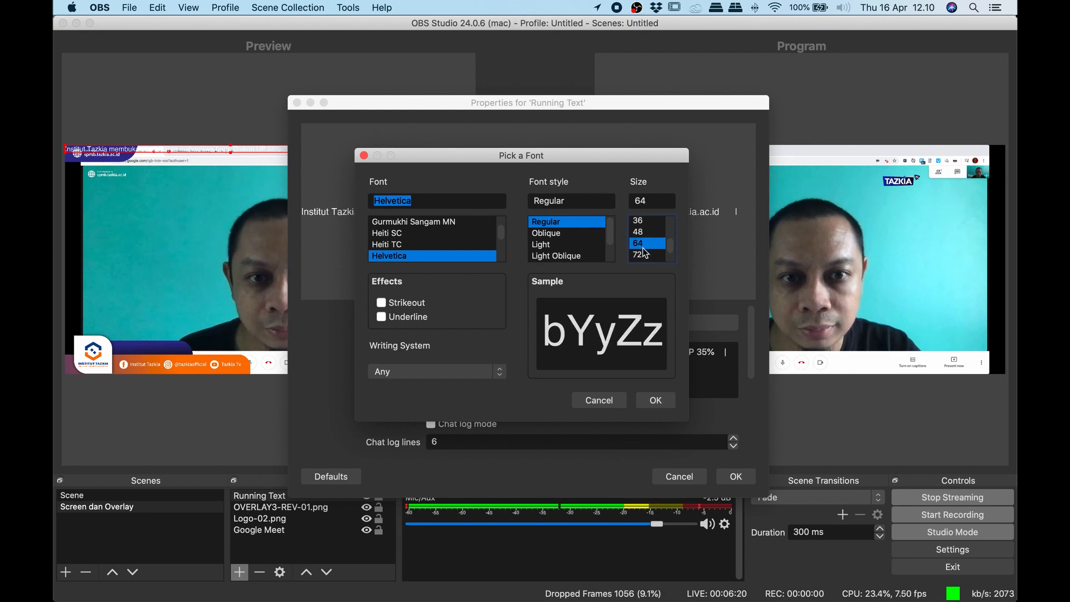
pyautogui.click(656, 400)
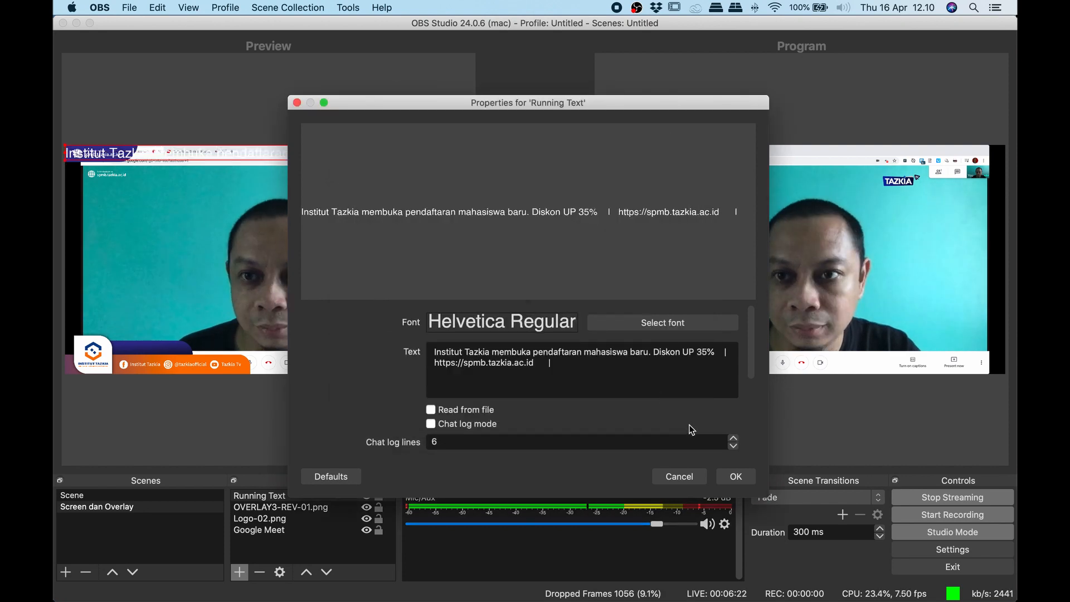
# Drag the running text to the bottom of the Preview and move it below OVERLAY3-REV-01.png
pyautogui.click(733, 478)
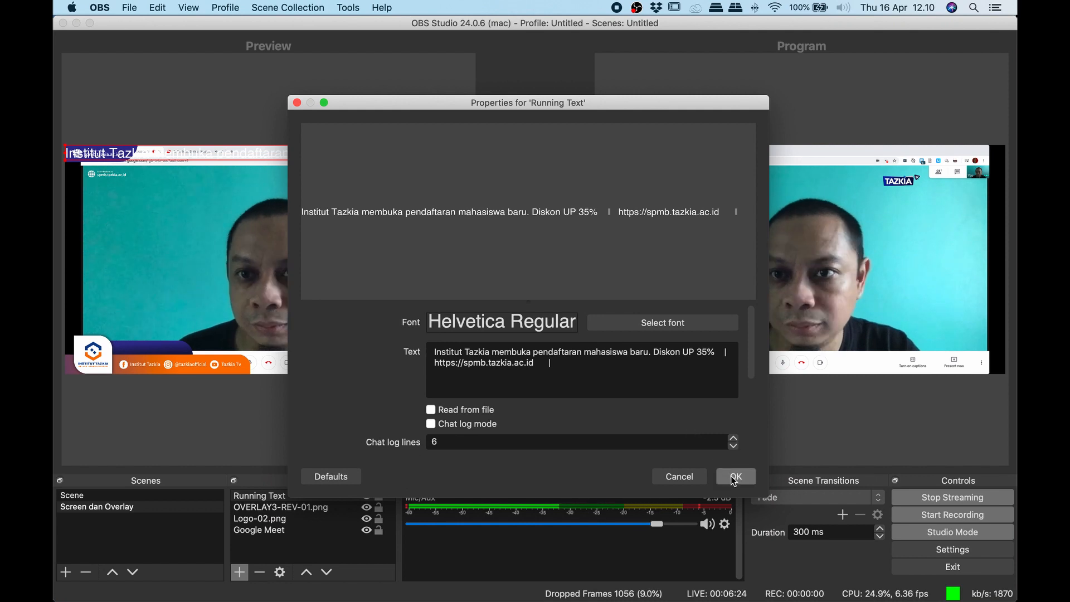
pyautogui.moveTo(351, 155); pyautogui.dragTo(362, 364)
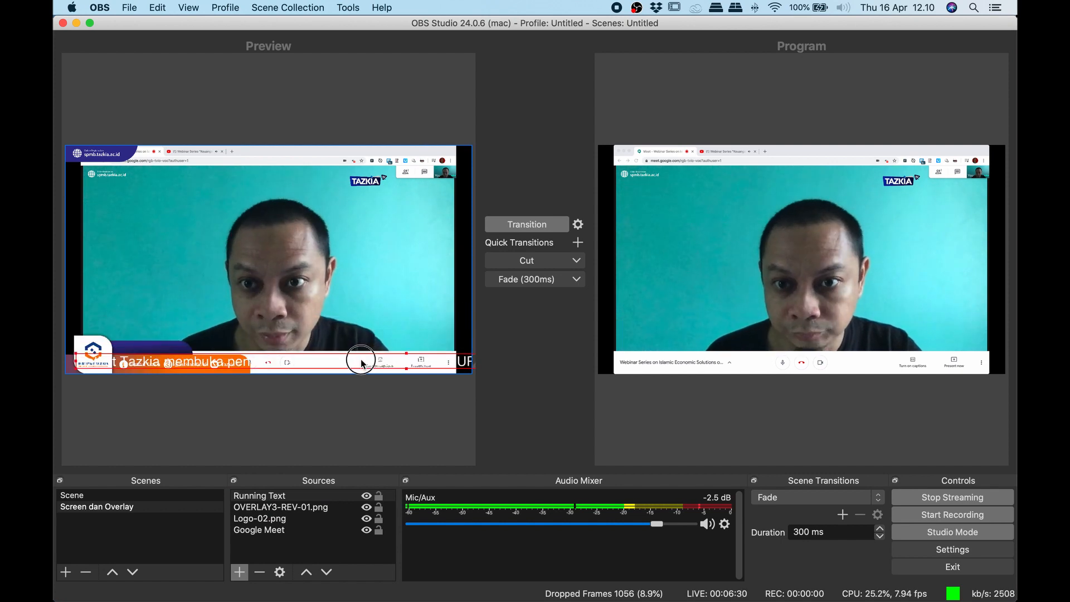
pyautogui.moveTo(362, 363); pyautogui.dragTo(349, 365)
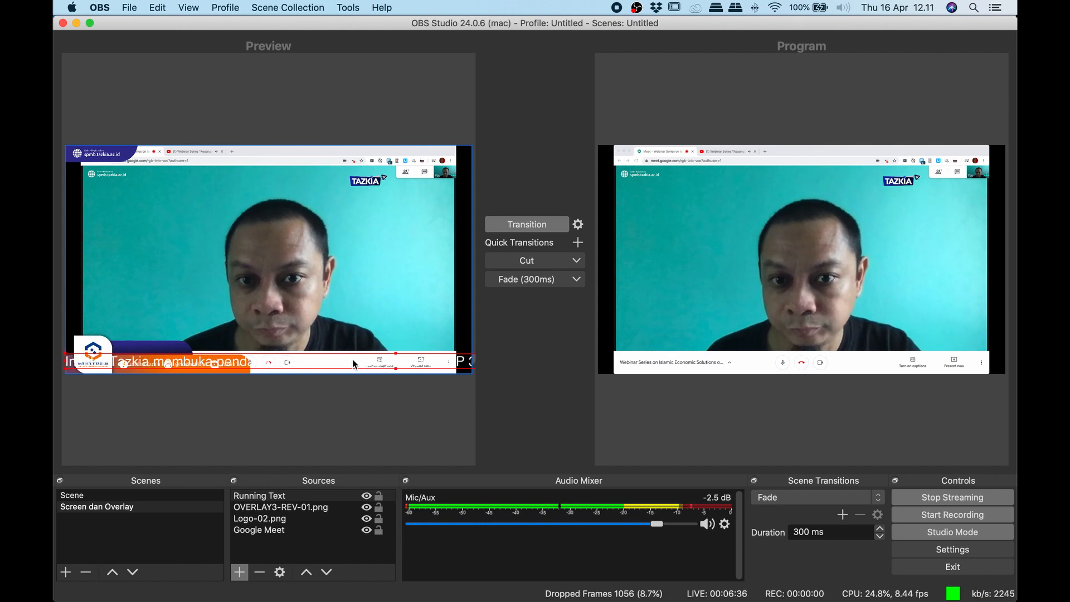
pyautogui.click(329, 495)
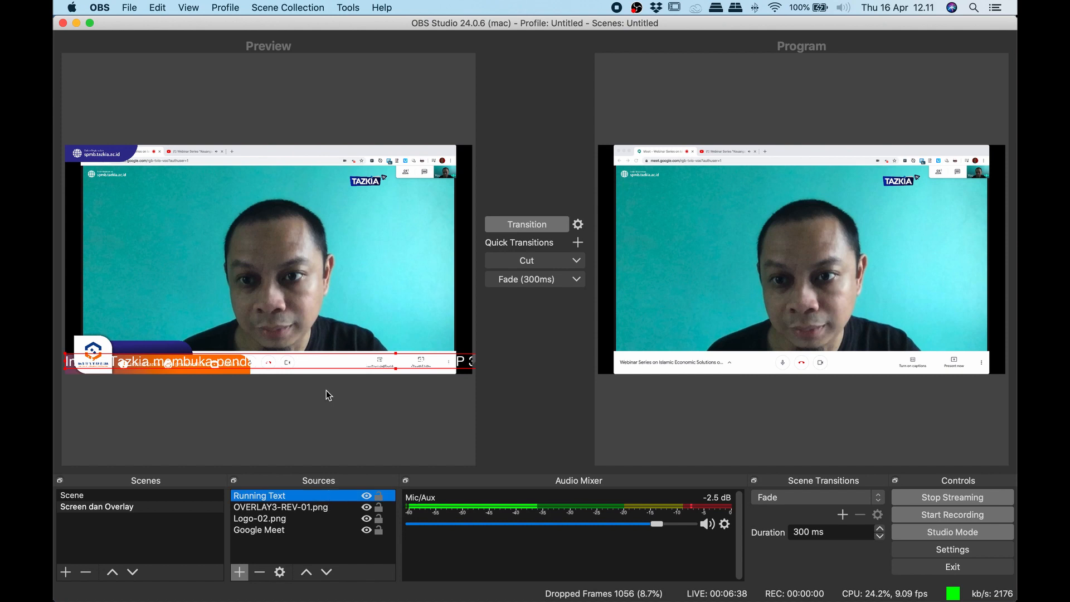
pyautogui.click(327, 575)
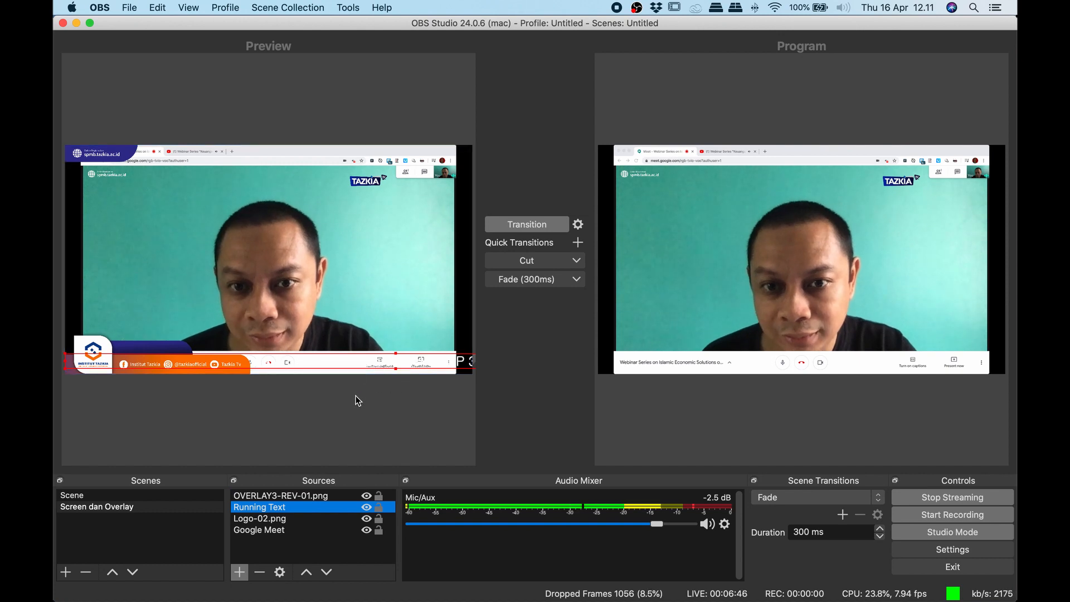
# Reduce the Running Text font size to 48
pyautogui.doubleClick(303, 508)
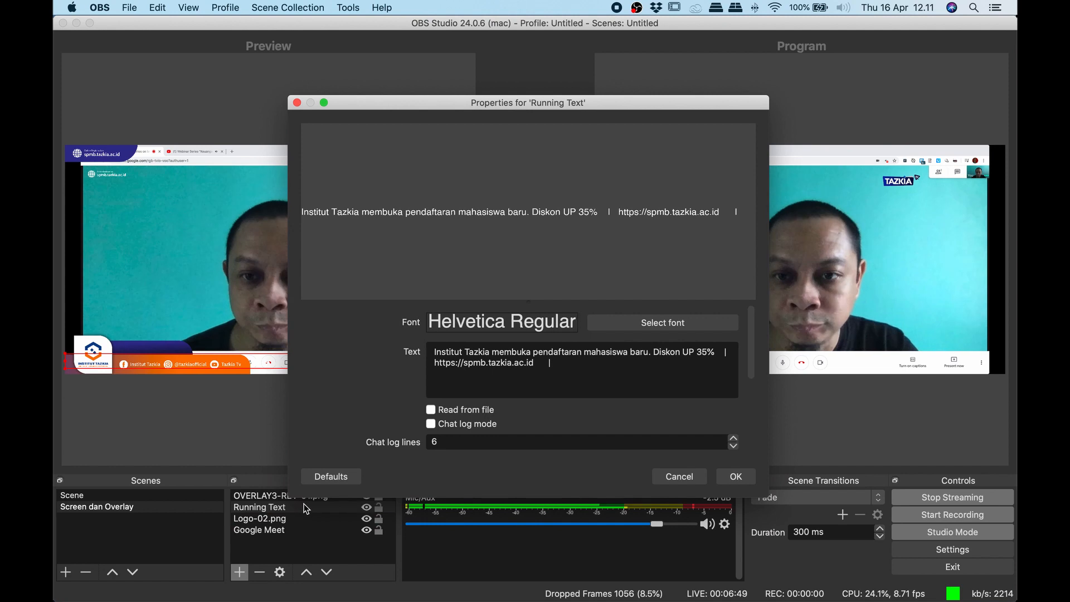
pyautogui.click(642, 323)
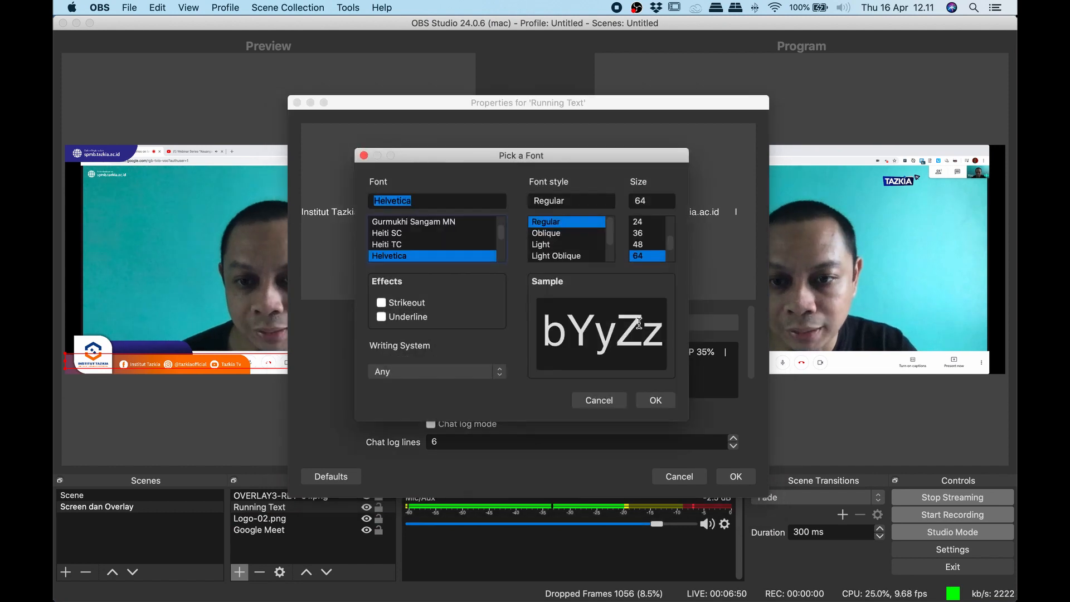
pyautogui.click(645, 244)
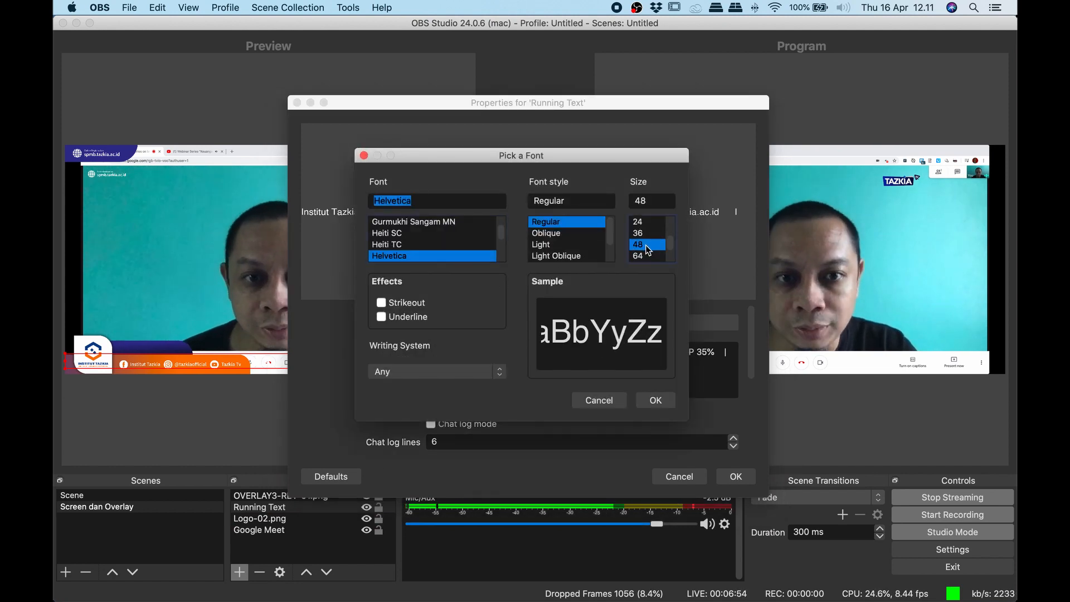
pyautogui.click(666, 400)
pyautogui.moveTo(754, 367); pyautogui.dragTo(751, 437)
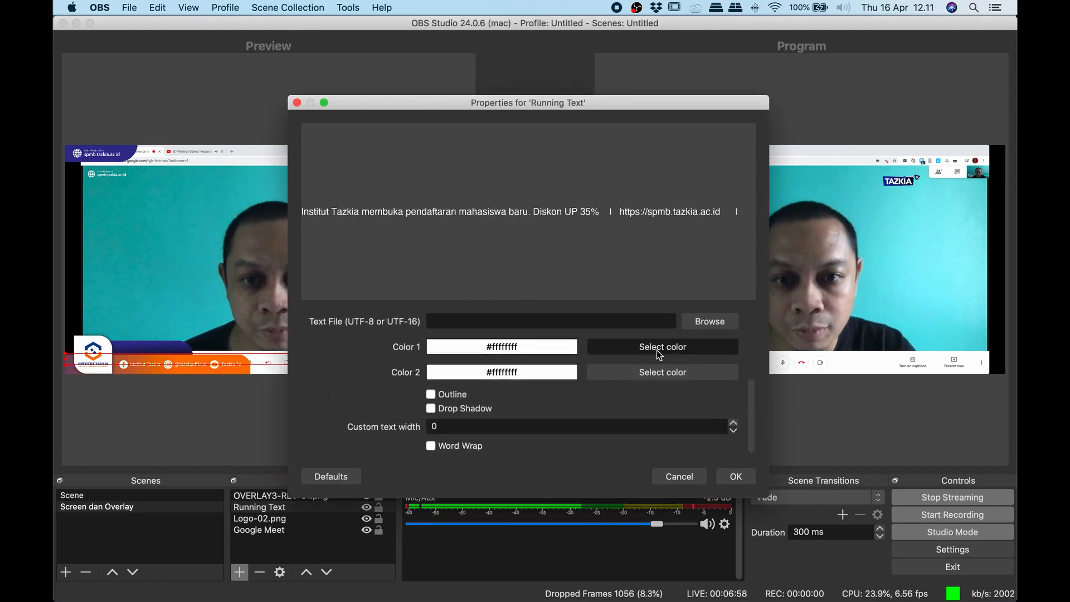
# Set both Color 1 and Color 2 of the running text to black
pyautogui.click(646, 353)
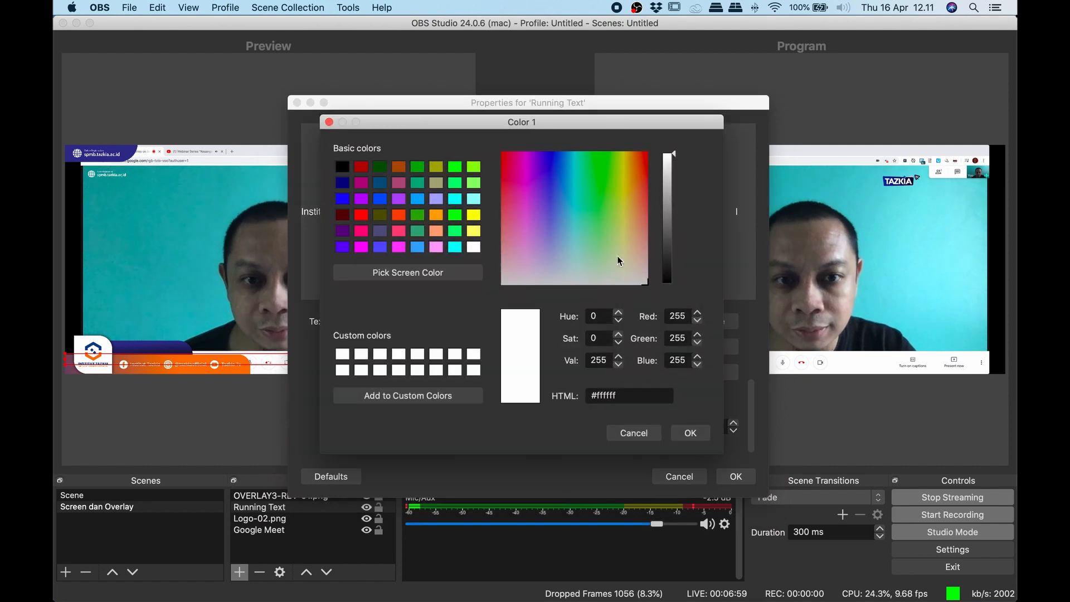
pyautogui.click(342, 166)
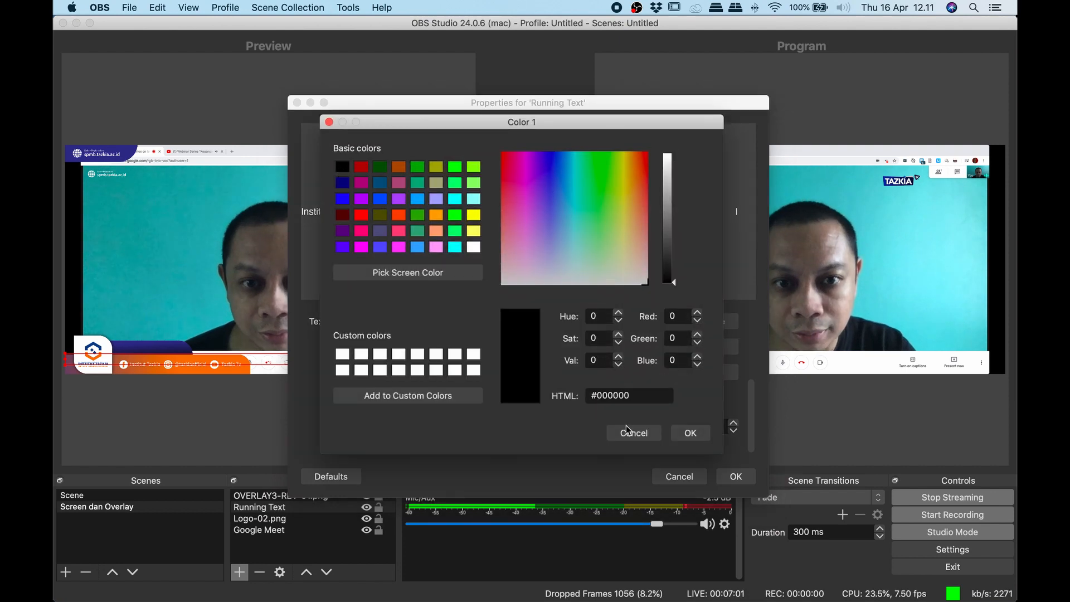
pyautogui.click(677, 430)
pyautogui.click(669, 374)
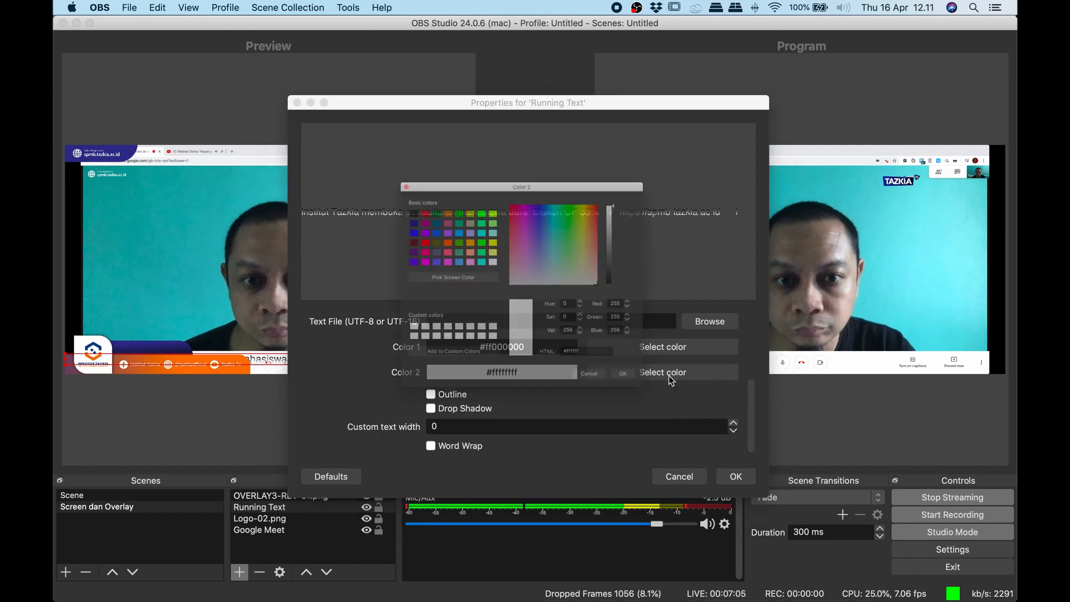
pyautogui.click(342, 166)
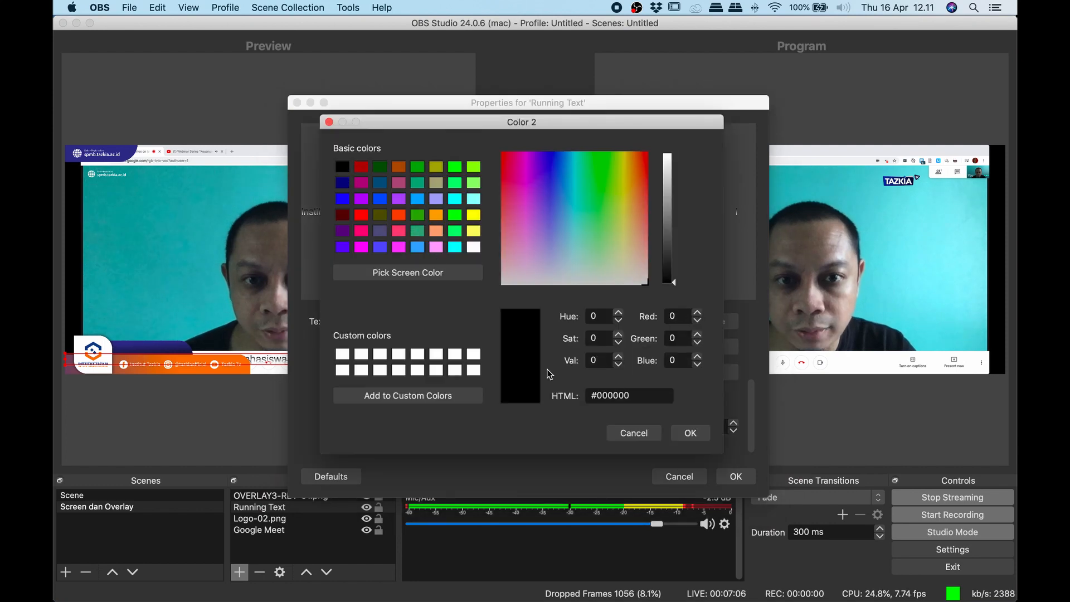
pyautogui.click(676, 430)
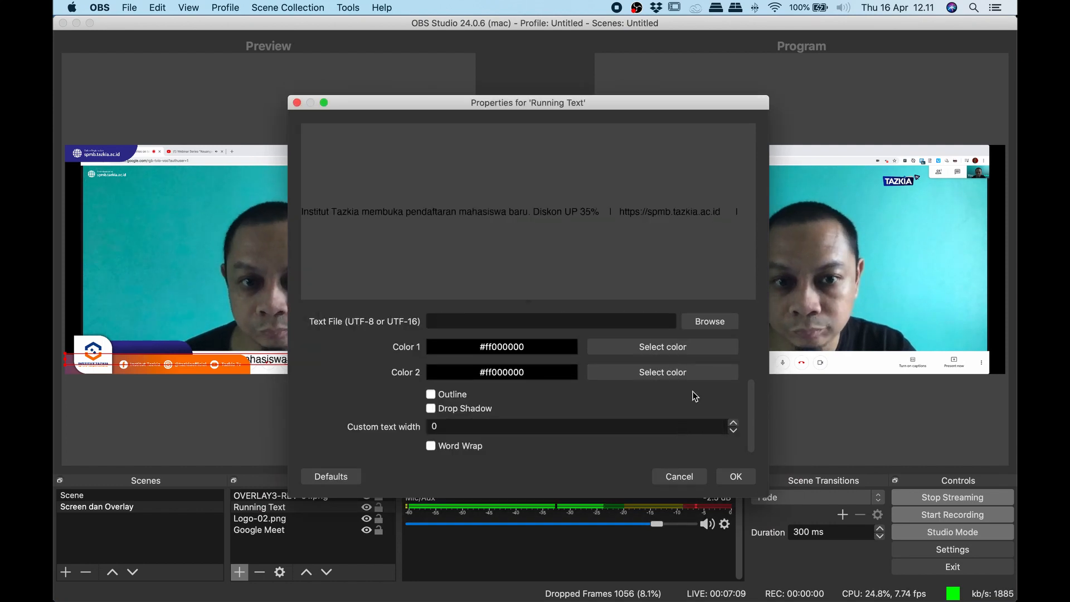
pyautogui.click(722, 476)
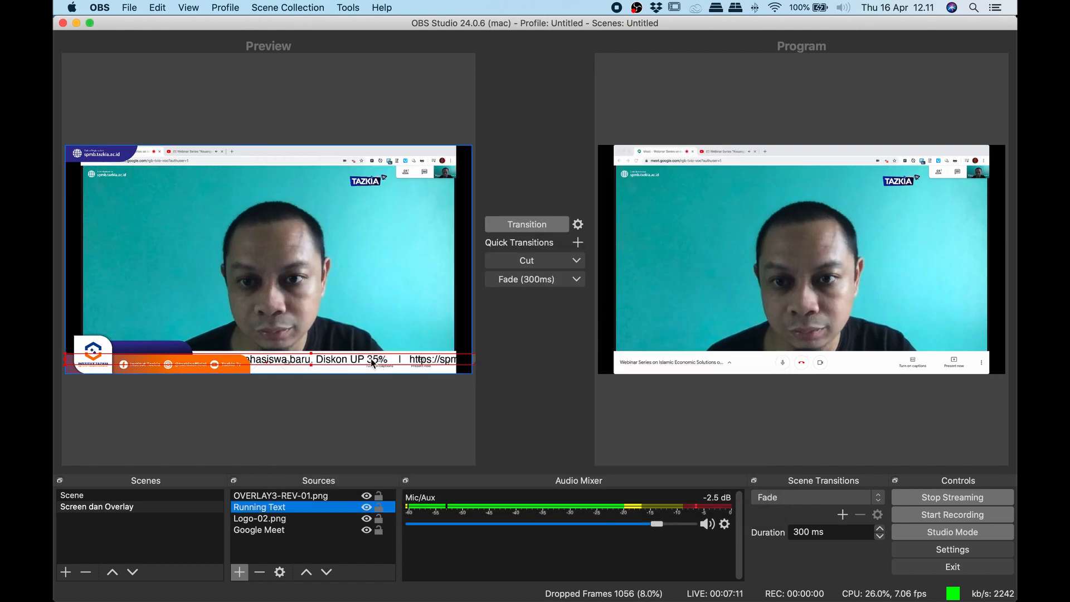
# Nudge the running text slightly lower and switch off Studio Mode
pyautogui.moveTo(371, 359); pyautogui.dragTo(372, 363)
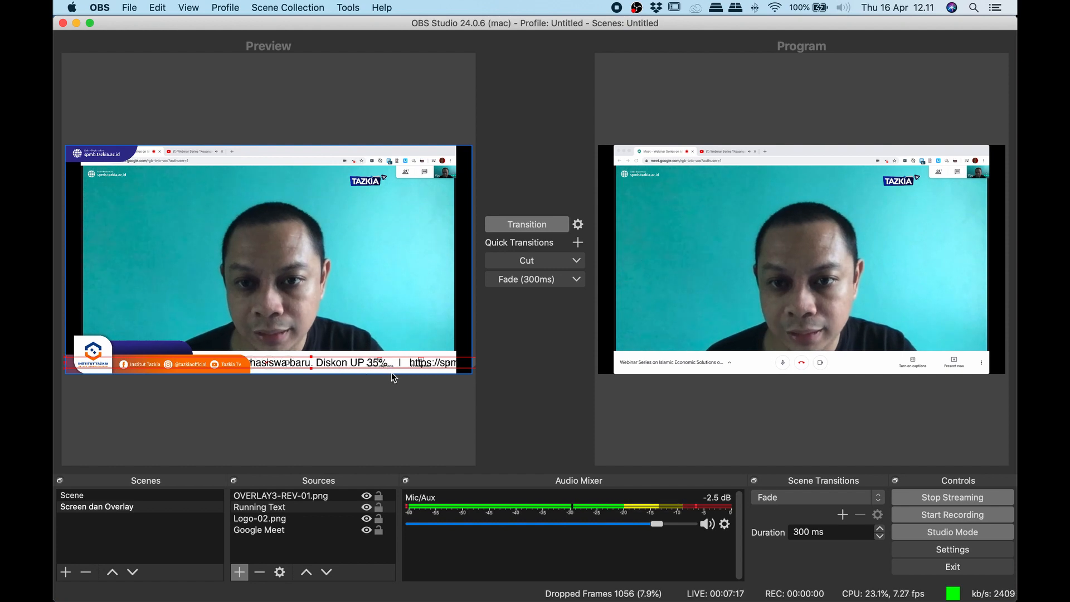
pyautogui.click(983, 535)
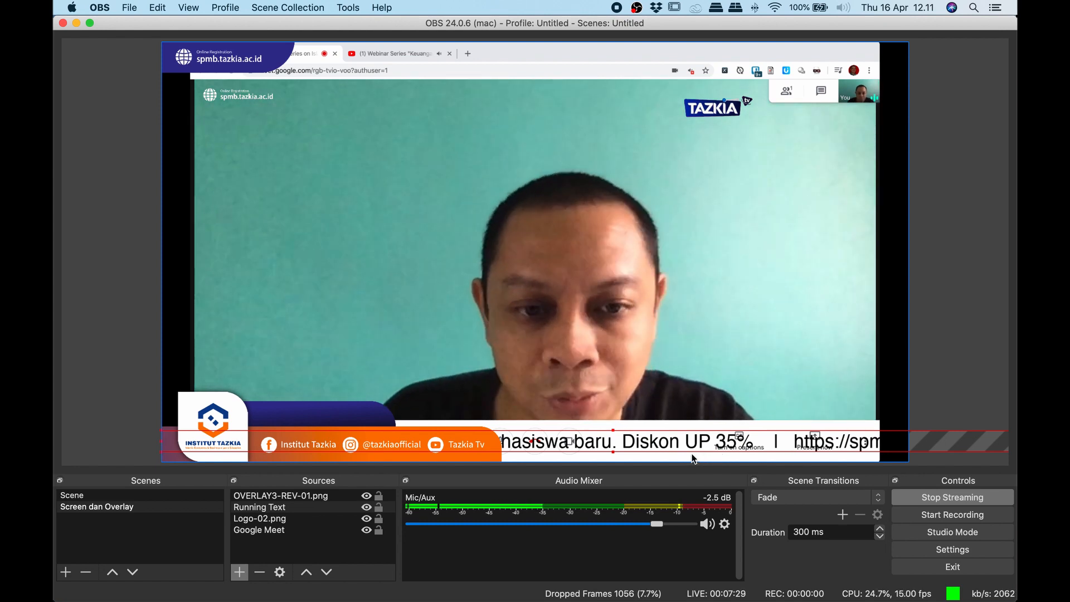
pyautogui.press('super+Tab')
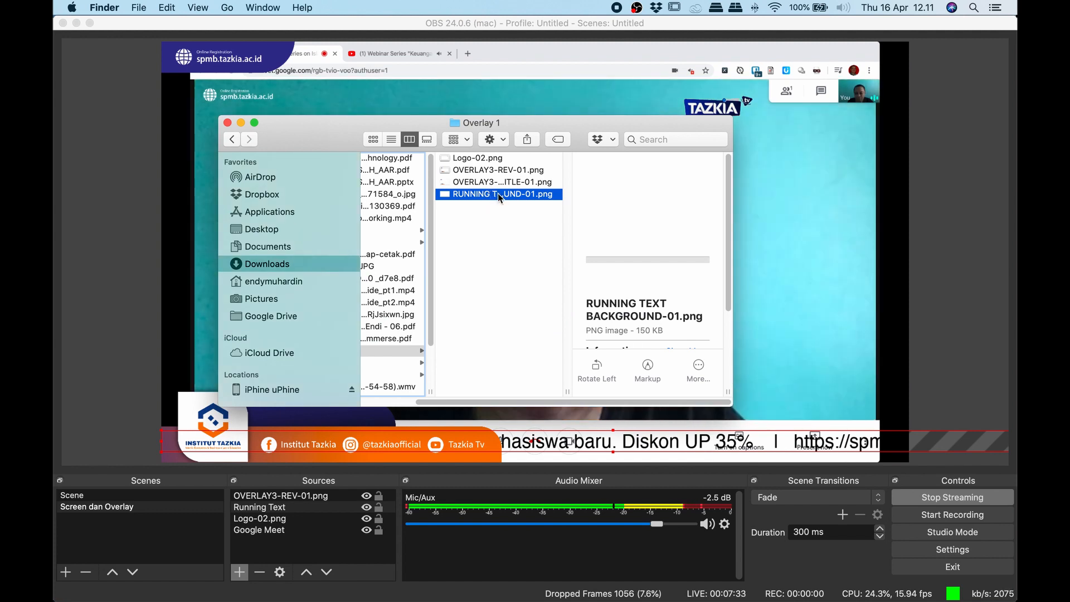
# Drag RUNNING TEXT BACKGROUND-01.png from the Overlay 1 folder into the OBS Sources list
pyautogui.moveTo(500, 198); pyautogui.dragTo(309, 547)
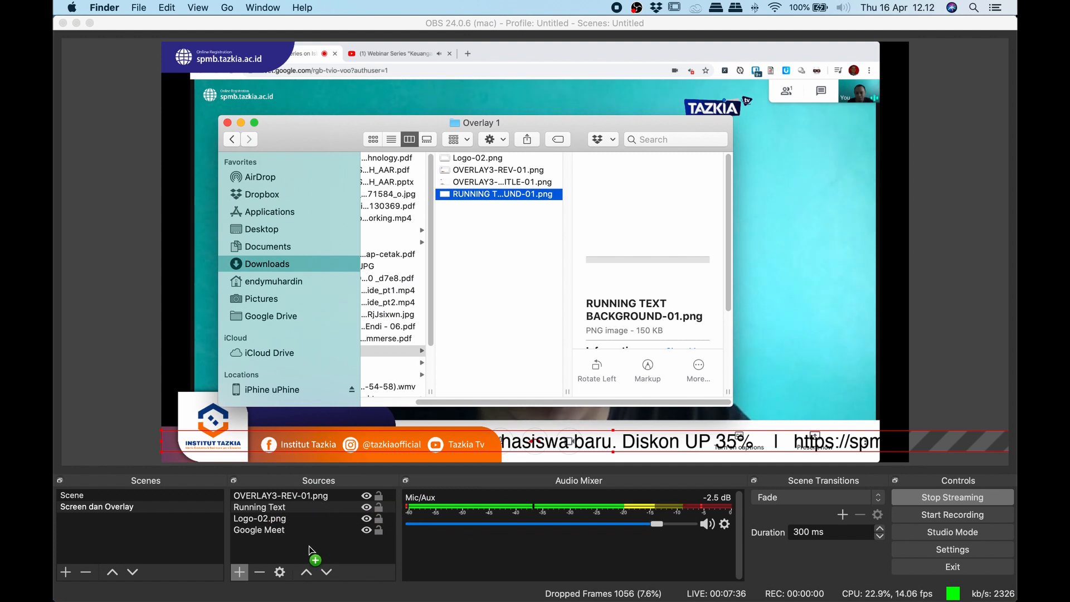
pyautogui.moveTo(310, 547); pyautogui.dragTo(312, 549)
pyautogui.click(320, 557)
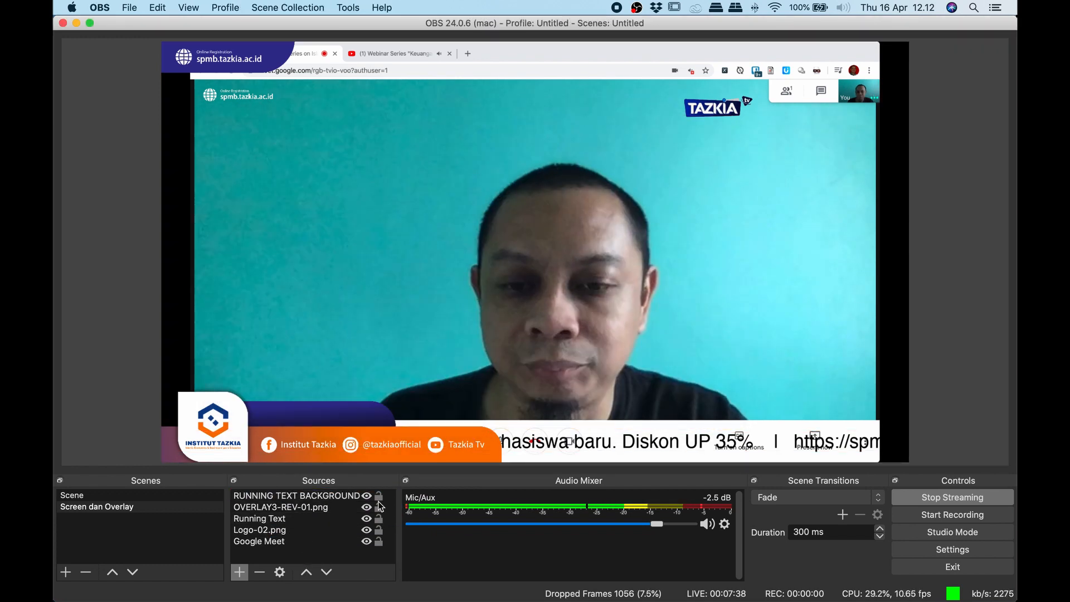
pyautogui.click(330, 498)
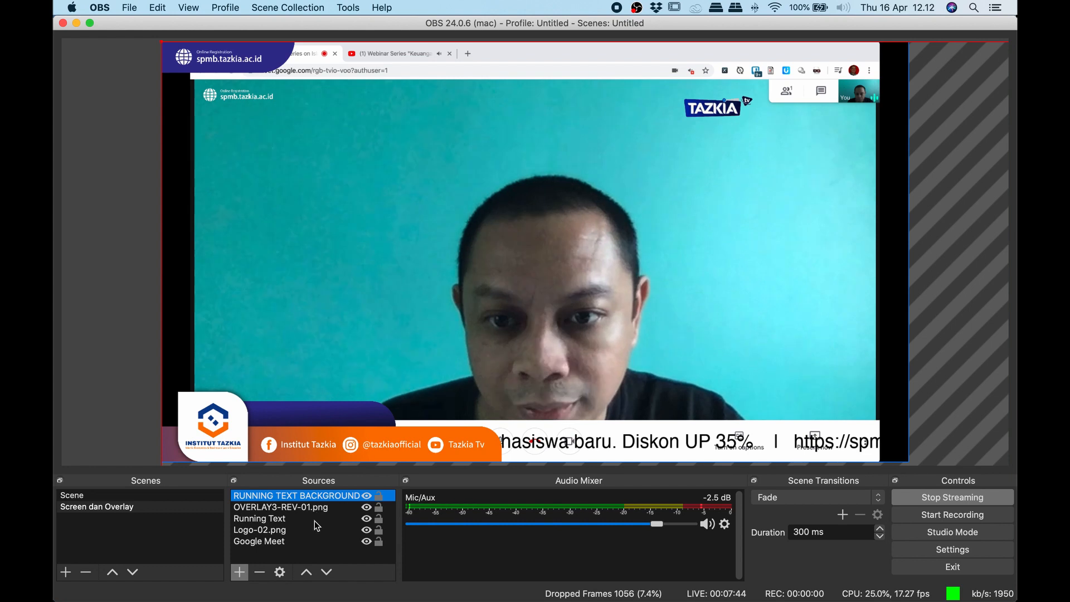
# Reorder RUNNING TEXT BACKGROUND-01.png to sit just above Google Meet in Sources
pyautogui.click(327, 572)
pyautogui.click(327, 572)
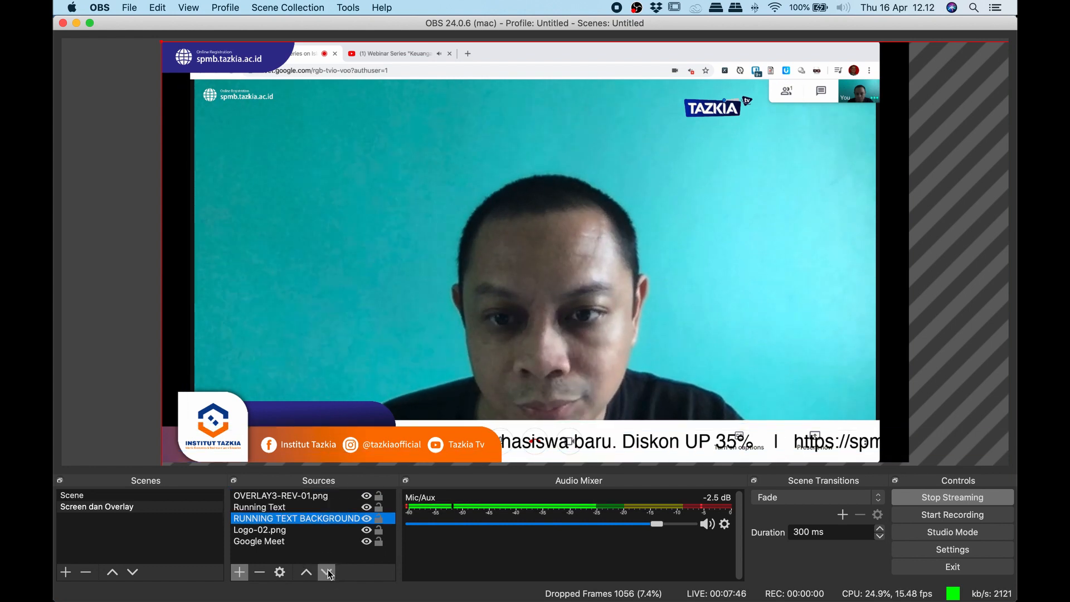
pyautogui.click(327, 572)
pyautogui.click(327, 572)
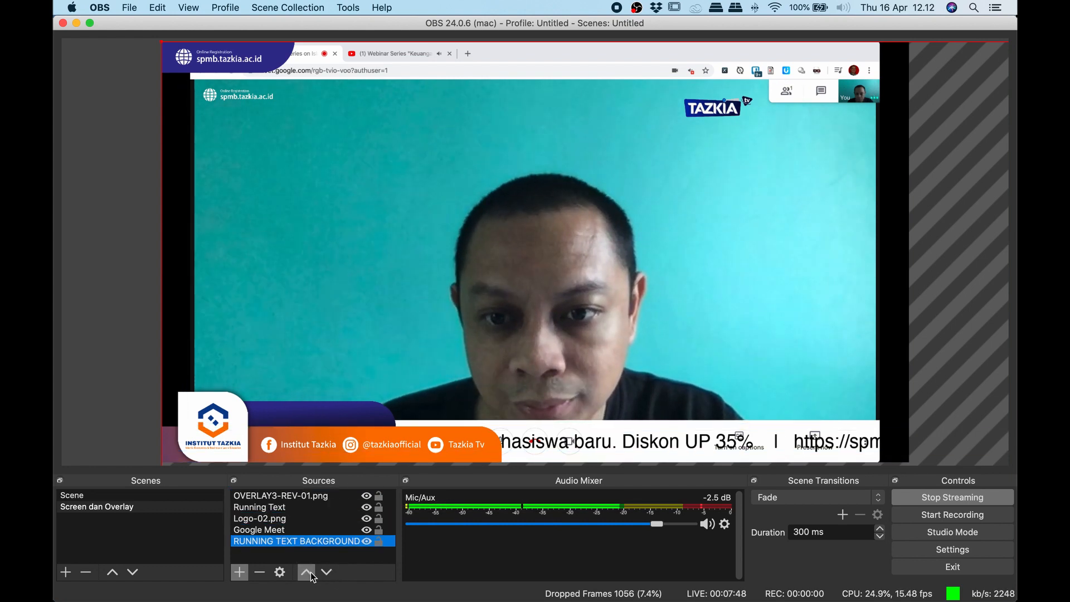
pyautogui.click(306, 572)
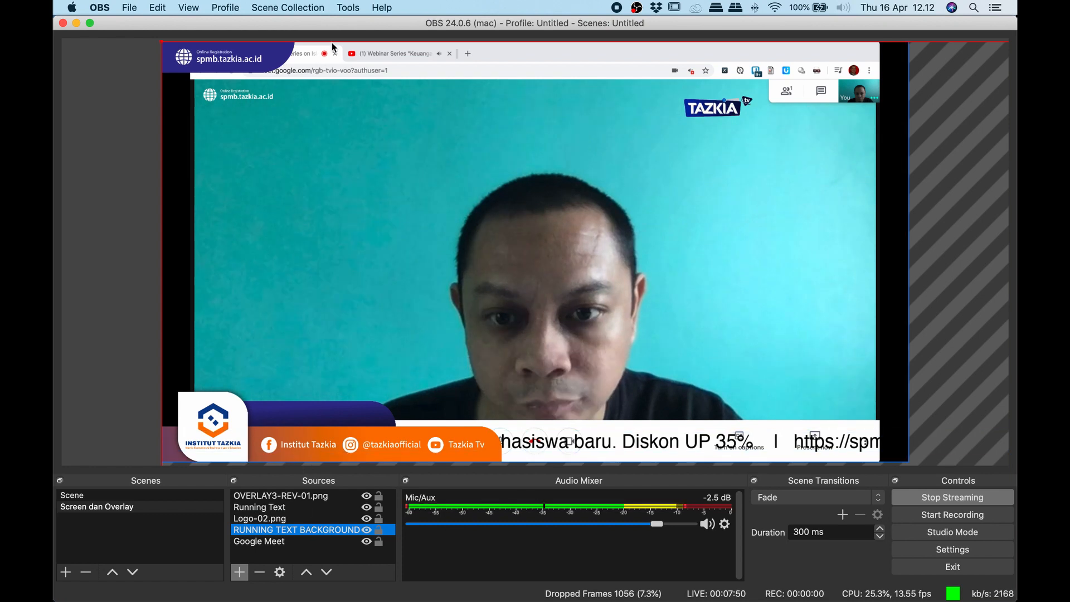
# Fit the background image to the canvas and pull its right edge inward
pyautogui.rightClick(296, 530)
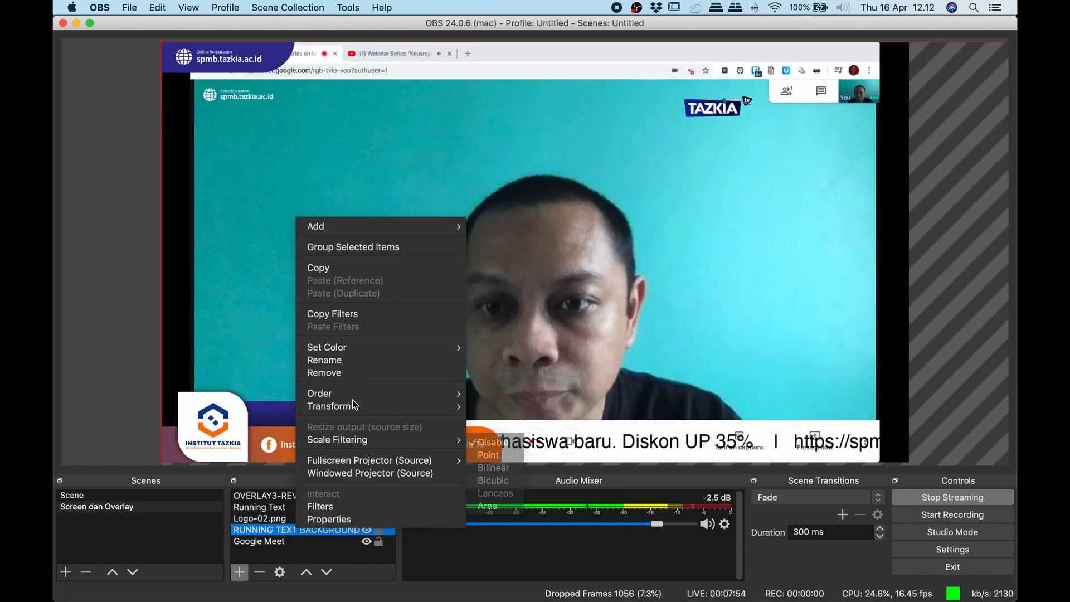
pyautogui.moveTo(354, 404)
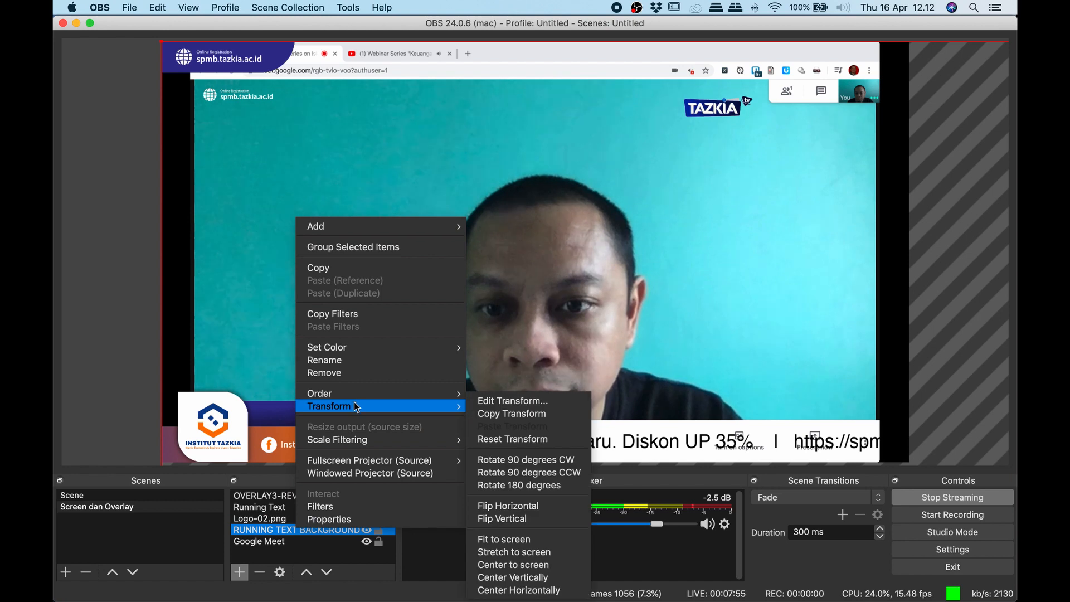
pyautogui.click(508, 538)
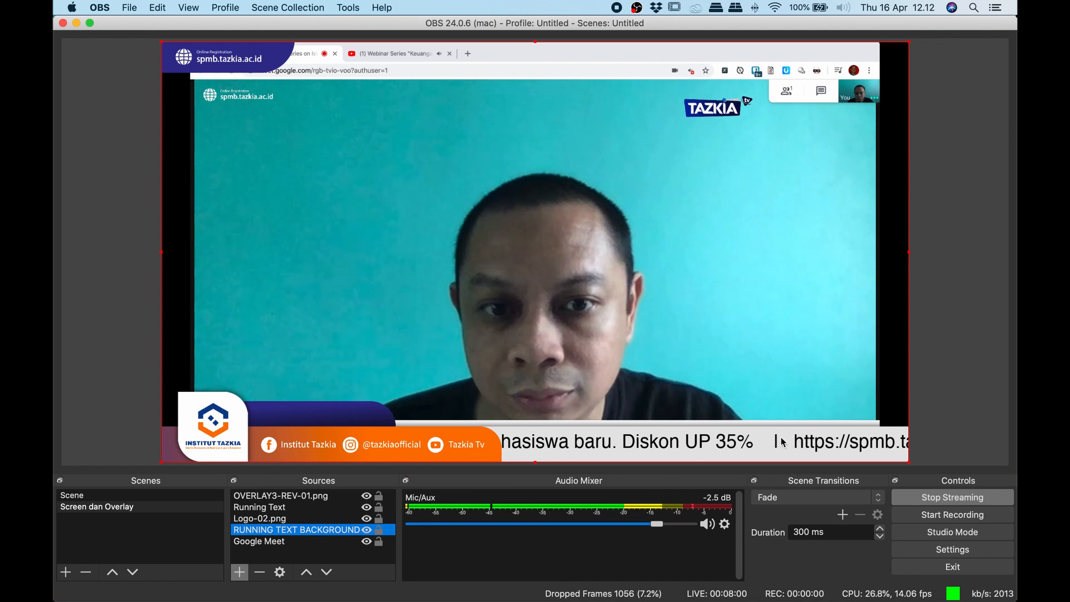
pyautogui.moveTo(909, 41); pyautogui.dragTo(877, 50)
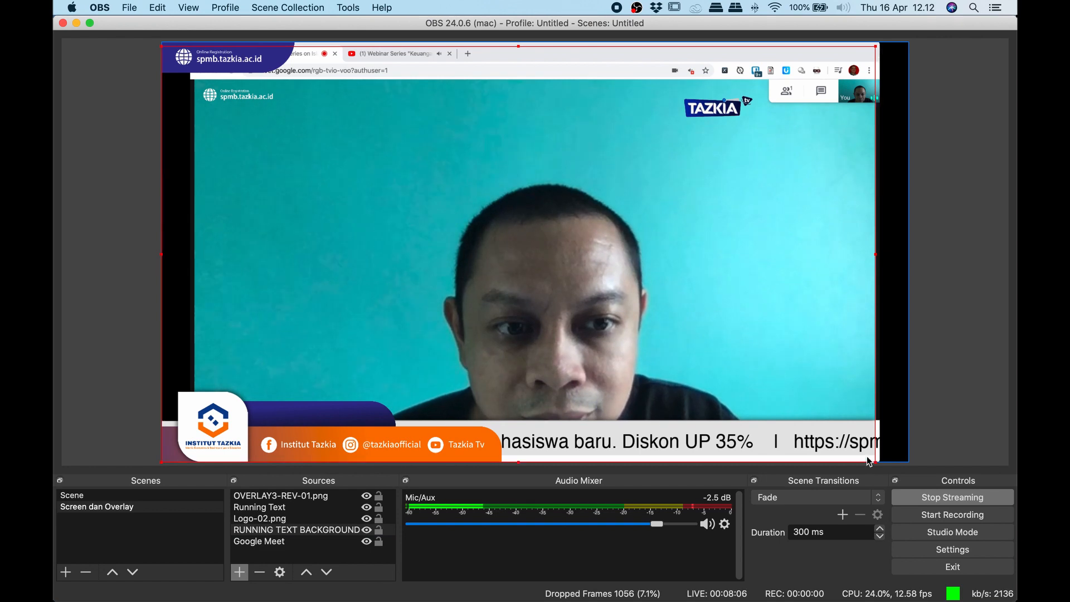
pyautogui.moveTo(877, 45); pyautogui.dragTo(868, 49)
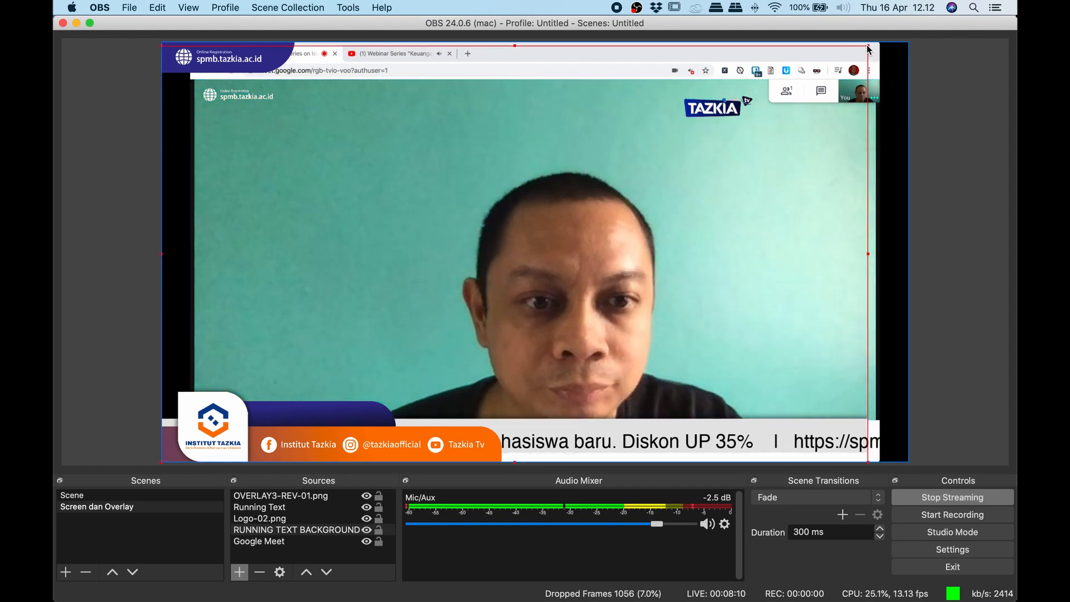
pyautogui.click(879, 421)
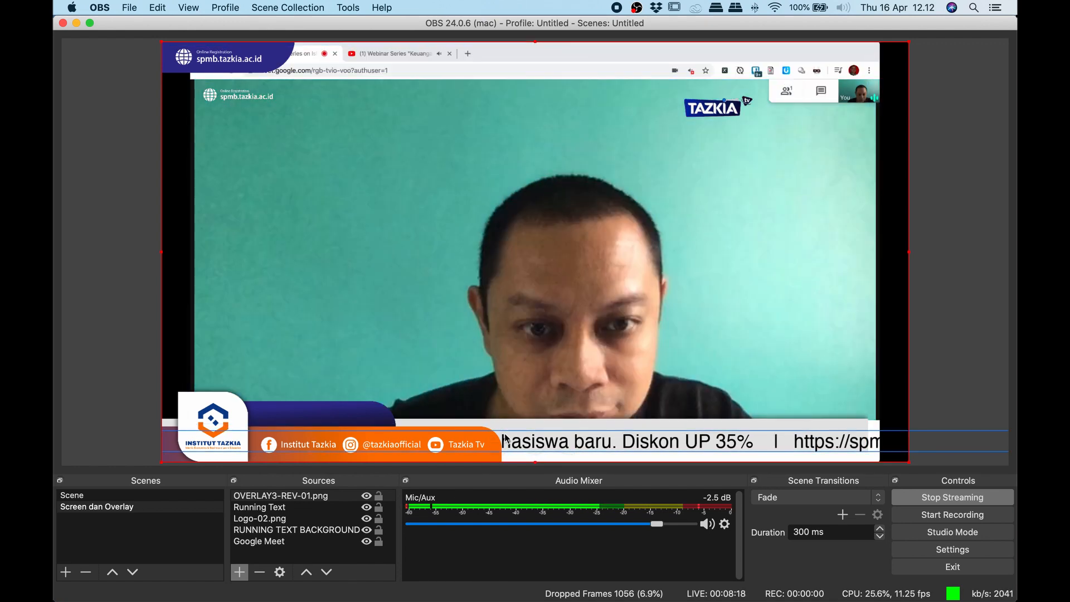
# Add a Scroll filter to Running Text with Horizontal Speed set to 56
pyautogui.click(304, 530)
pyautogui.rightClick(305, 531)
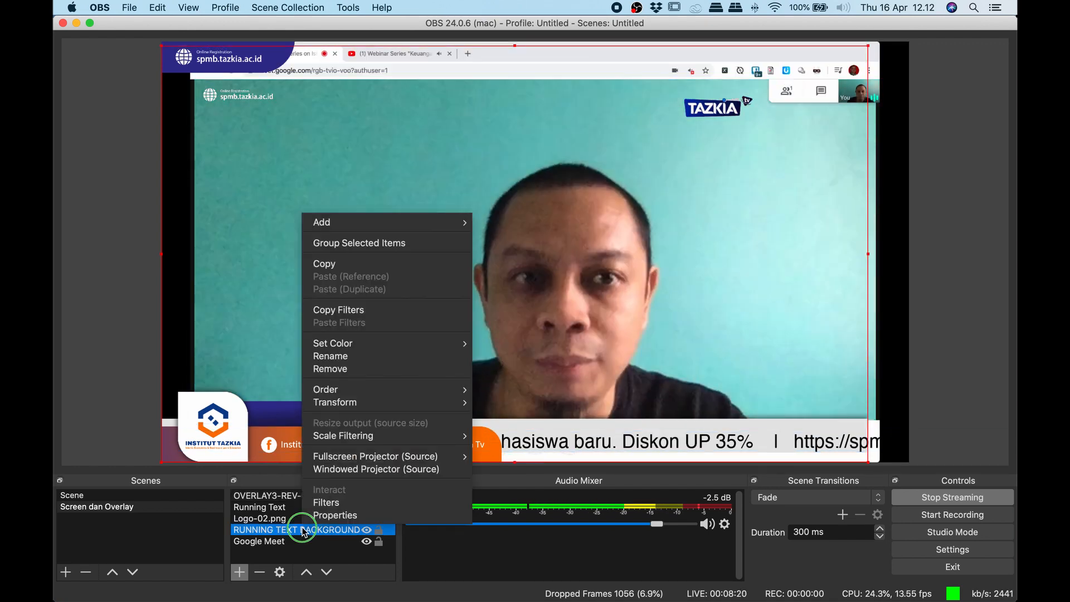
pyautogui.click(334, 551)
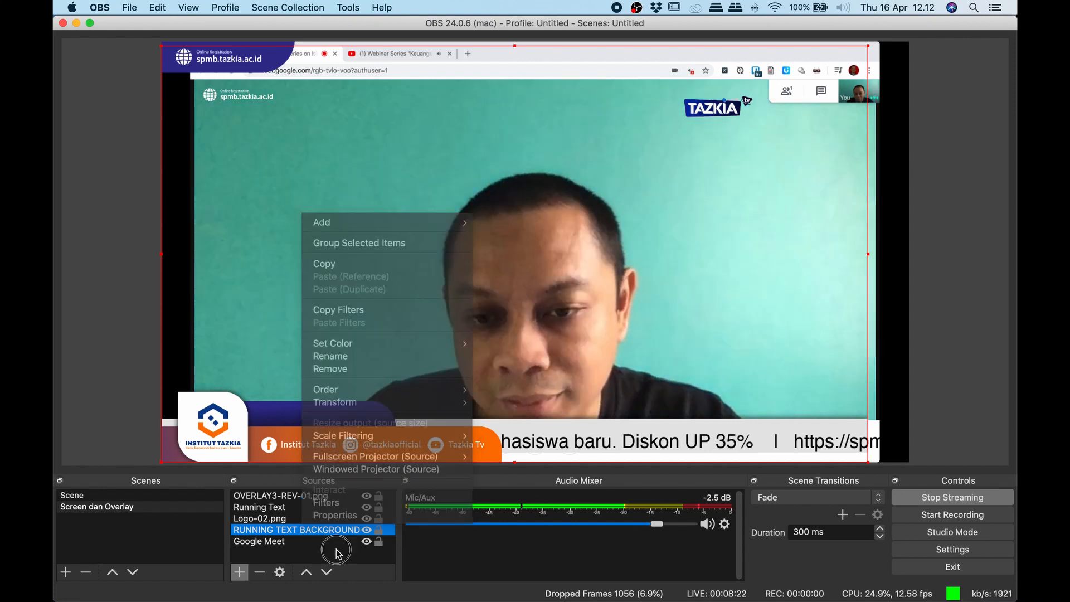
pyautogui.click(314, 511)
pyautogui.rightClick(314, 512)
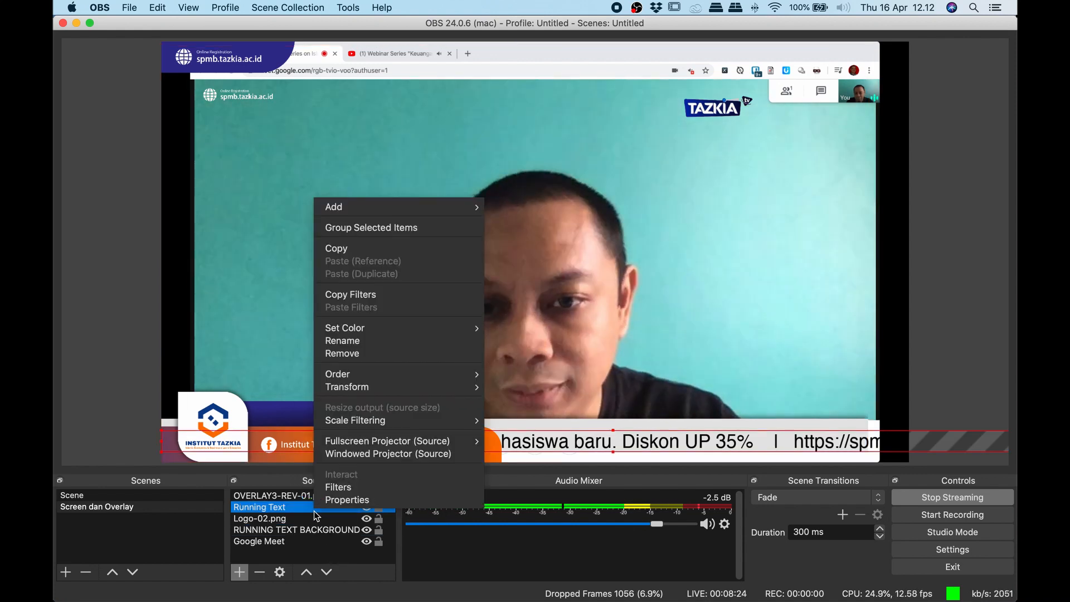
pyautogui.click(377, 489)
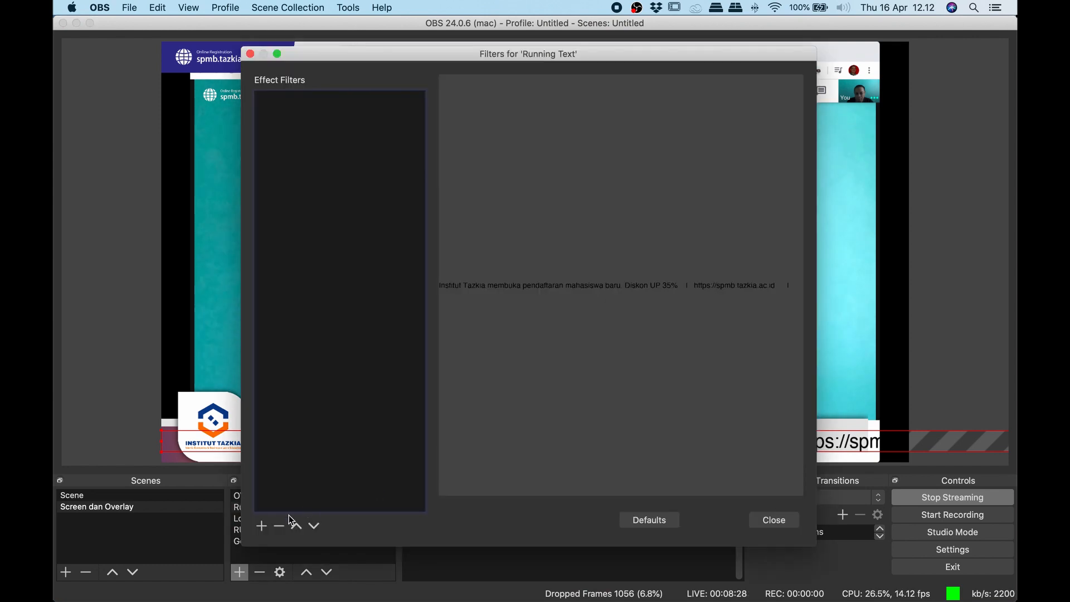
pyautogui.click(261, 525)
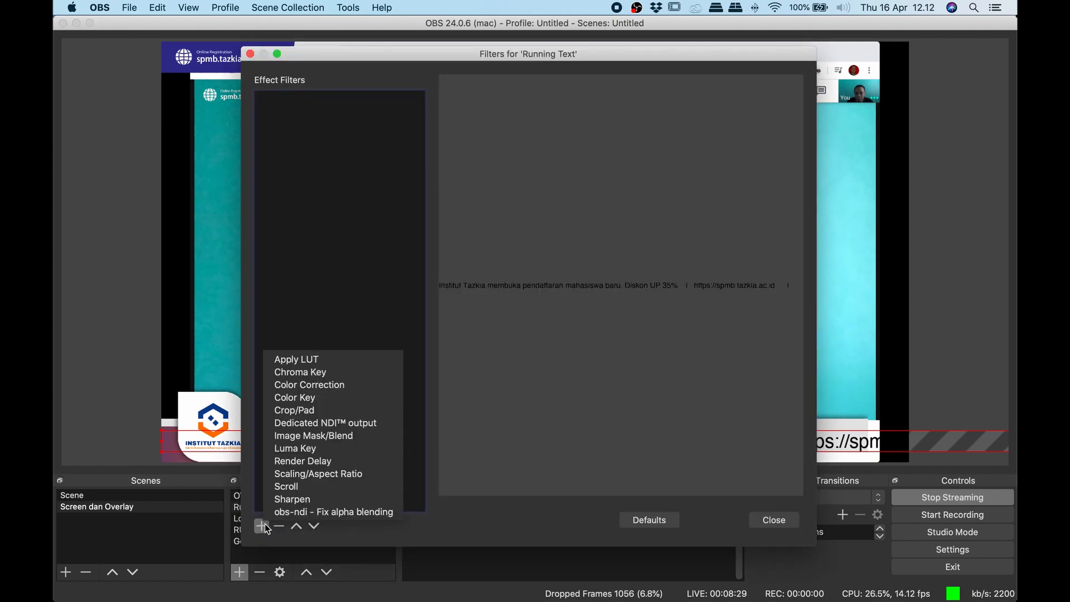
pyautogui.click(300, 488)
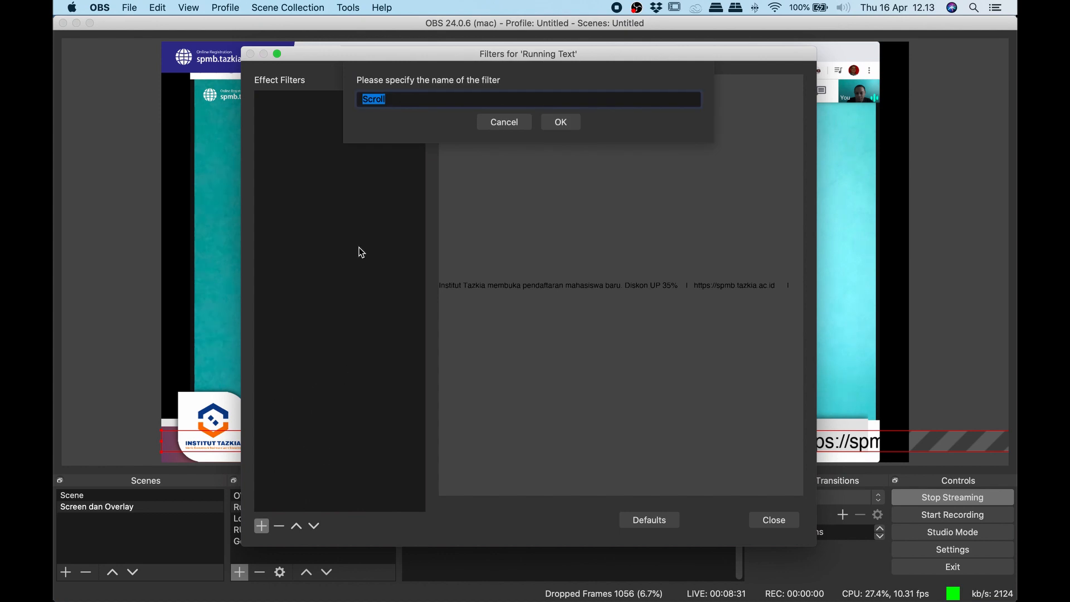
pyautogui.click(555, 123)
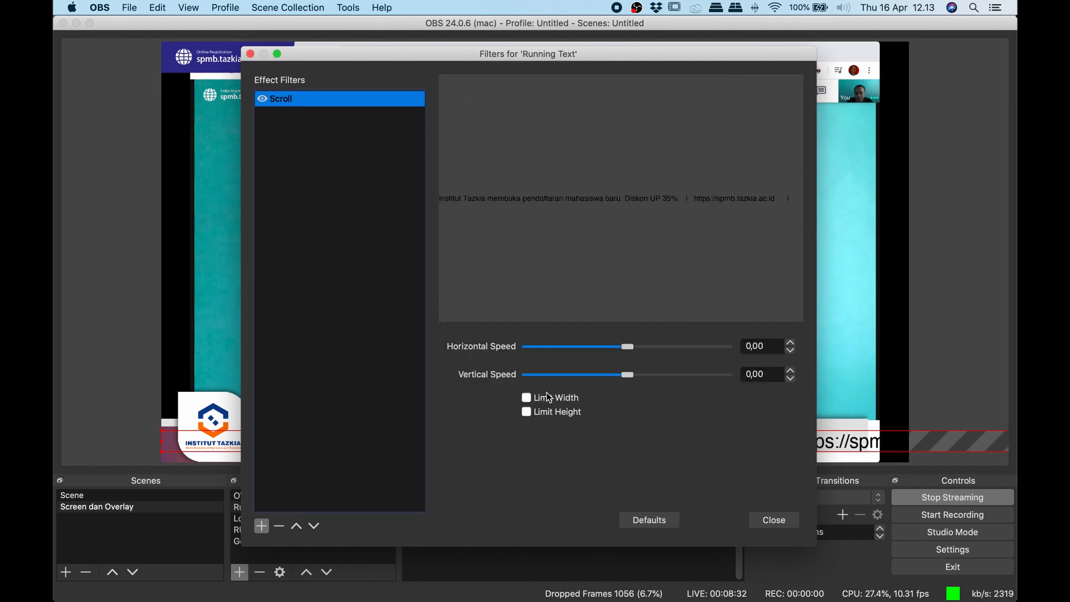
pyautogui.moveTo(628, 348); pyautogui.dragTo(640, 354)
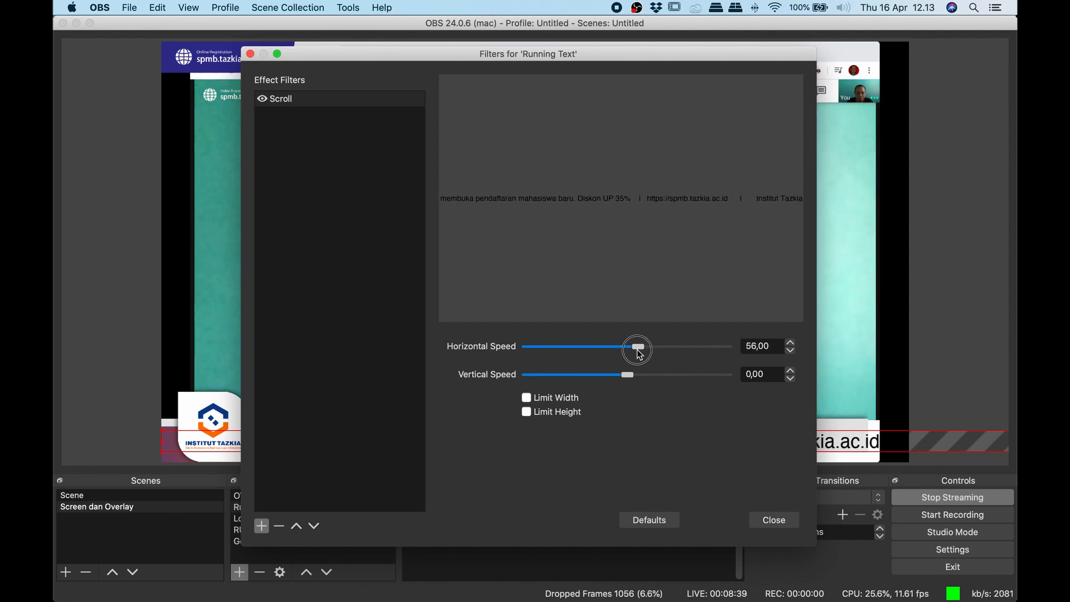
pyautogui.click(779, 521)
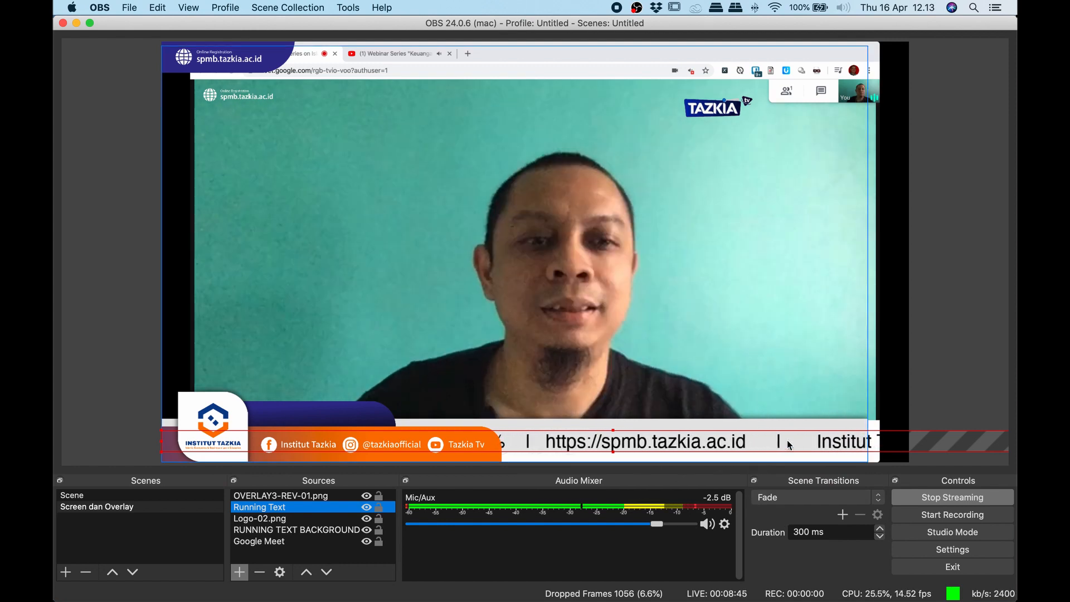
# Lower the RUNNING TEXT BACKGROUND bar's top edge, stretch it rightward, and enable Studio Mode
pyautogui.click(305, 532)
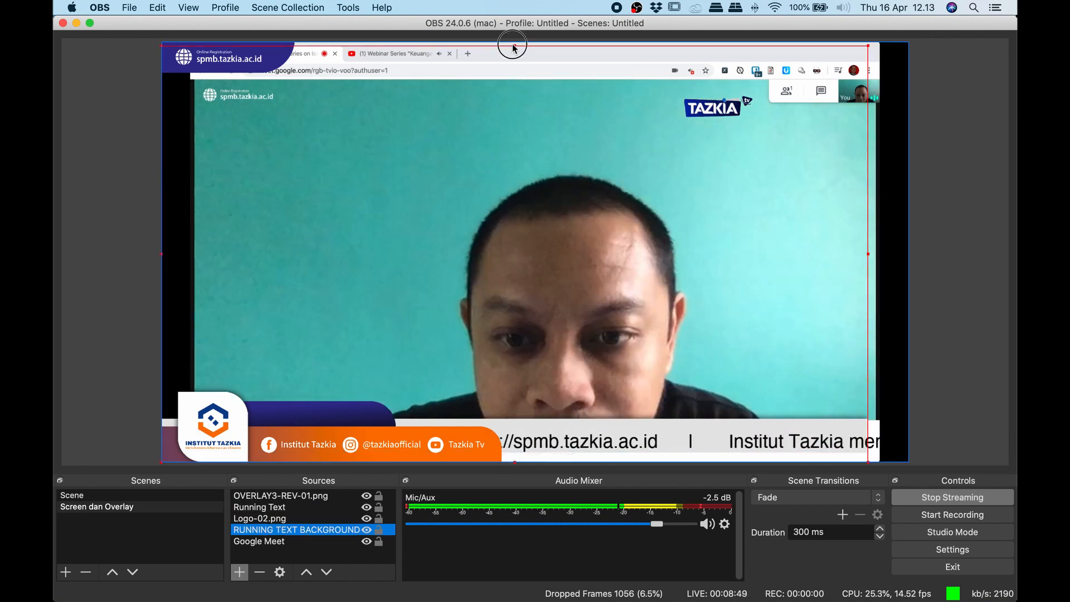
pyautogui.moveTo(514, 45); pyautogui.dragTo(513, 55)
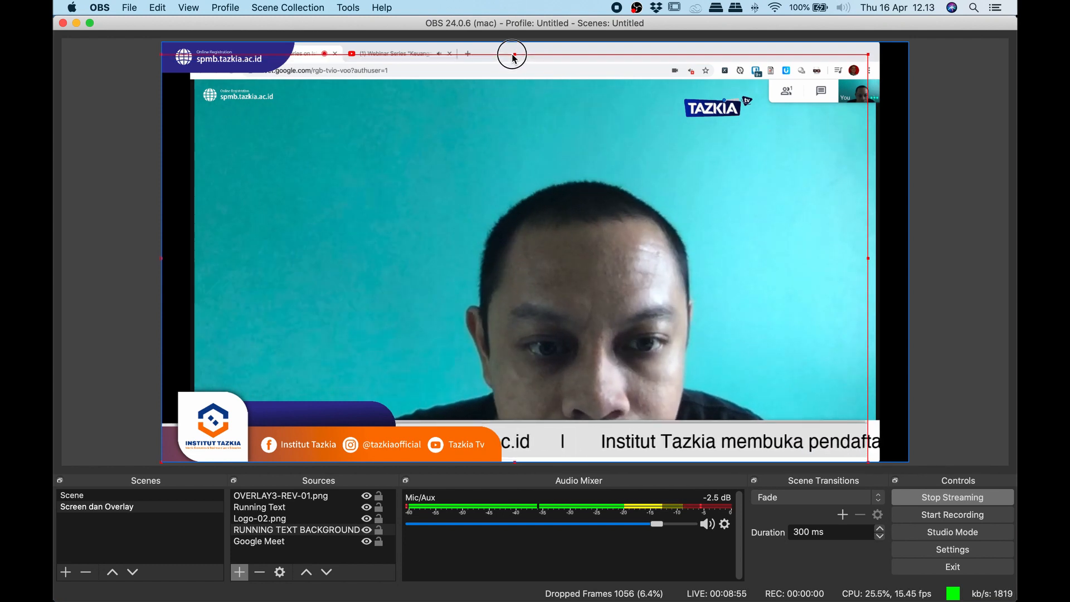
pyautogui.moveTo(867, 256); pyautogui.dragTo(881, 259)
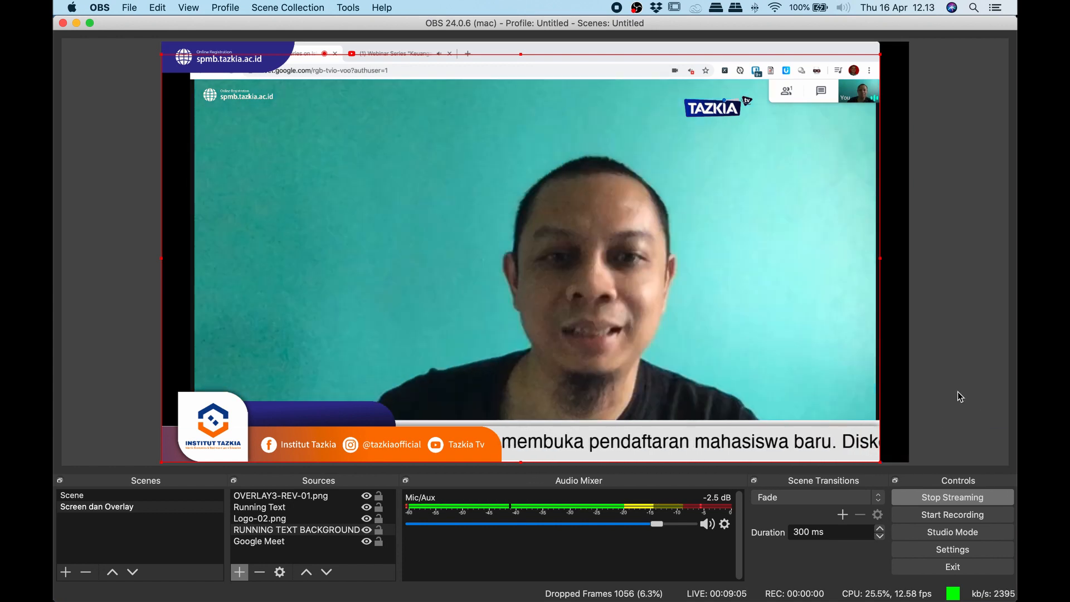
pyautogui.click(958, 393)
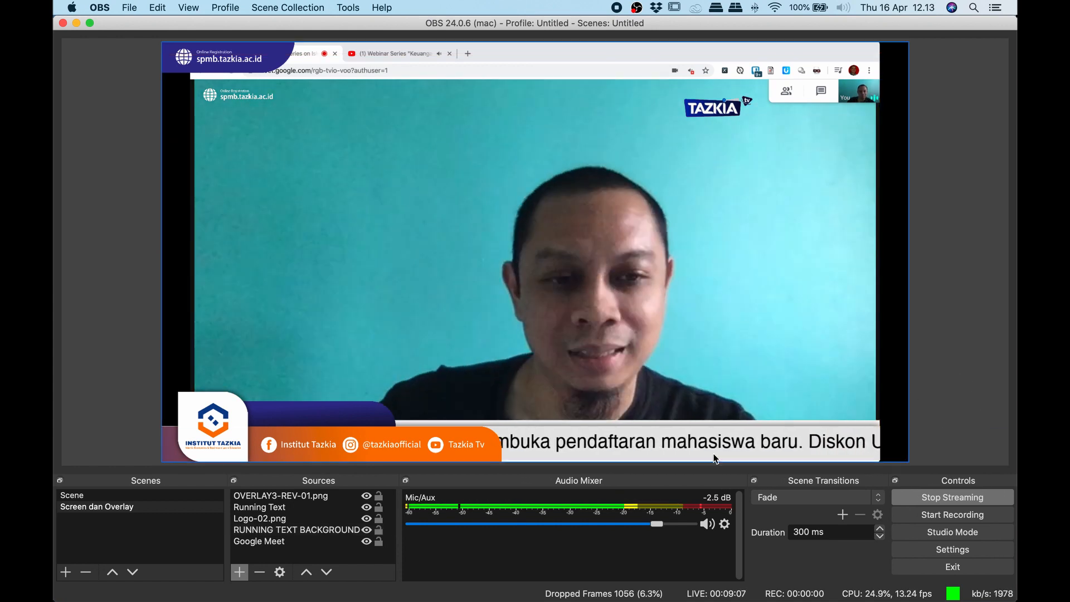
pyautogui.click(938, 534)
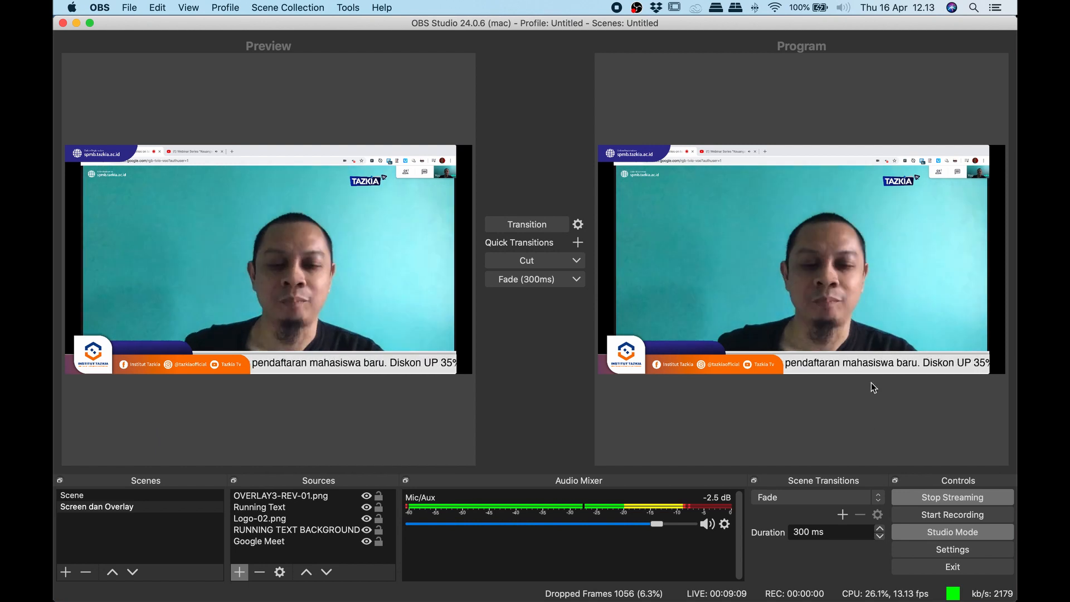
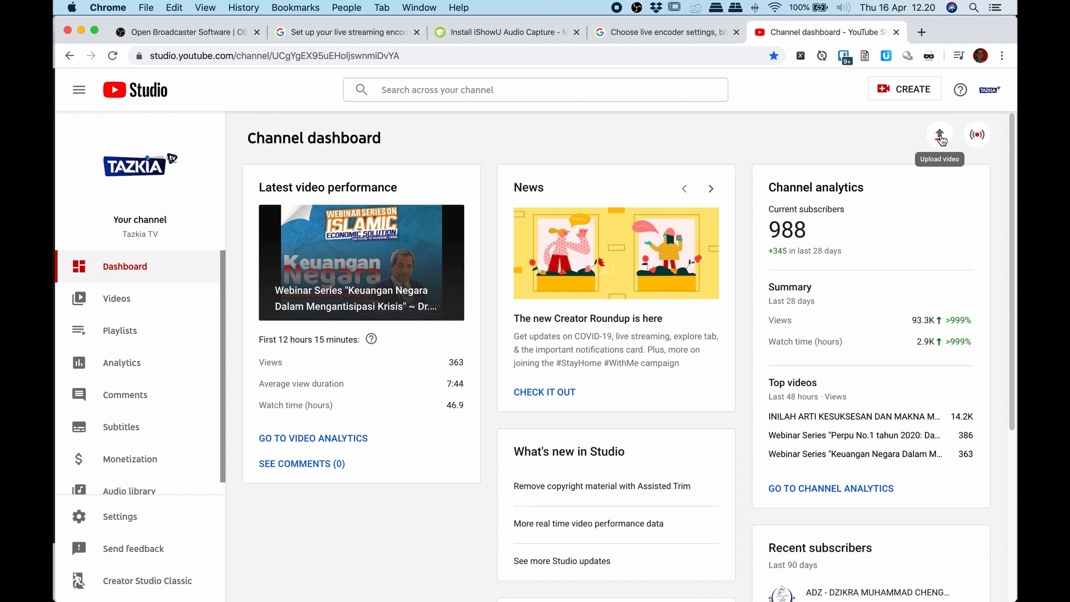
# Begin a new YouTube live stream with a blank form, declining the last-used settings
pyautogui.click(981, 140)
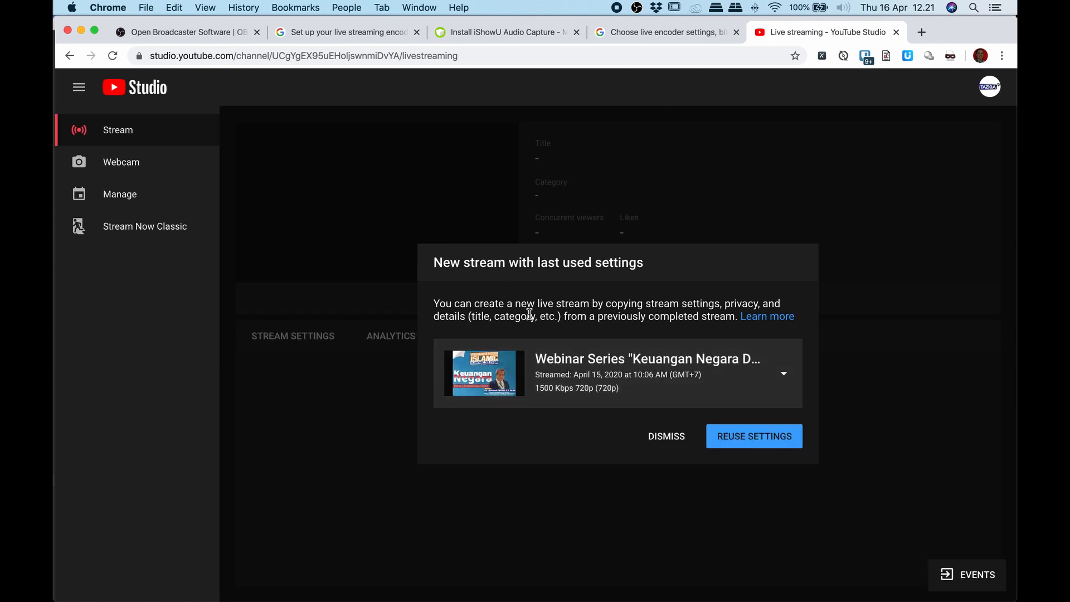
pyautogui.click(671, 442)
pyautogui.click(669, 435)
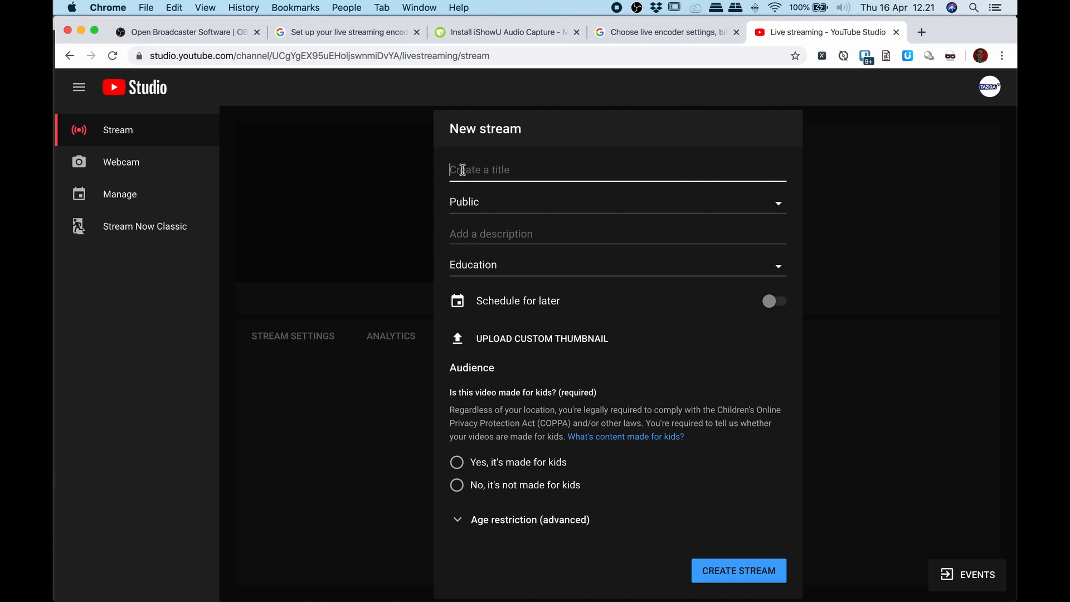
# Create a Private stream titled 'Webinar Series : Topik Jumat', marked not made for kids
pyautogui.write('Webinar Series : Topik Jumat')
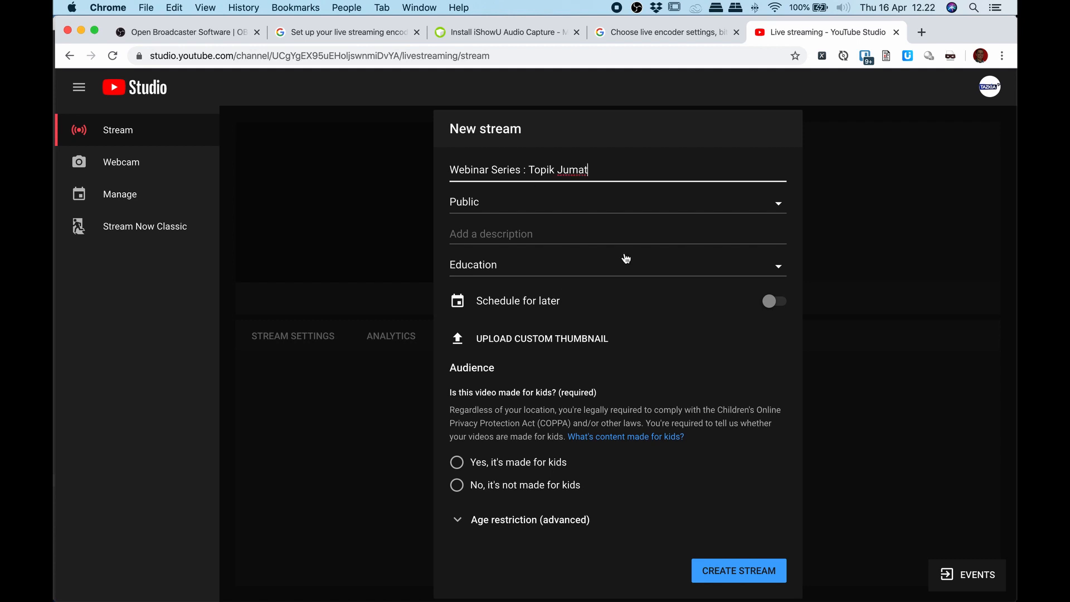
pyautogui.click(777, 211)
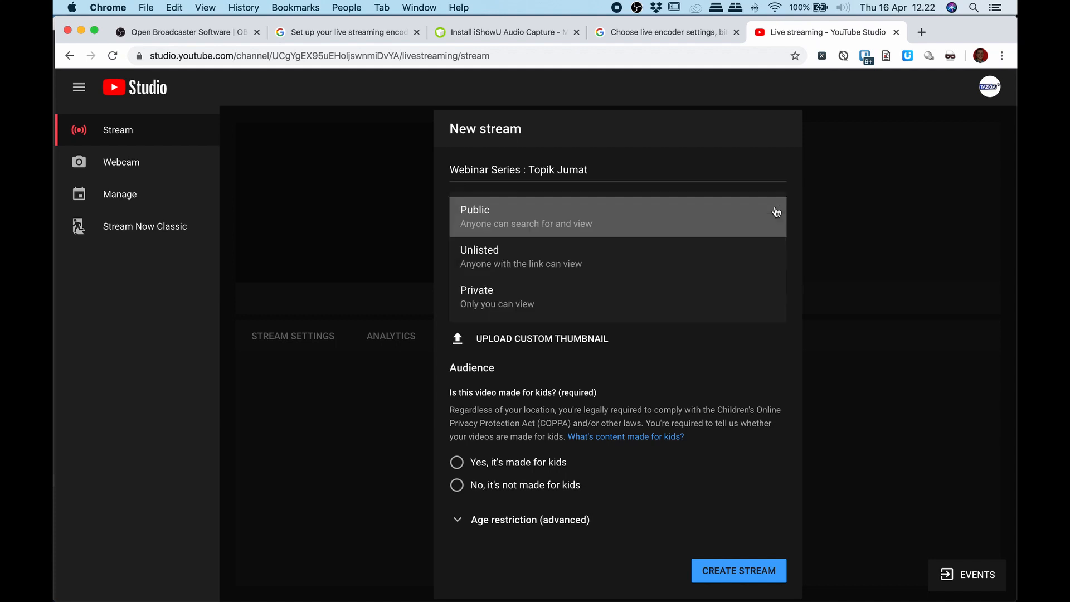
pyautogui.click(495, 300)
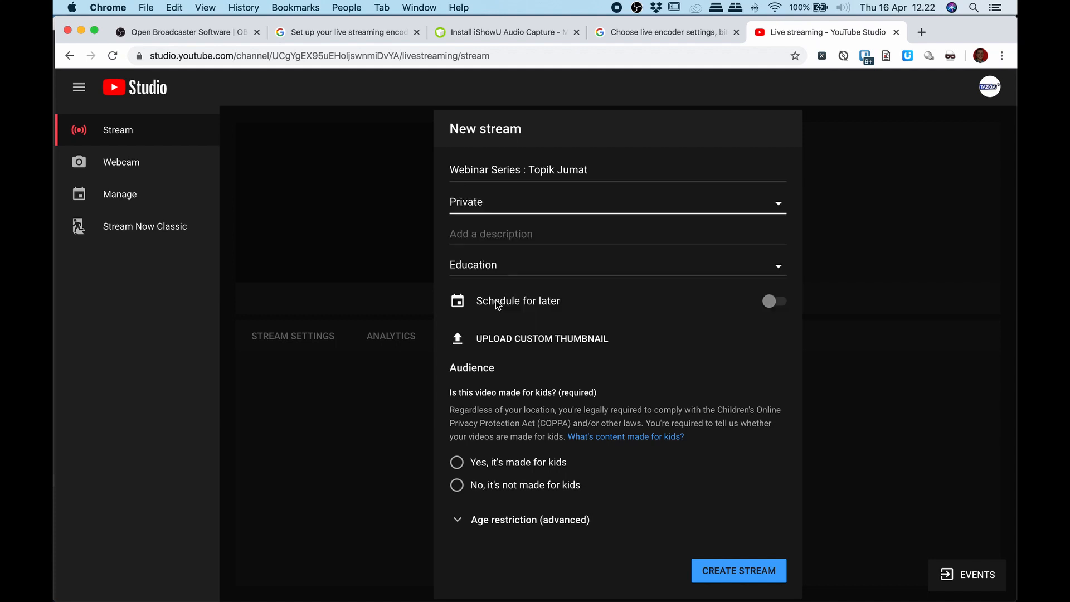
pyautogui.click(549, 233)
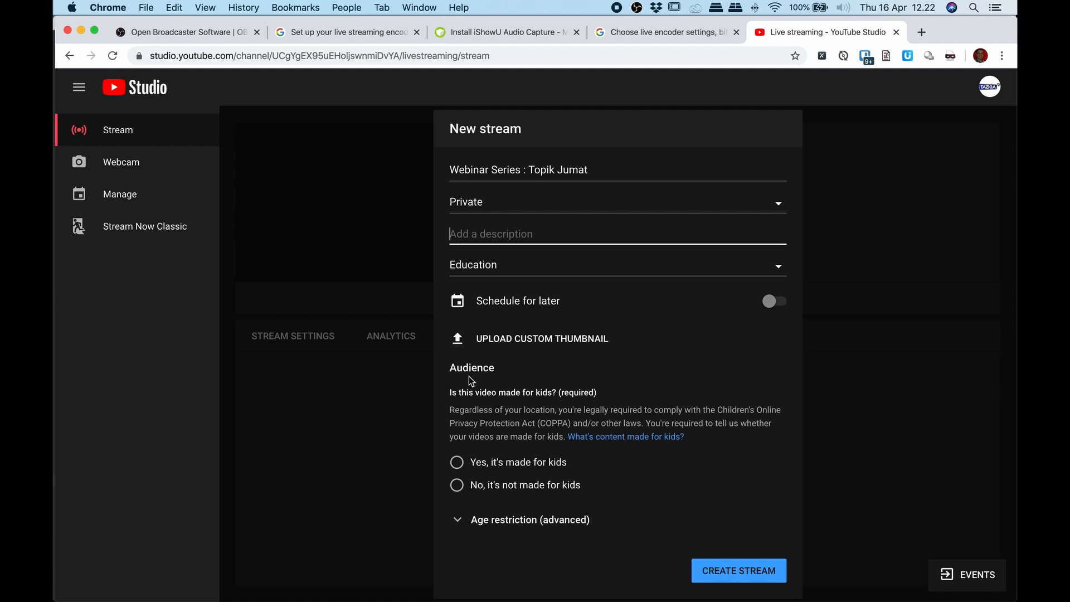
pyautogui.click(456, 485)
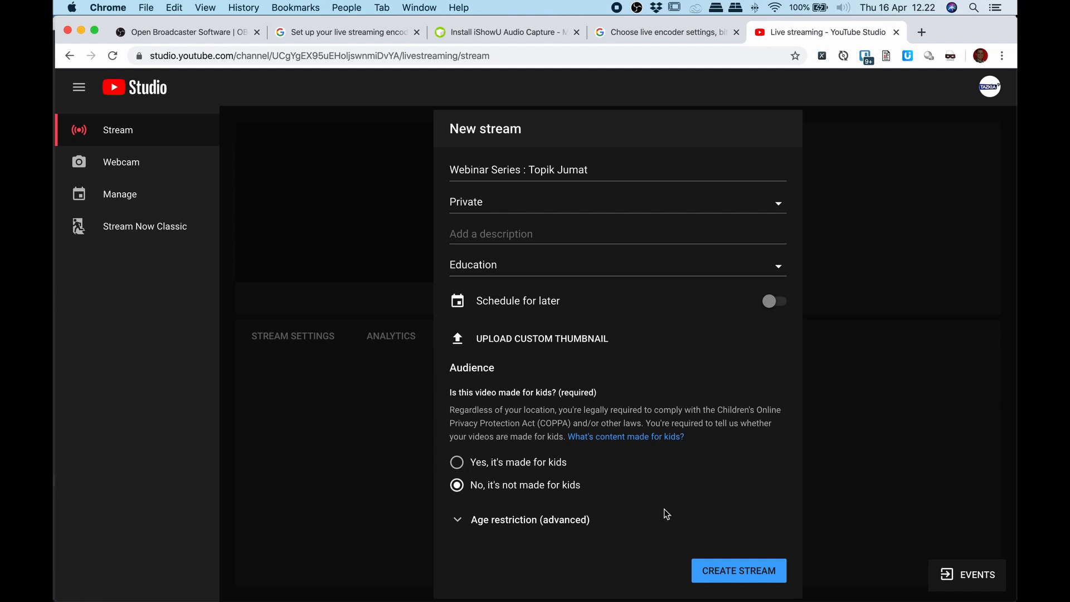
pyautogui.click(739, 571)
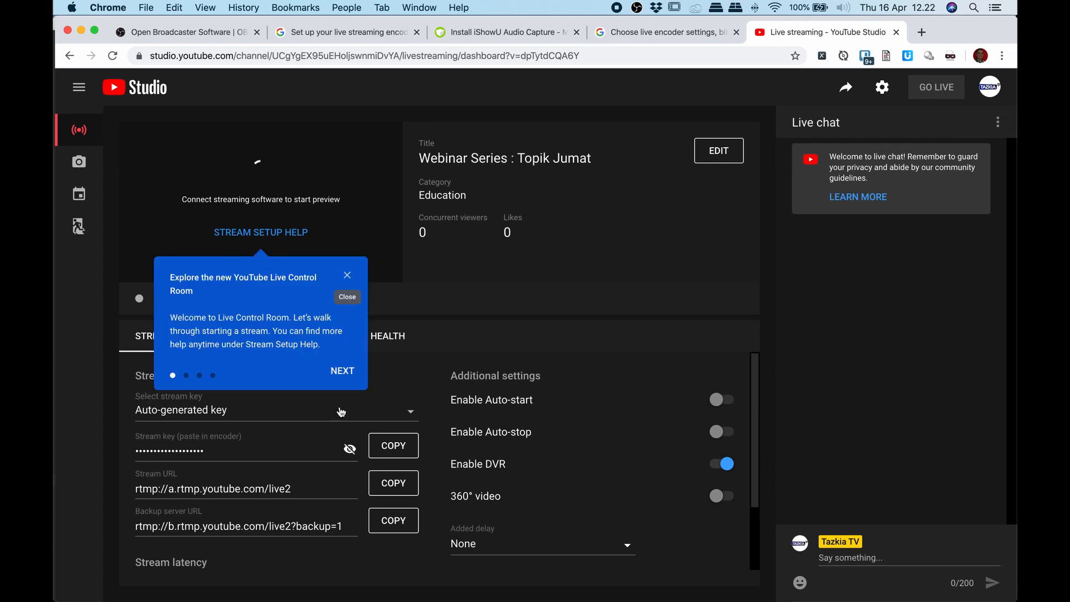
# Dismiss the Control Room intro and assign the '1500 Kbps 720p (720p)' stream key
pyautogui.click(346, 278)
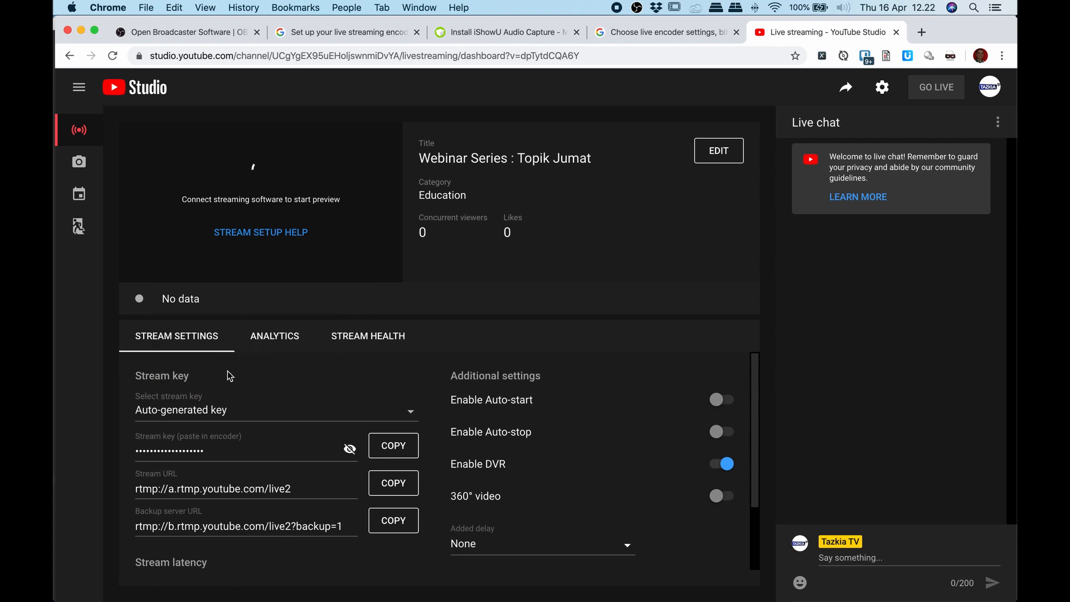
pyautogui.click(411, 415)
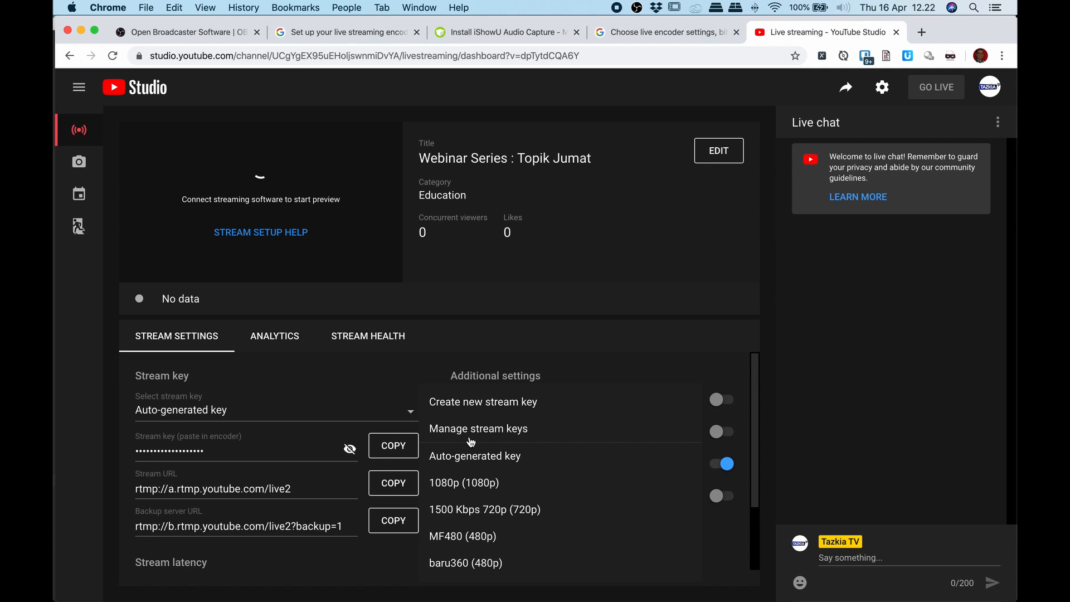
pyautogui.click(578, 514)
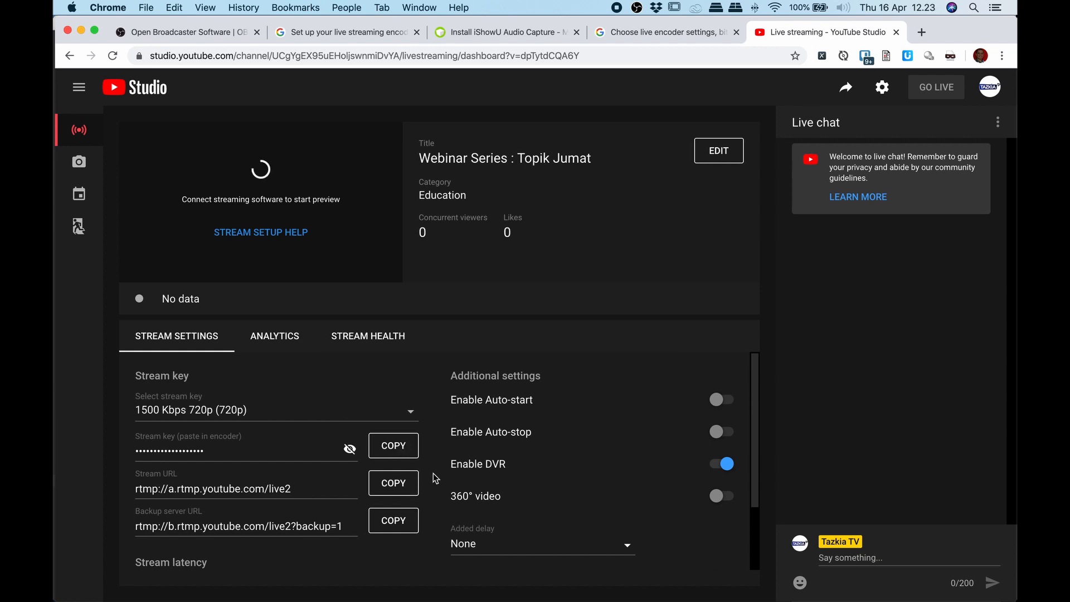
pyautogui.press('super+Tab')
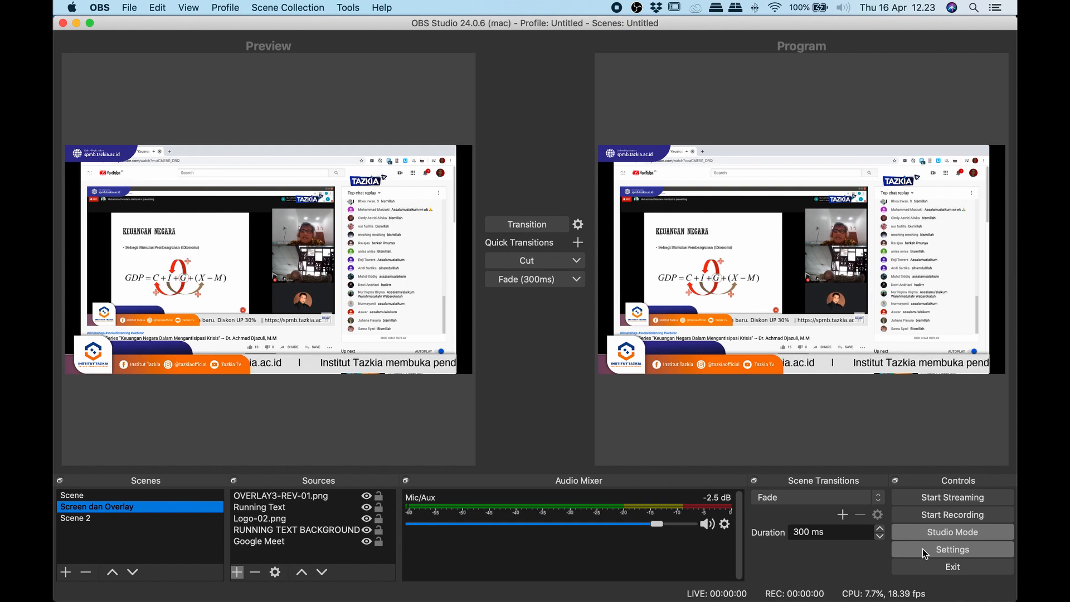
# Set the OBS stream service to YouTube / YouTube Gaming
pyautogui.click(922, 549)
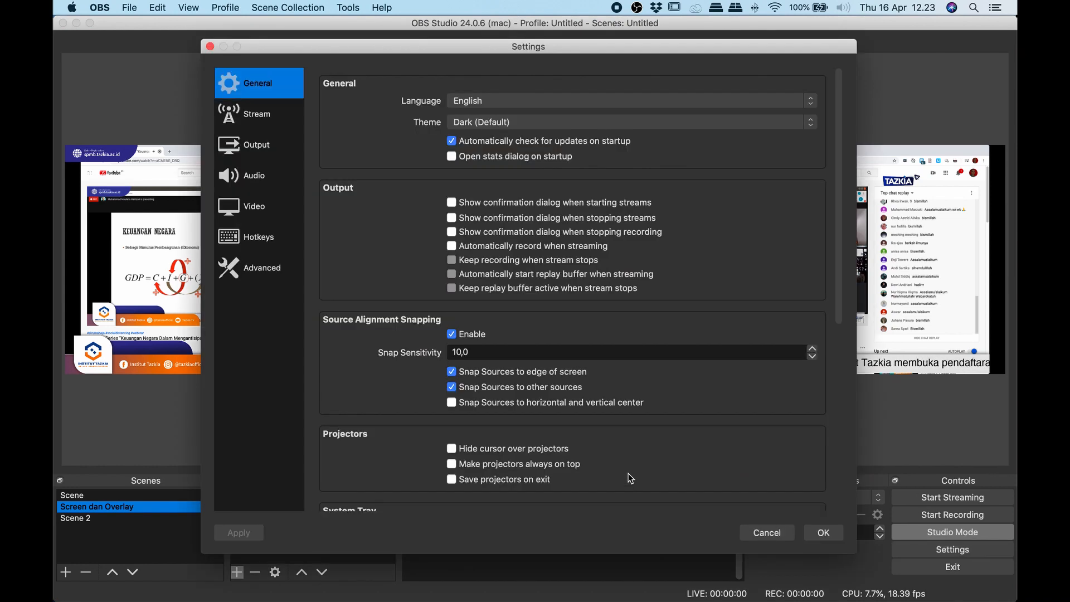
pyautogui.click(251, 156)
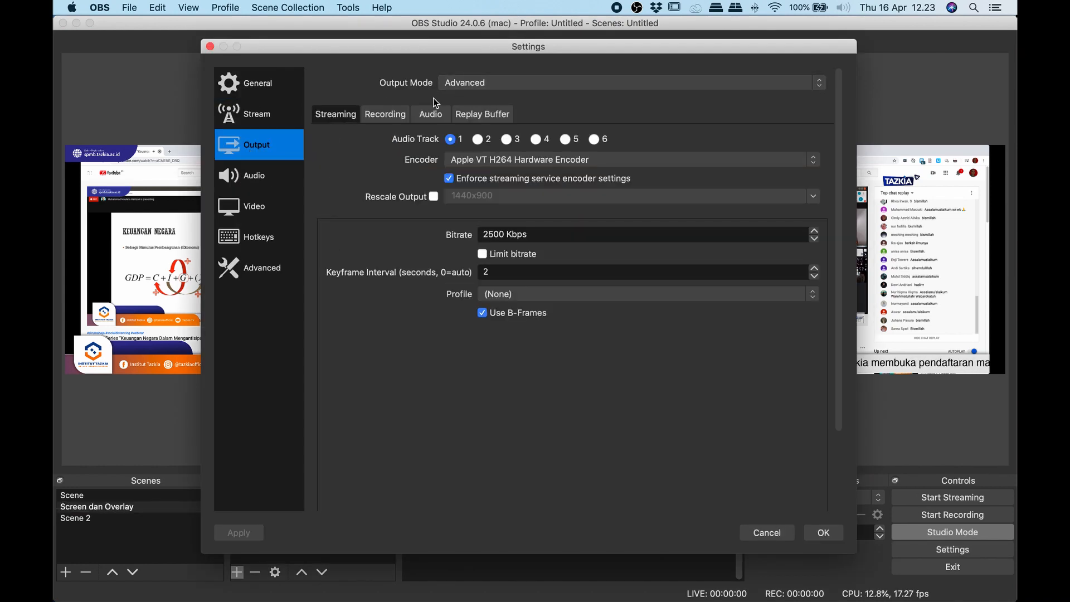
pyautogui.click(262, 113)
pyautogui.click(509, 91)
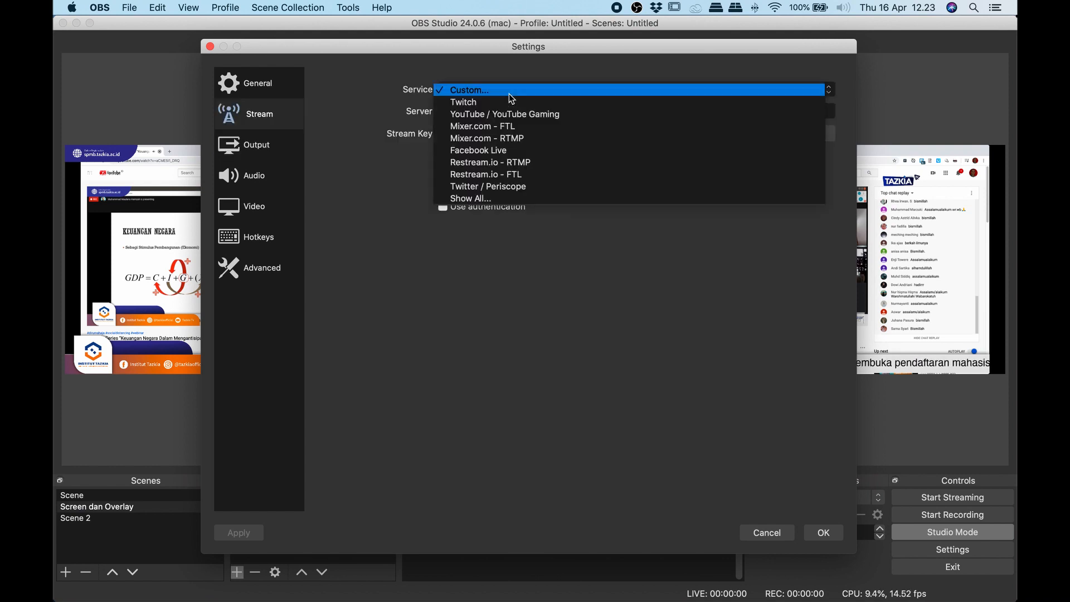
pyautogui.click(515, 114)
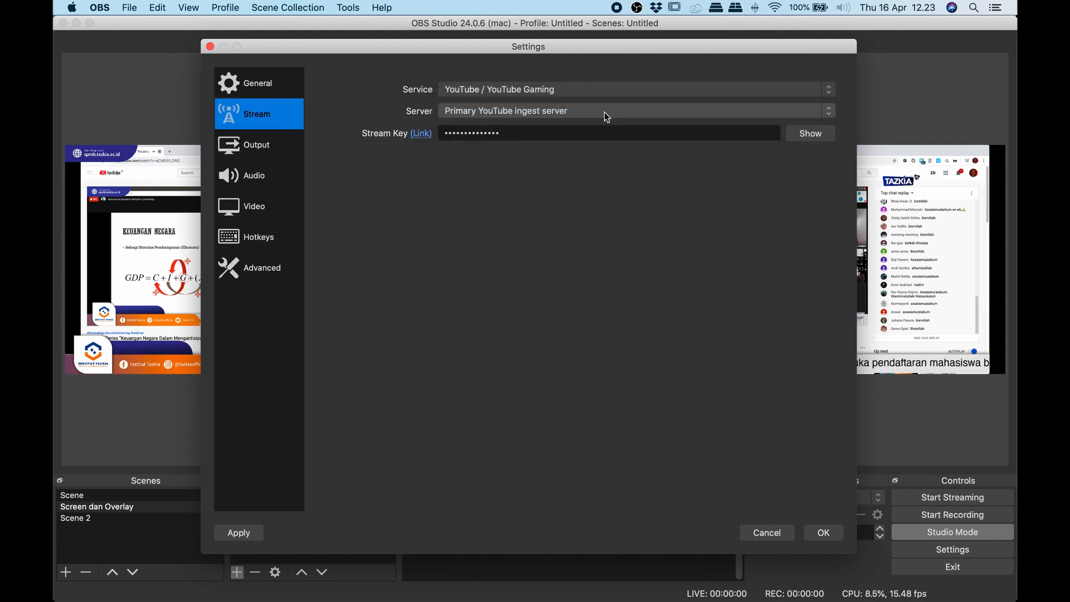
# Replace the OBS stream key with the one copied from YouTube Studio and save
pyautogui.doubleClick(595, 130)
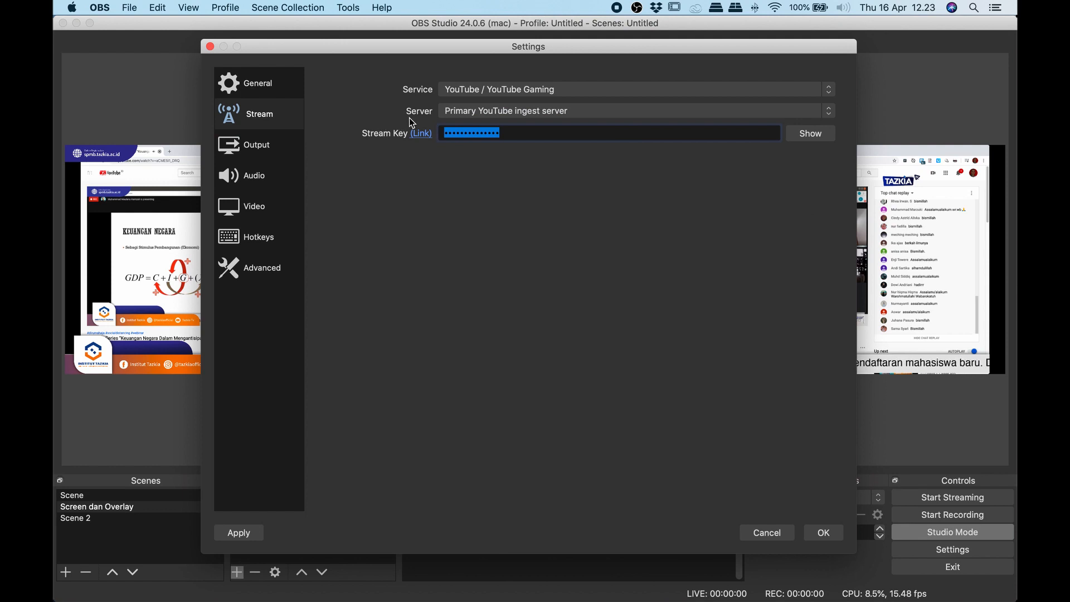
pyautogui.press('BackSpace')
pyautogui.press('super+Tab')
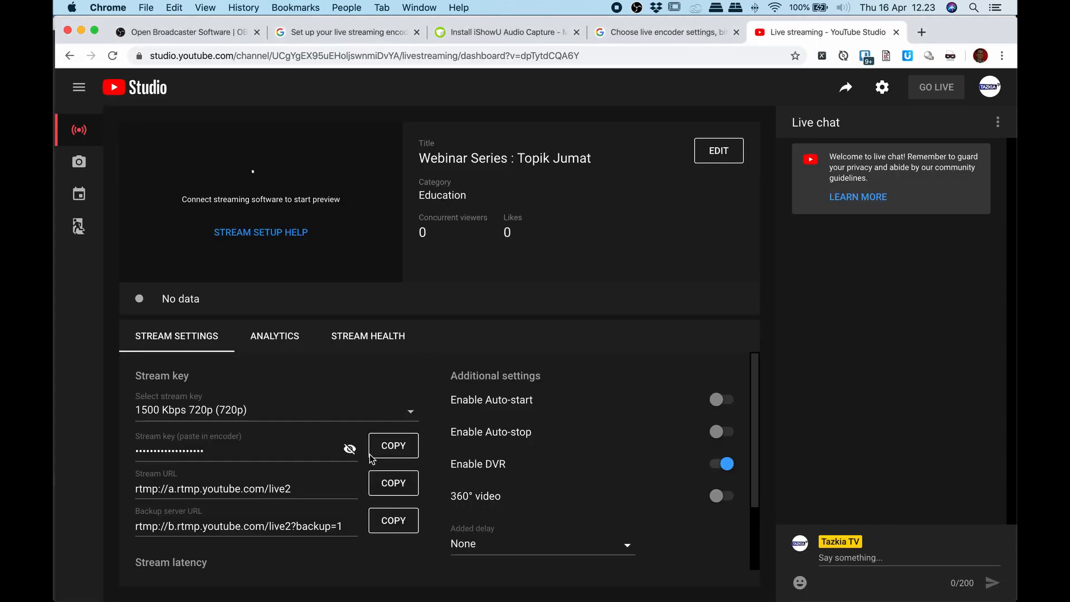
pyautogui.click(387, 452)
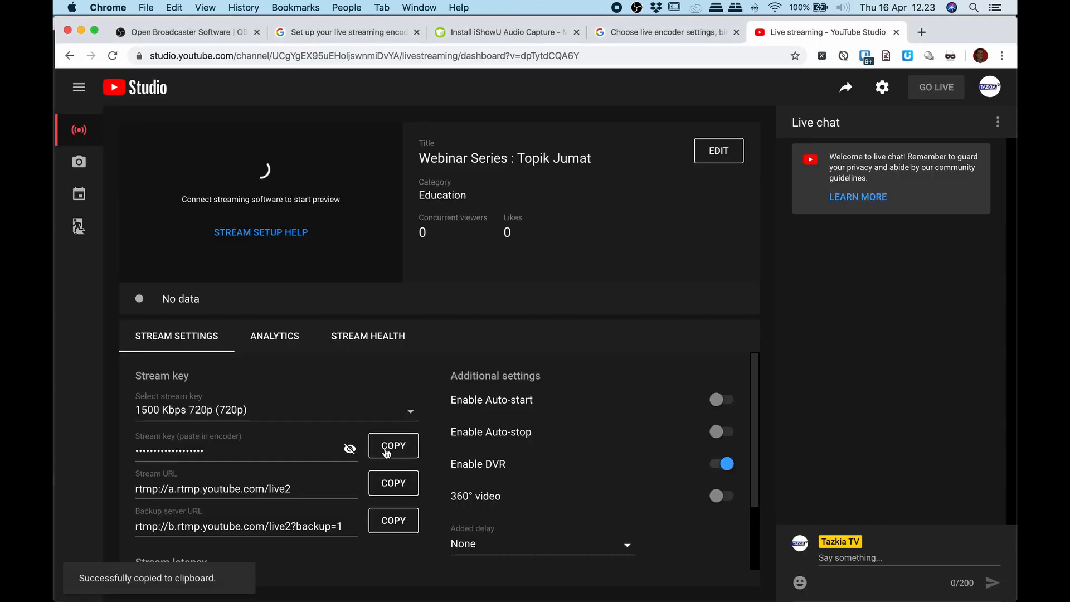
pyautogui.press('super+Tab')
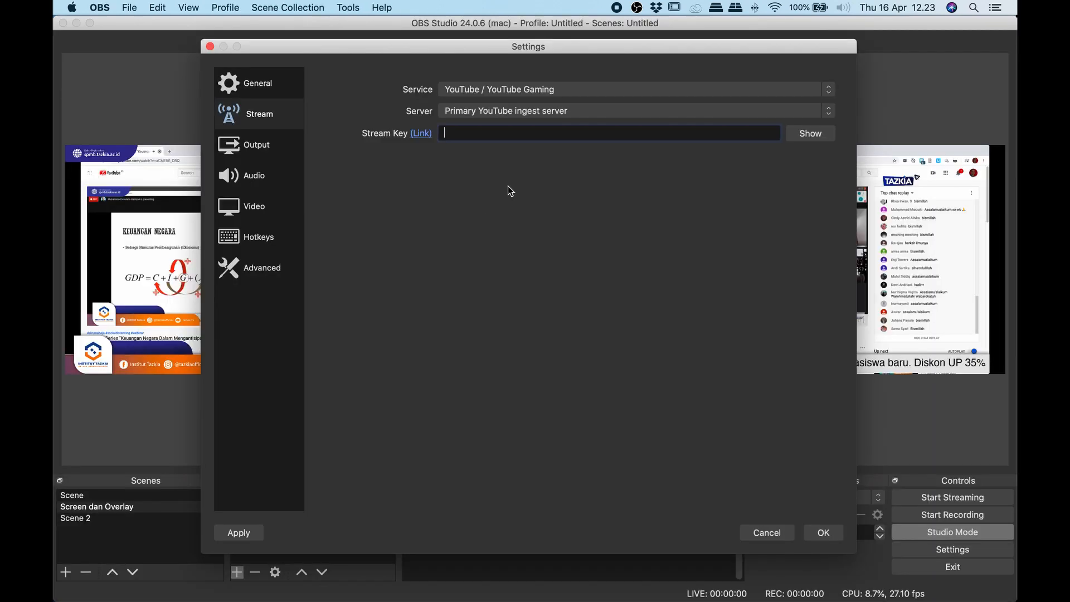
pyautogui.press('super+v')
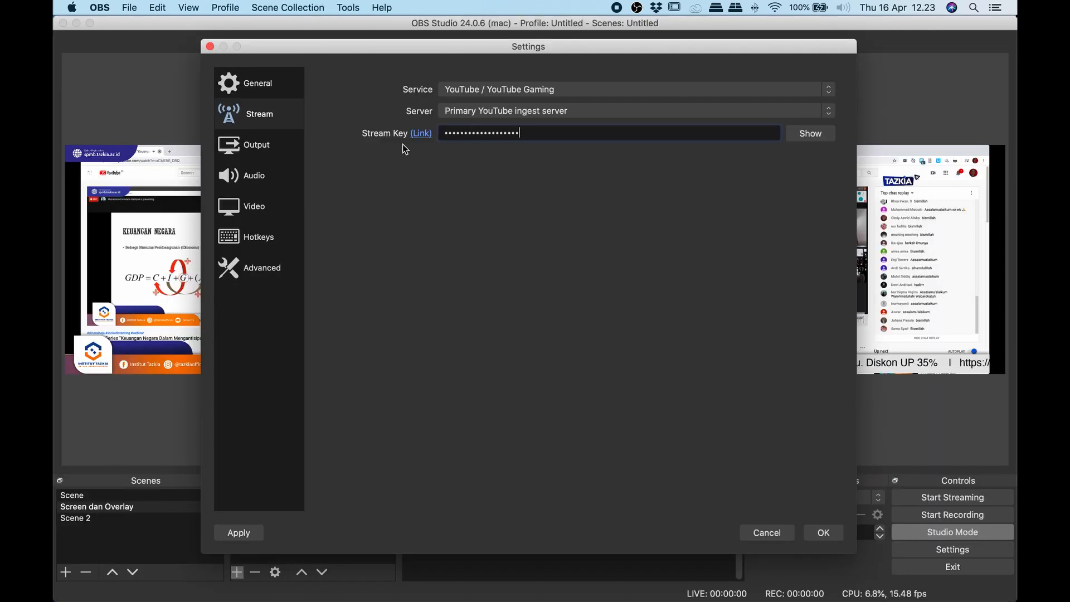
pyautogui.click(830, 533)
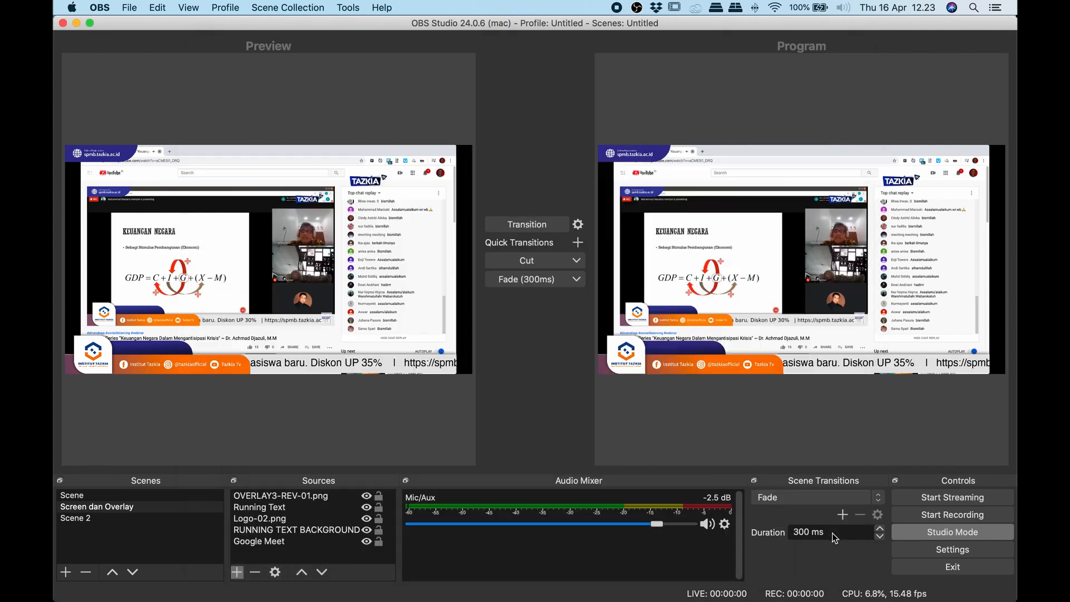
# Start streaming from OBS, reload the YouTube Studio dashboard to see the preview, and go live
pyautogui.click(984, 502)
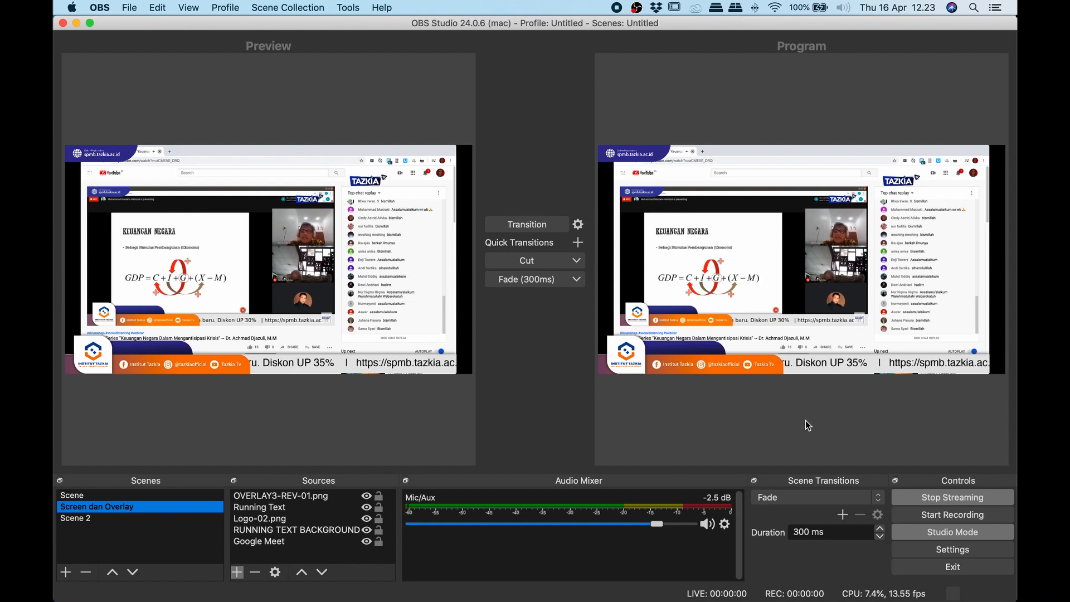
pyautogui.press('super+Tab')
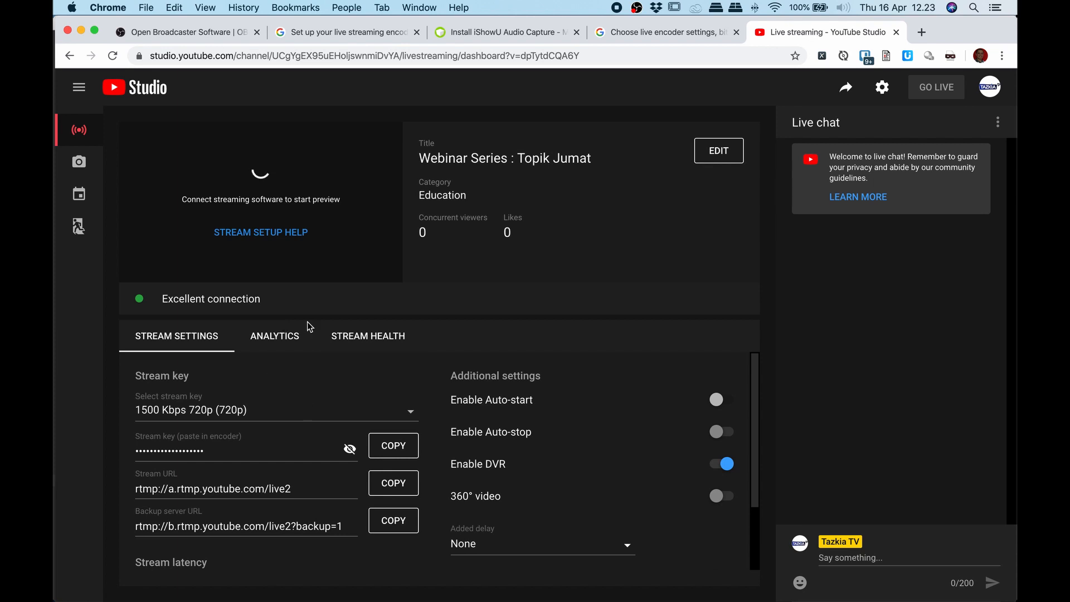
pyautogui.click(600, 55)
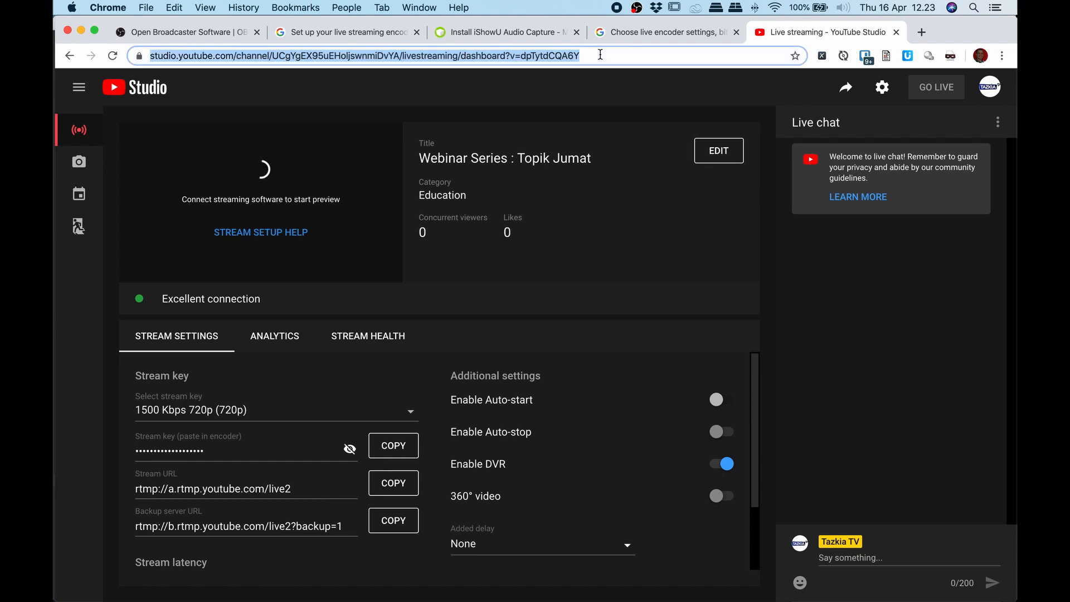
pyautogui.press('Return')
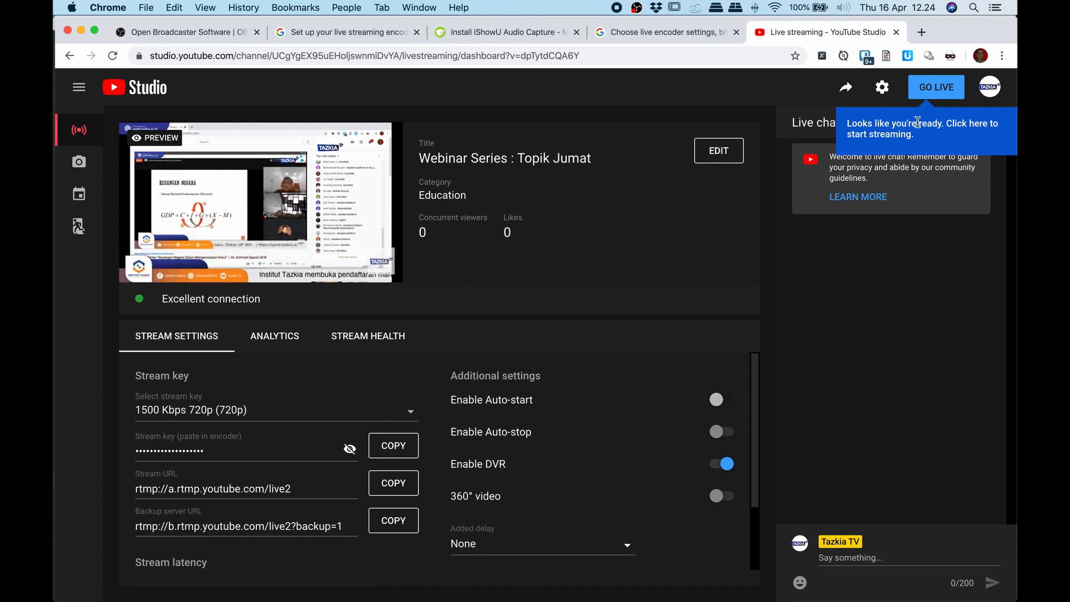
pyautogui.click(940, 95)
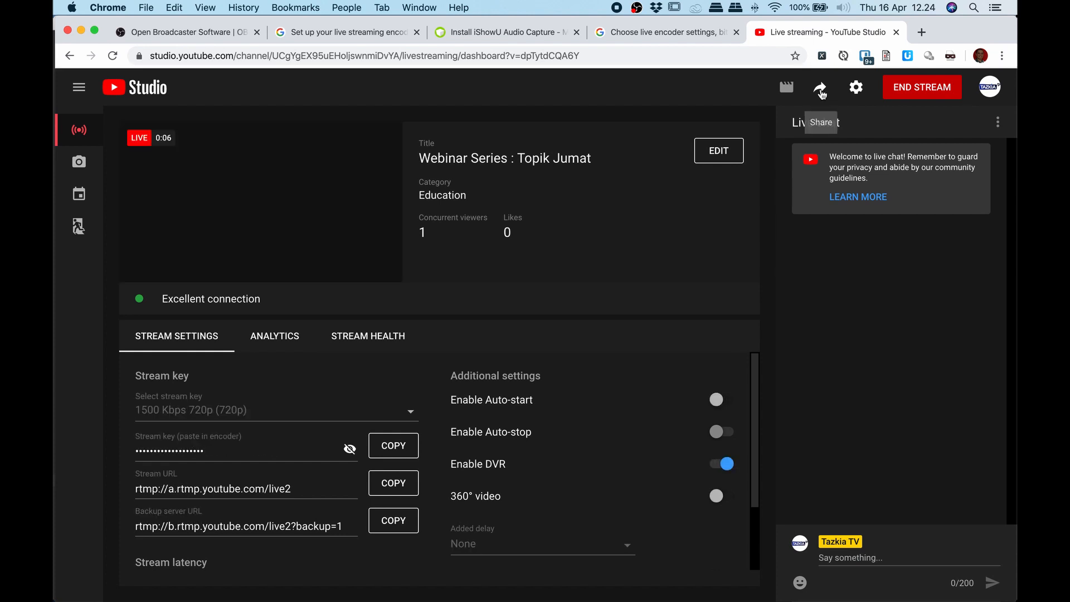
# Copy the broadcast's youtu.be share link, open a blank Chrome tab, and return to OBS
pyautogui.click(821, 88)
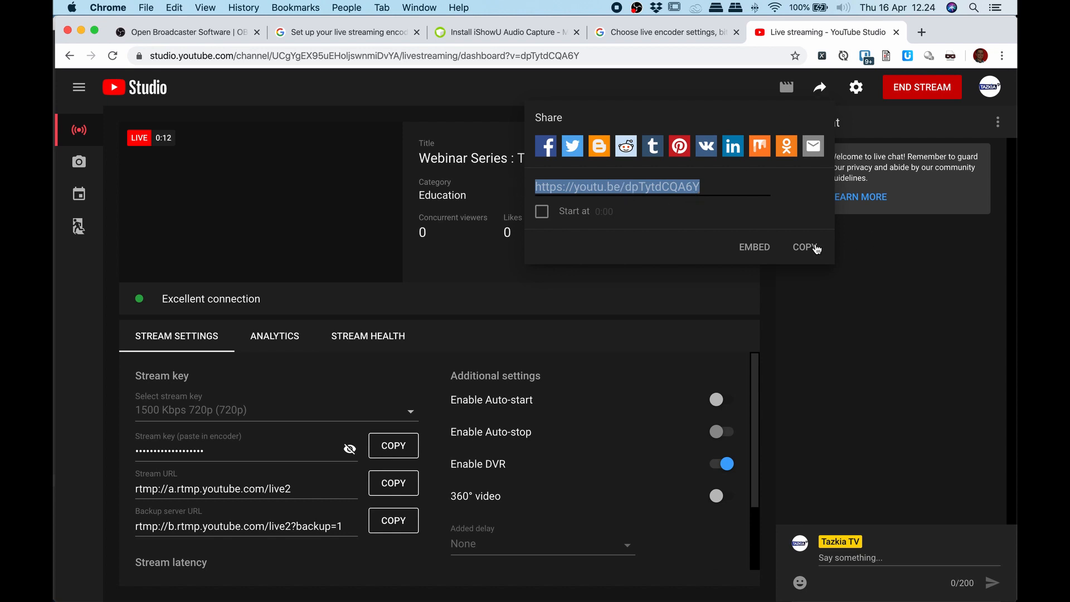
pyautogui.click(922, 33)
pyautogui.press('super+Tab')
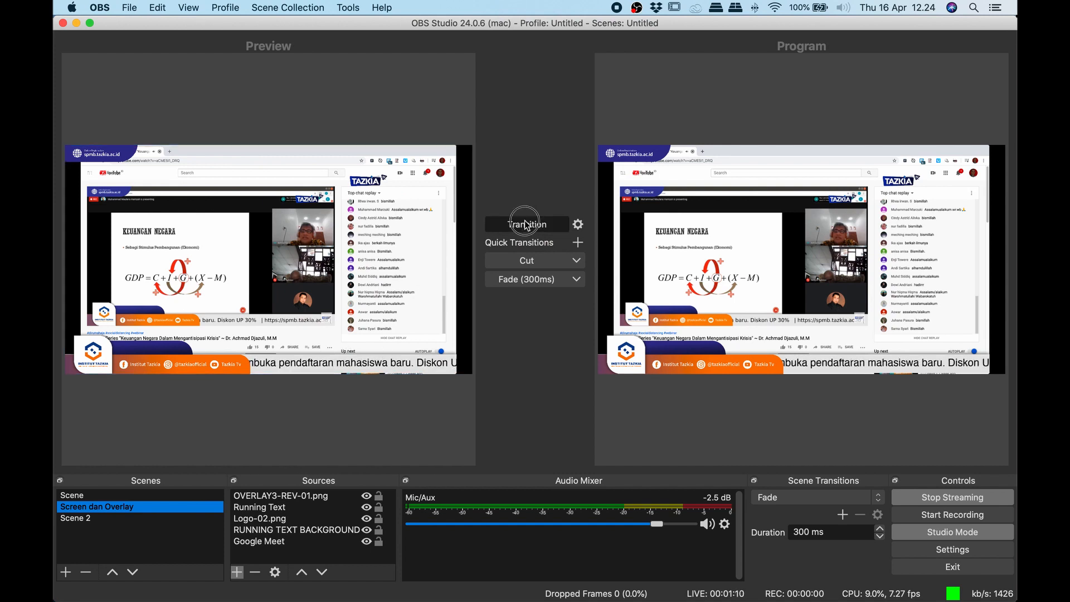
# Watch the live broadcast via its youtu.be link, then close the Share box in Studio
pyautogui.press('super+Tab')
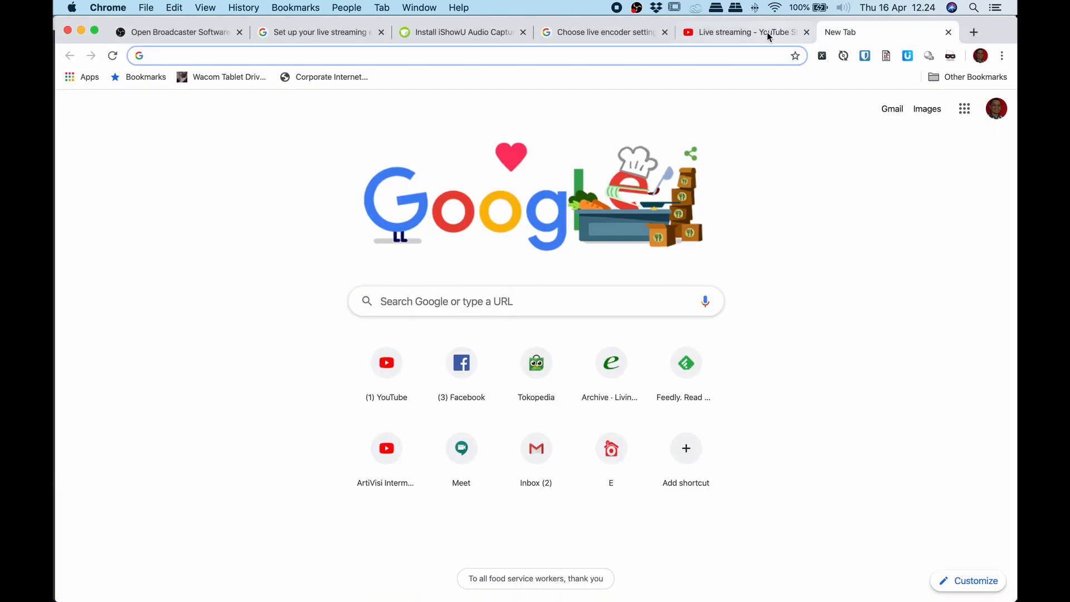
pyautogui.click(764, 31)
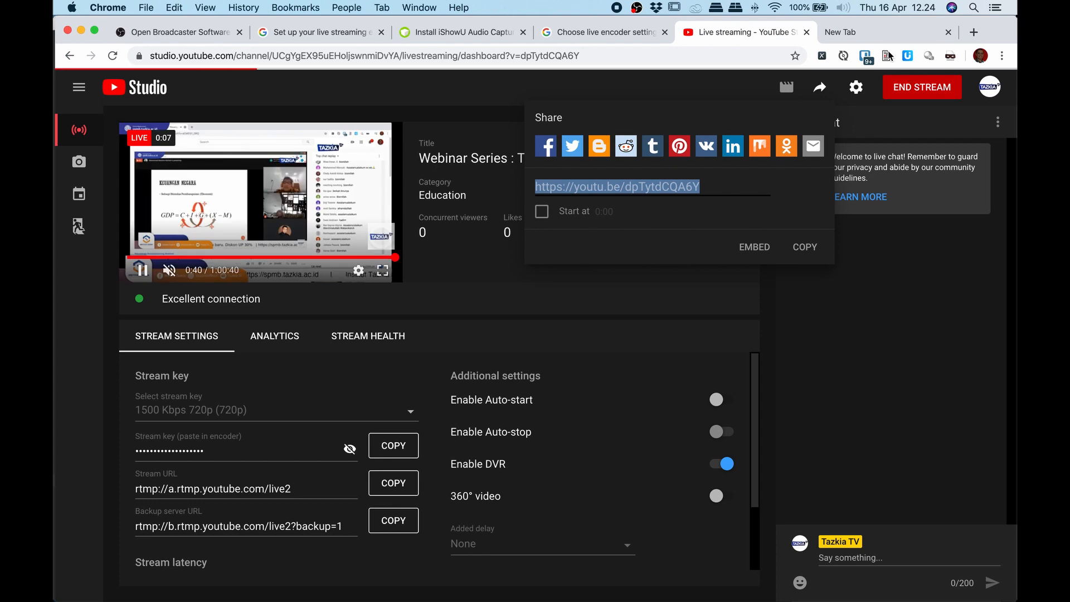
pyautogui.click(876, 35)
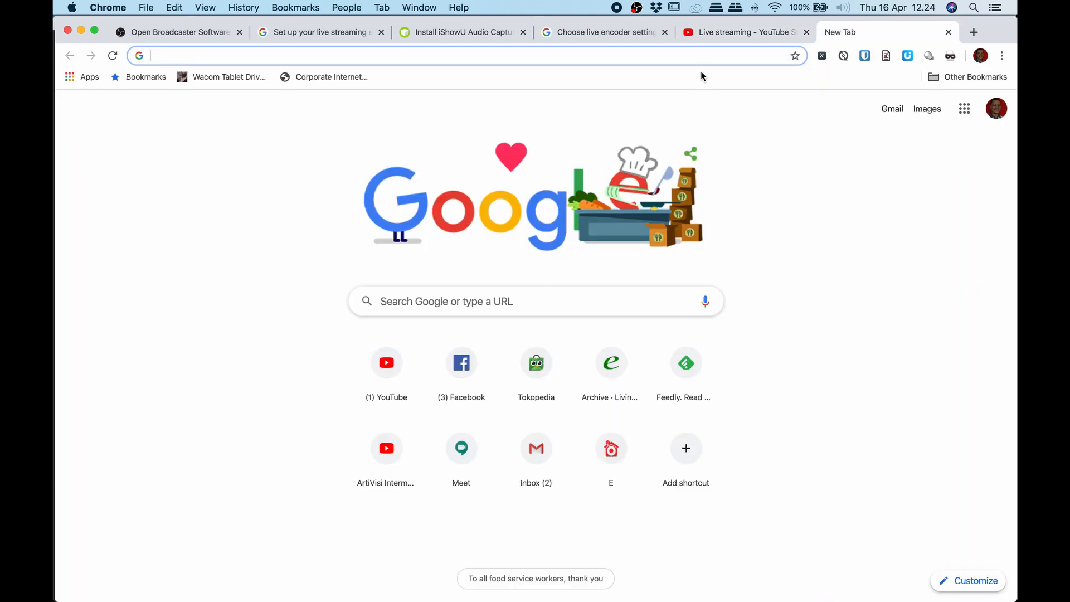
pyautogui.press('super+v')
pyautogui.press('Return')
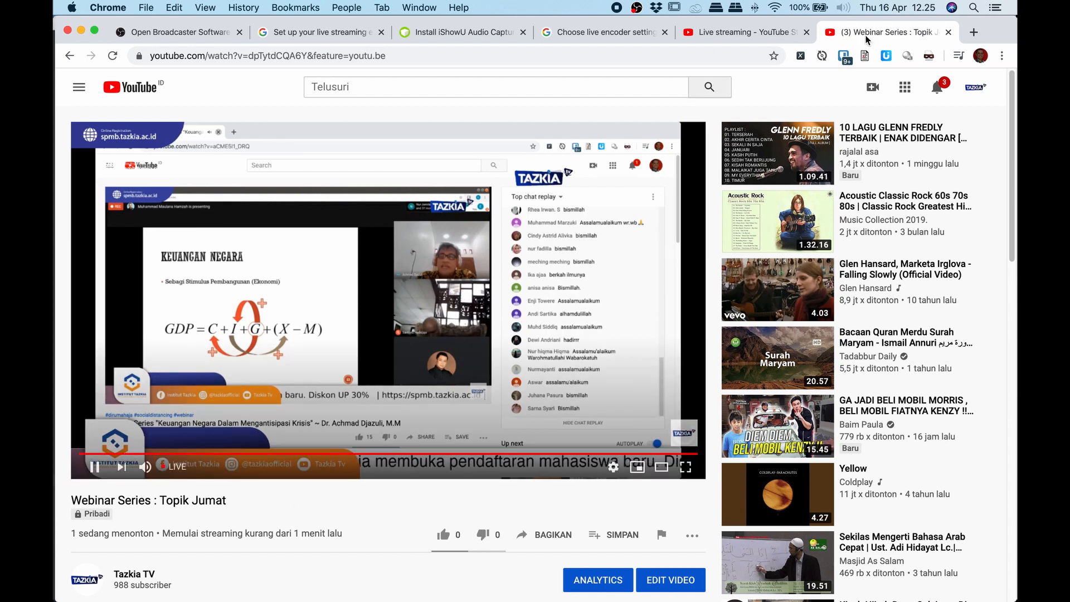
pyautogui.click(758, 36)
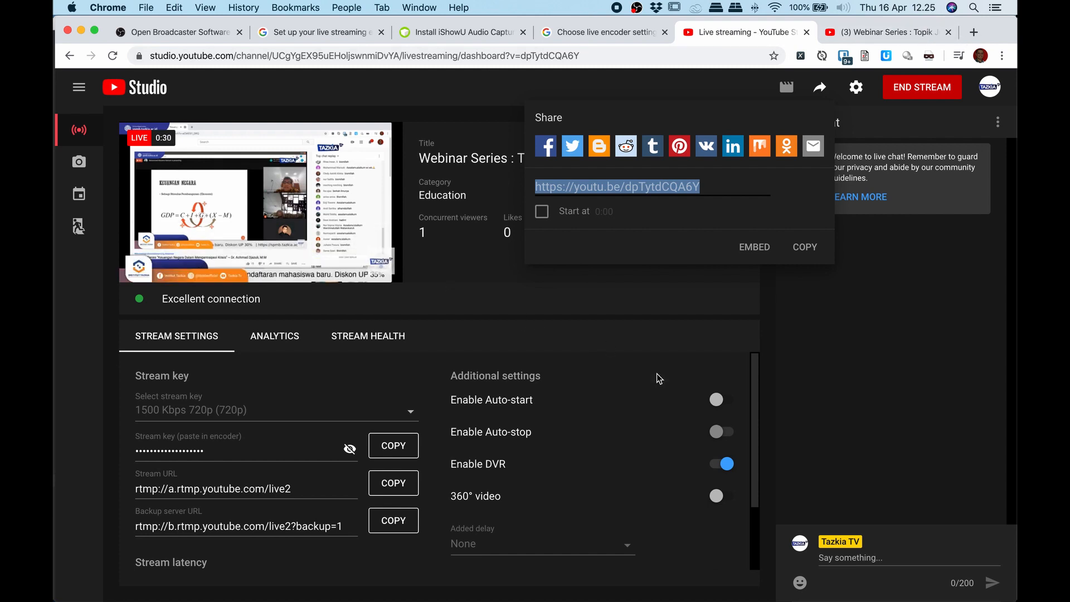
pyautogui.click(877, 297)
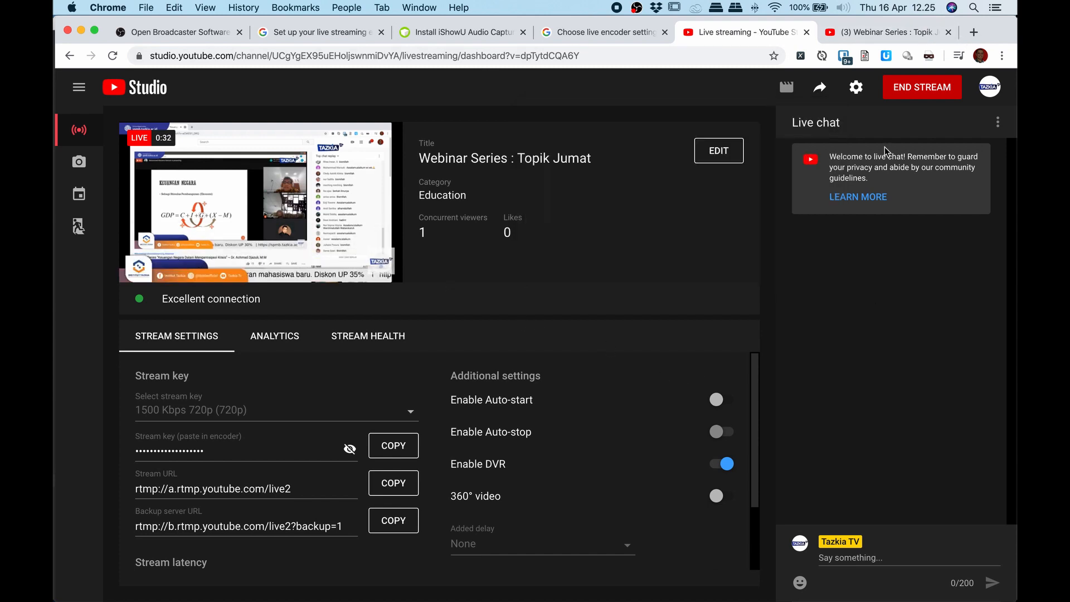
# End the Webinar Series broadcast, dismiss the Stream Finished summary, and switch to its watch page
pyautogui.click(928, 92)
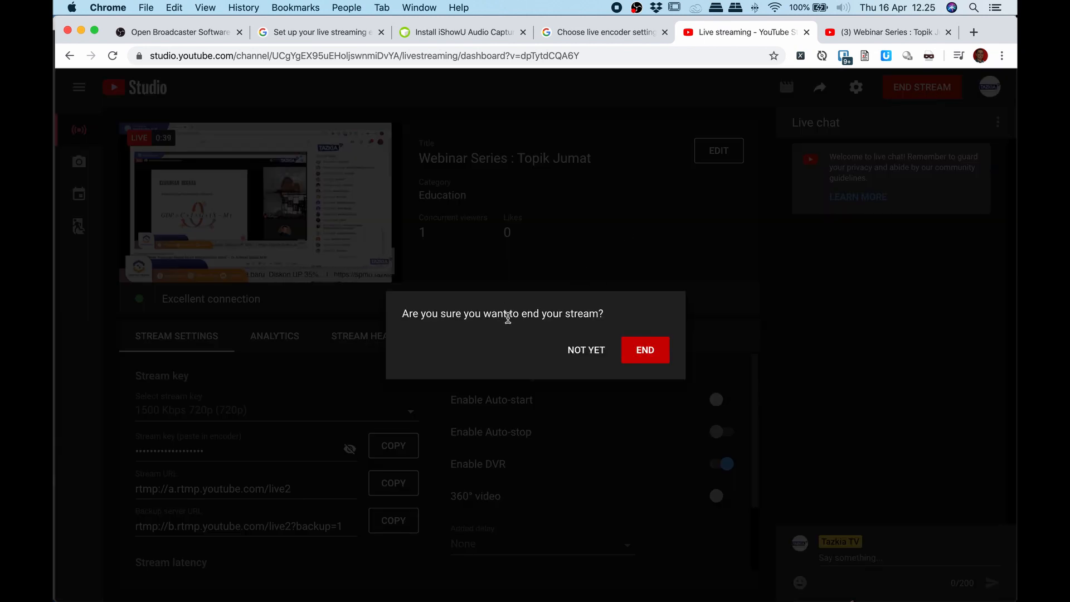
pyautogui.click(651, 355)
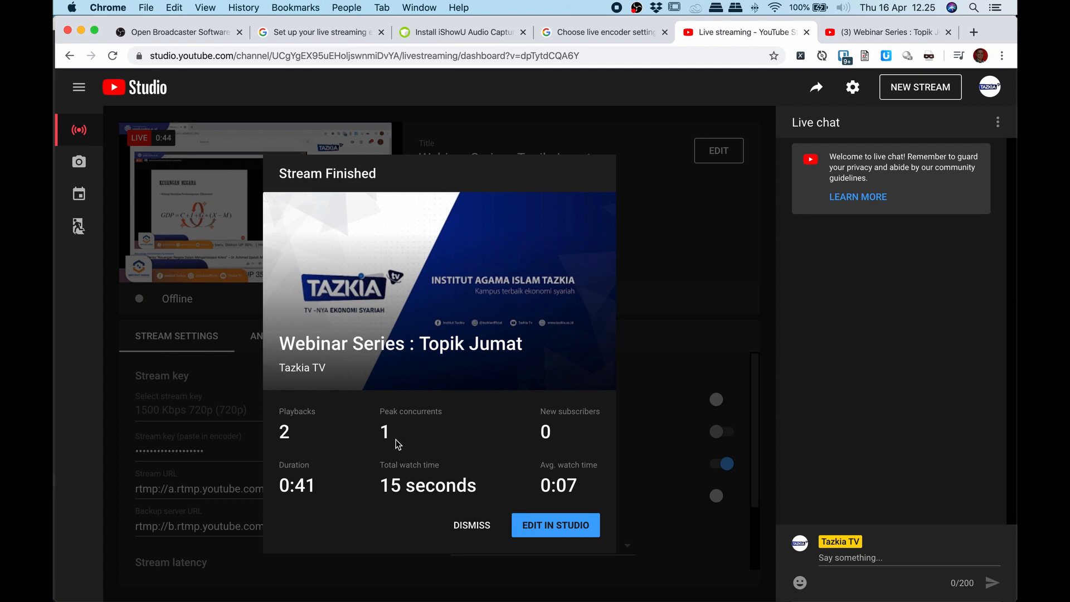
pyautogui.click(478, 529)
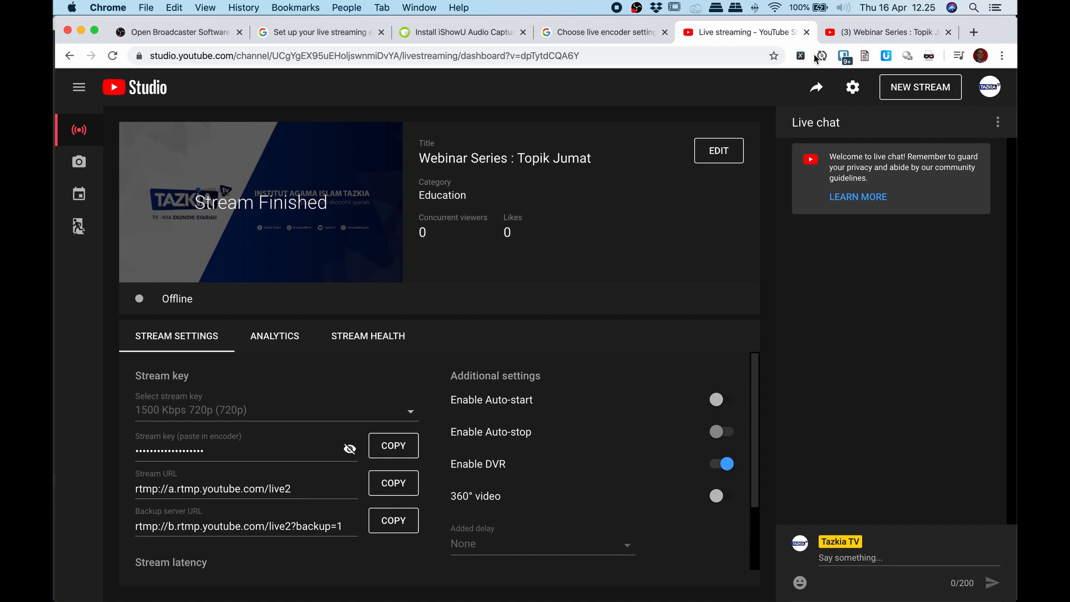
pyautogui.click(857, 33)
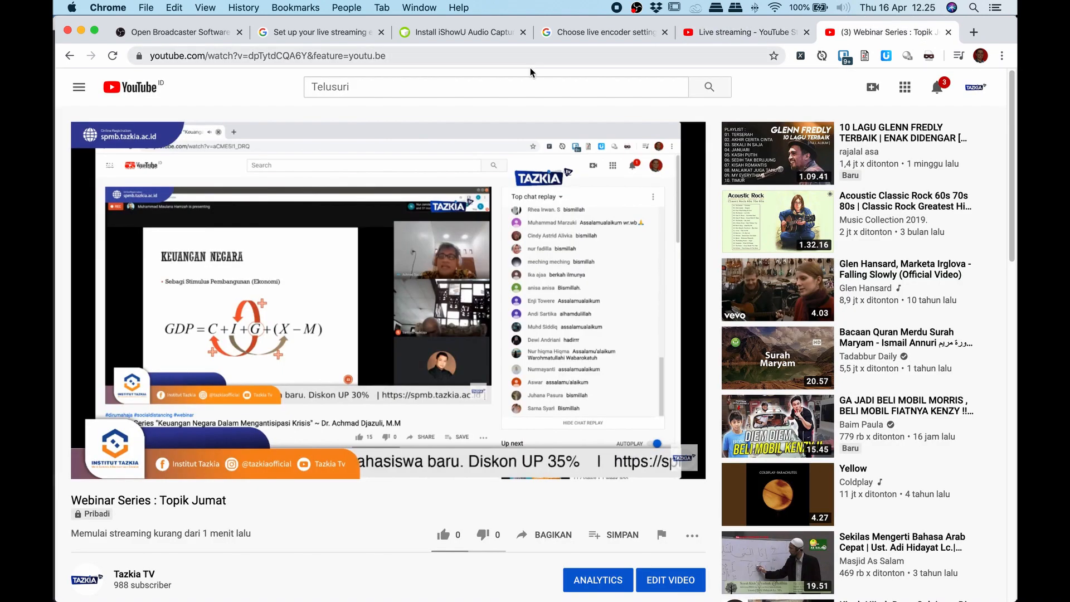
# Reload the watch page to load the 0:55 replay, then return to the Studio tab
pyautogui.click(462, 56)
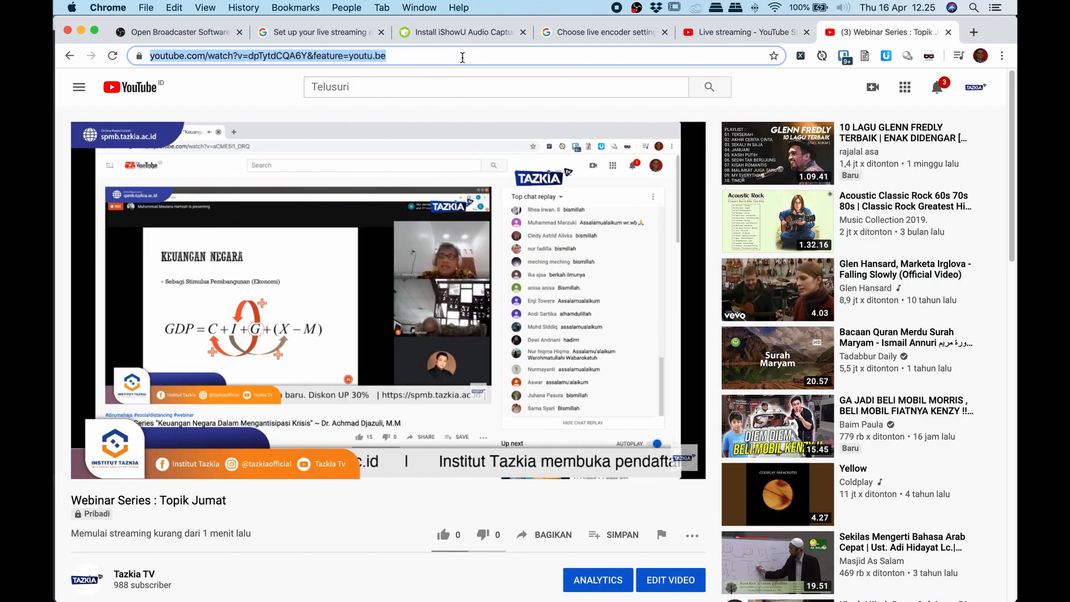
pyautogui.press('Return')
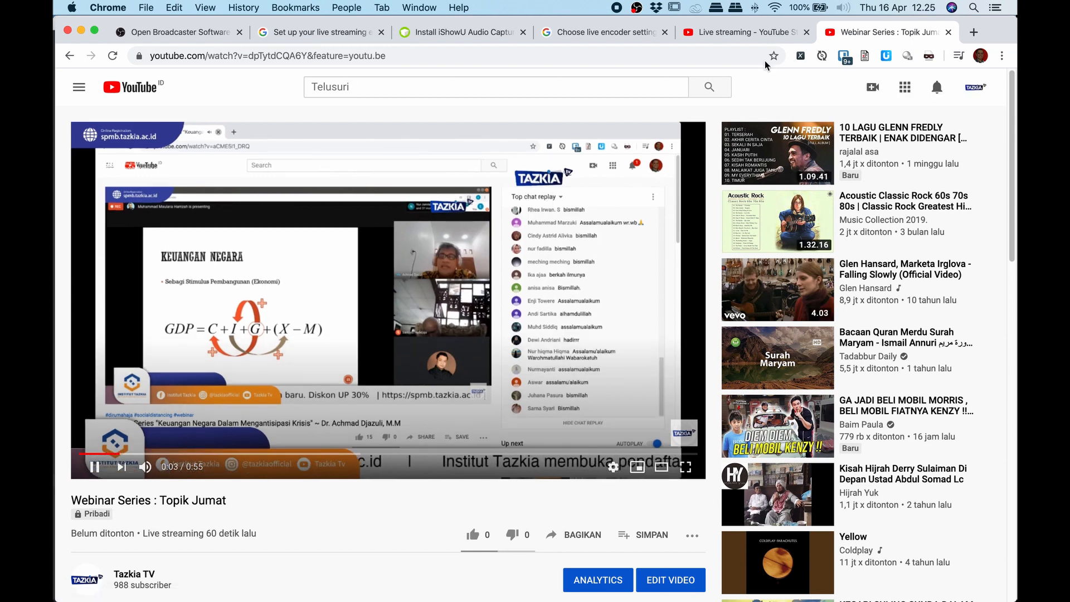
pyautogui.click(756, 40)
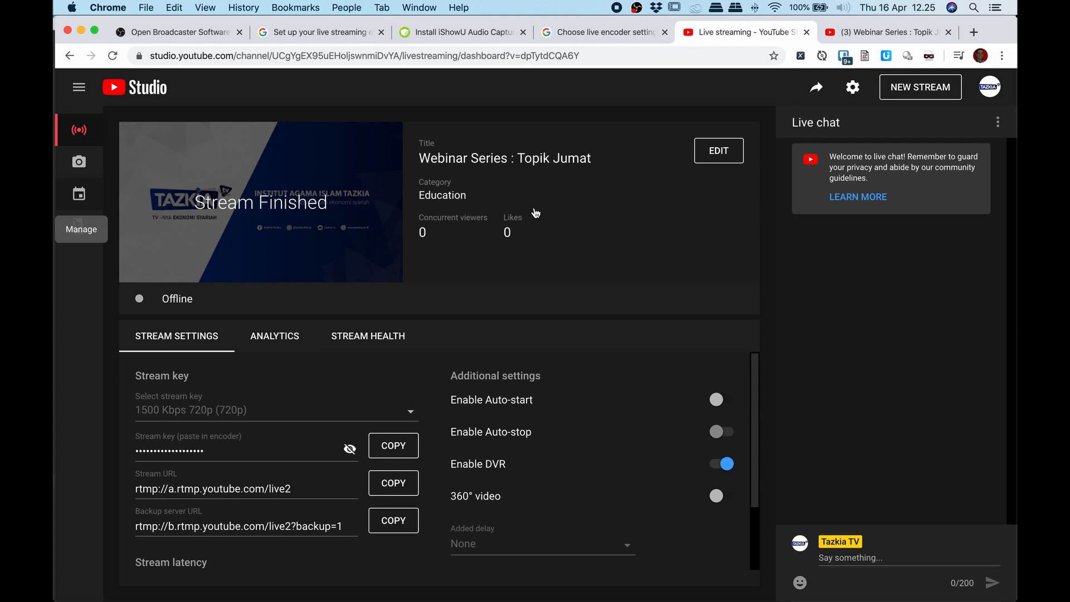
# Go to Channel videos' Live tab to find the 0:41 Webinar Series replay
pyautogui.click(78, 194)
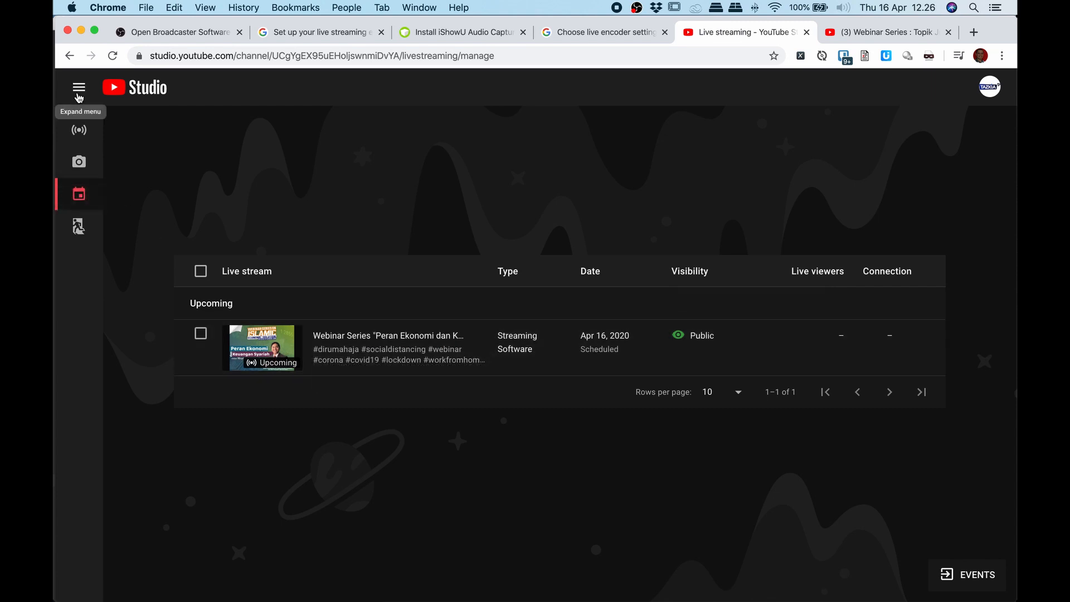
pyautogui.click(144, 97)
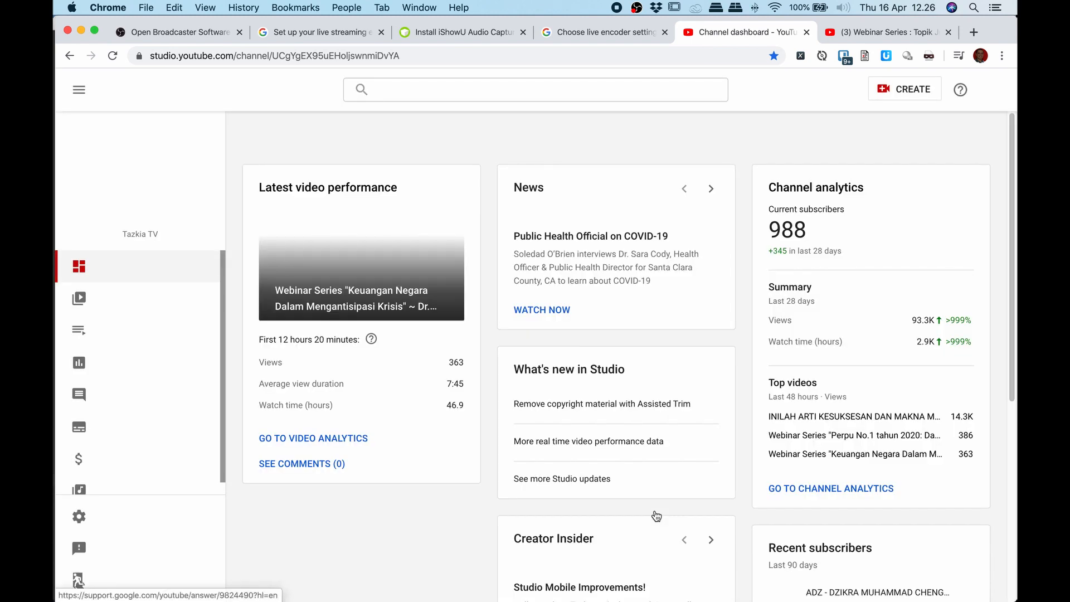
pyautogui.click(119, 301)
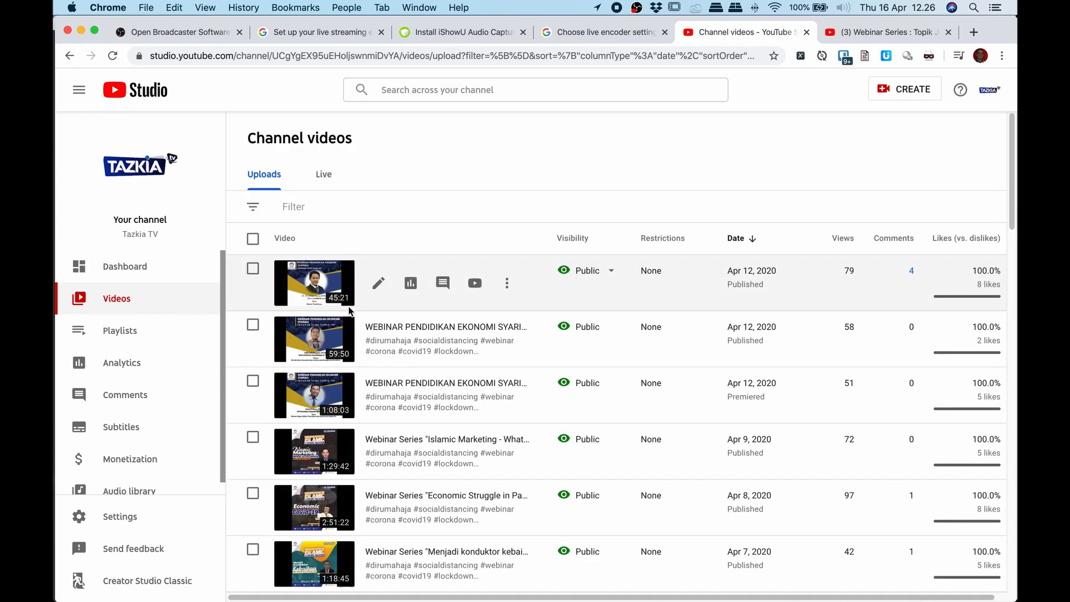
pyautogui.click(321, 176)
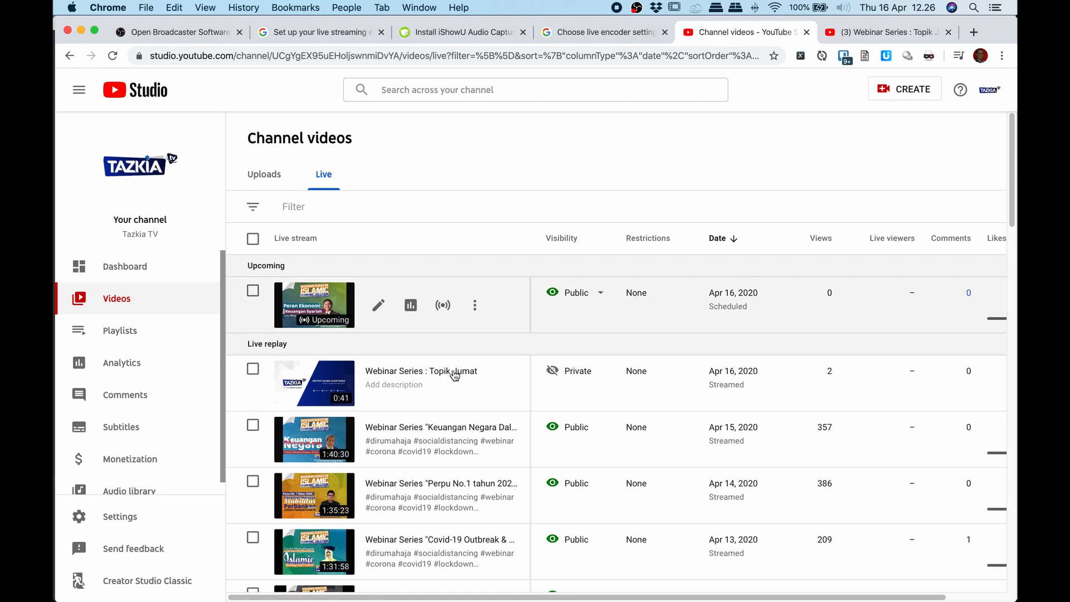
# Permanently delete the 0:41 'Webinar Series : Topik Jumat' replay via More actions > Delete forever
pyautogui.click(253, 371)
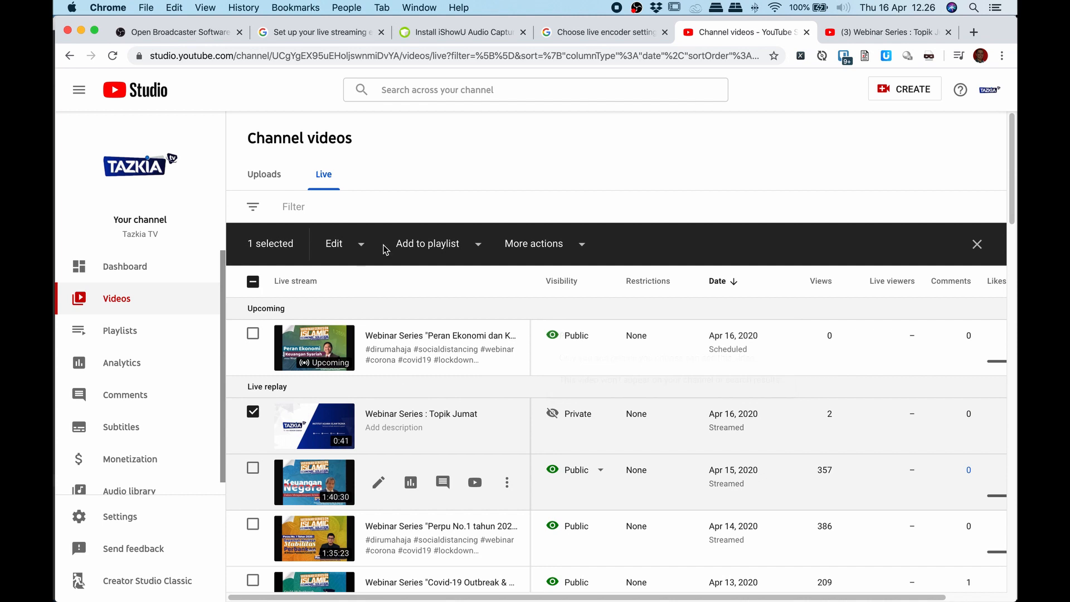
pyautogui.click(473, 245)
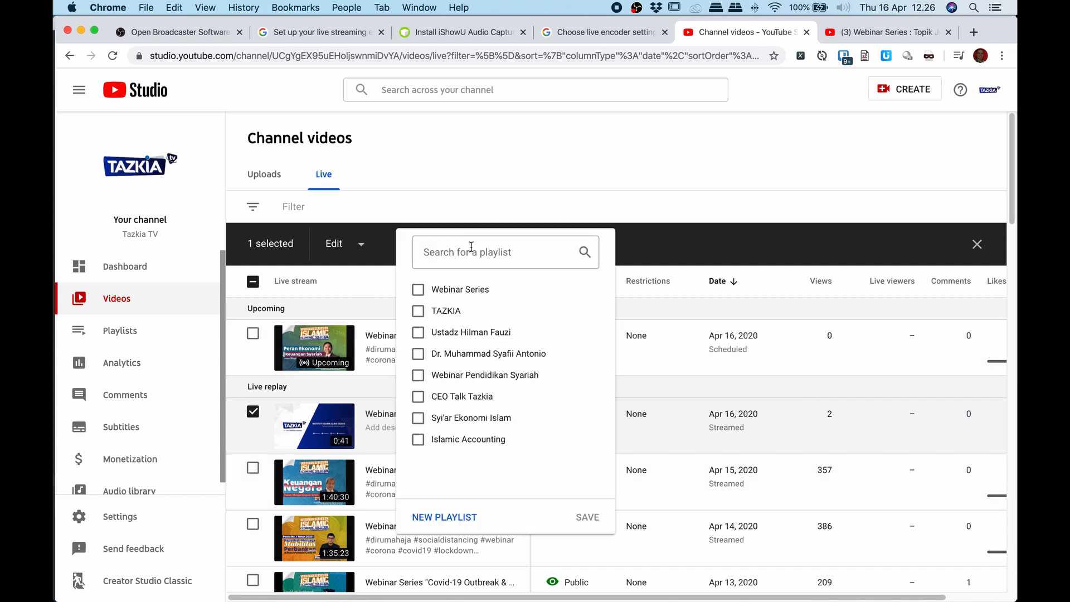
pyautogui.click(546, 194)
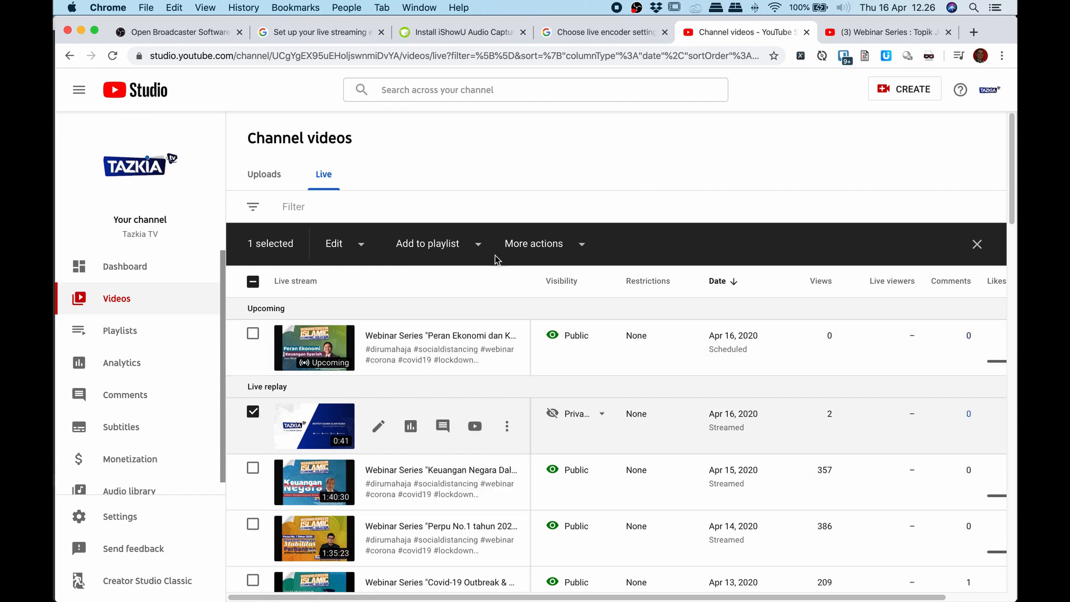
pyautogui.click(548, 249)
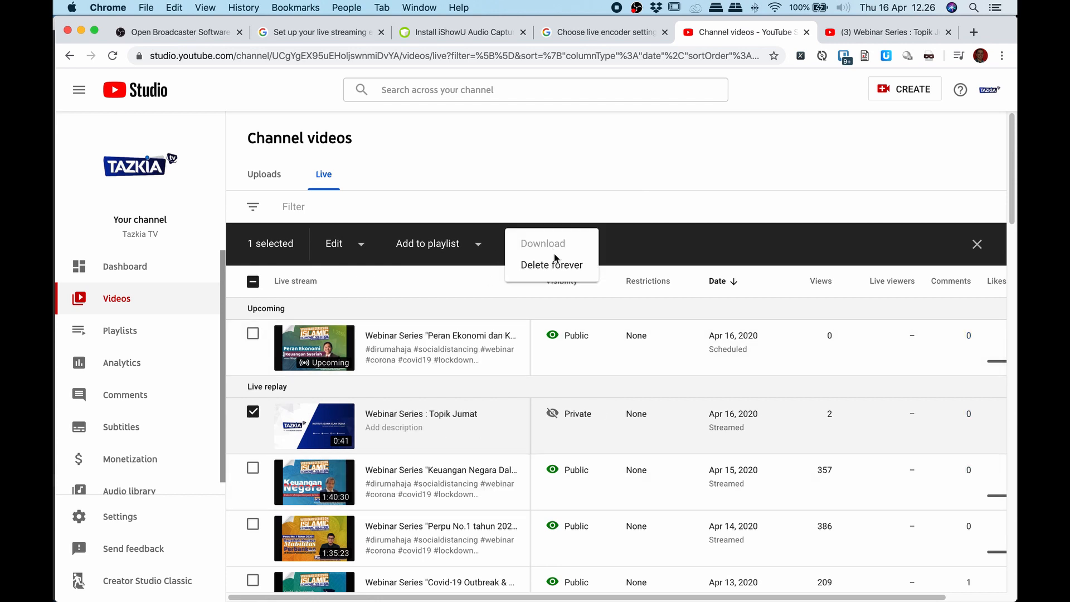
pyautogui.click(555, 266)
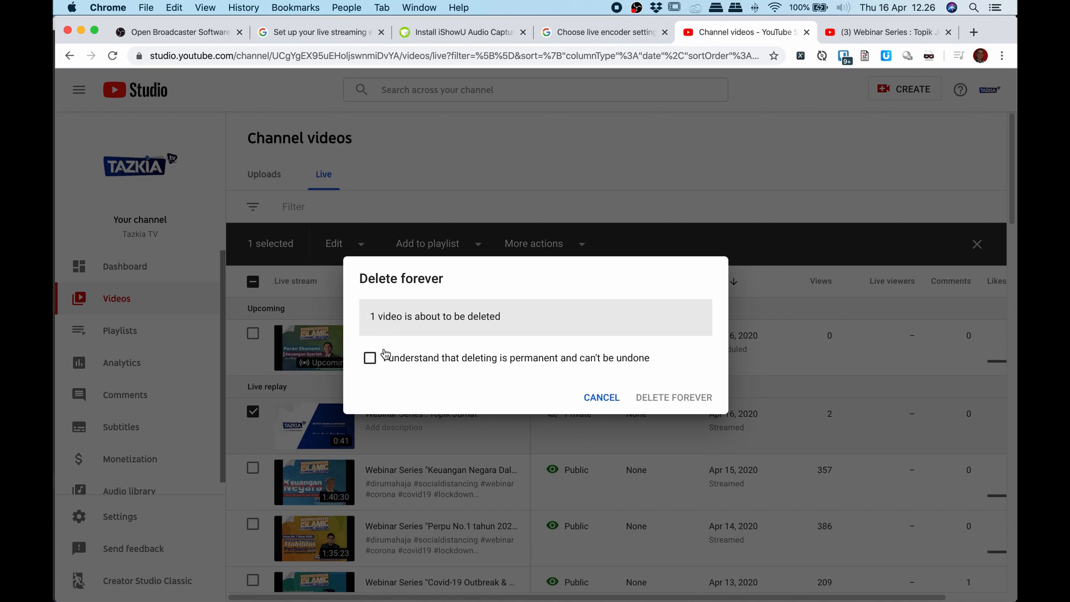
pyautogui.click(370, 358)
pyautogui.click(664, 395)
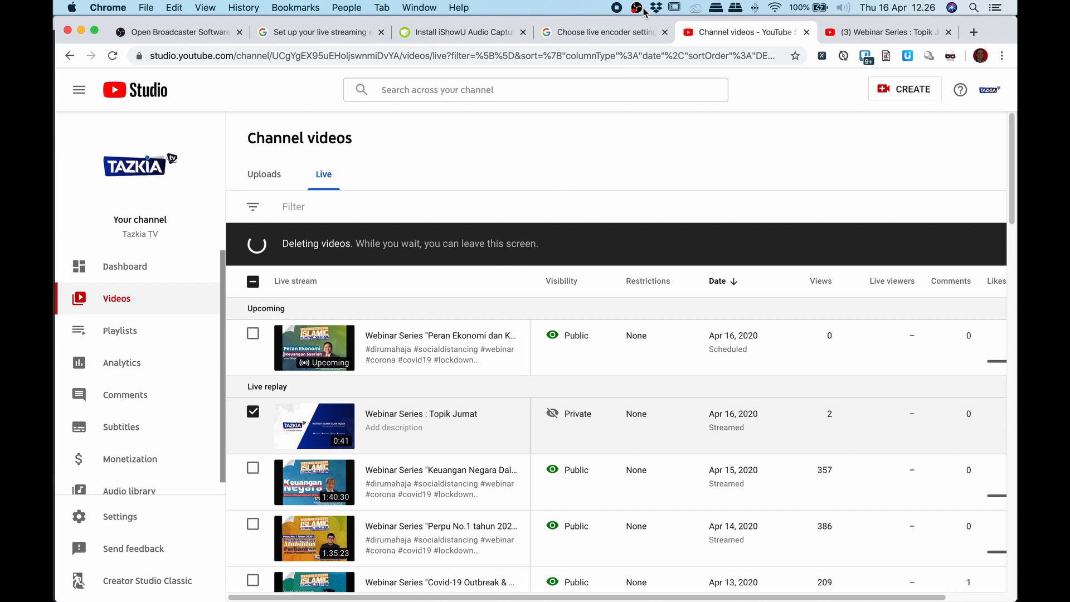
pyautogui.press('super+Tab')
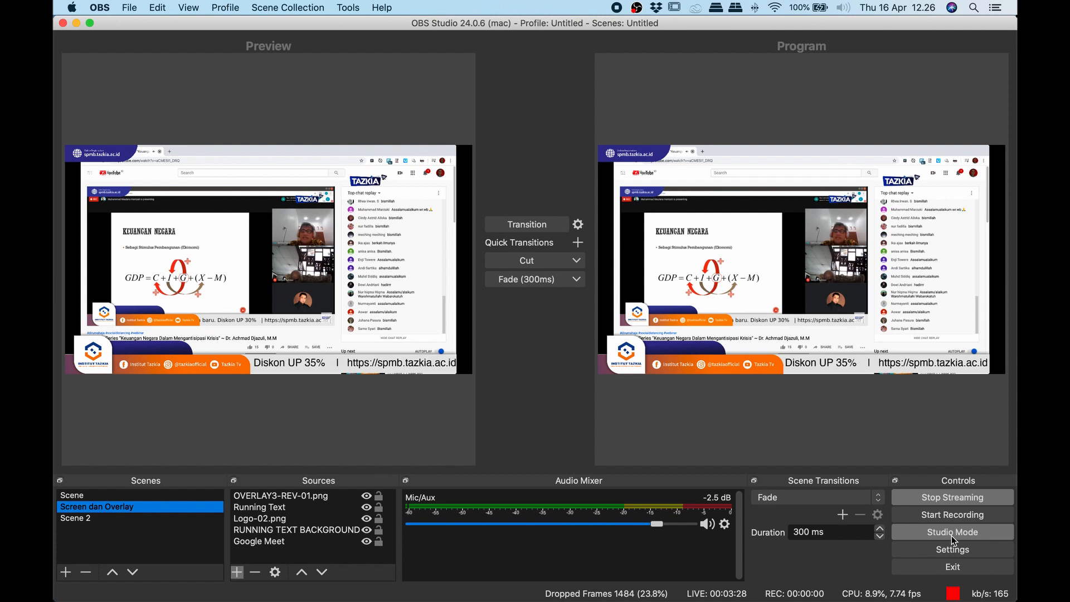
# Stop the OBS stream and return to YouTube Studio's Live videos list in Chrome
pyautogui.click(952, 500)
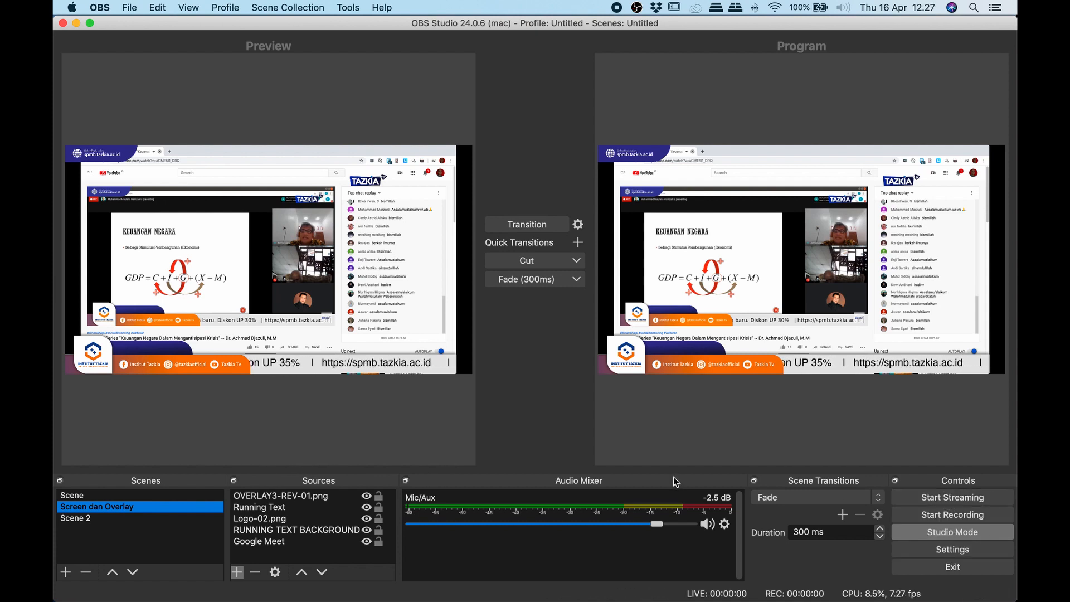
pyautogui.press('super+Tab')
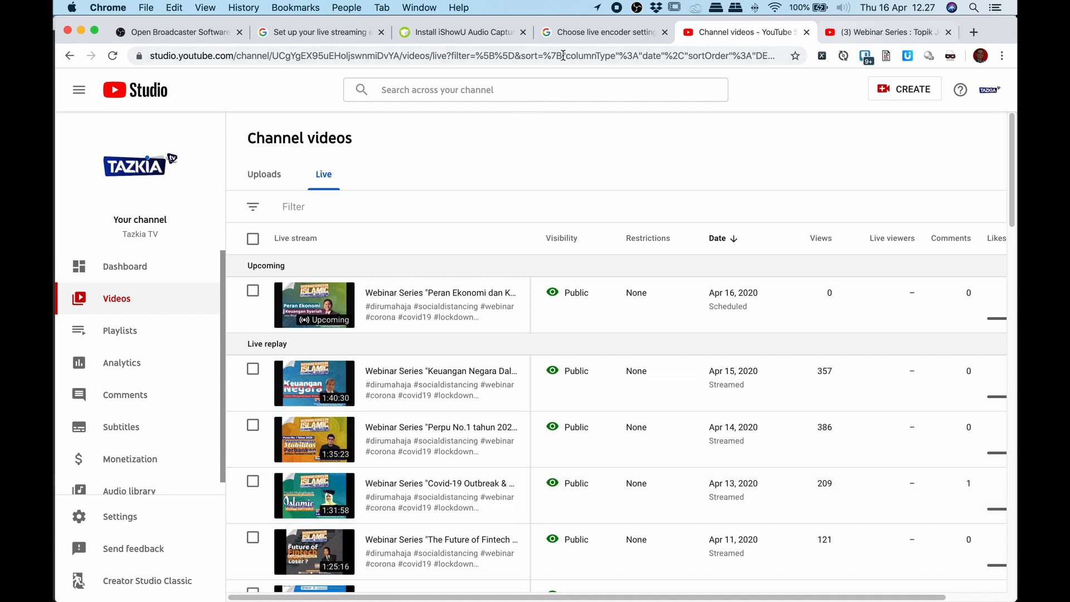
# Reload the stream's YouTube watch page, find it unavailable, and close that tab
pyautogui.click(877, 35)
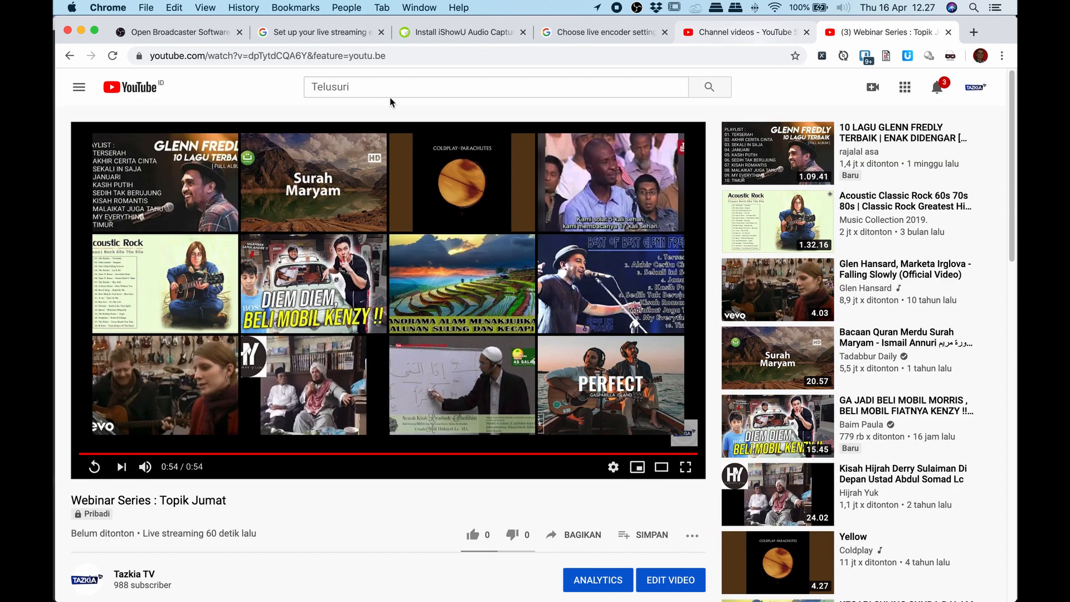
pyautogui.click(404, 56)
pyautogui.press('Return')
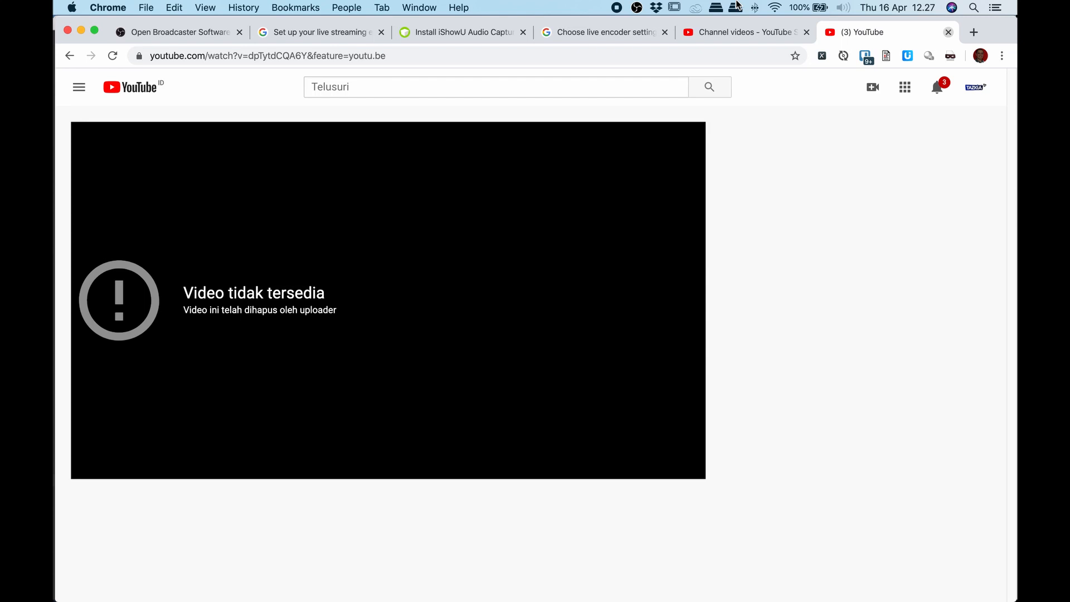
pyautogui.press('super+w')
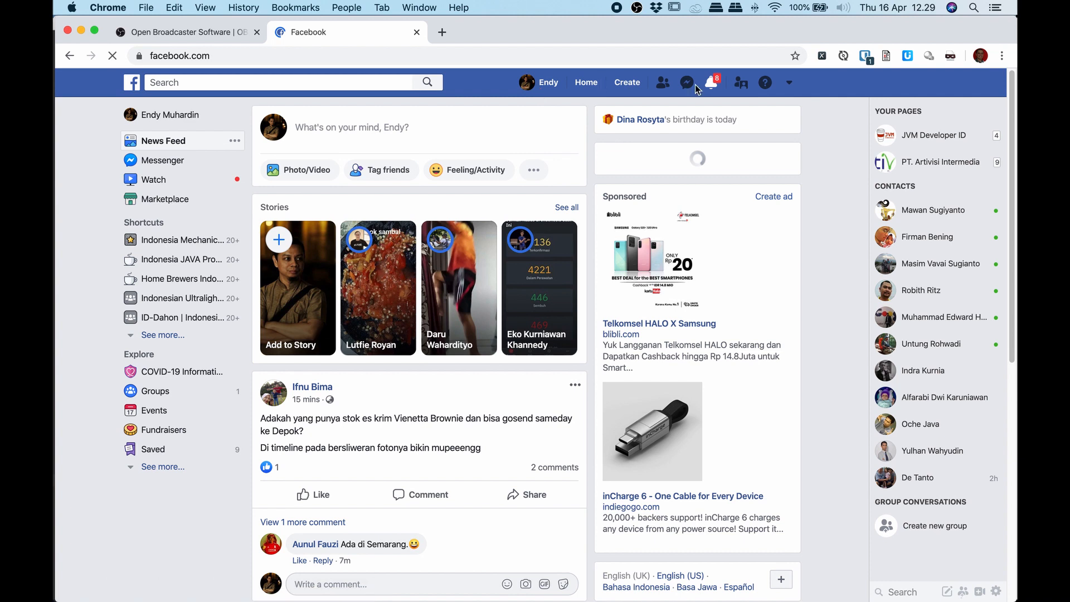
# Switch the Facebook account from the personal profile to the Institut Tazkia page
pyautogui.click(741, 85)
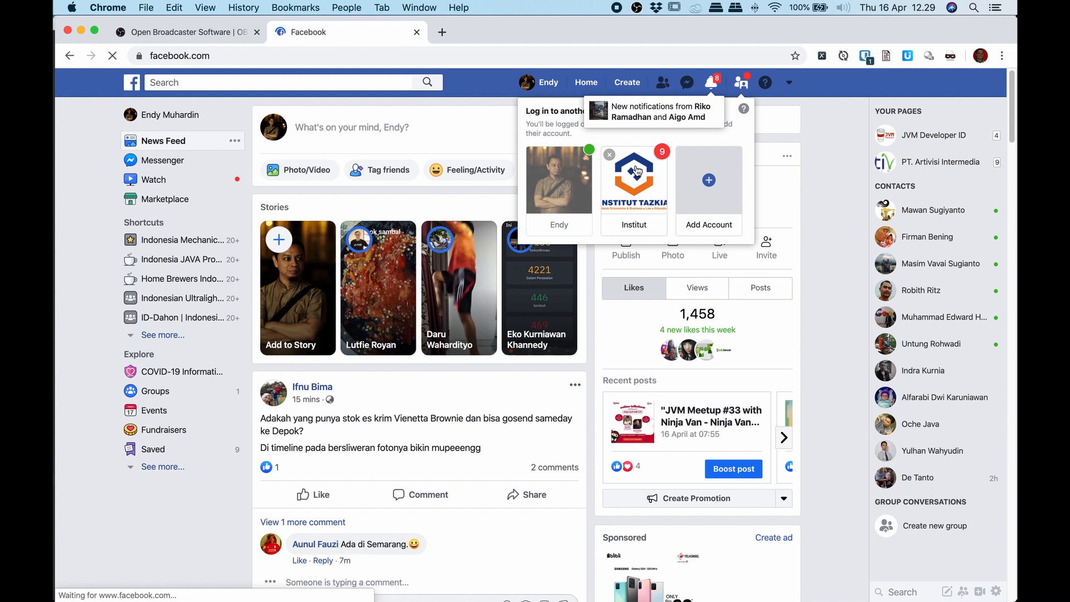
pyautogui.click(644, 207)
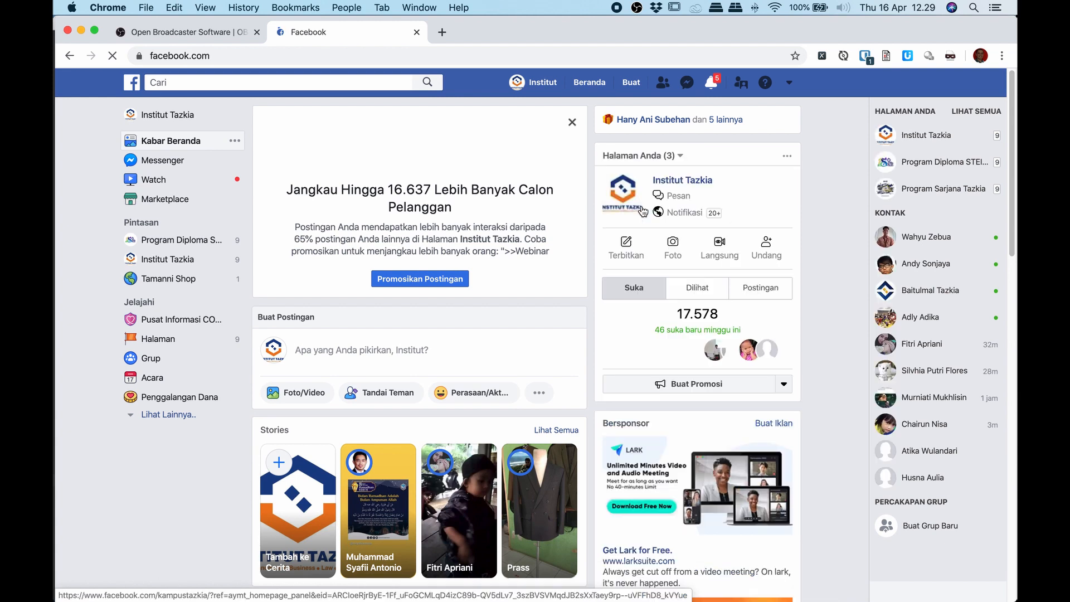
pyautogui.moveTo(642, 210)
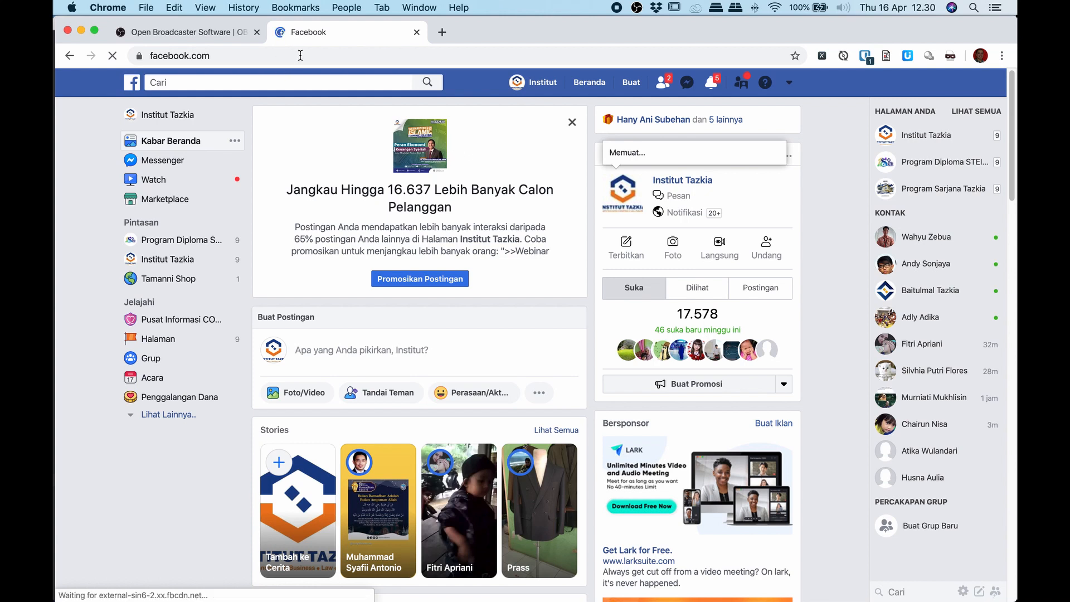
pyautogui.click(448, 60)
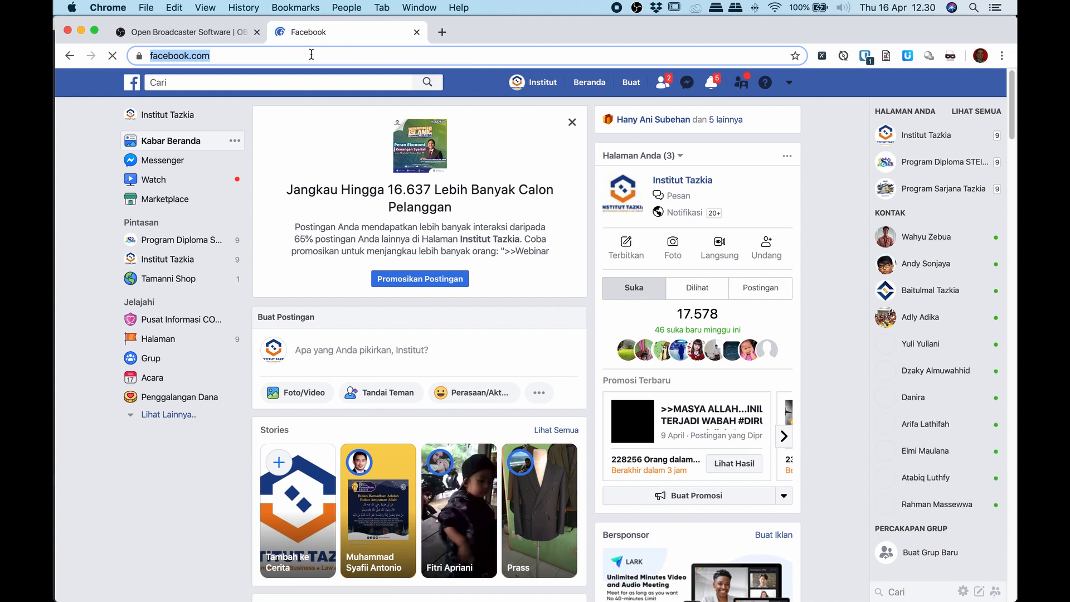
# Go to facebook.com/live/create in Chrome
pyautogui.press('super+Tab')
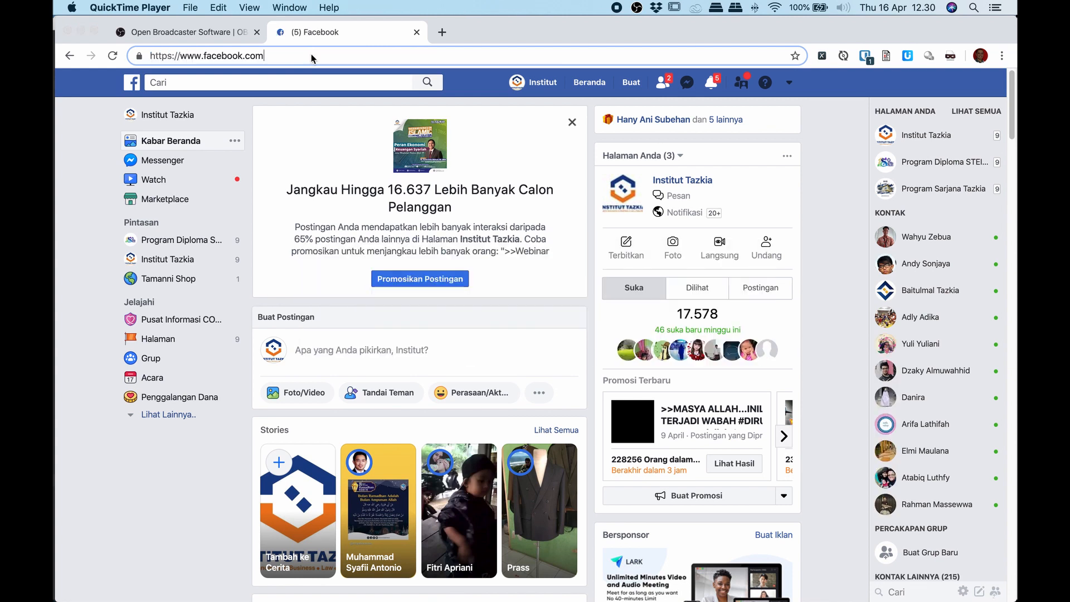
pyautogui.click(311, 54)
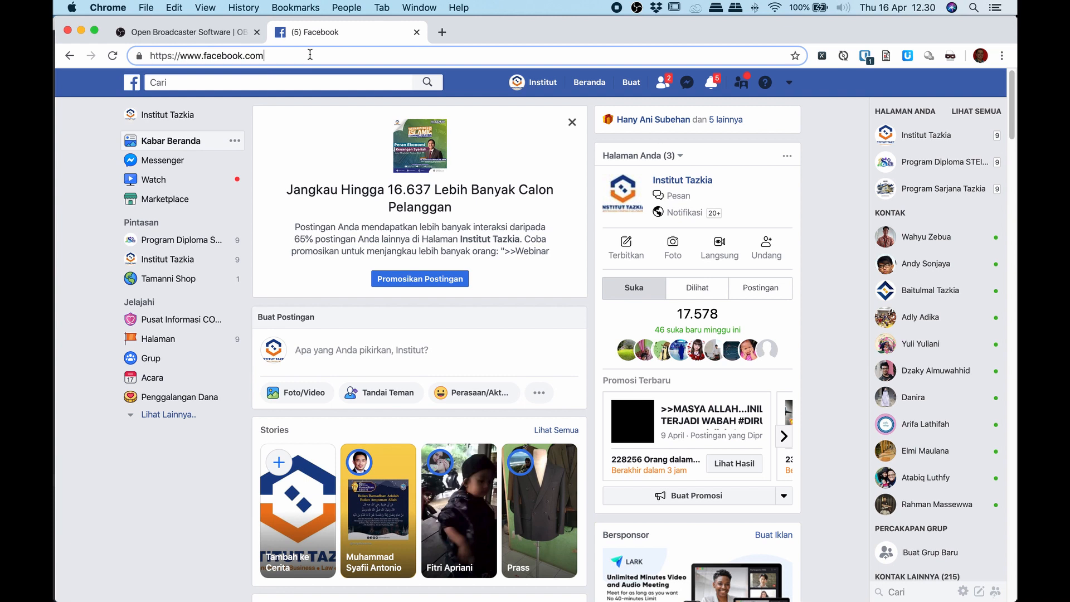
pyautogui.write('/liv')
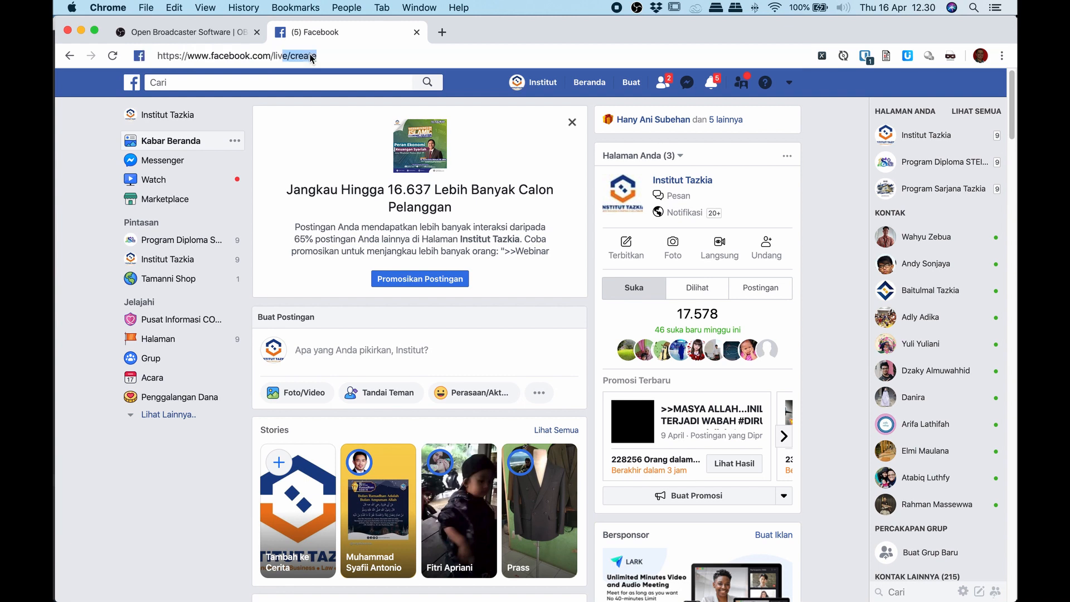
pyautogui.write('e/.')
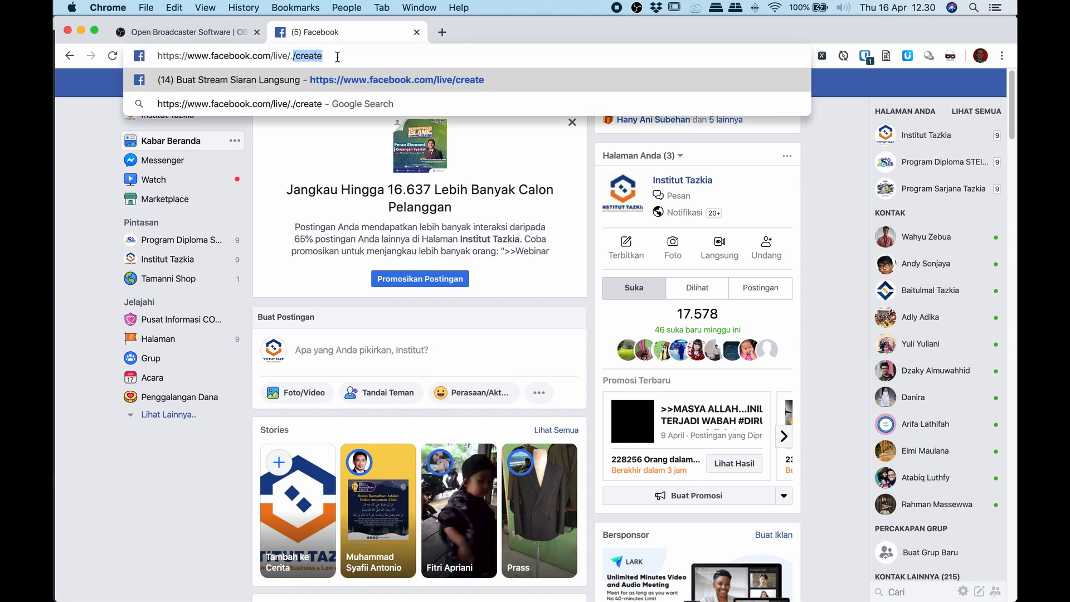
pyautogui.press('Right')
pyautogui.press('BackSpace')
pyautogui.press('BackSpace')
pyautogui.press('BackSpace')
pyautogui.press('BackSpace')
pyautogui.press('BackSpace')
pyautogui.press('BackSpace')
pyautogui.press('BackSpace')
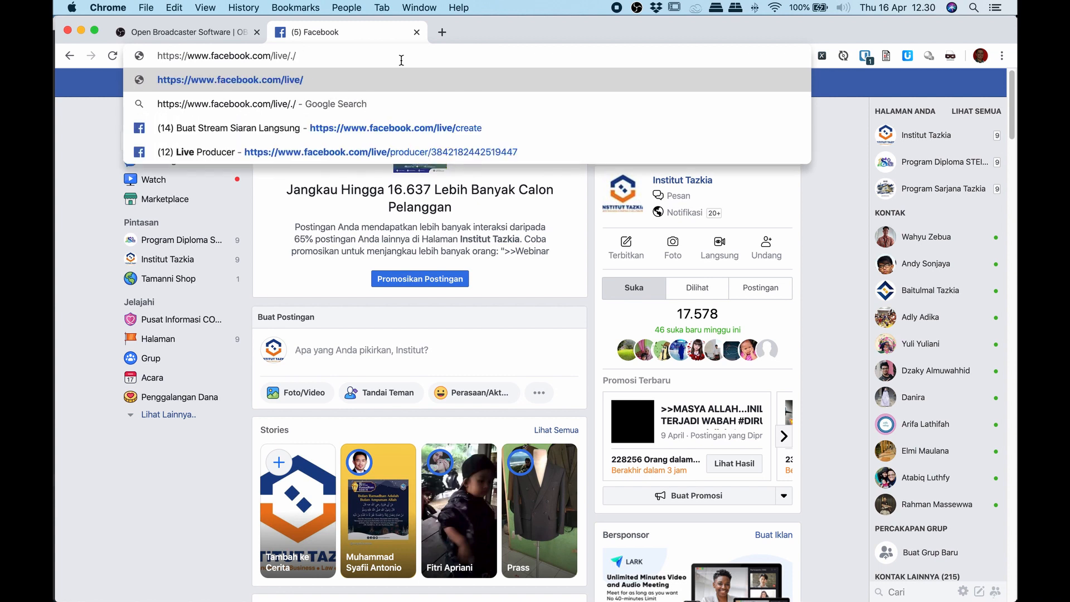
pyautogui.press('BackSpace')
pyautogui.write('creat')
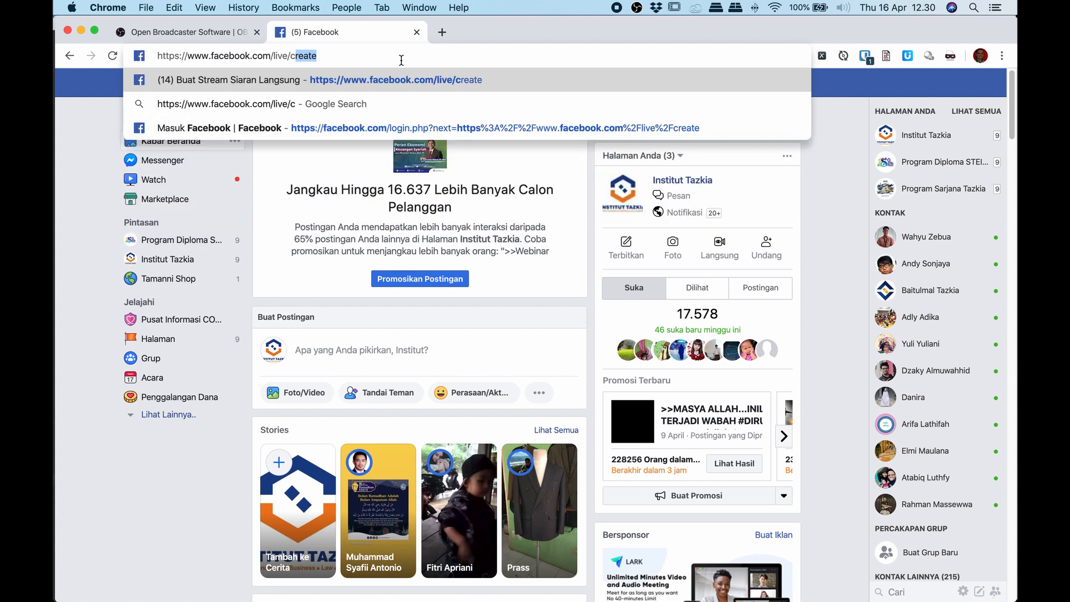
pyautogui.write('e')
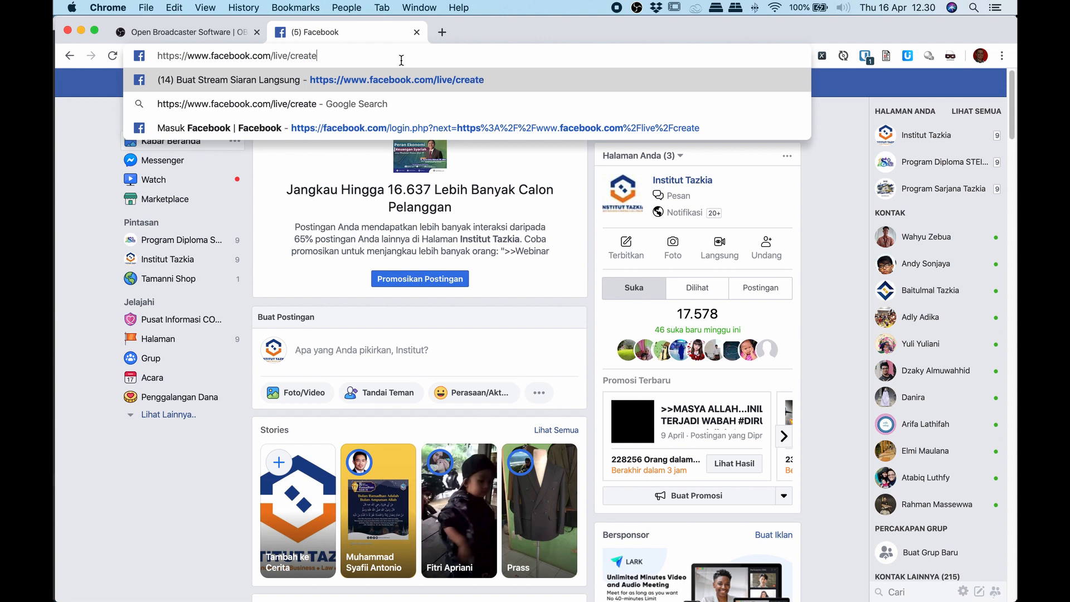
pyautogui.press('Return')
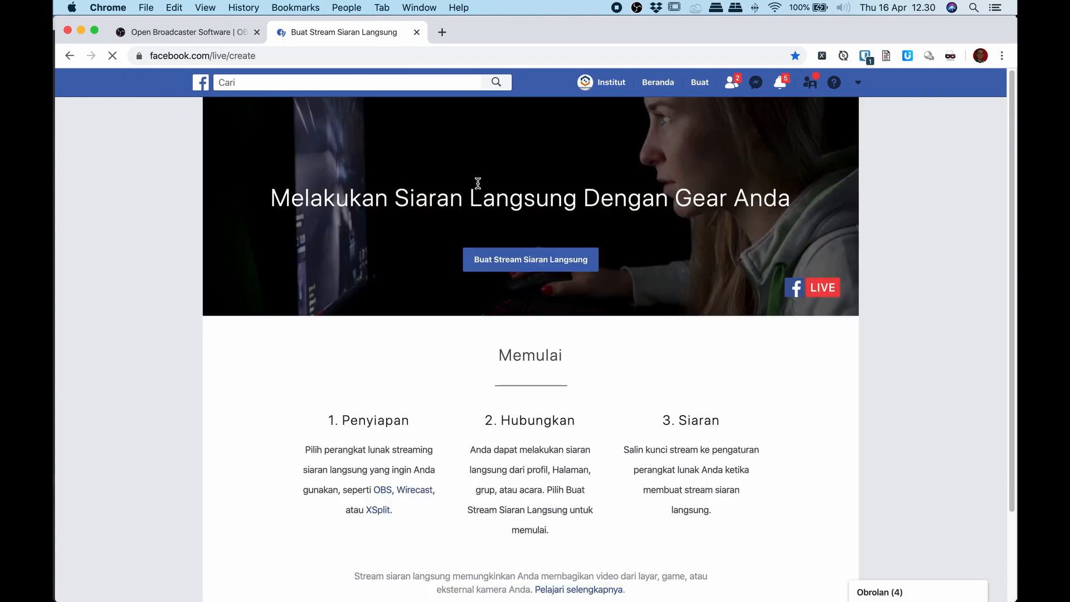
# Create a new live stream and copy its persistent stream key
pyautogui.click(553, 269)
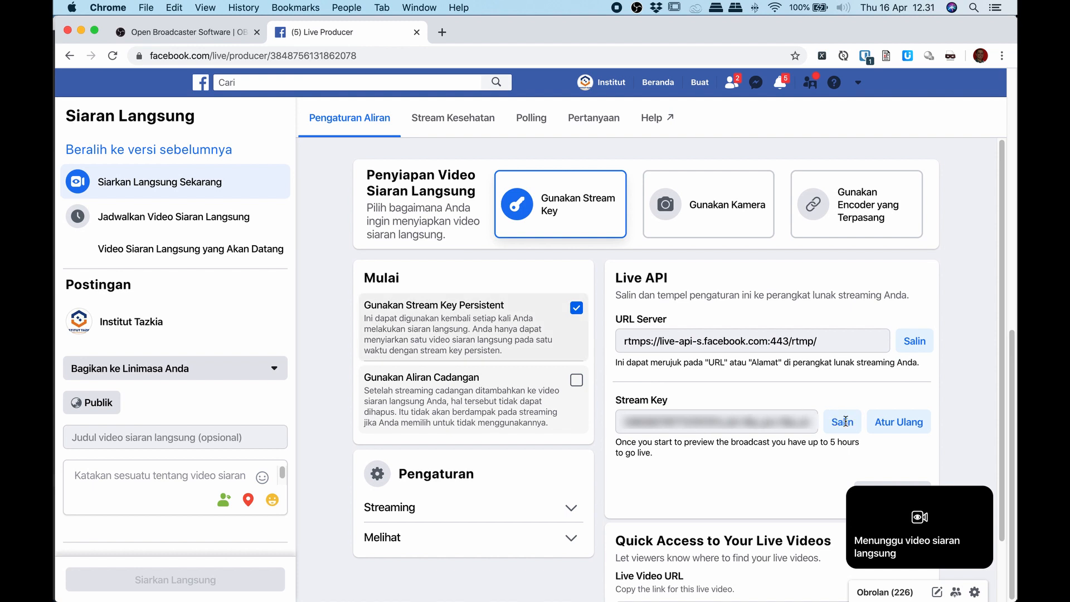
pyautogui.click(845, 424)
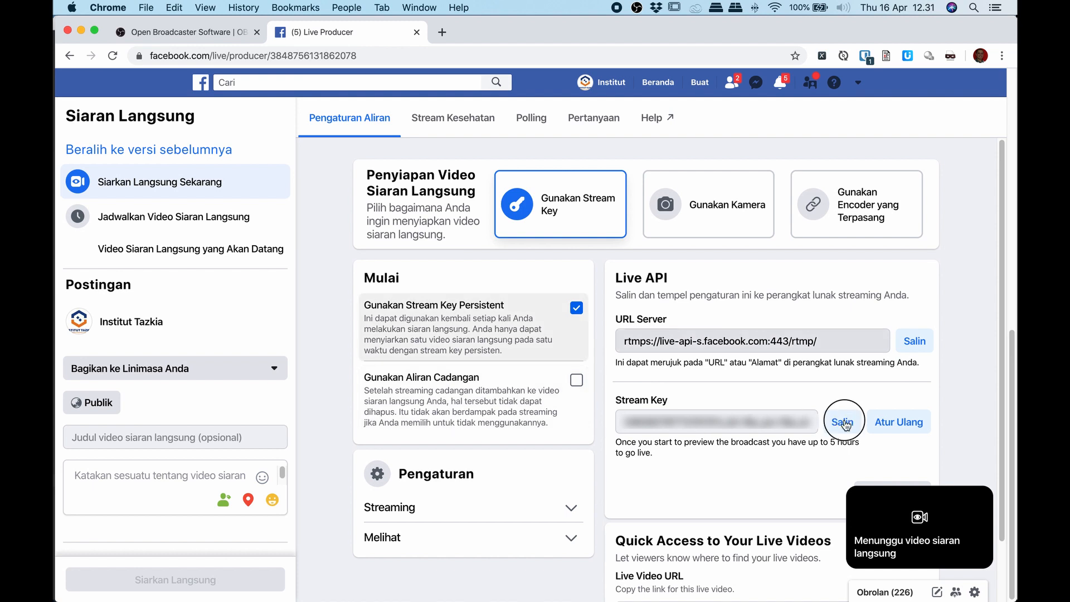
pyautogui.press('super+Tab')
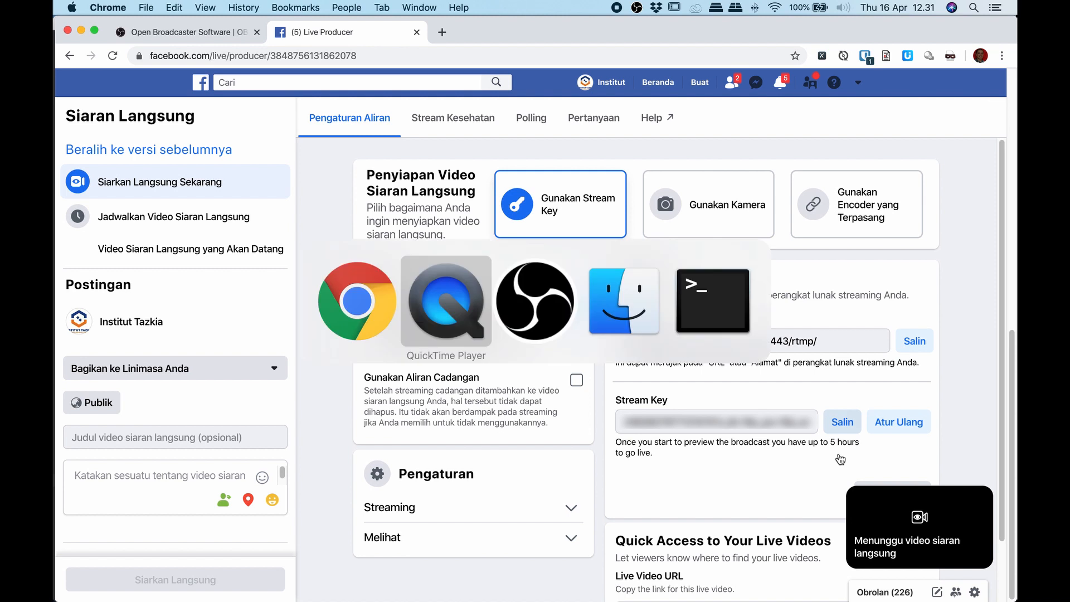
pyautogui.press('super+Tab')
# Set OBS's stream service to Facebook Live with the pasted key, then start streaming
pyautogui.click(961, 553)
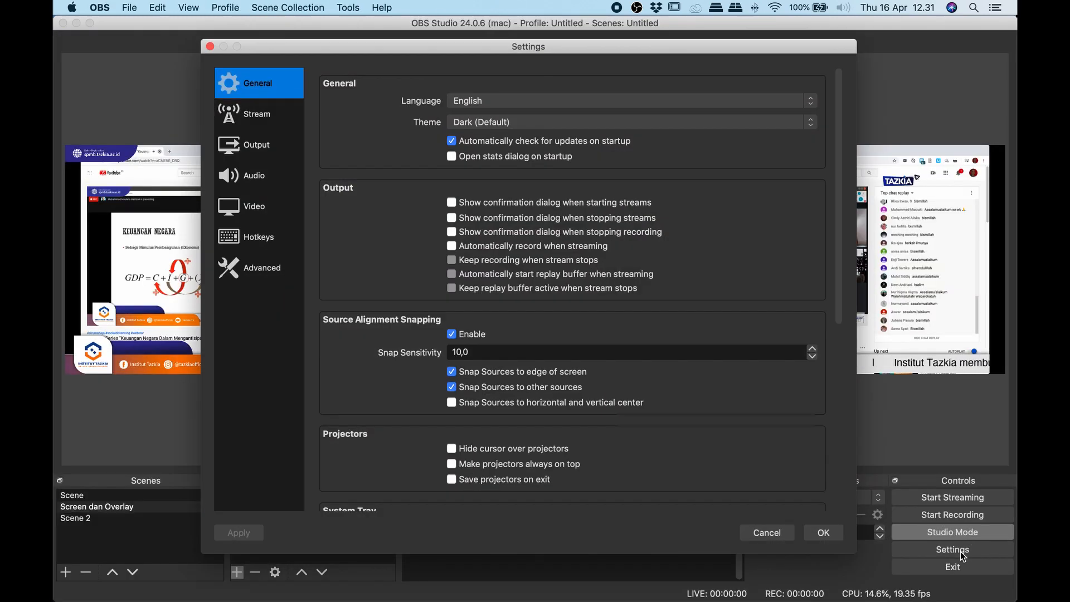
pyautogui.click(263, 120)
pyautogui.click(524, 89)
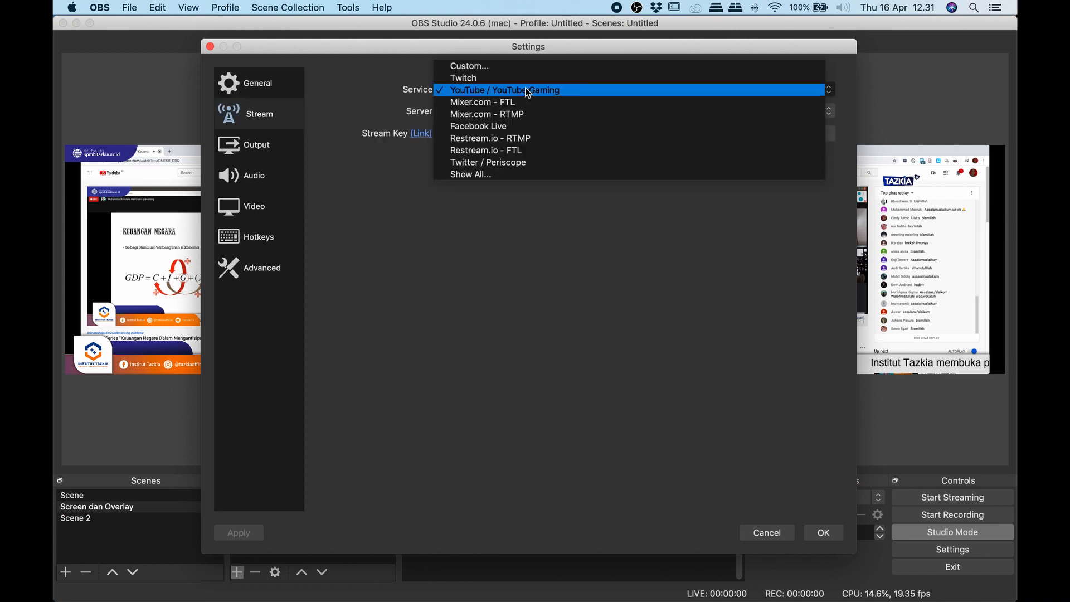
pyautogui.click(531, 125)
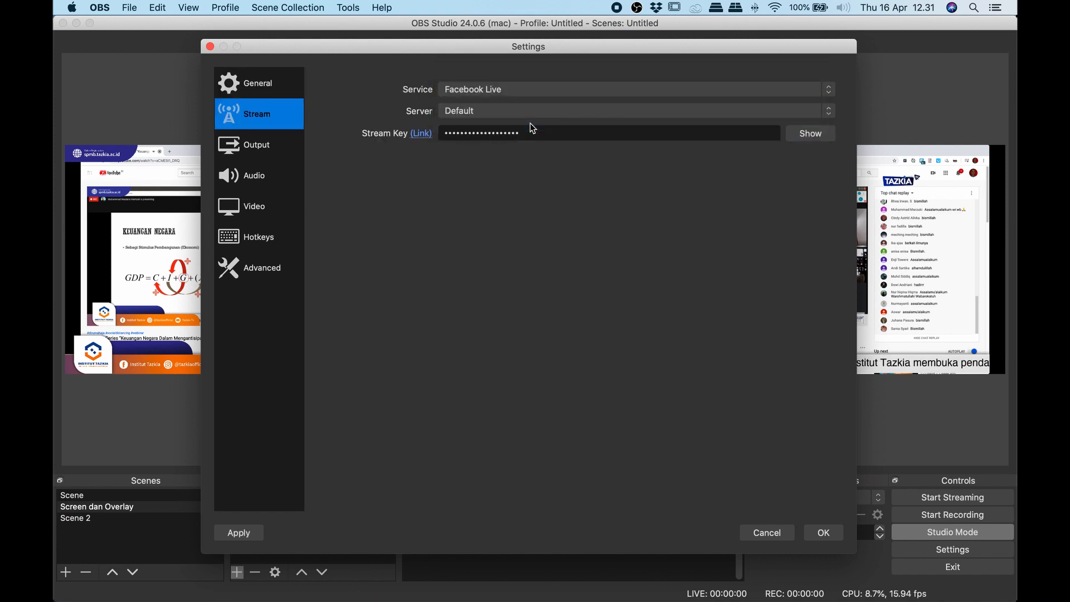
pyautogui.doubleClick(545, 132)
pyautogui.press('super+v')
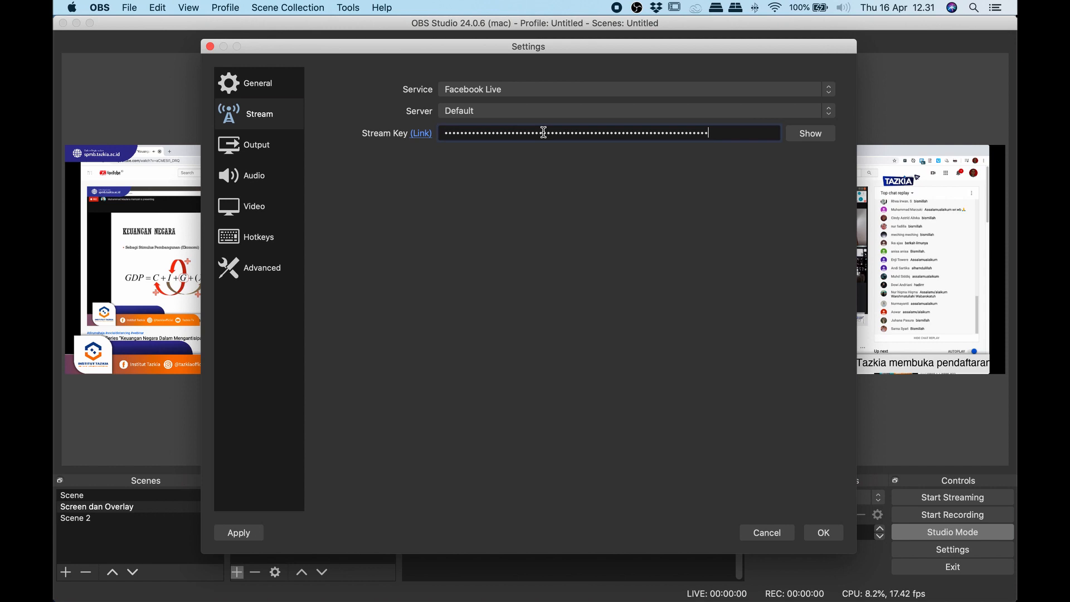
pyautogui.click(827, 538)
pyautogui.click(912, 499)
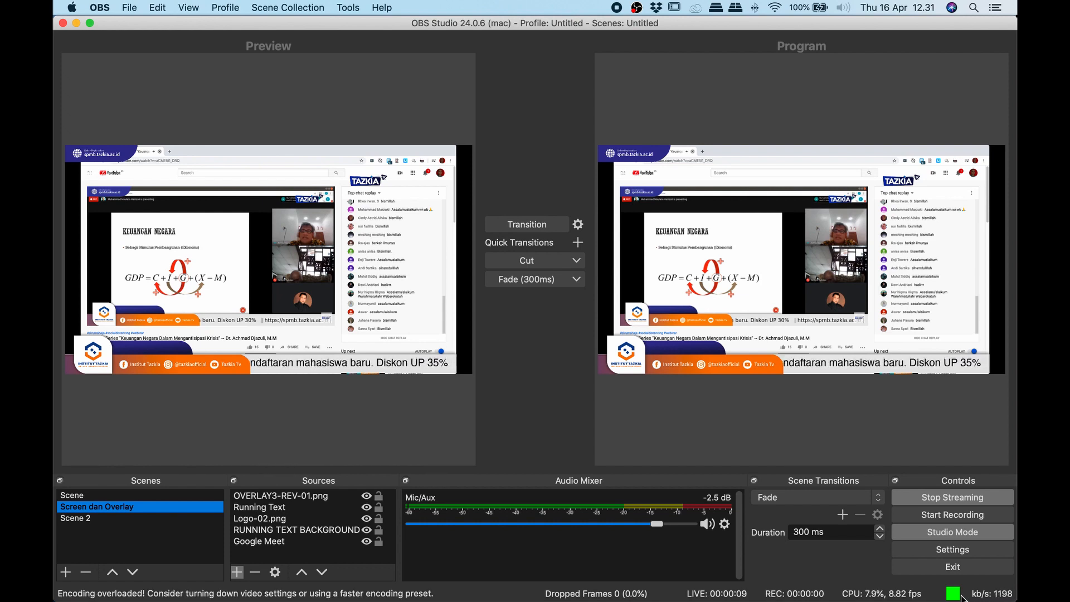
pyautogui.press('super+Tab')
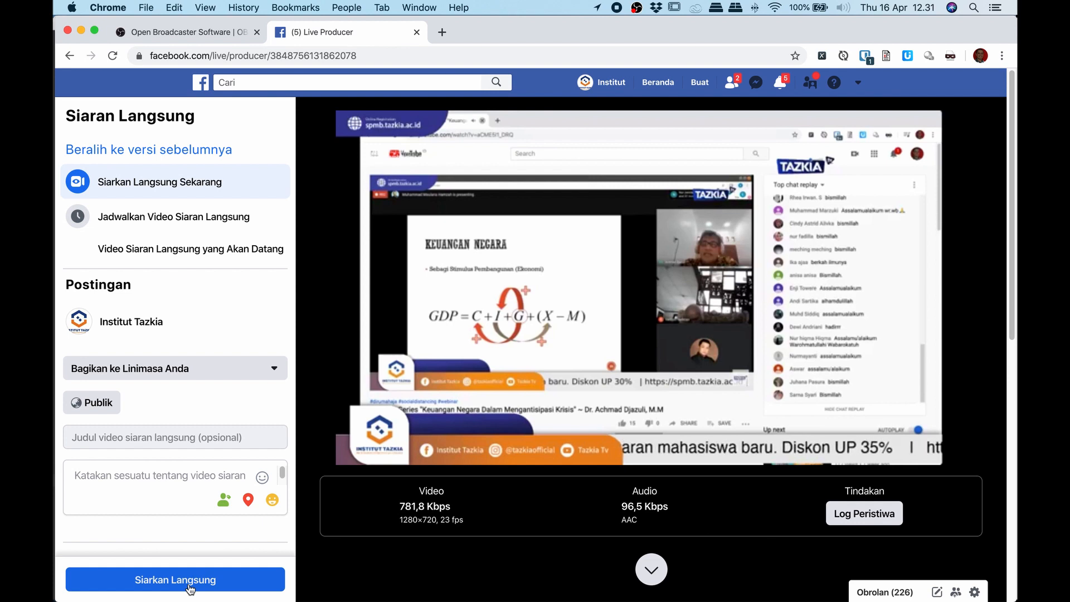
pyautogui.click(184, 377)
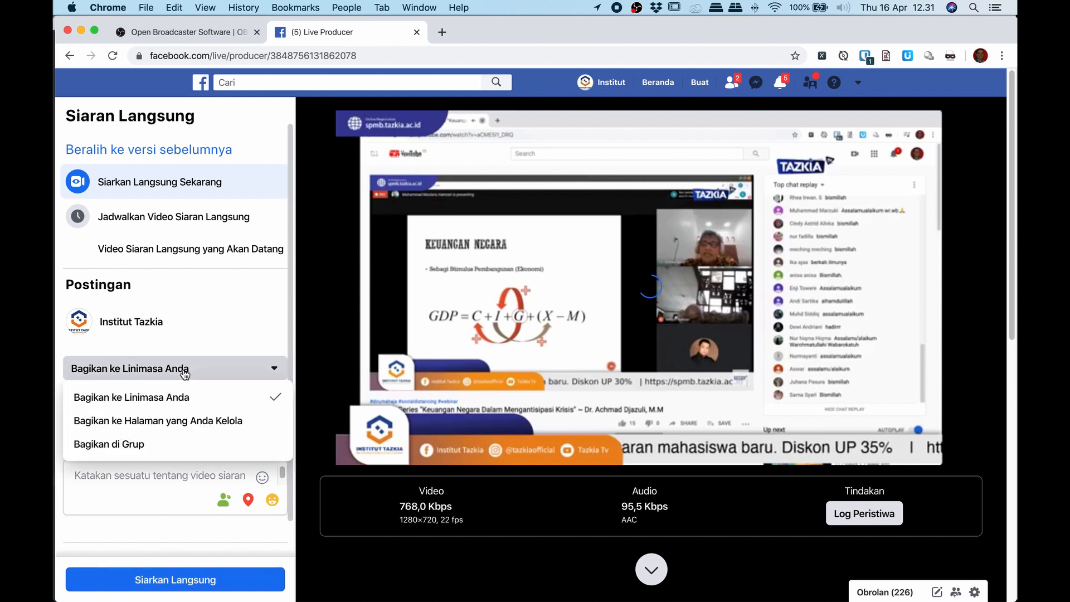
pyautogui.click(194, 341)
pyautogui.click(96, 403)
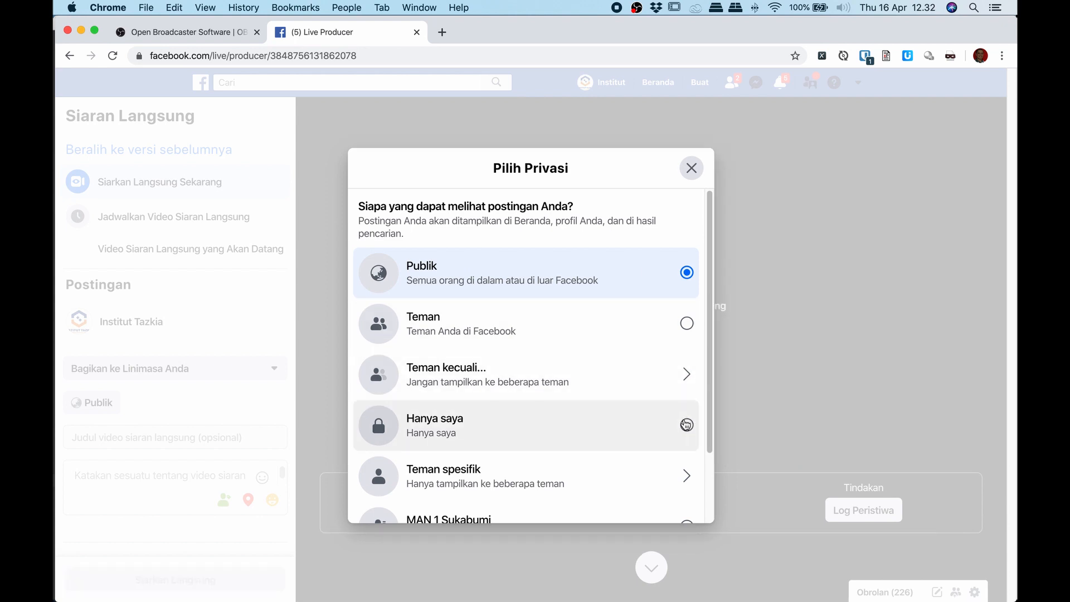
pyautogui.click(692, 168)
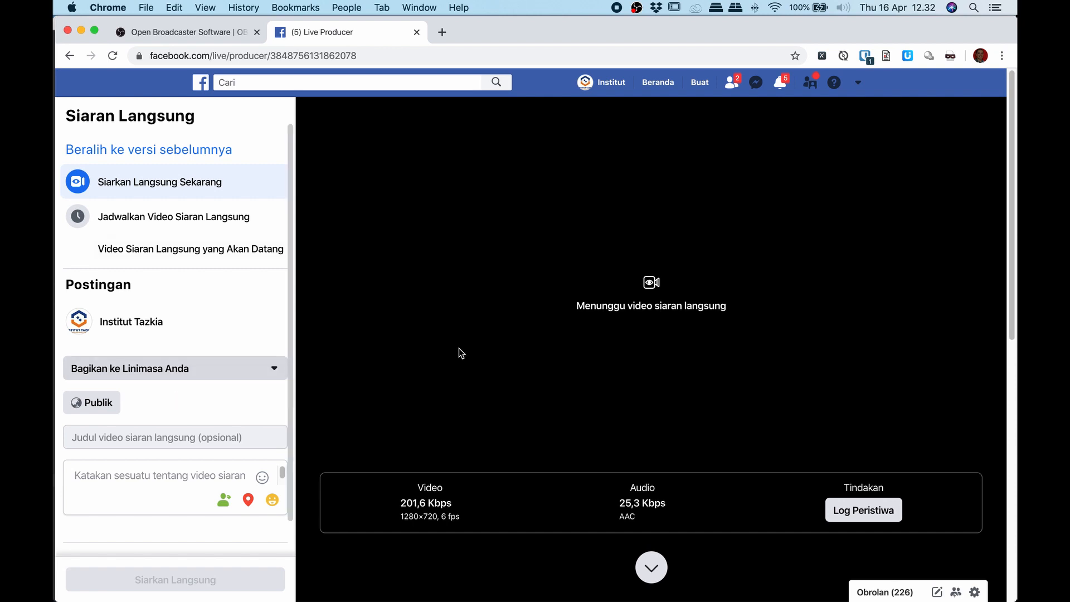
pyautogui.press('super+Tab')
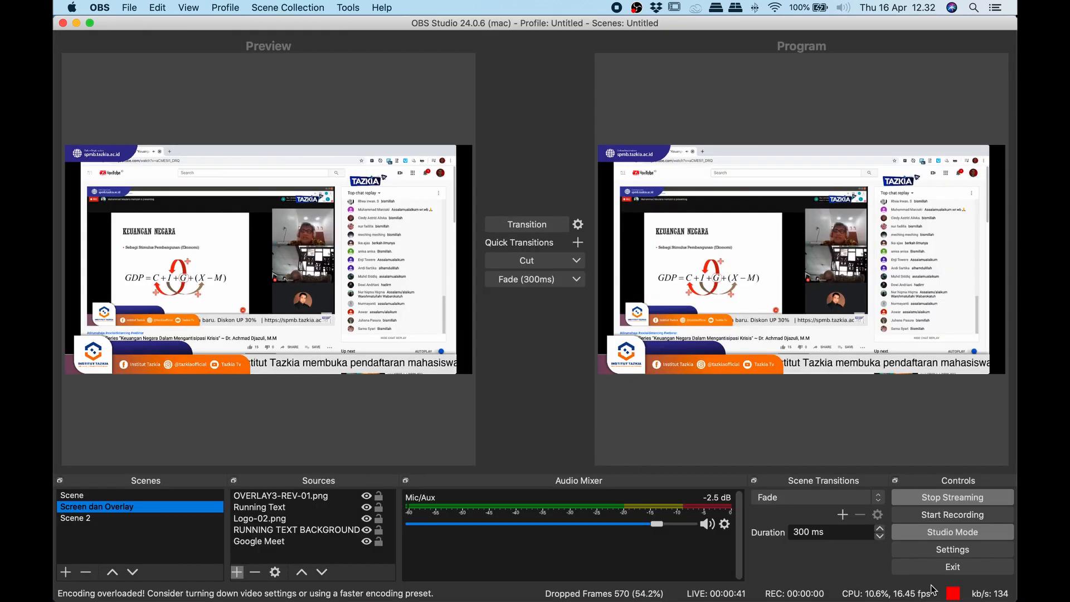
pyautogui.press('super+Tab')
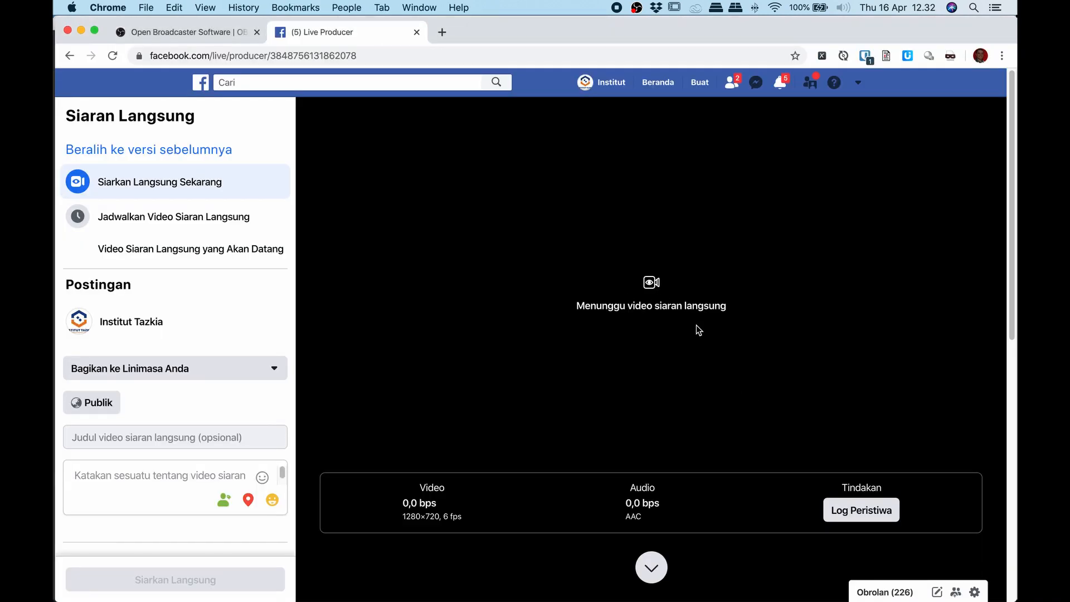
pyautogui.press('super+Tab')
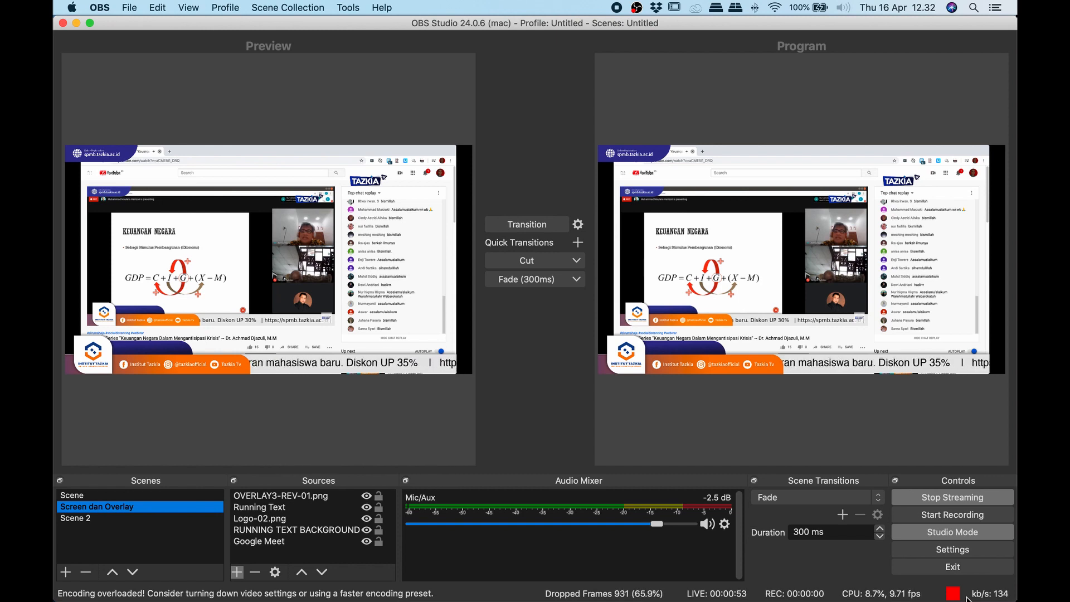
pyautogui.press('super+Tab')
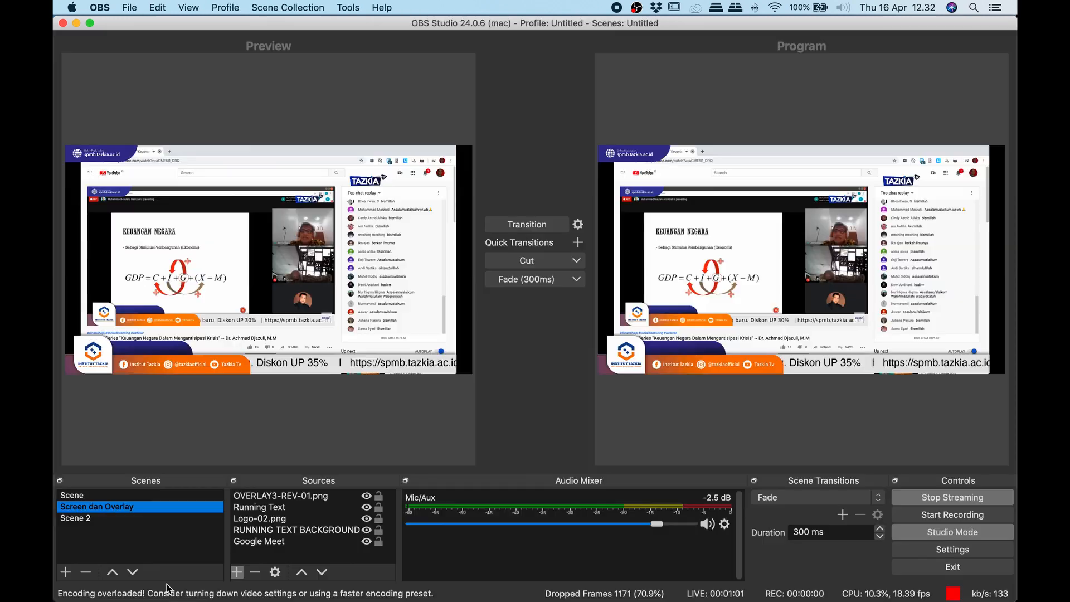
# Stop and restart the OBS stream, then play the incoming preview in Live Producer
pyautogui.press('super+Tab')
pyautogui.click(935, 499)
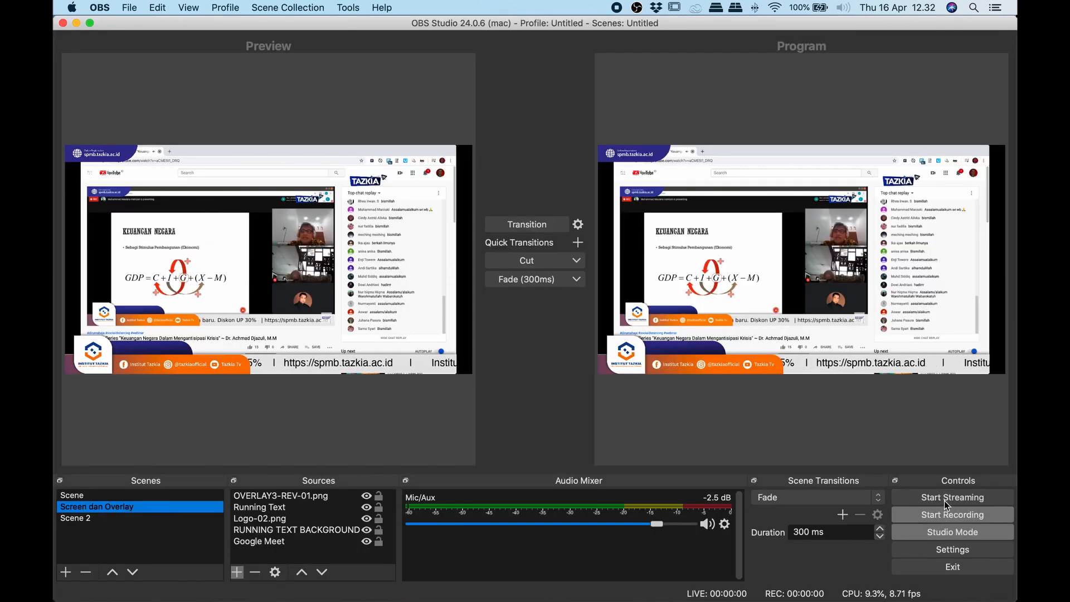
pyautogui.click(930, 497)
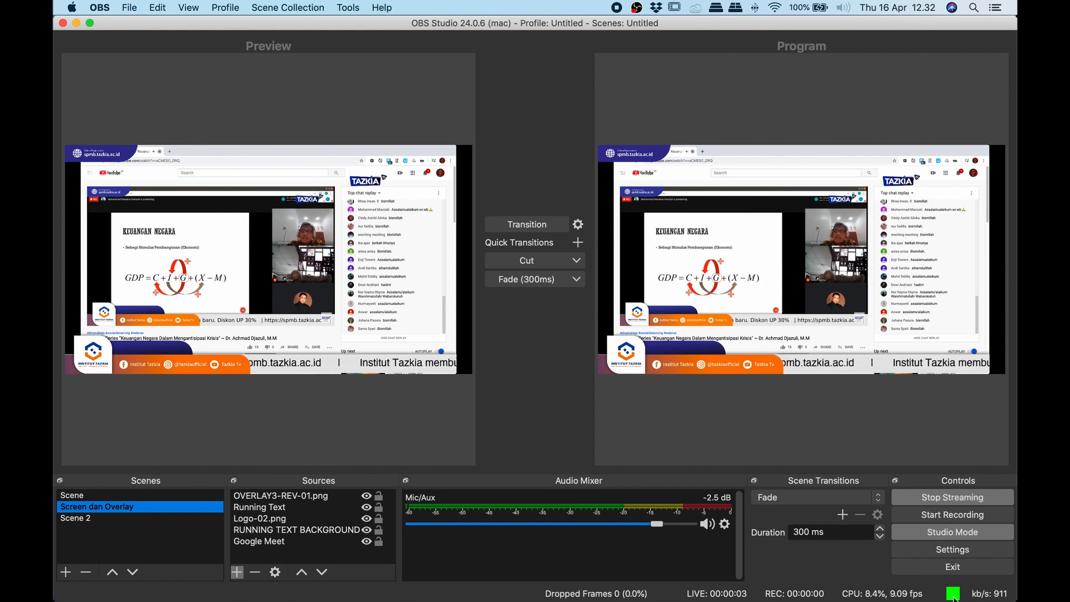
pyautogui.moveTo(1001, 597)
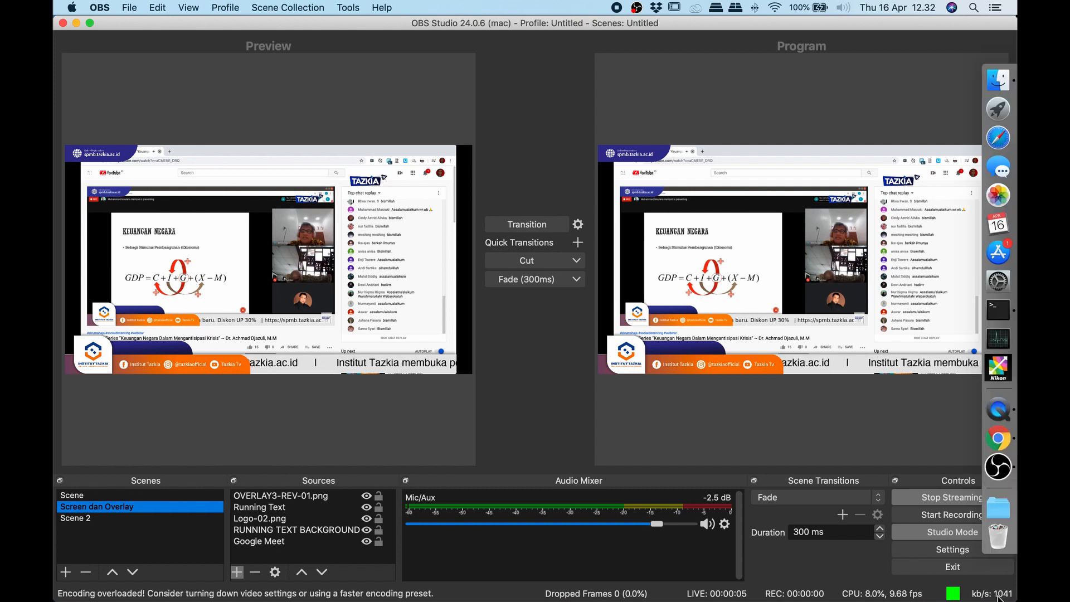
pyautogui.click(999, 438)
pyautogui.click(663, 298)
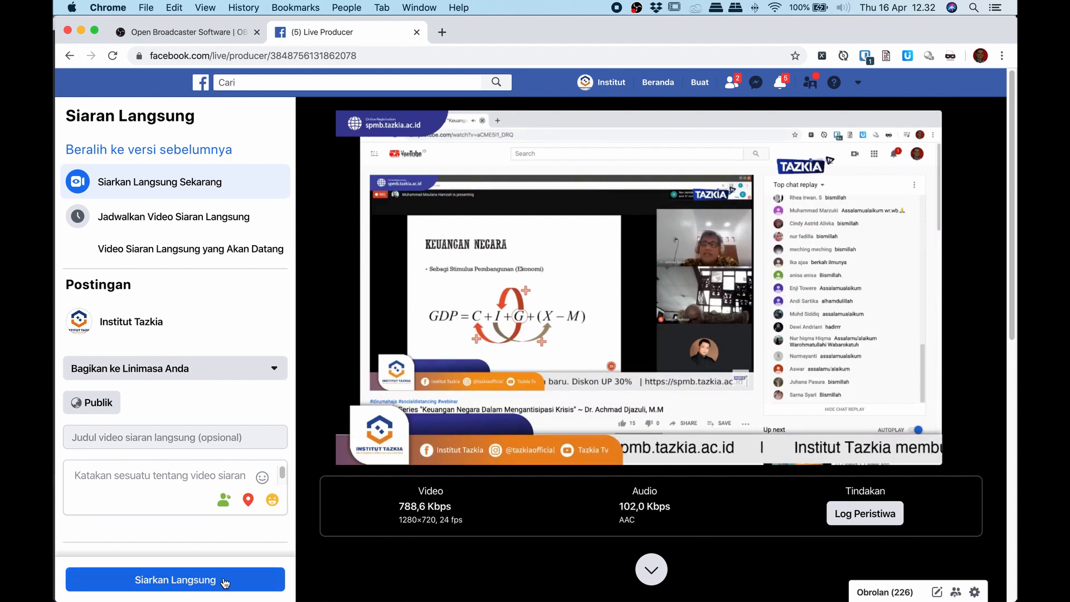
# Restrict the broadcast audience to Hanya saya and start the live broadcast
pyautogui.click(99, 404)
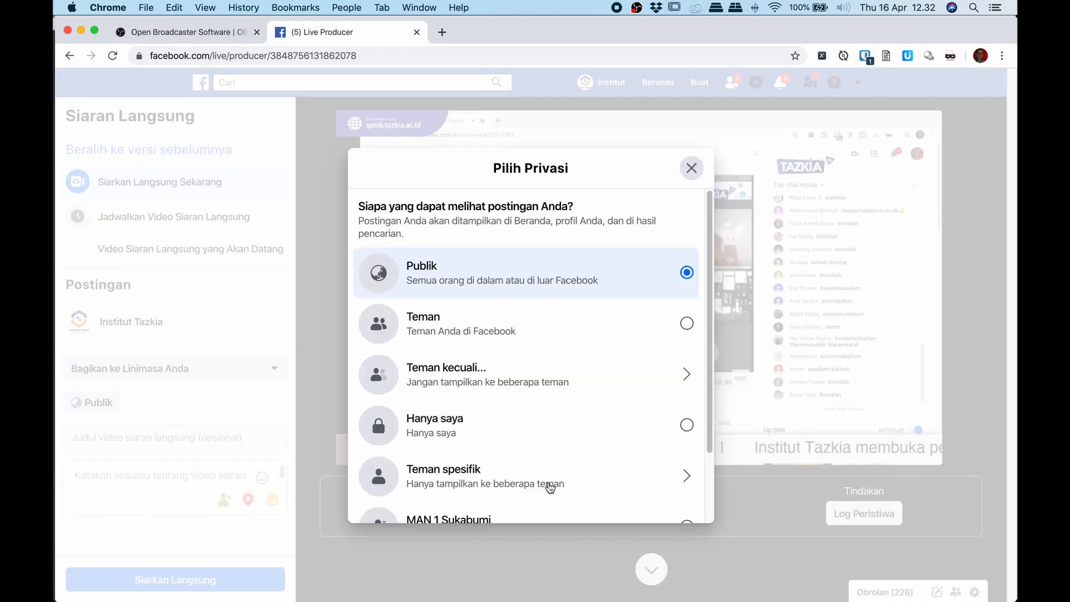
pyautogui.click(690, 428)
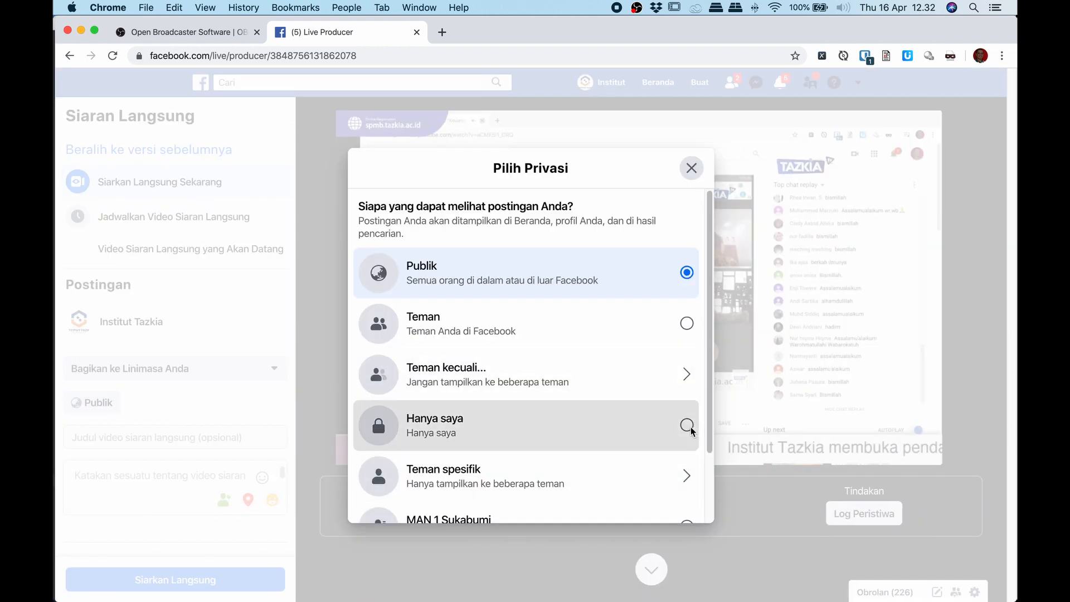
pyautogui.click(207, 581)
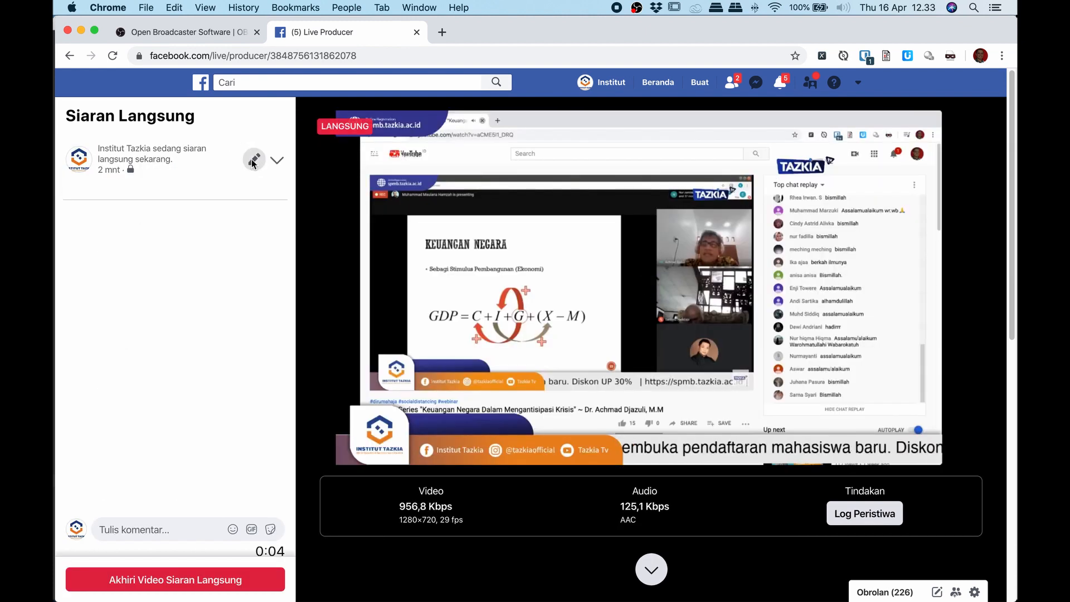
# Title the live post 'Test Live Webinar' and save it
pyautogui.click(254, 161)
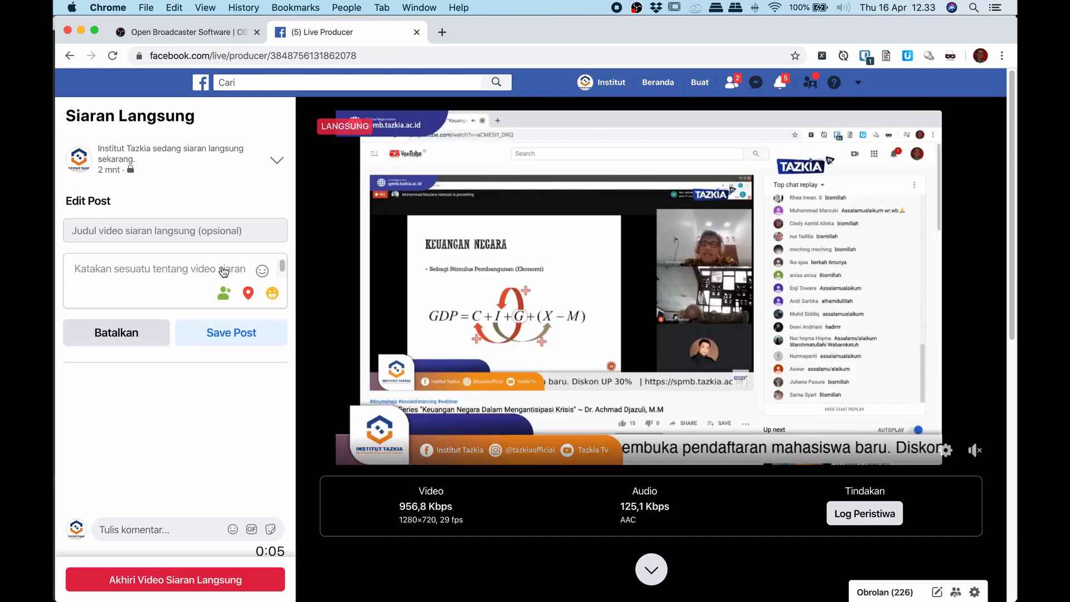
pyautogui.write('Test :')
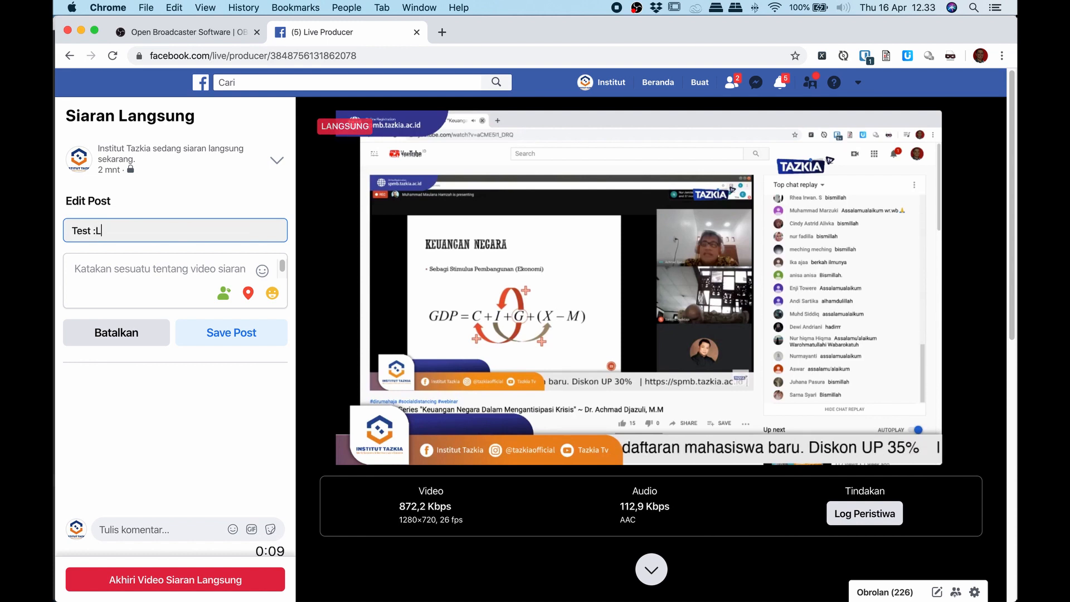
pyautogui.press('BackSpace')
pyautogui.write('Live Webinar')
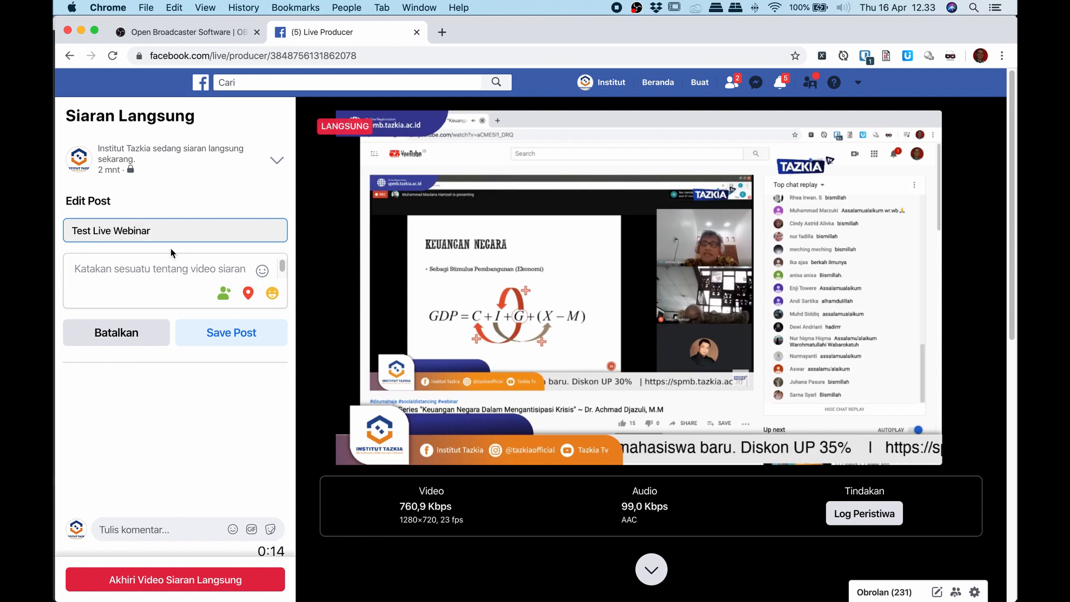
pyautogui.click(152, 273)
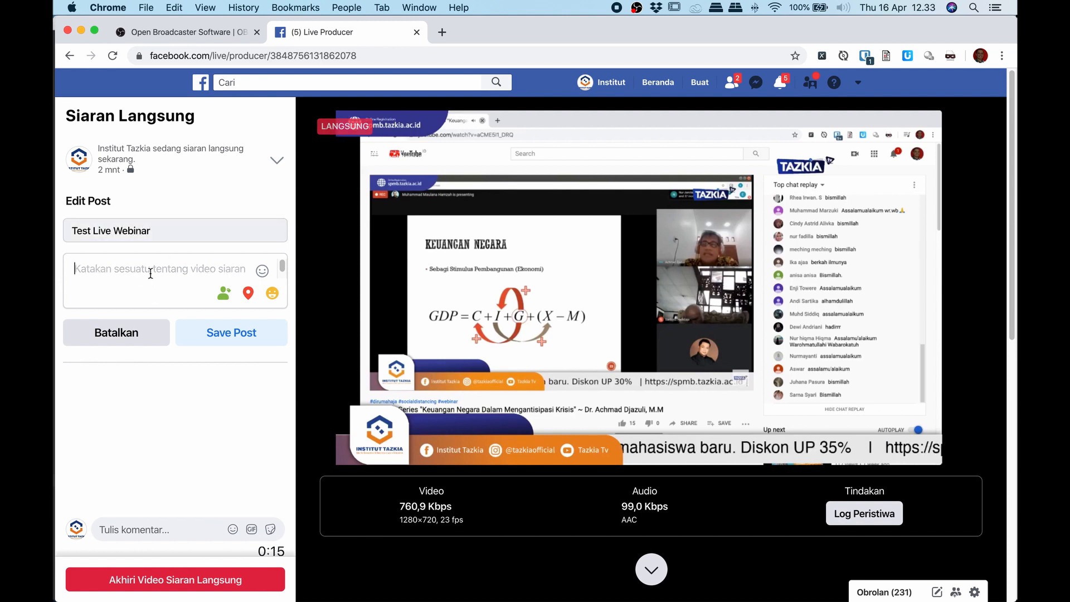
pyautogui.click(251, 333)
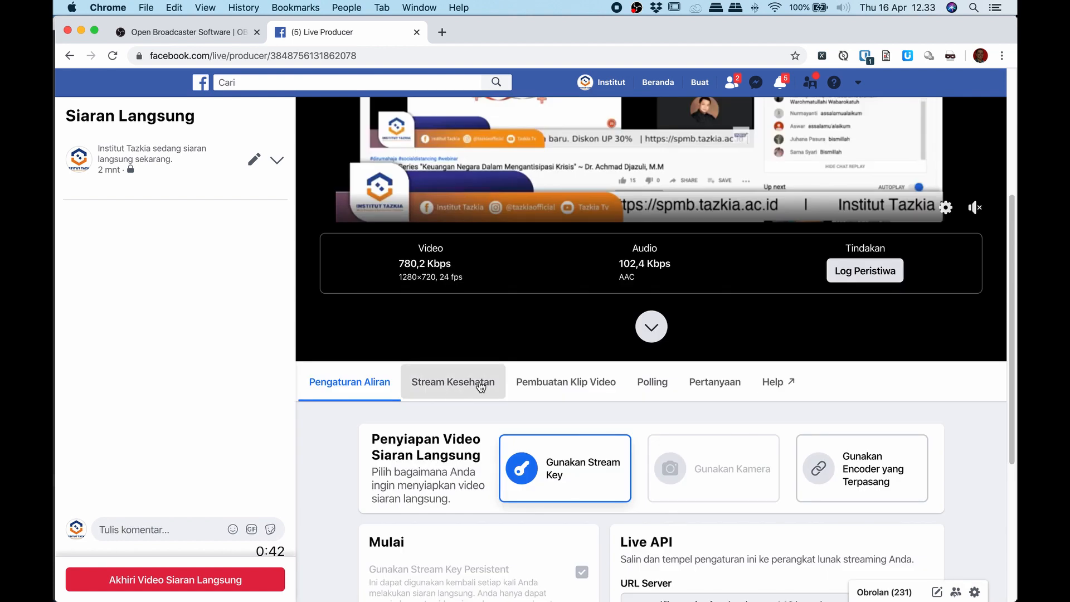
# Open the Stream Kesehatan tab and scroll down to Metrik Streaming and Log Peristiwa
pyautogui.click(482, 383)
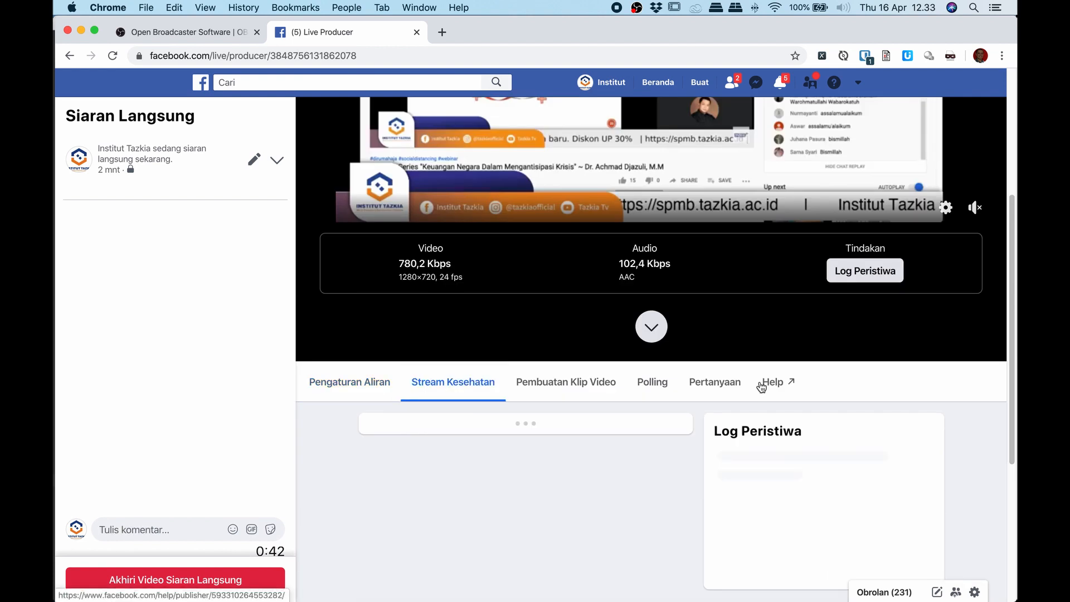
pyautogui.scroll(-5, 814, 424)
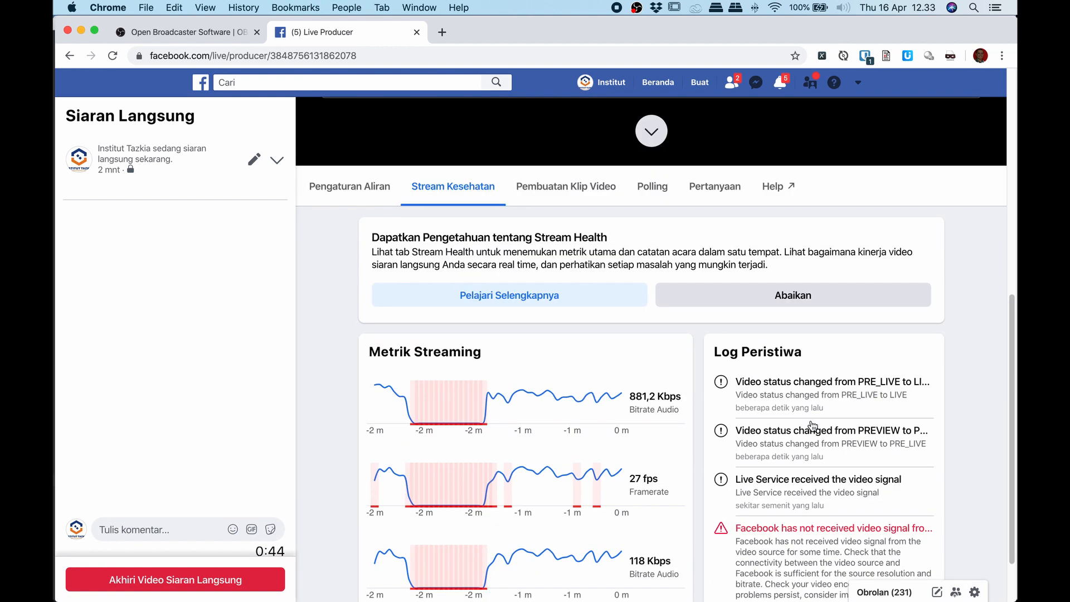
pyautogui.scroll(-2, 753, 335)
pyautogui.scroll(-1, 753, 335)
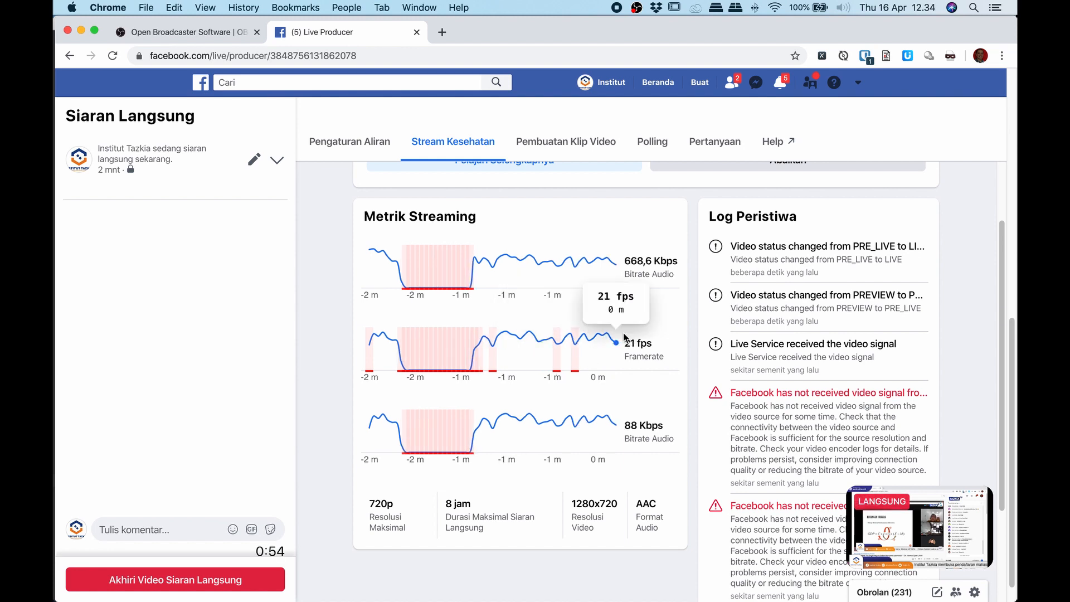
pyautogui.moveTo(621, 345)
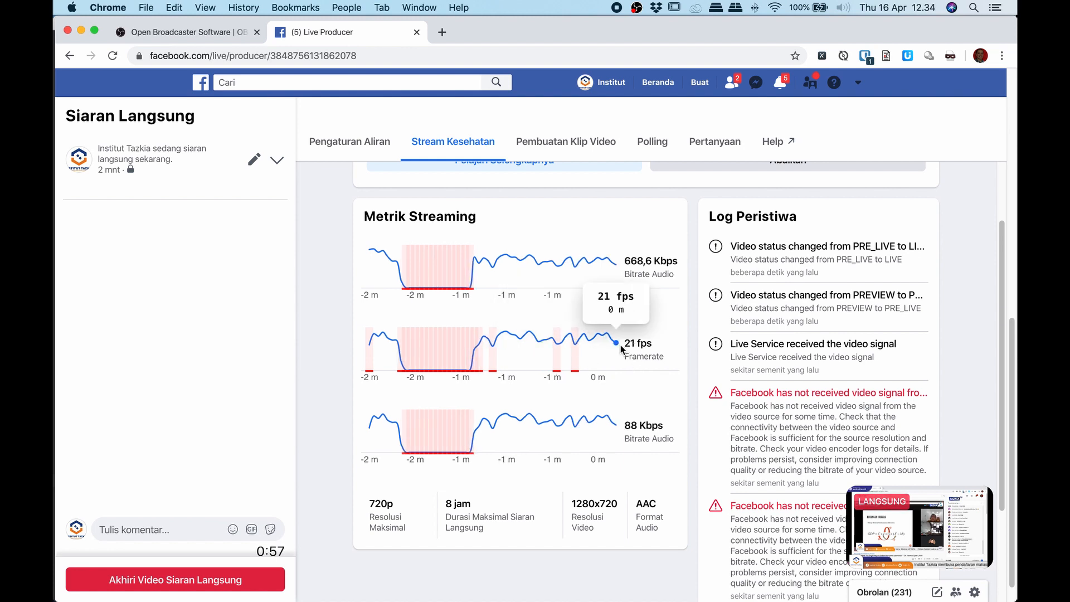
pyautogui.moveTo(618, 265)
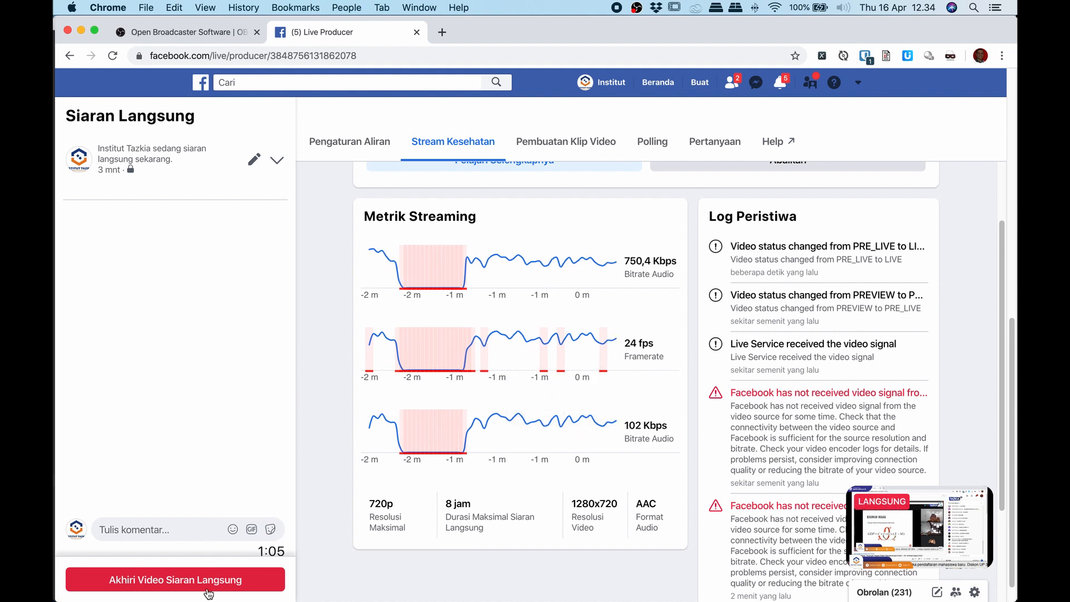
# End the Facebook live video and confirm it in the dialog
pyautogui.click(220, 582)
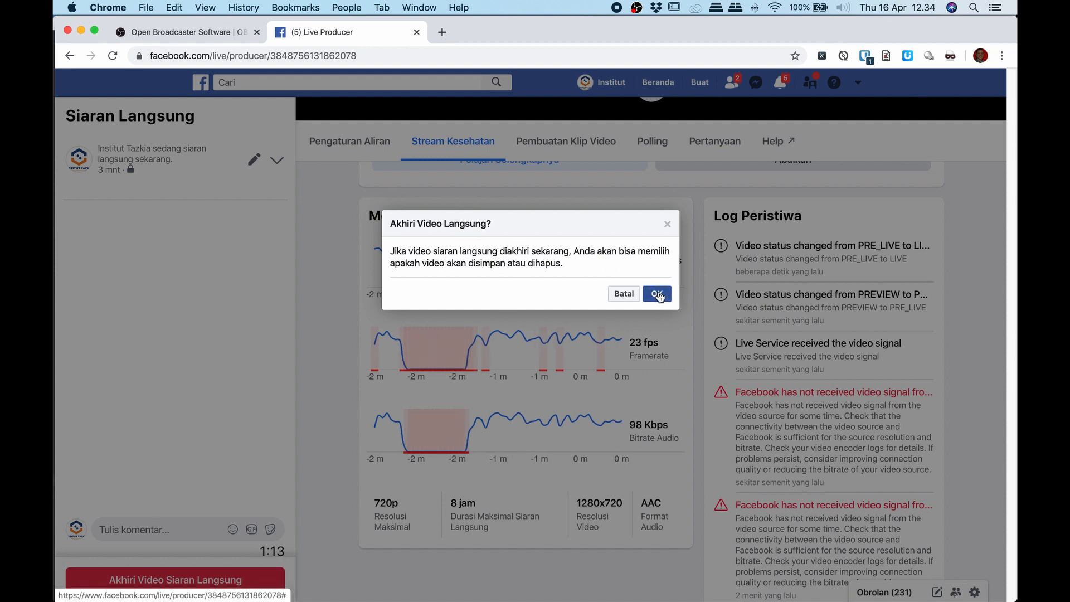
pyautogui.click(658, 294)
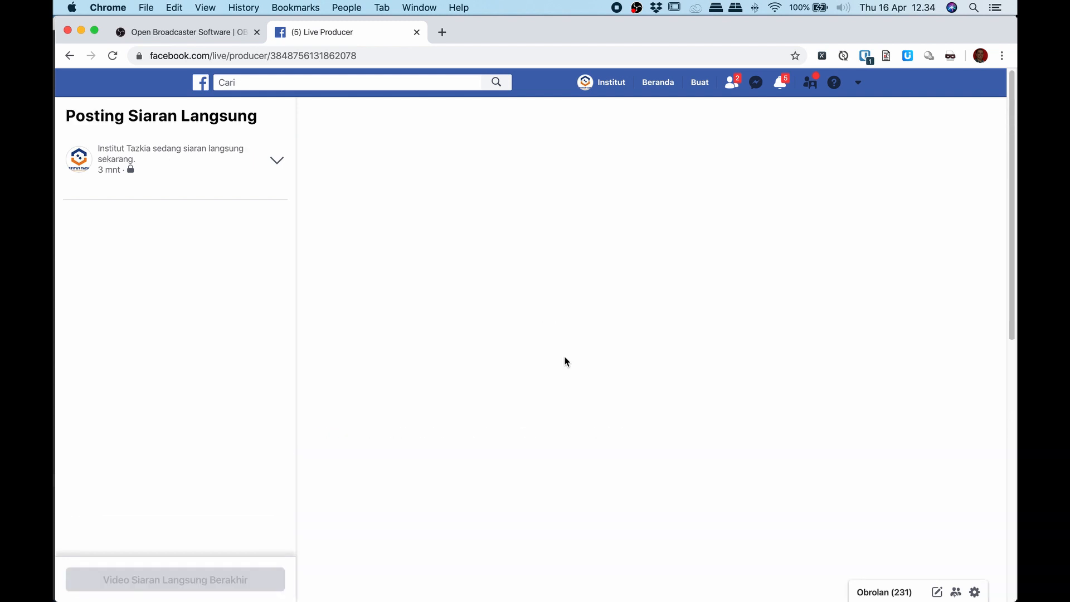
# Give the finished broadcast a five-star rating
pyautogui.scroll(-5, 578, 368)
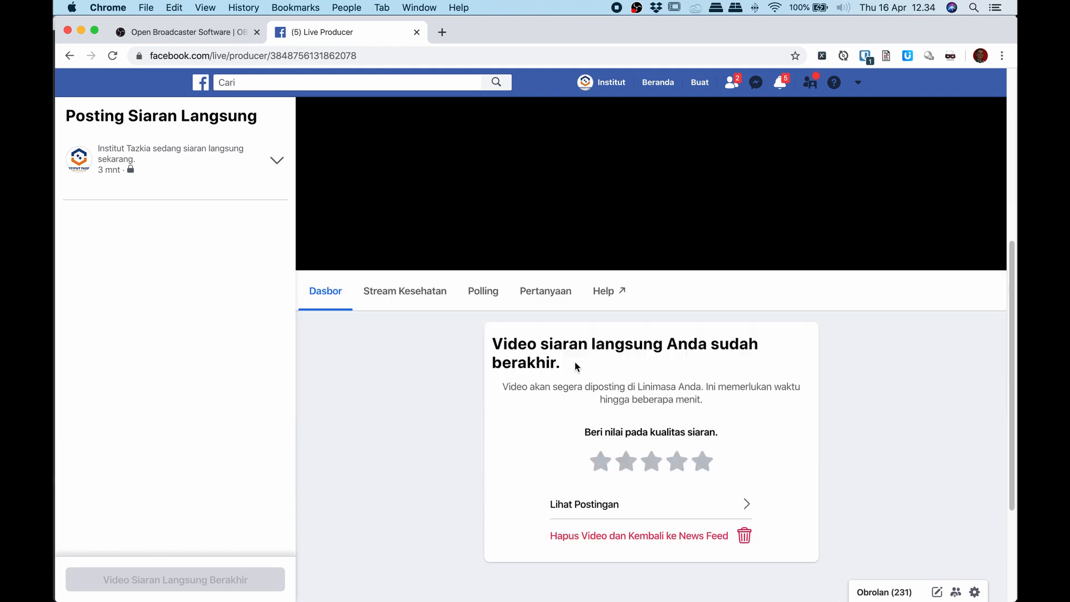
pyautogui.scroll(-1, 578, 368)
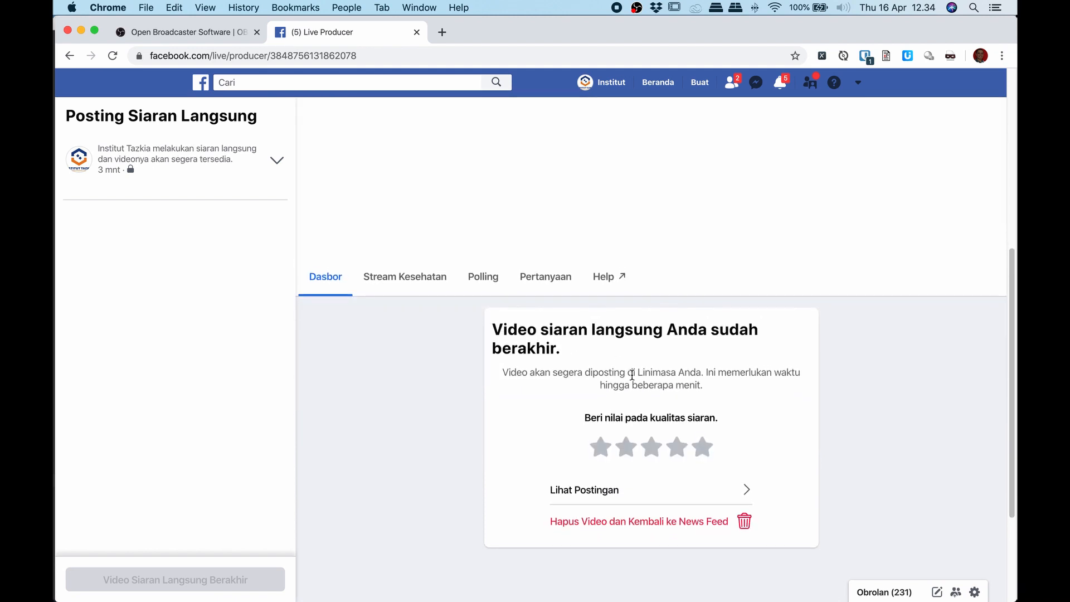
pyautogui.click(701, 449)
pyautogui.click(705, 450)
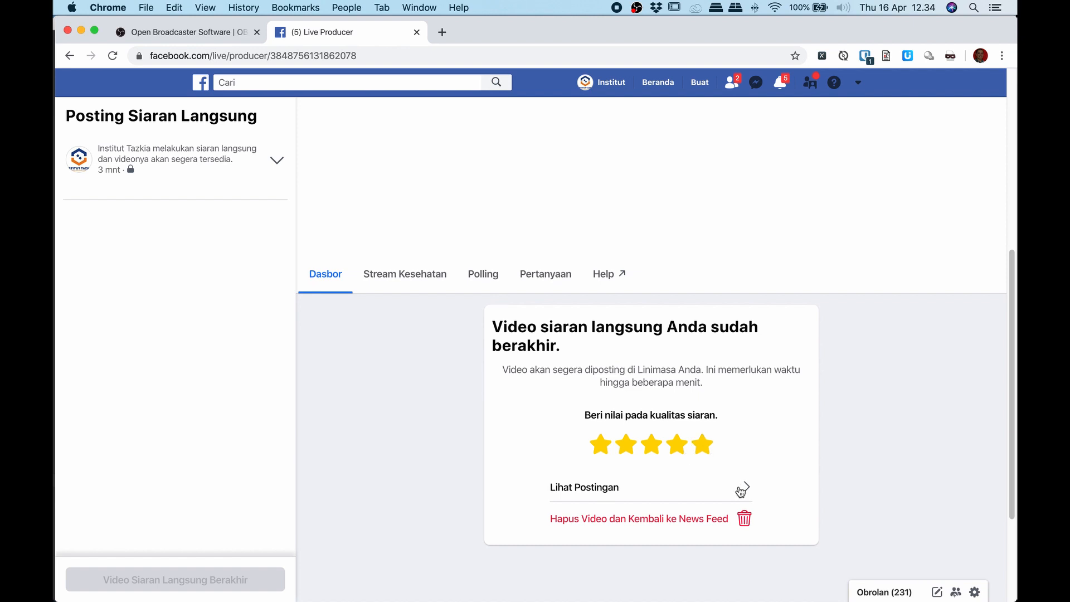
# Permanently delete the ended live video, then stop streaming in OBS
pyautogui.click(645, 522)
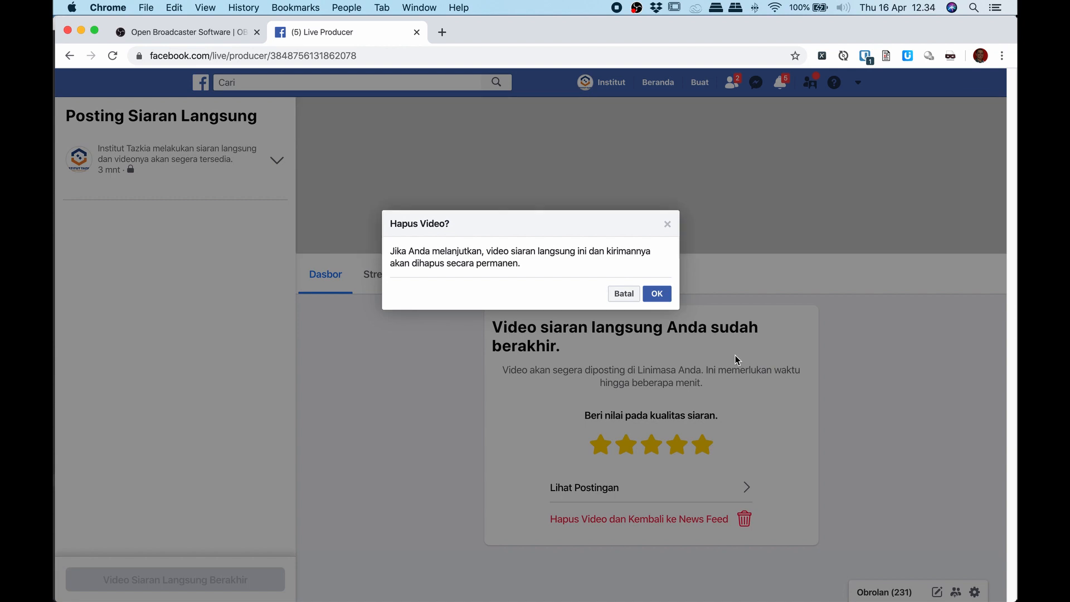
pyautogui.click(656, 293)
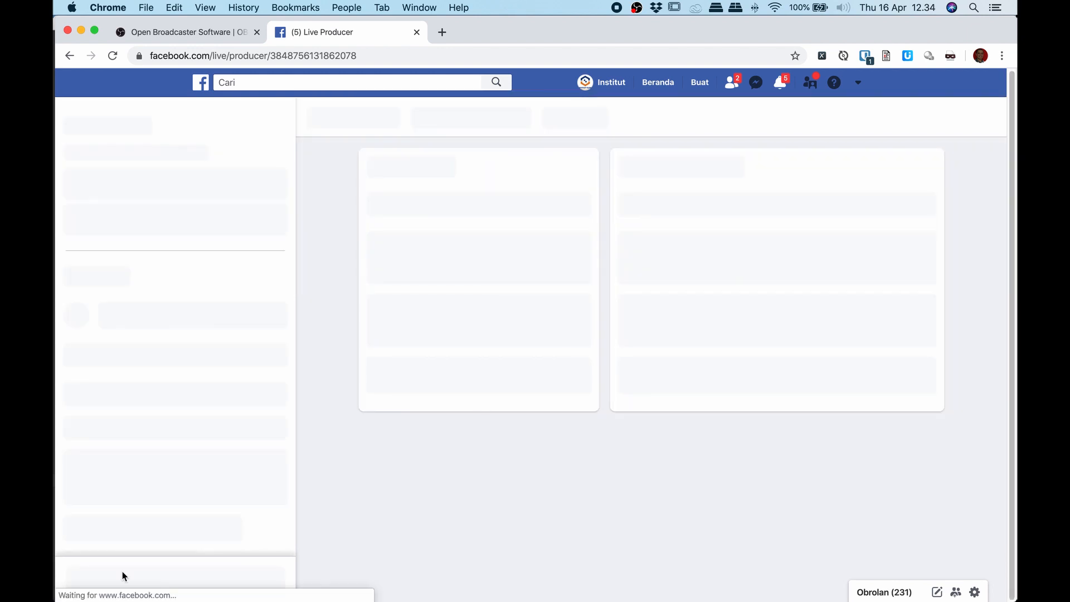
pyautogui.press('super+Tab')
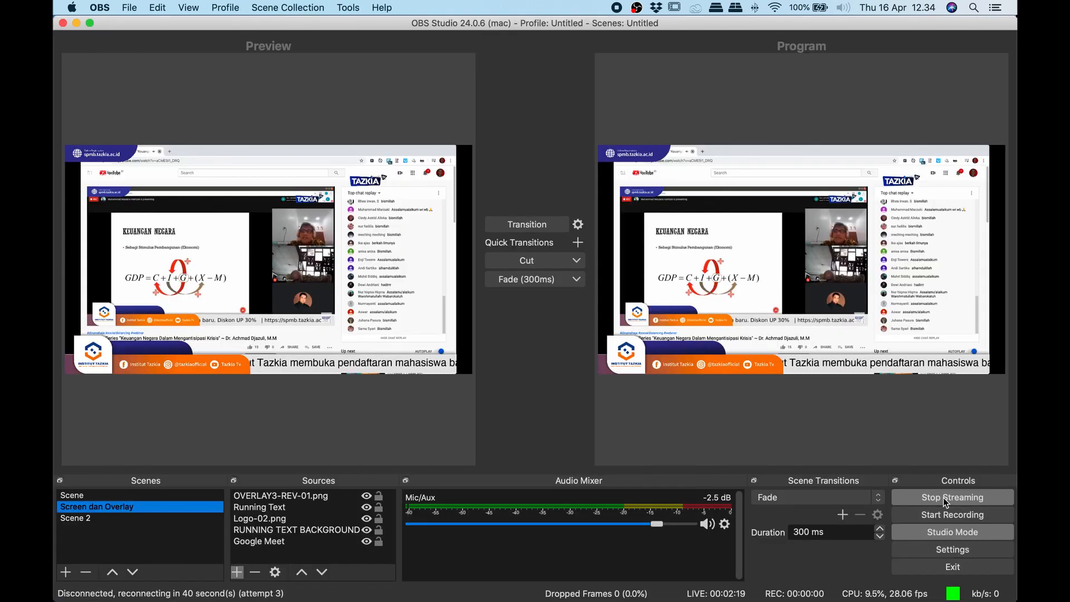
pyautogui.click(943, 497)
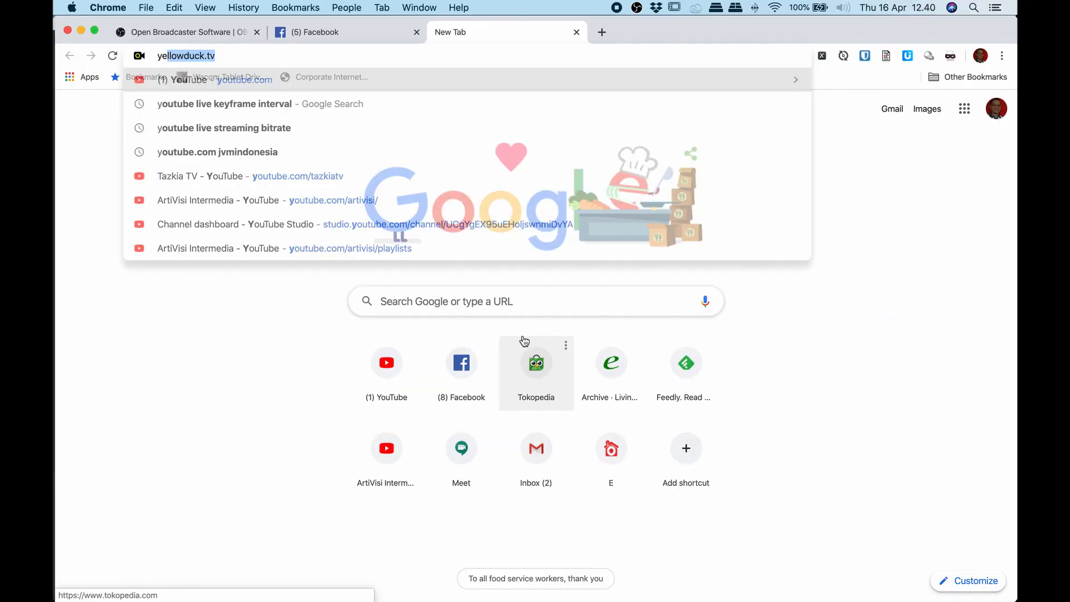
# Load yellowduck.tv in Chrome's address bar
pyautogui.write('e')
pyautogui.press('Return')
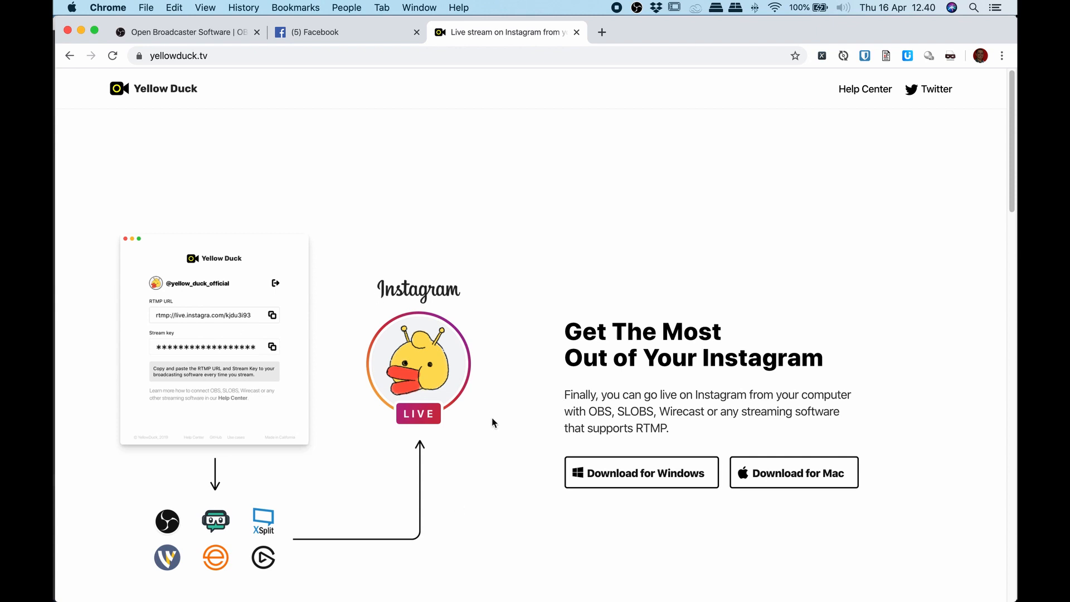
# Launch the Yellow Duck app via Spotlight and enter the Instagram username
pyautogui.press('super+space')
pyautogui.write('yel')
pyautogui.press('Return')
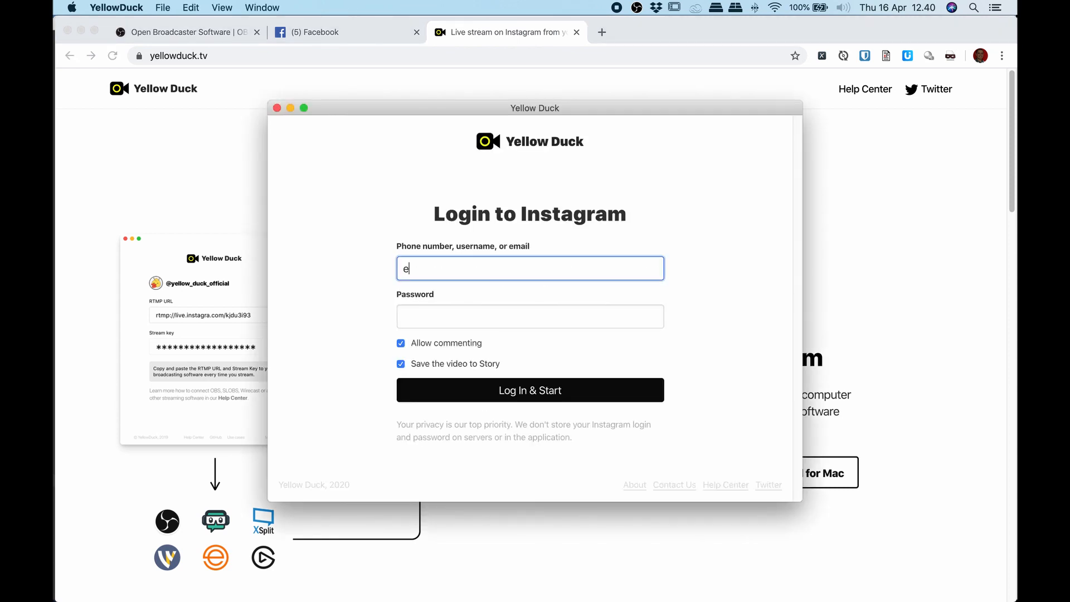
pyautogui.write('hardin')
pyautogui.press('Tab')
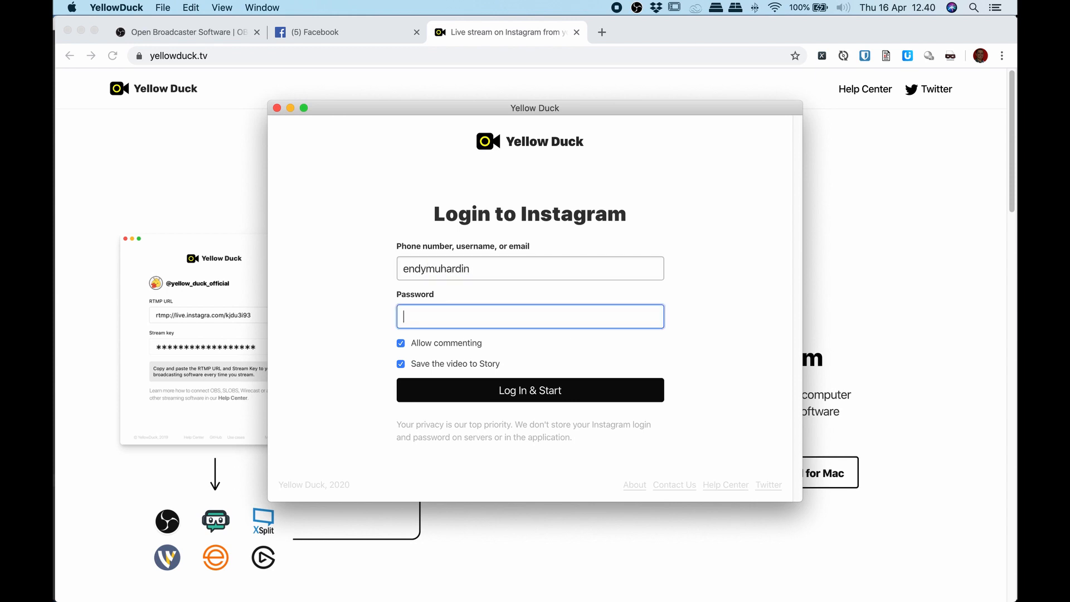
# Copy the saved Instagram password from Bitwarden, paste it and log in
pyautogui.press('cmd+q')
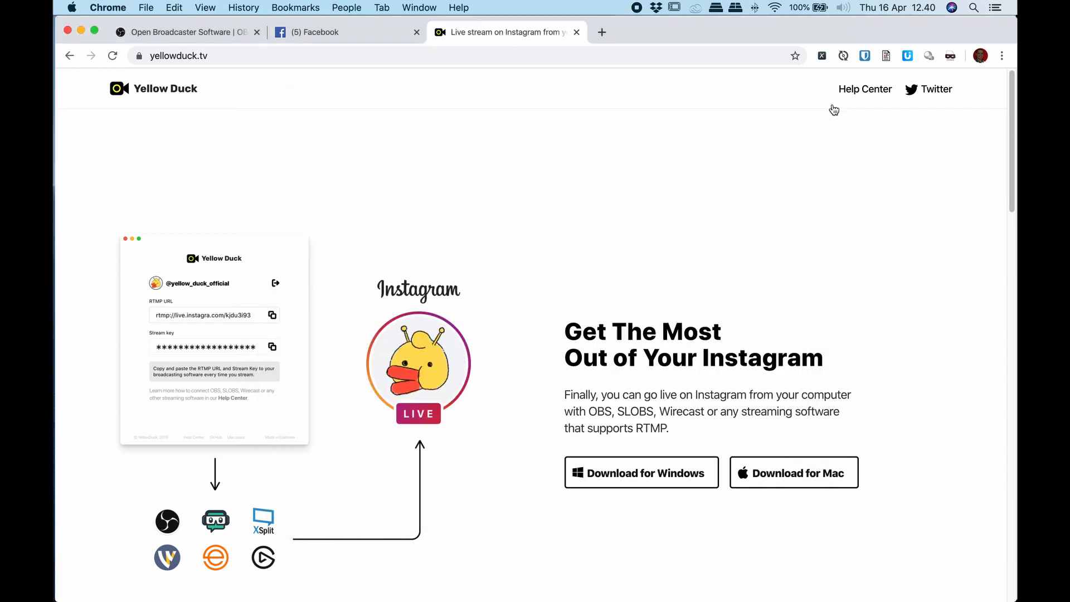
pyautogui.click(865, 56)
pyautogui.write('insta')
pyautogui.click(857, 139)
pyautogui.press('cmd+v')
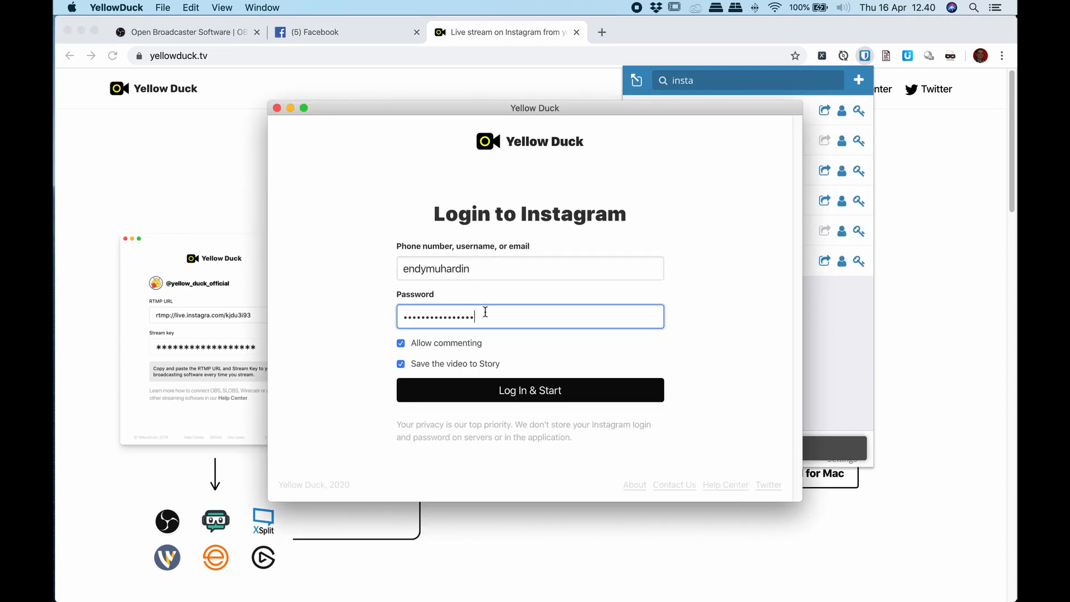
pyautogui.click(526, 390)
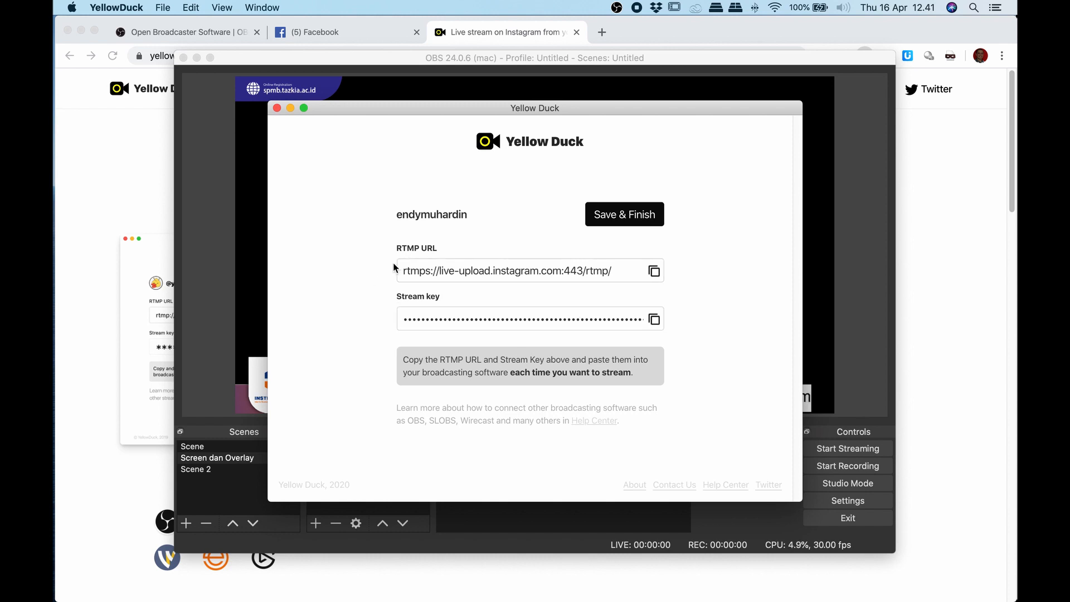
# Set OBS's stream service to Custom with server rtmps://live-upload.instagram.com:443/rtmp/
pyautogui.click(654, 274)
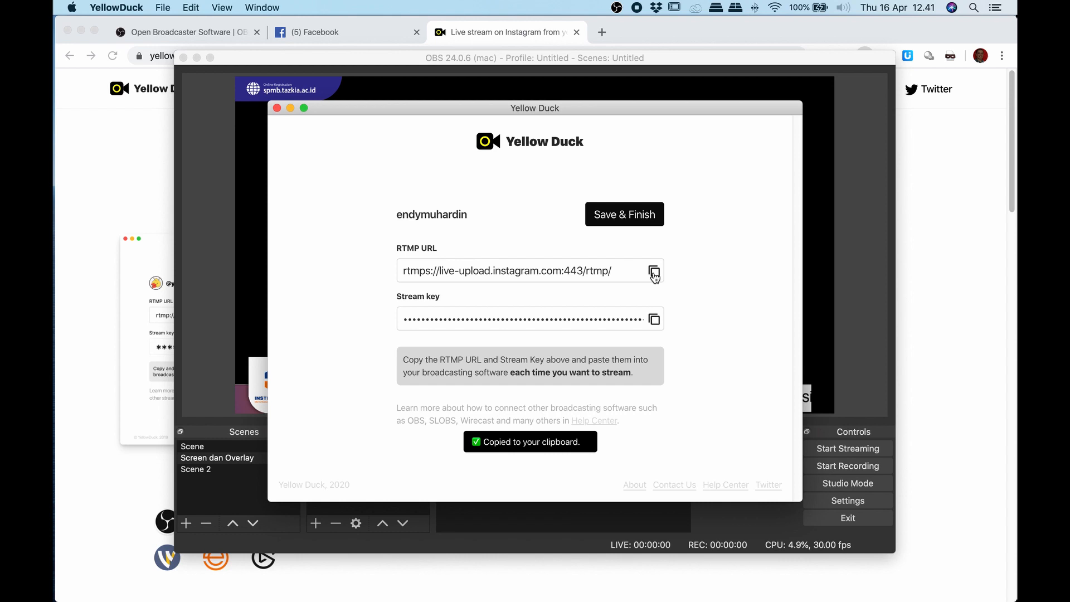
pyautogui.press('super+Tab')
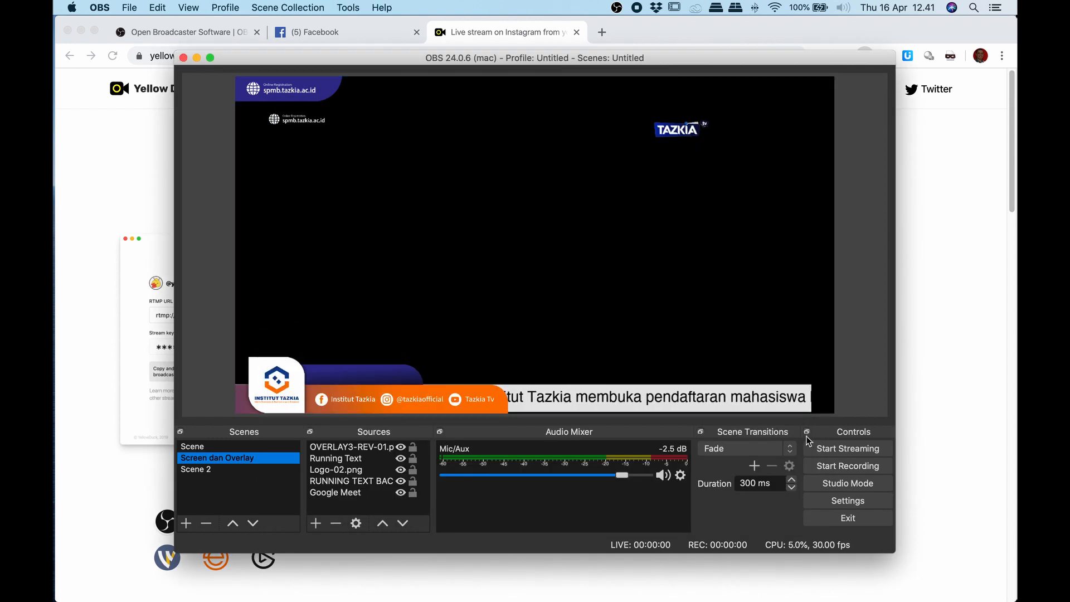
pyautogui.click(815, 502)
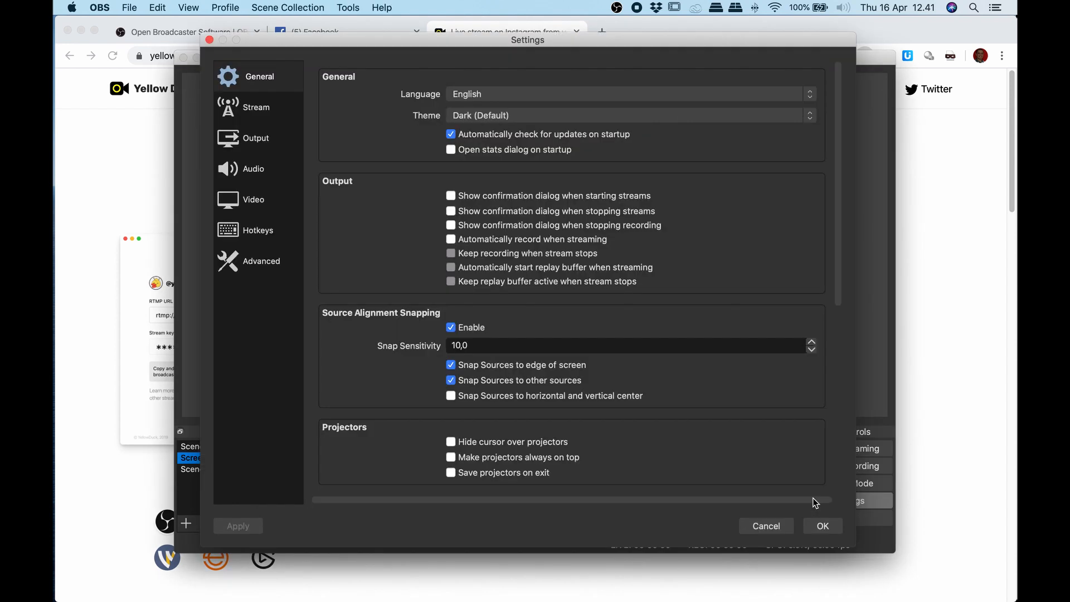
pyautogui.click(274, 105)
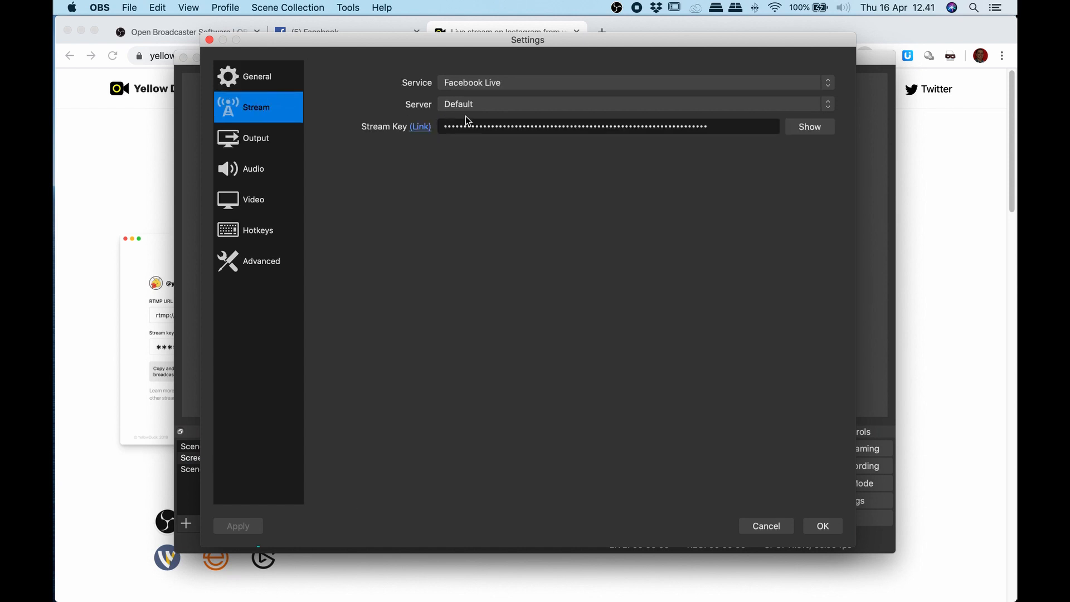
pyautogui.click(535, 82)
pyautogui.click(537, 24)
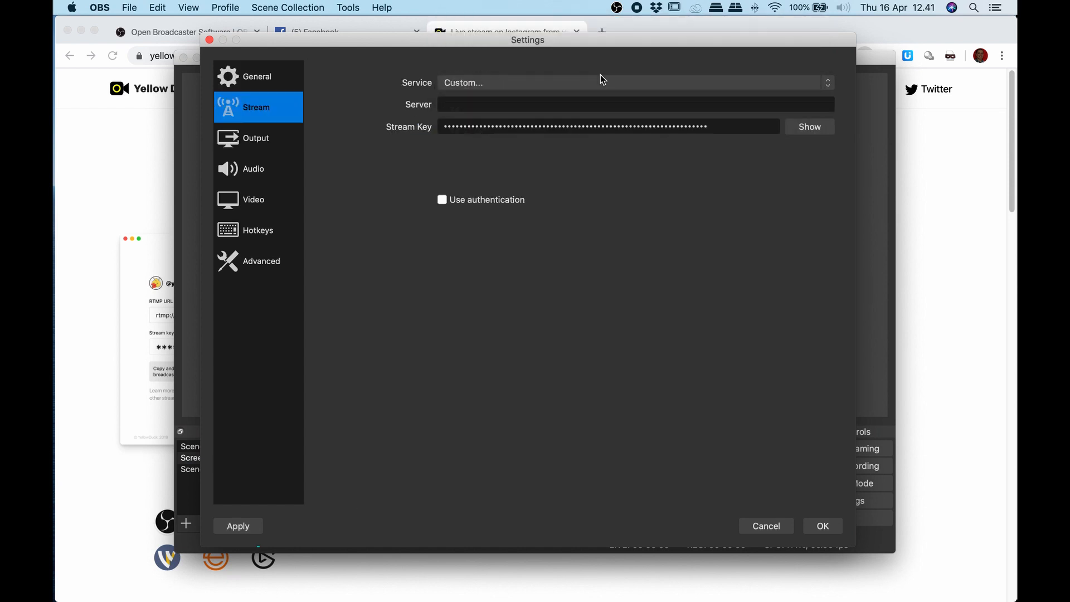
pyautogui.click(671, 83)
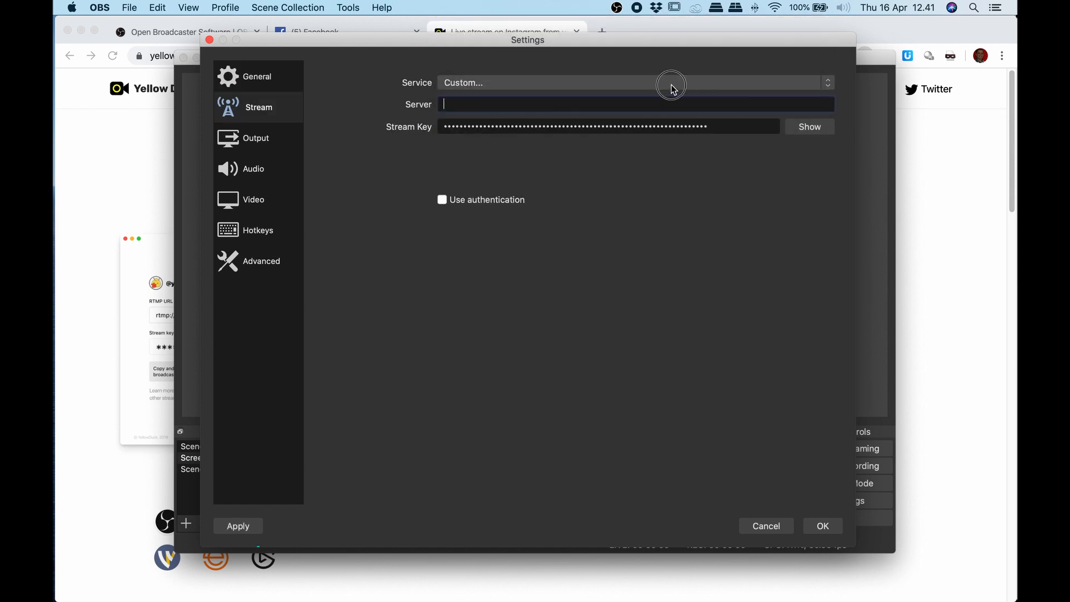
pyautogui.click(617, 262)
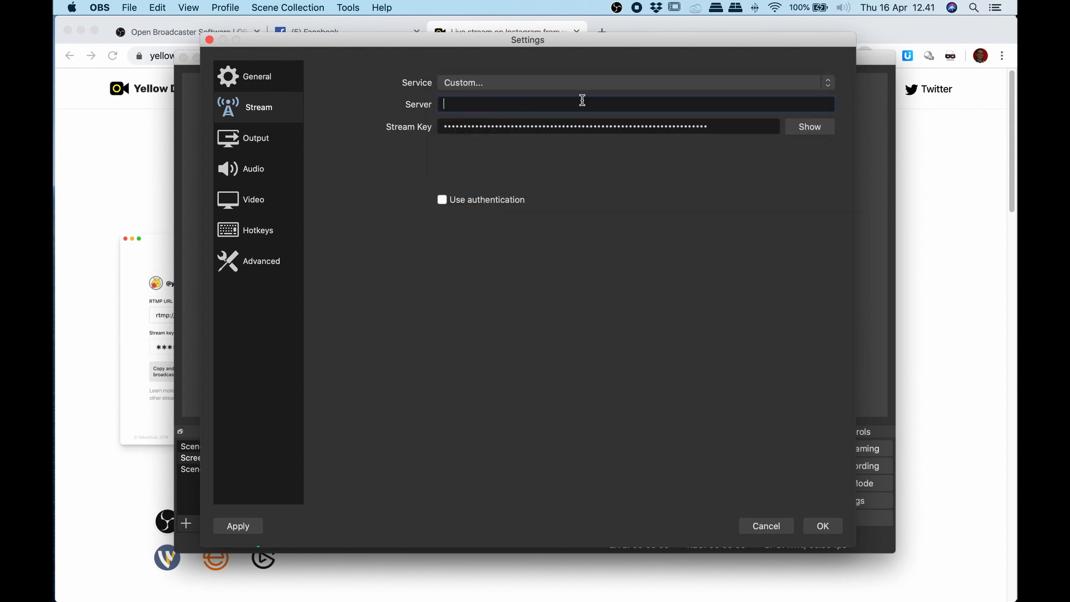
pyautogui.press('super+v')
# Replace the OBS stream key with the Yellow Duck key and save the settings
pyautogui.press('super+Tab')
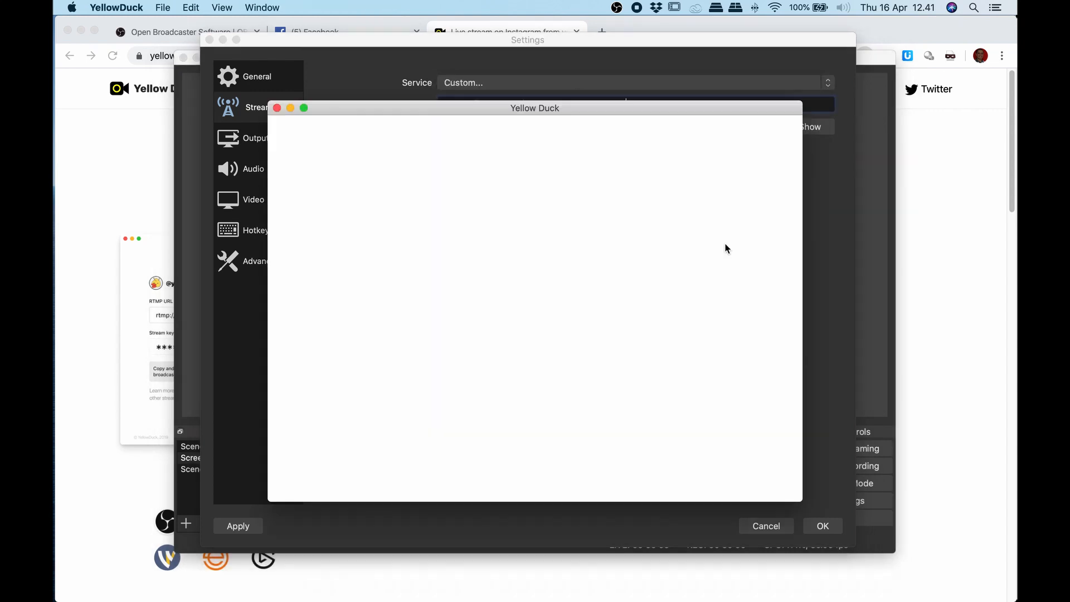
pyautogui.click(654, 318)
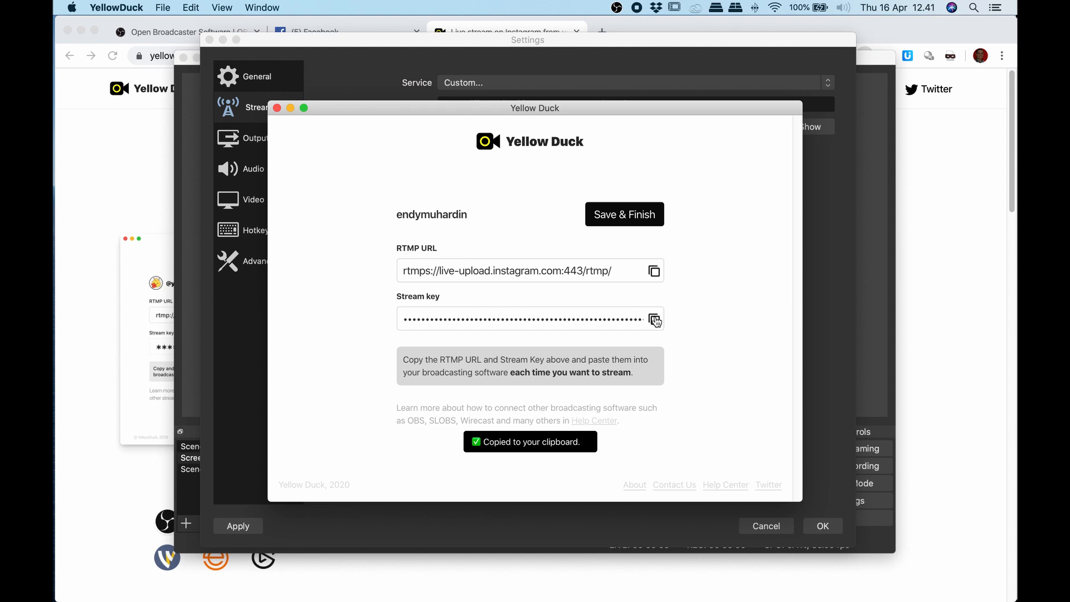
pyautogui.press('super+Tab')
pyautogui.press('super+a')
pyautogui.press('super+v')
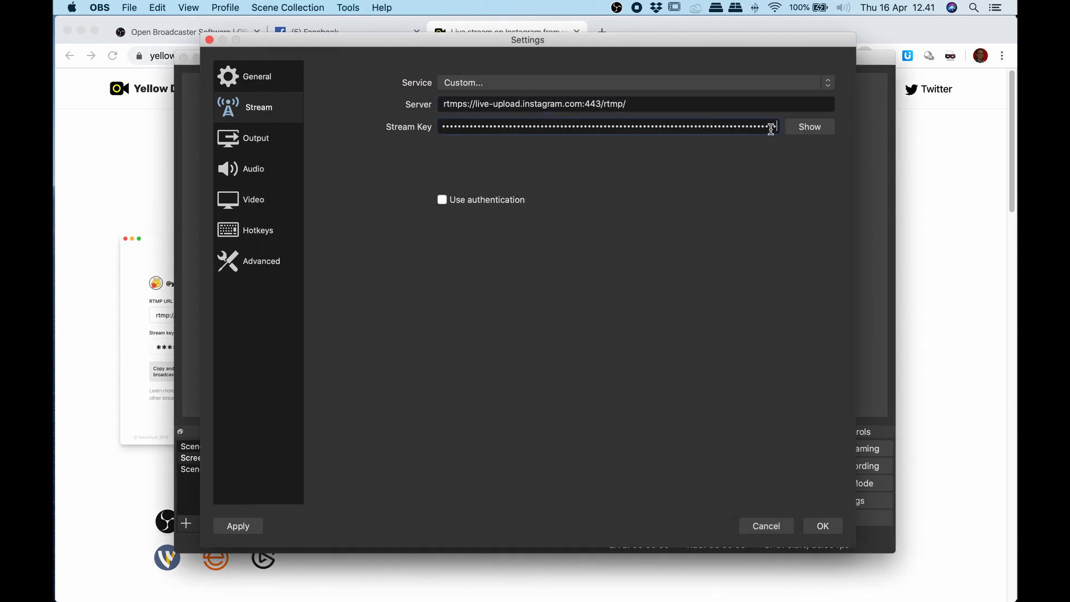
pyautogui.click(829, 527)
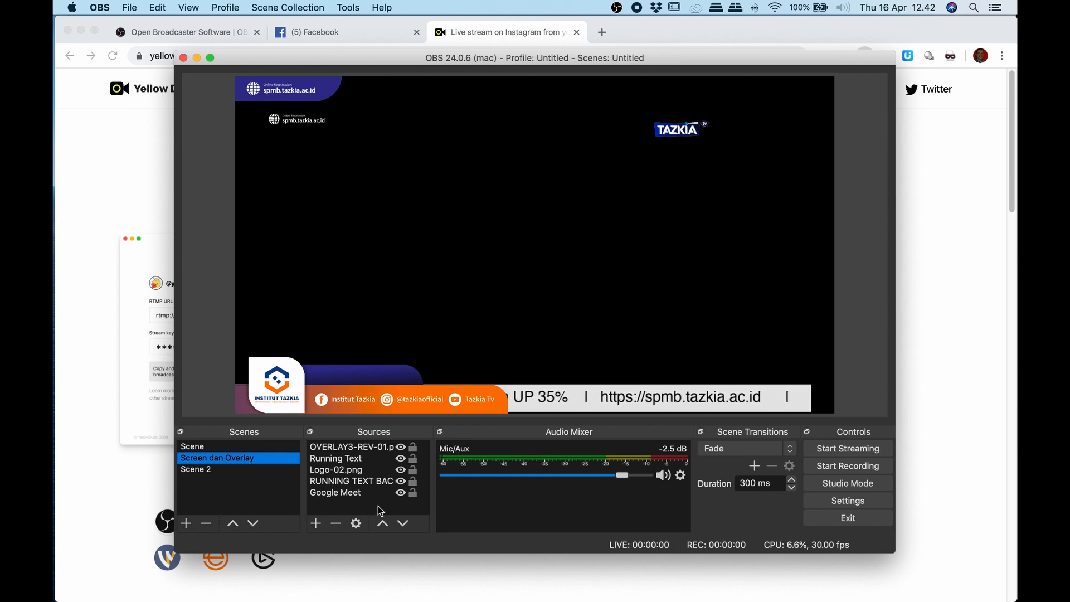
# Hide the Google Meet source and start streaming to Instagram
pyautogui.click(401, 493)
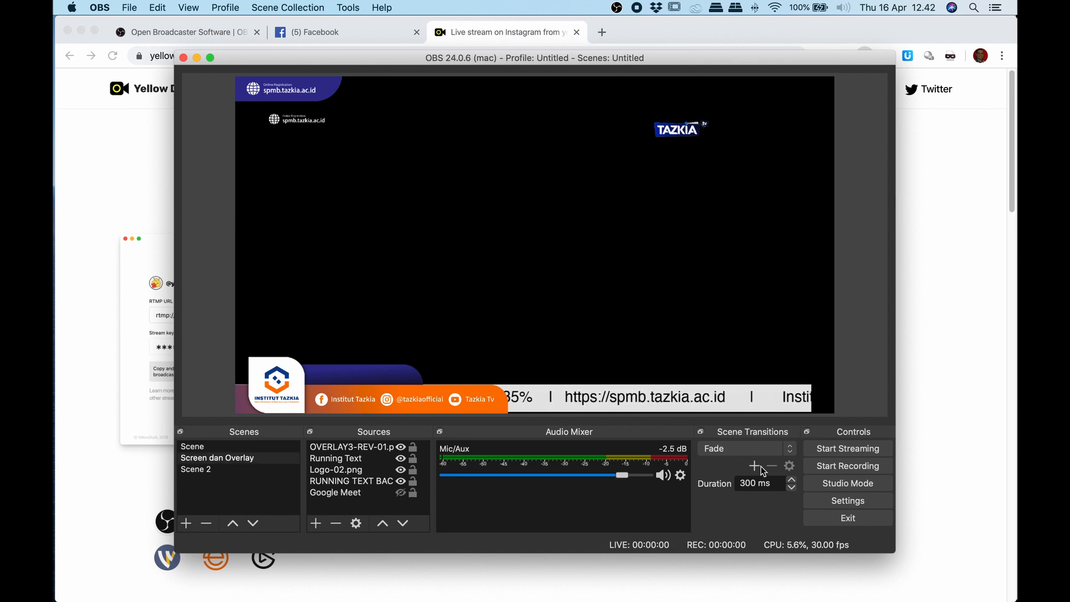
pyautogui.click(831, 453)
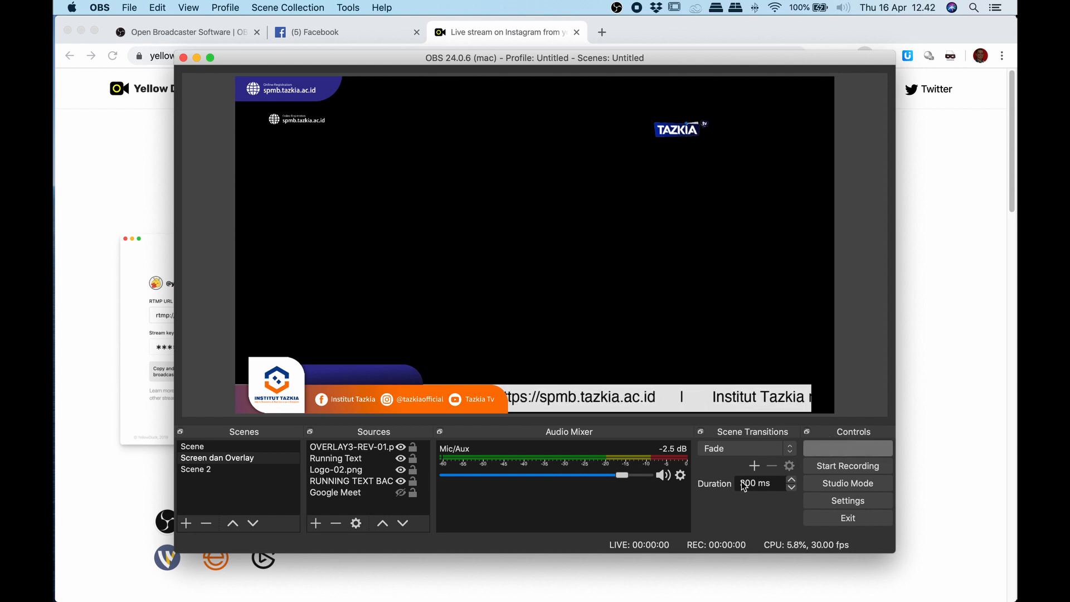
pyautogui.press('super+Tab')
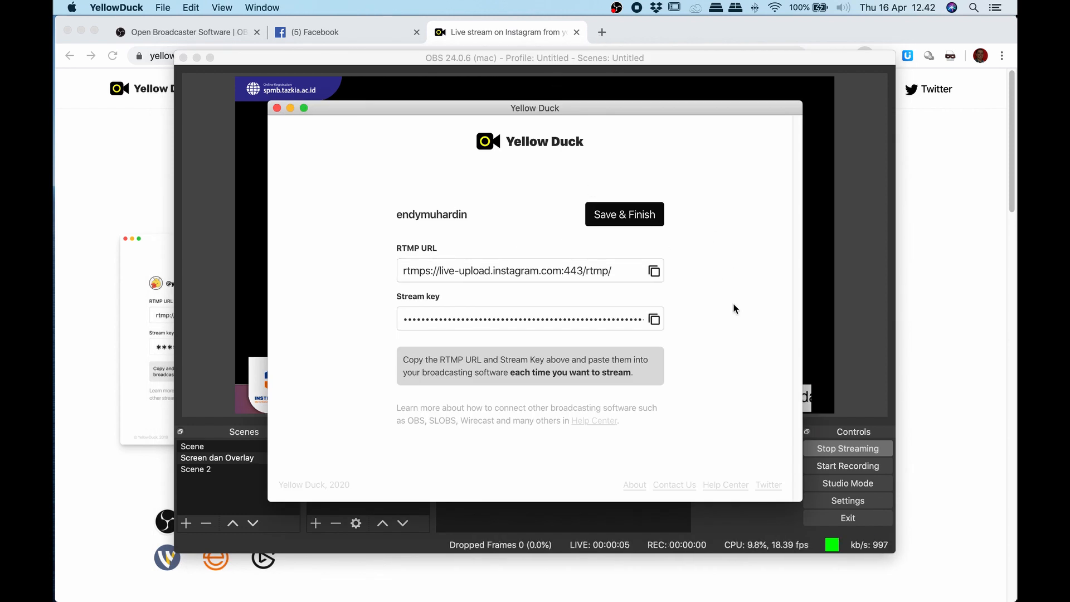
# Finish the Instagram live session in Yellow Duck and quit OBS
pyautogui.click(625, 214)
pyautogui.click(486, 268)
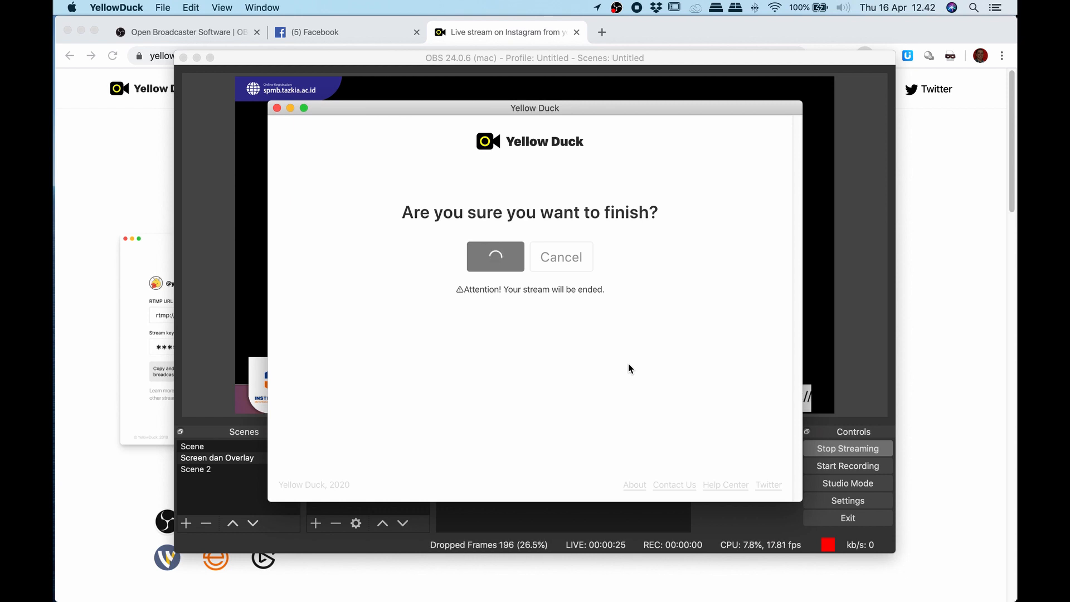
pyautogui.click(650, 77)
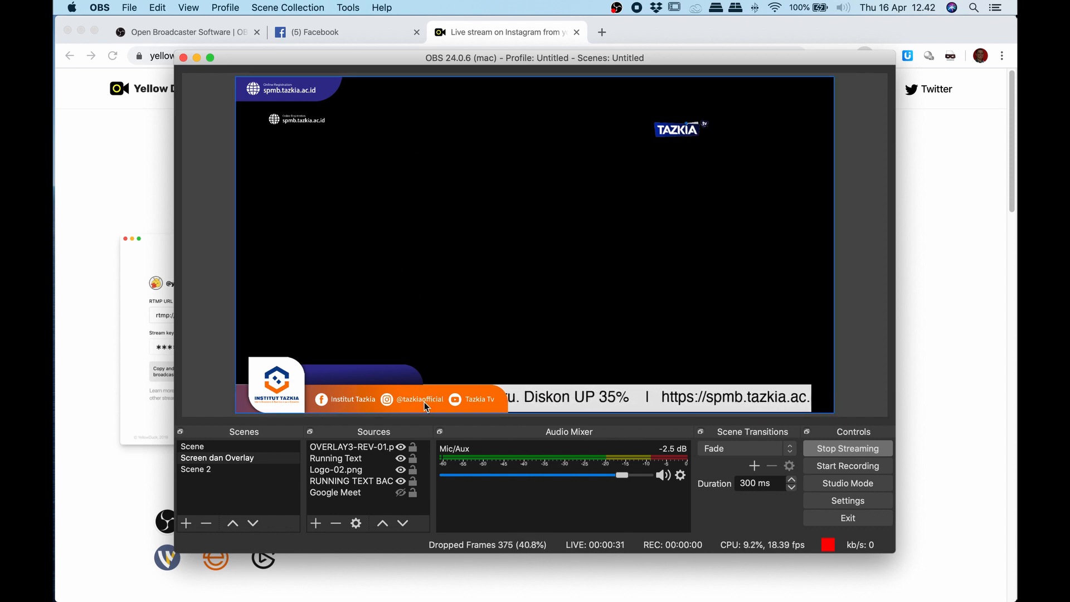
pyautogui.click(847, 518)
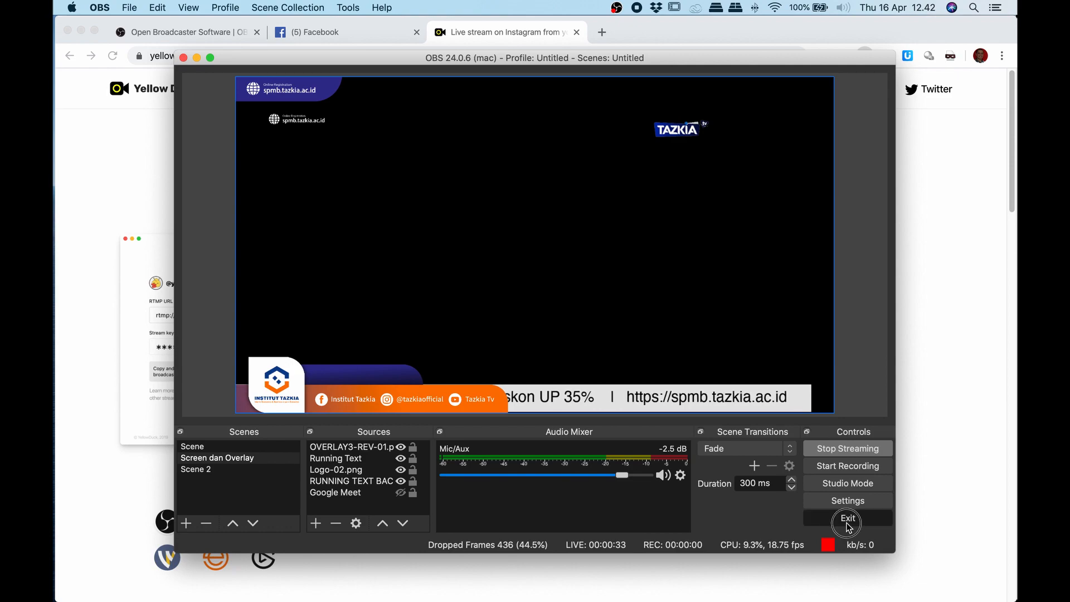